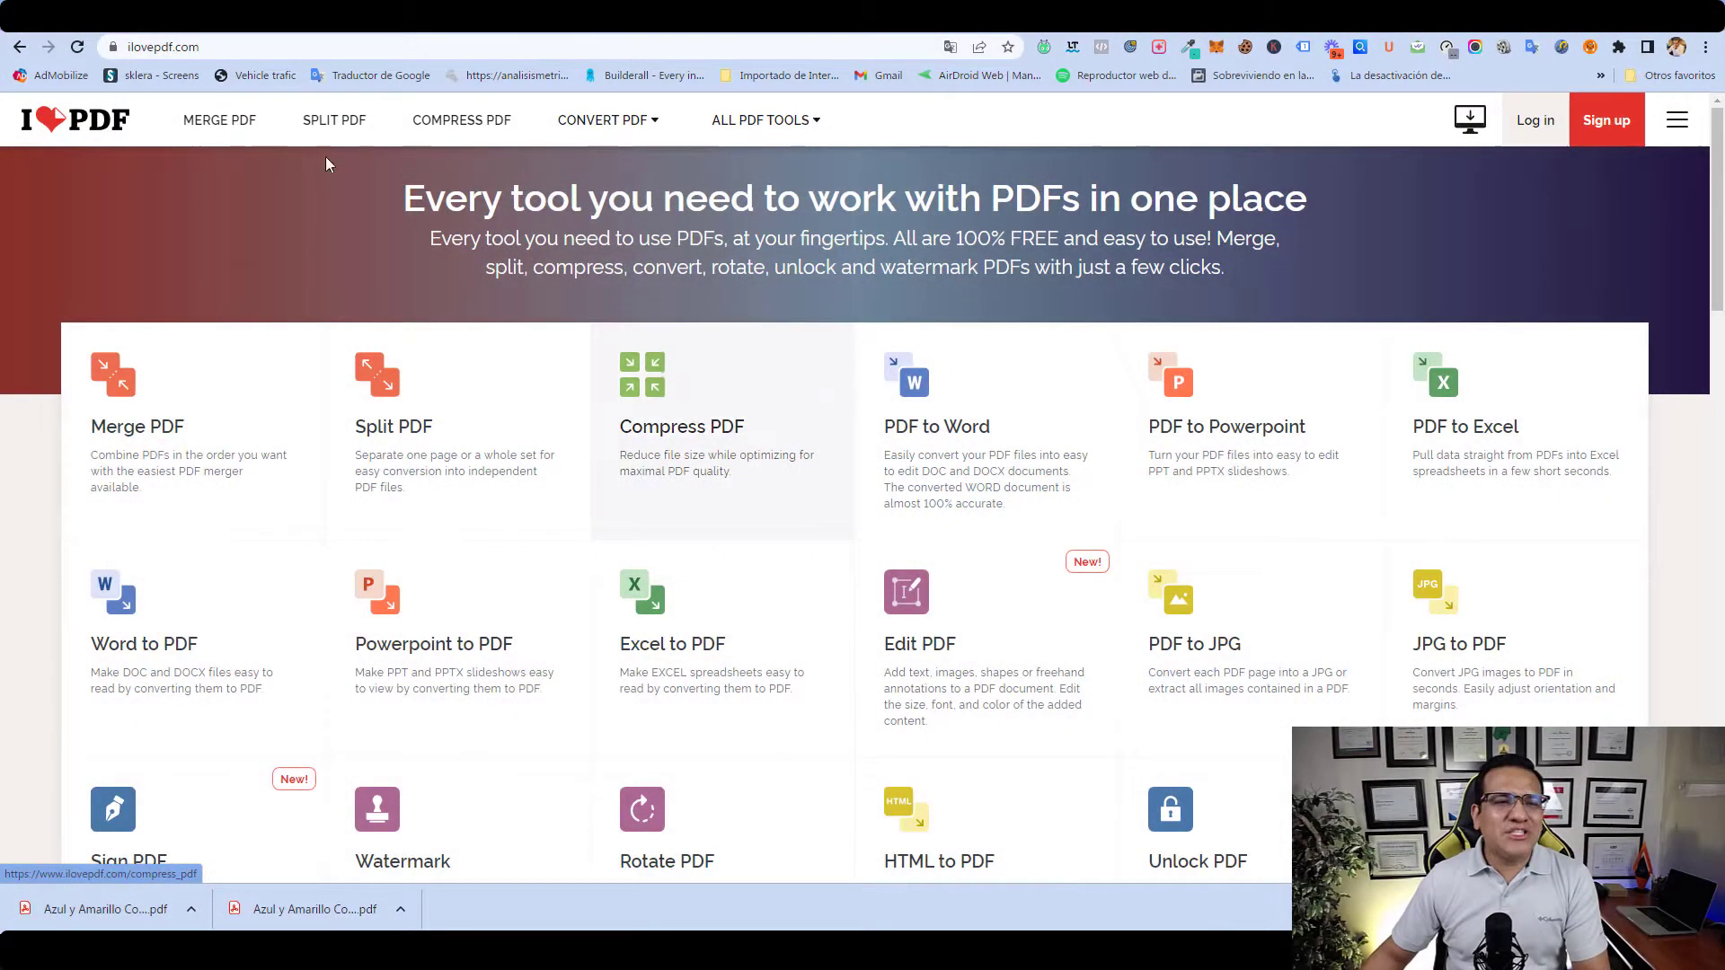
Step: Highlight the ilovepdf.com address in the address bar, then scroll down to the page footer
left_click(132, 45)
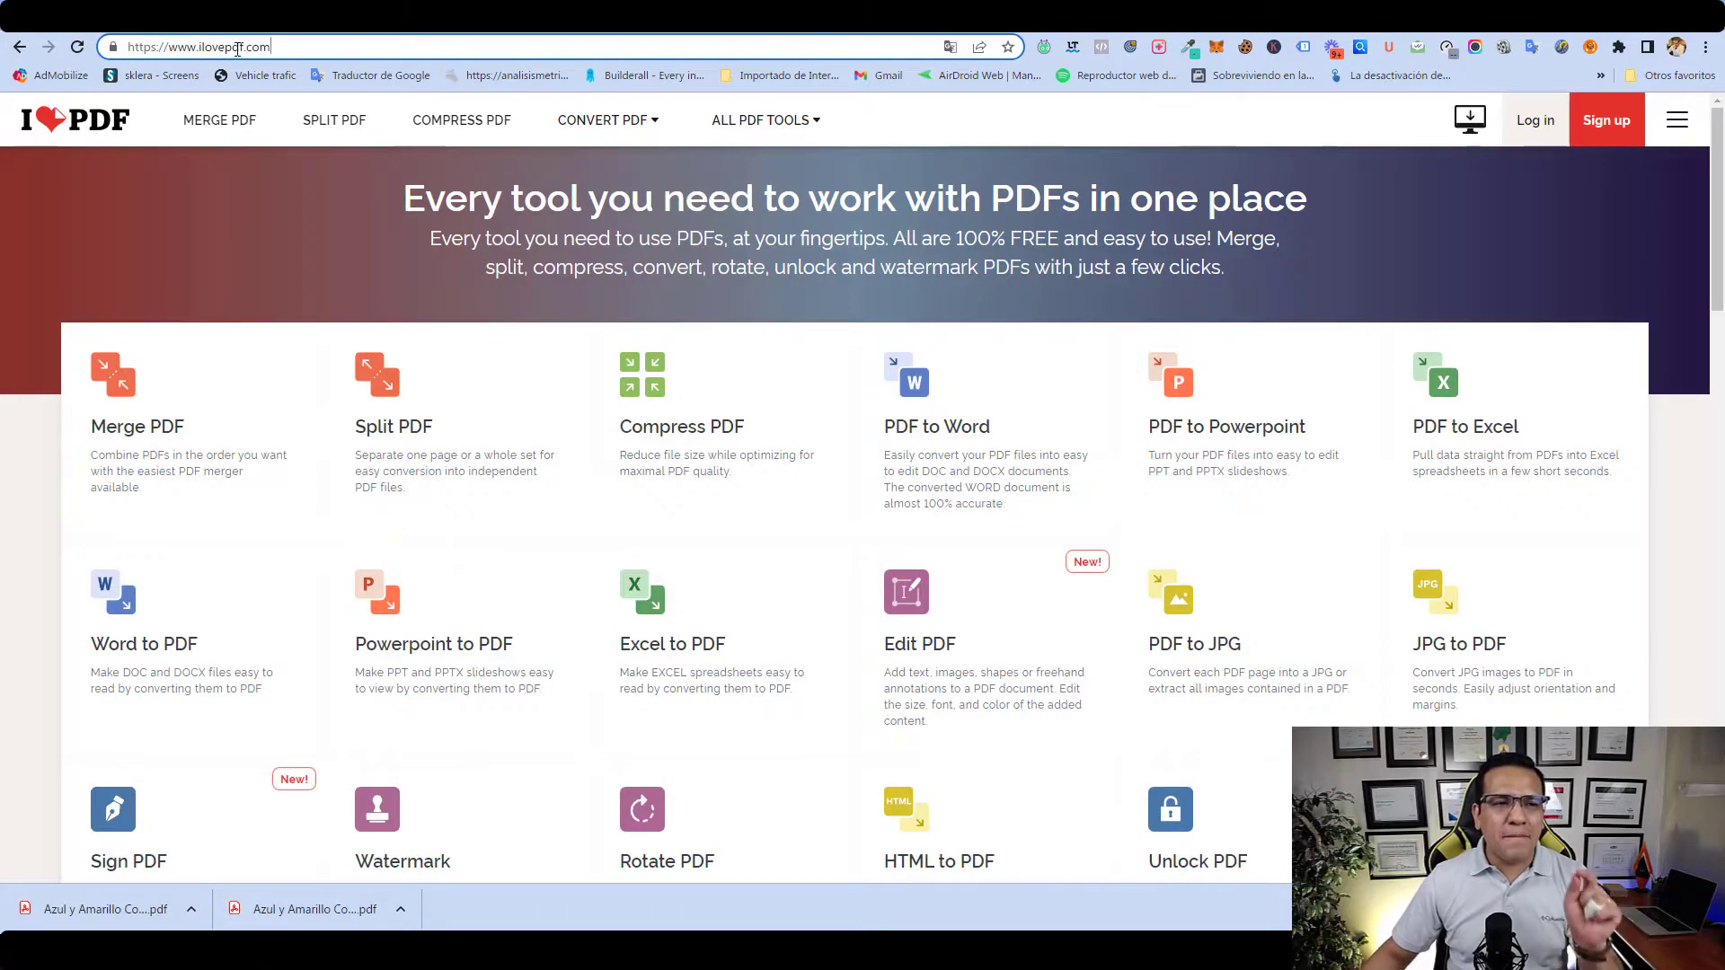
left_click_drag(258, 51, 133, 47)
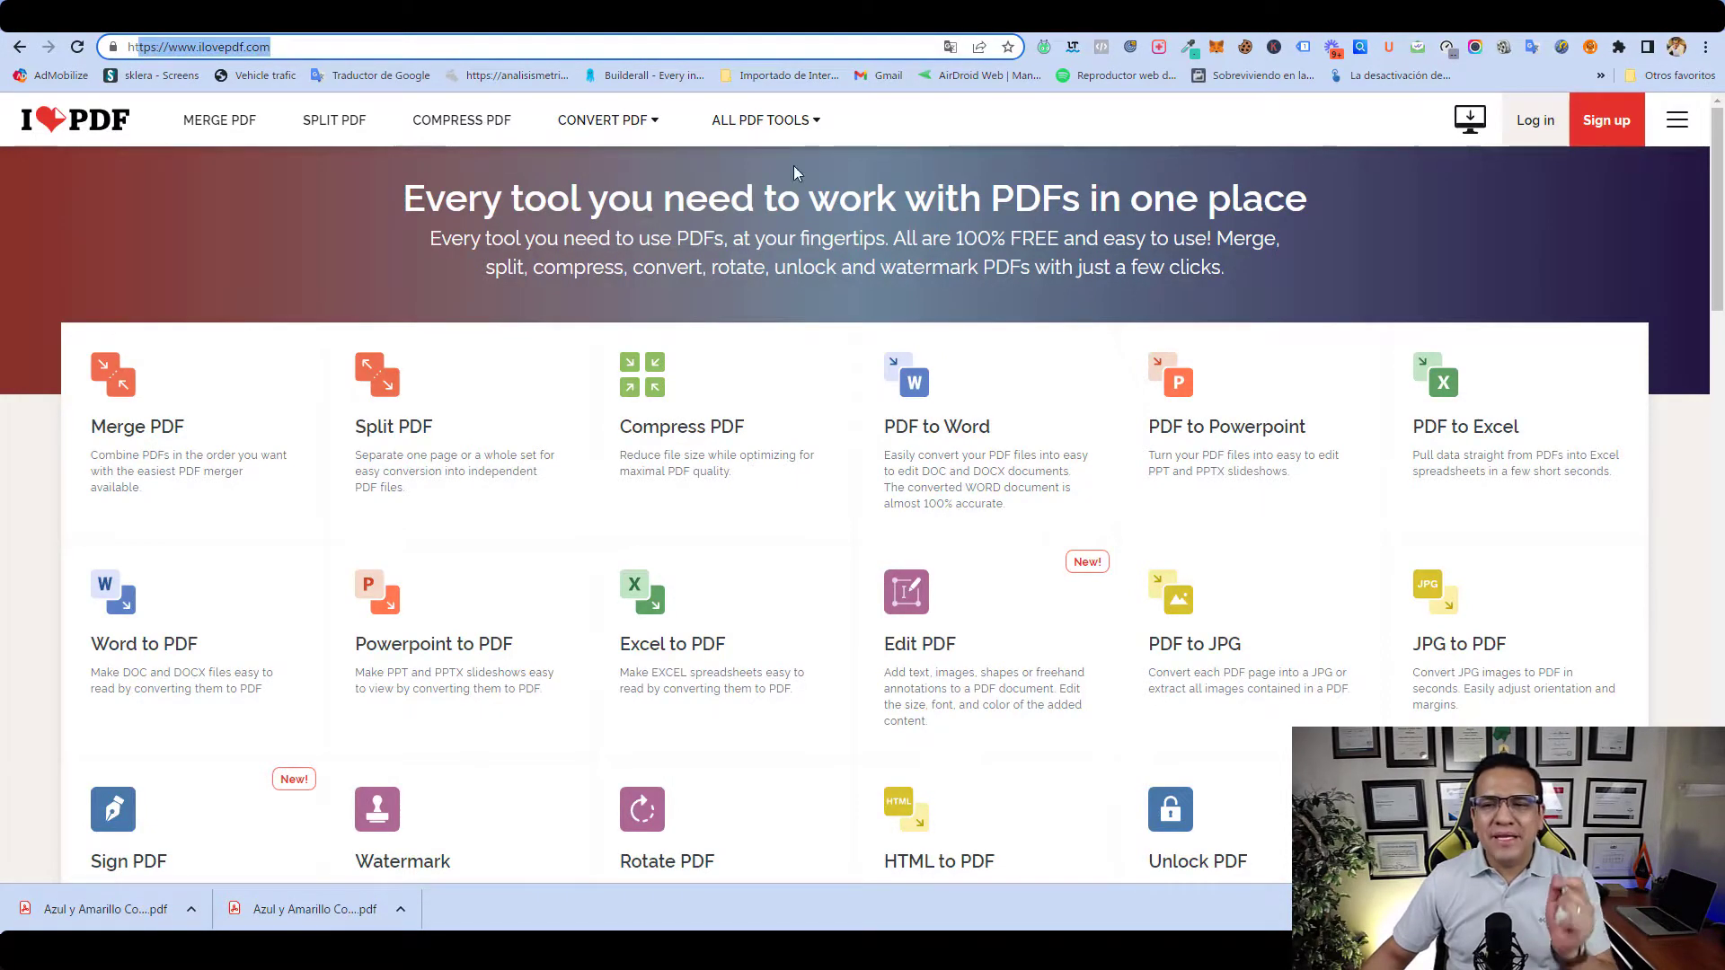
scroll(1707, 488, "down", 3)
scroll(1699, 505, "down", 5)
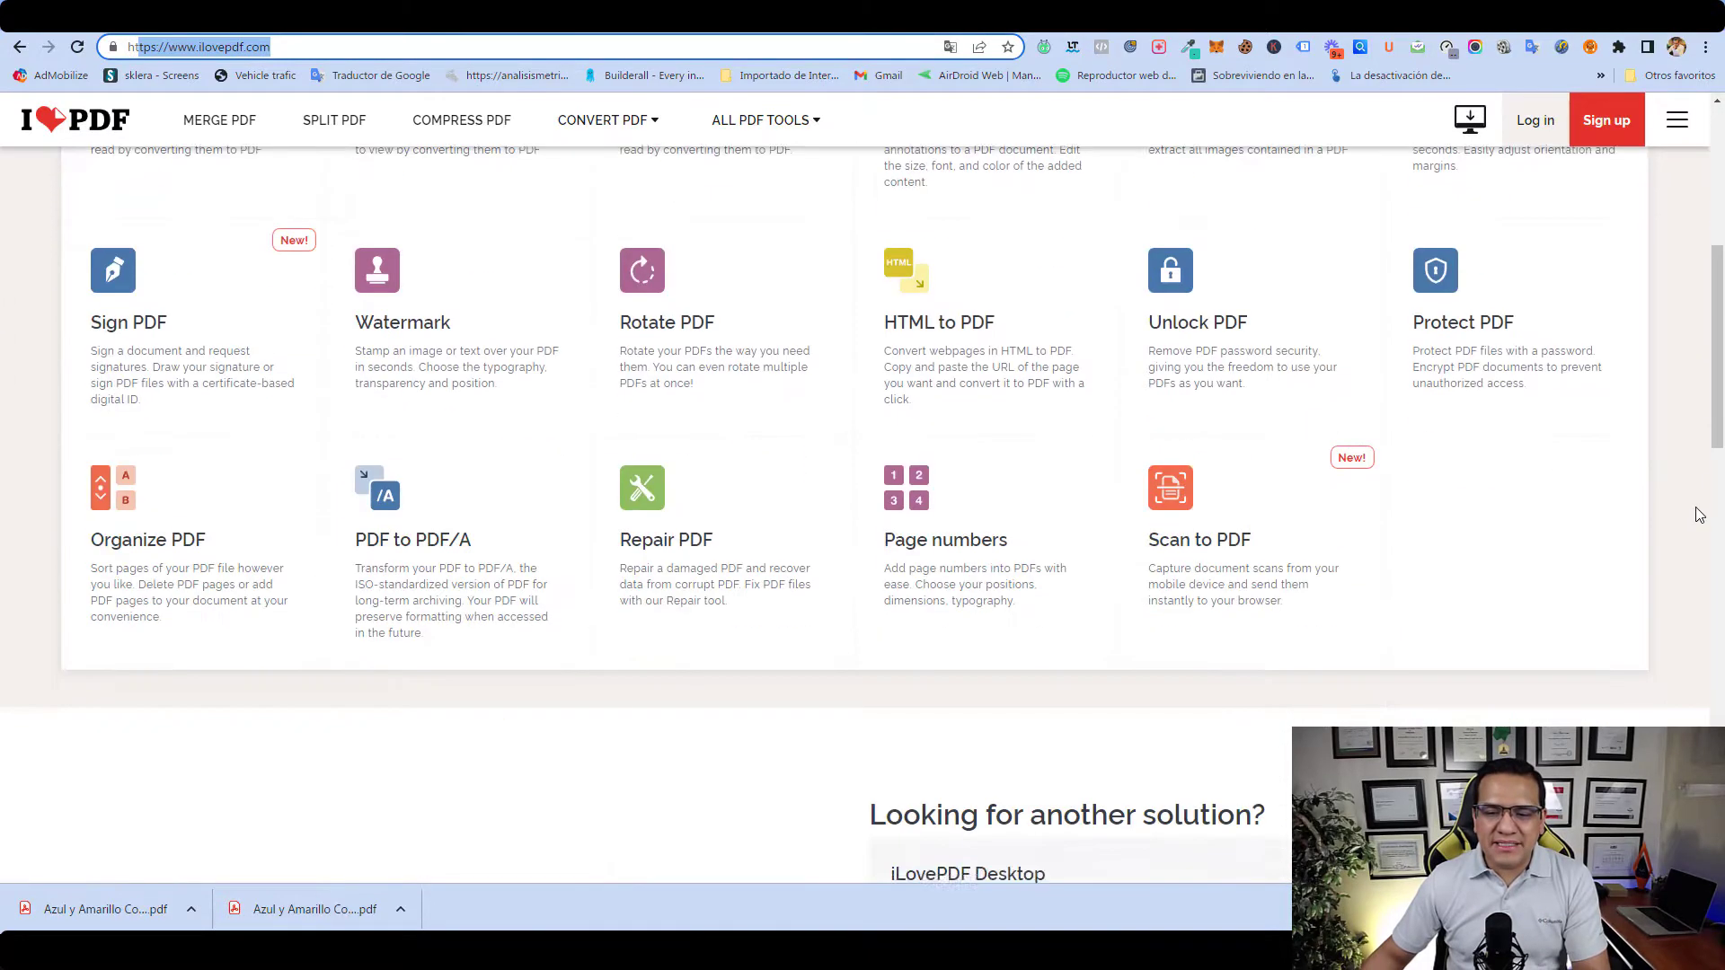
scroll(1699, 512, "down", 3)
scroll(1683, 558, "down", 5)
scroll(1563, 623, "down", 4)
scroll(1540, 624, "down", 4)
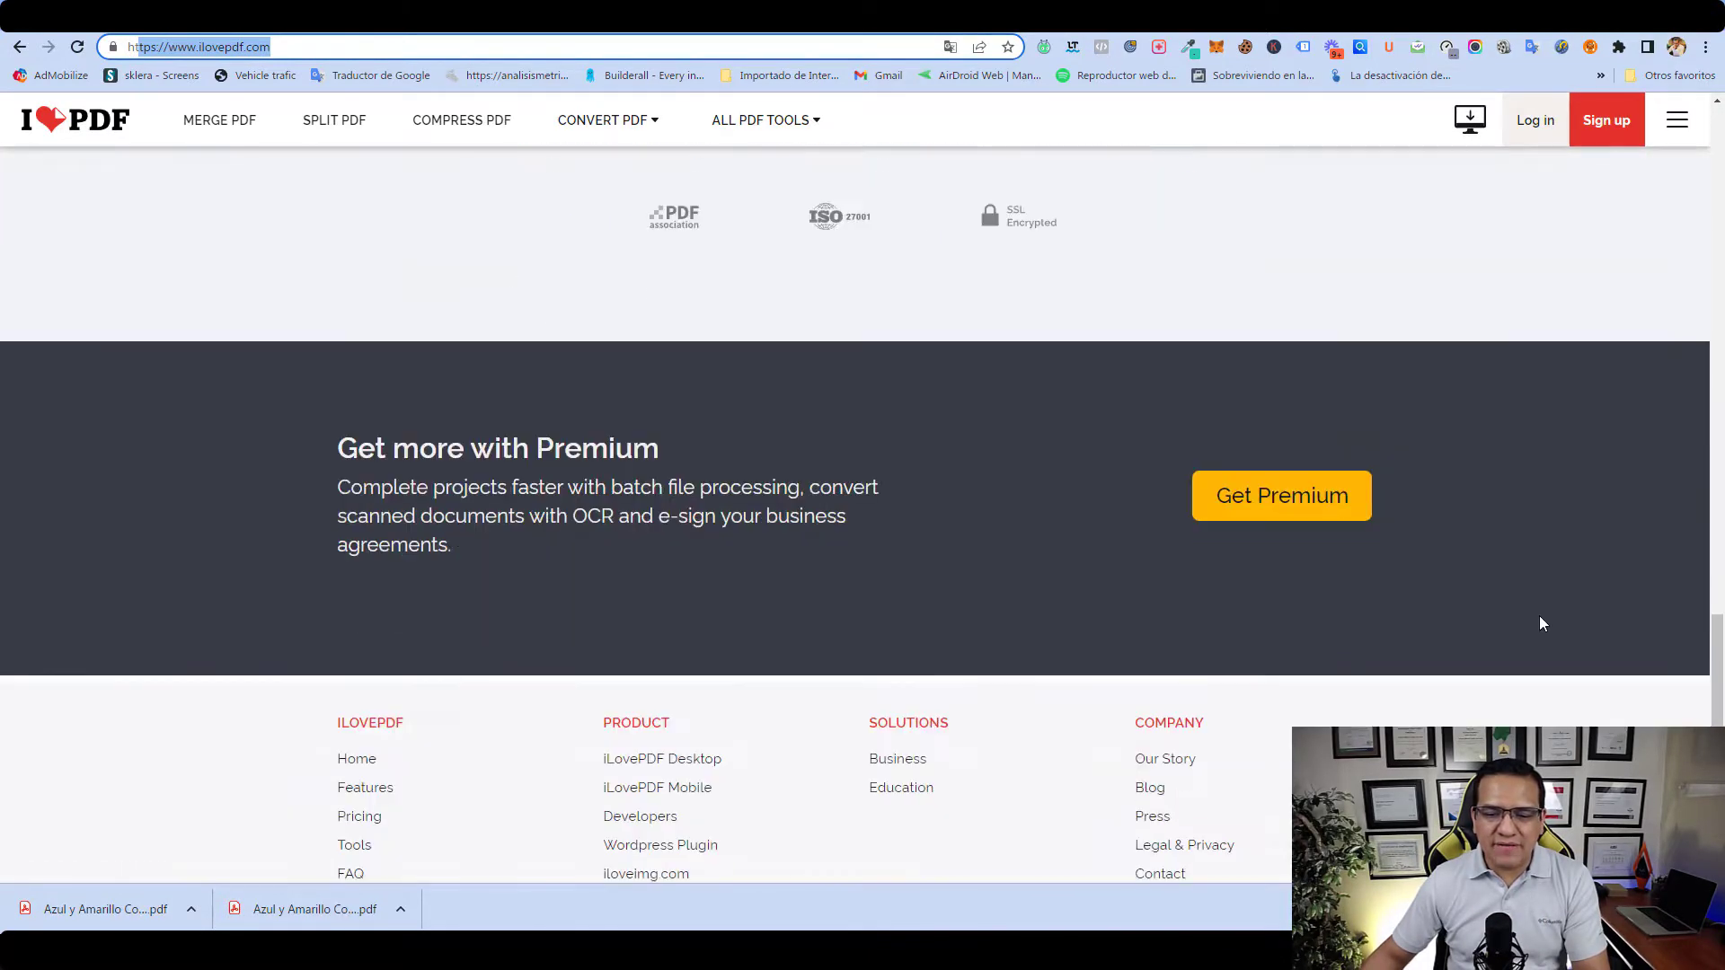
scroll(1528, 685, "down", 2)
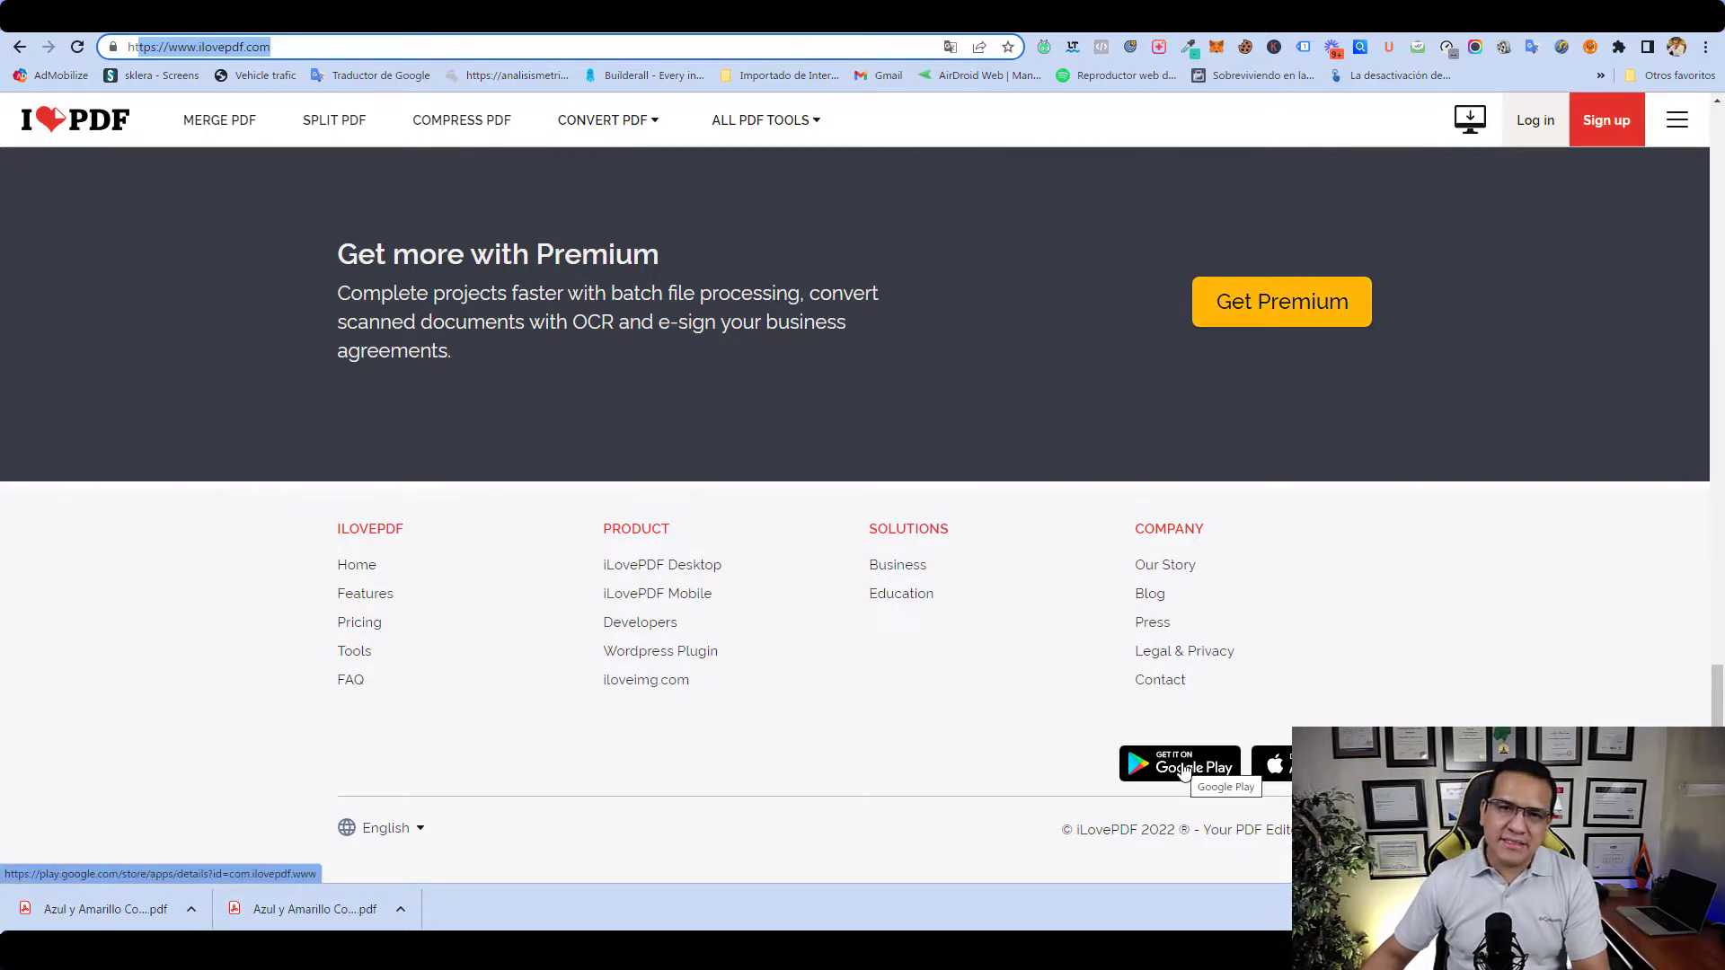
Step: Switch the iLovePDF site language to Español and review the Spanish tool list
left_click(419, 829)
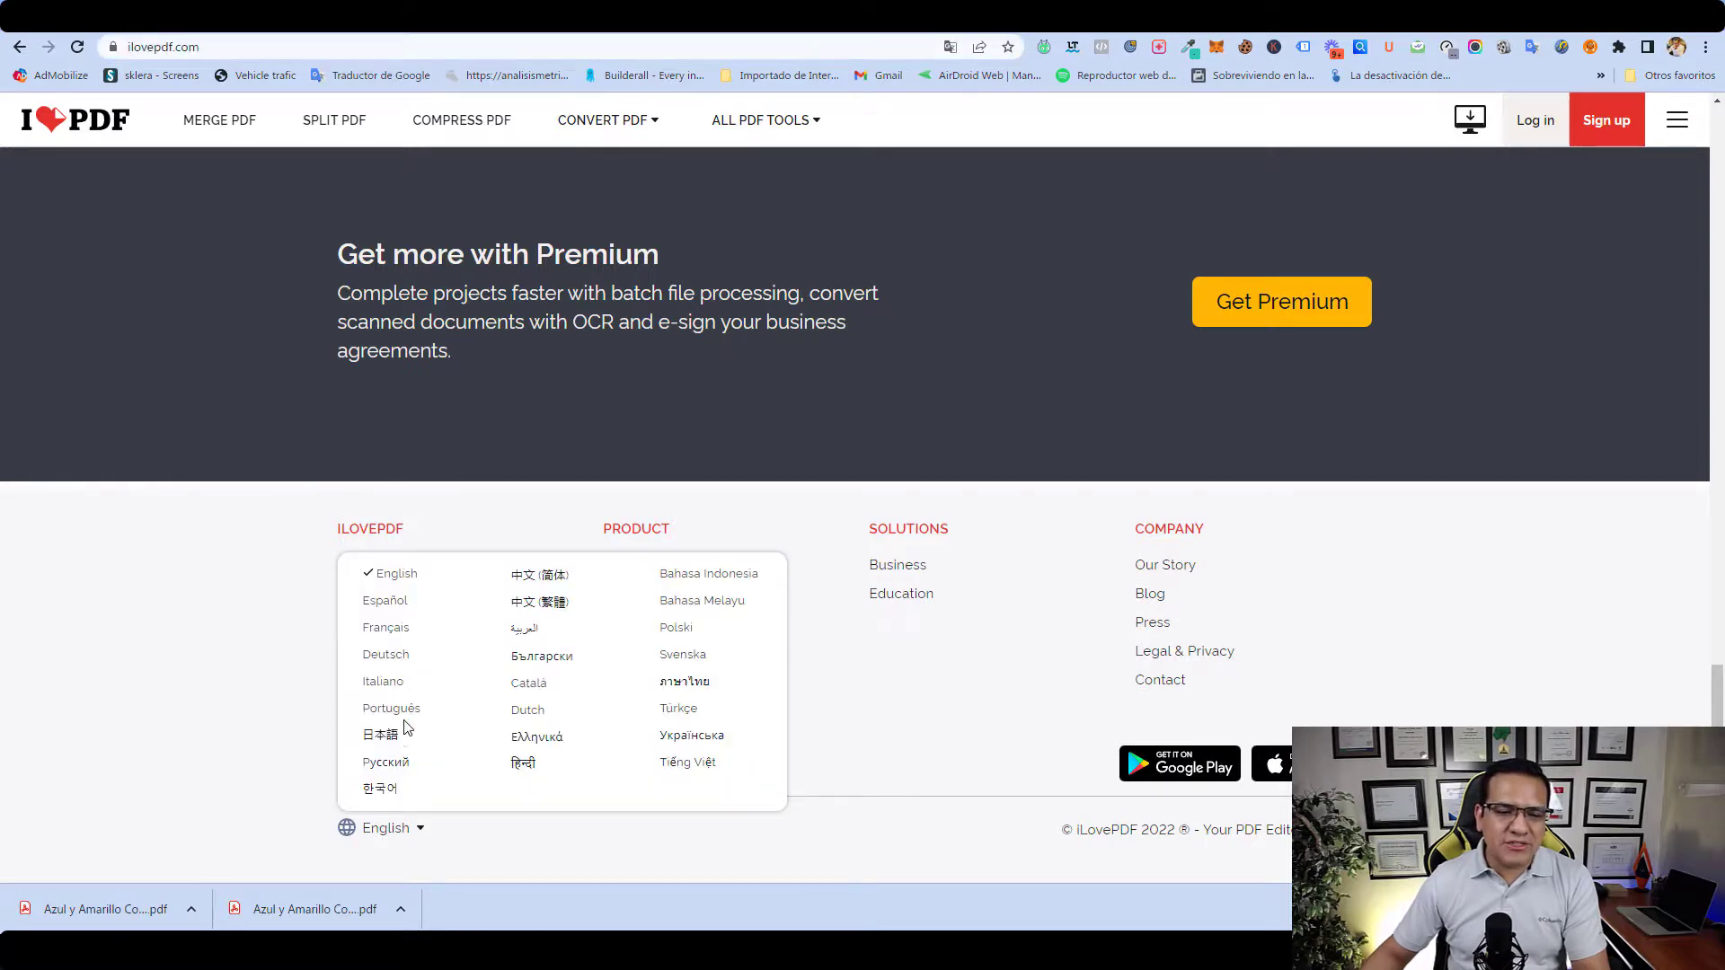
left_click(386, 601)
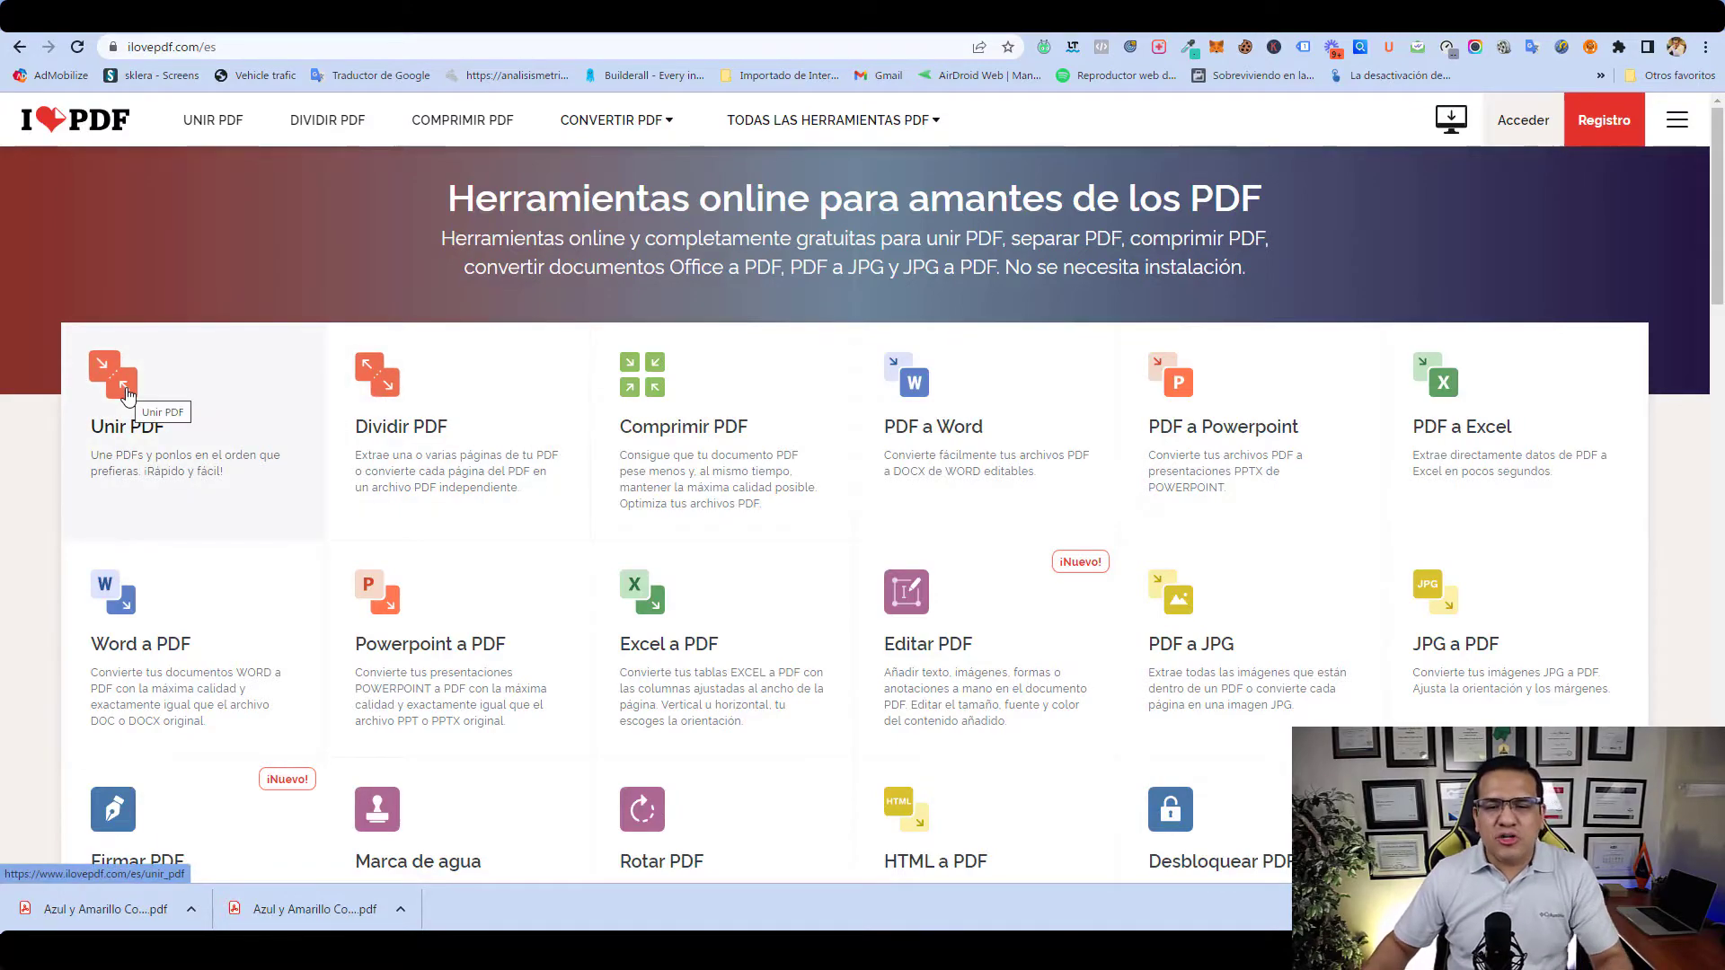
scroll(170, 521, "down", 1)
scroll(99, 575, "down", 5)
scroll(108, 602, "up", 3)
scroll(118, 620, "up", 2)
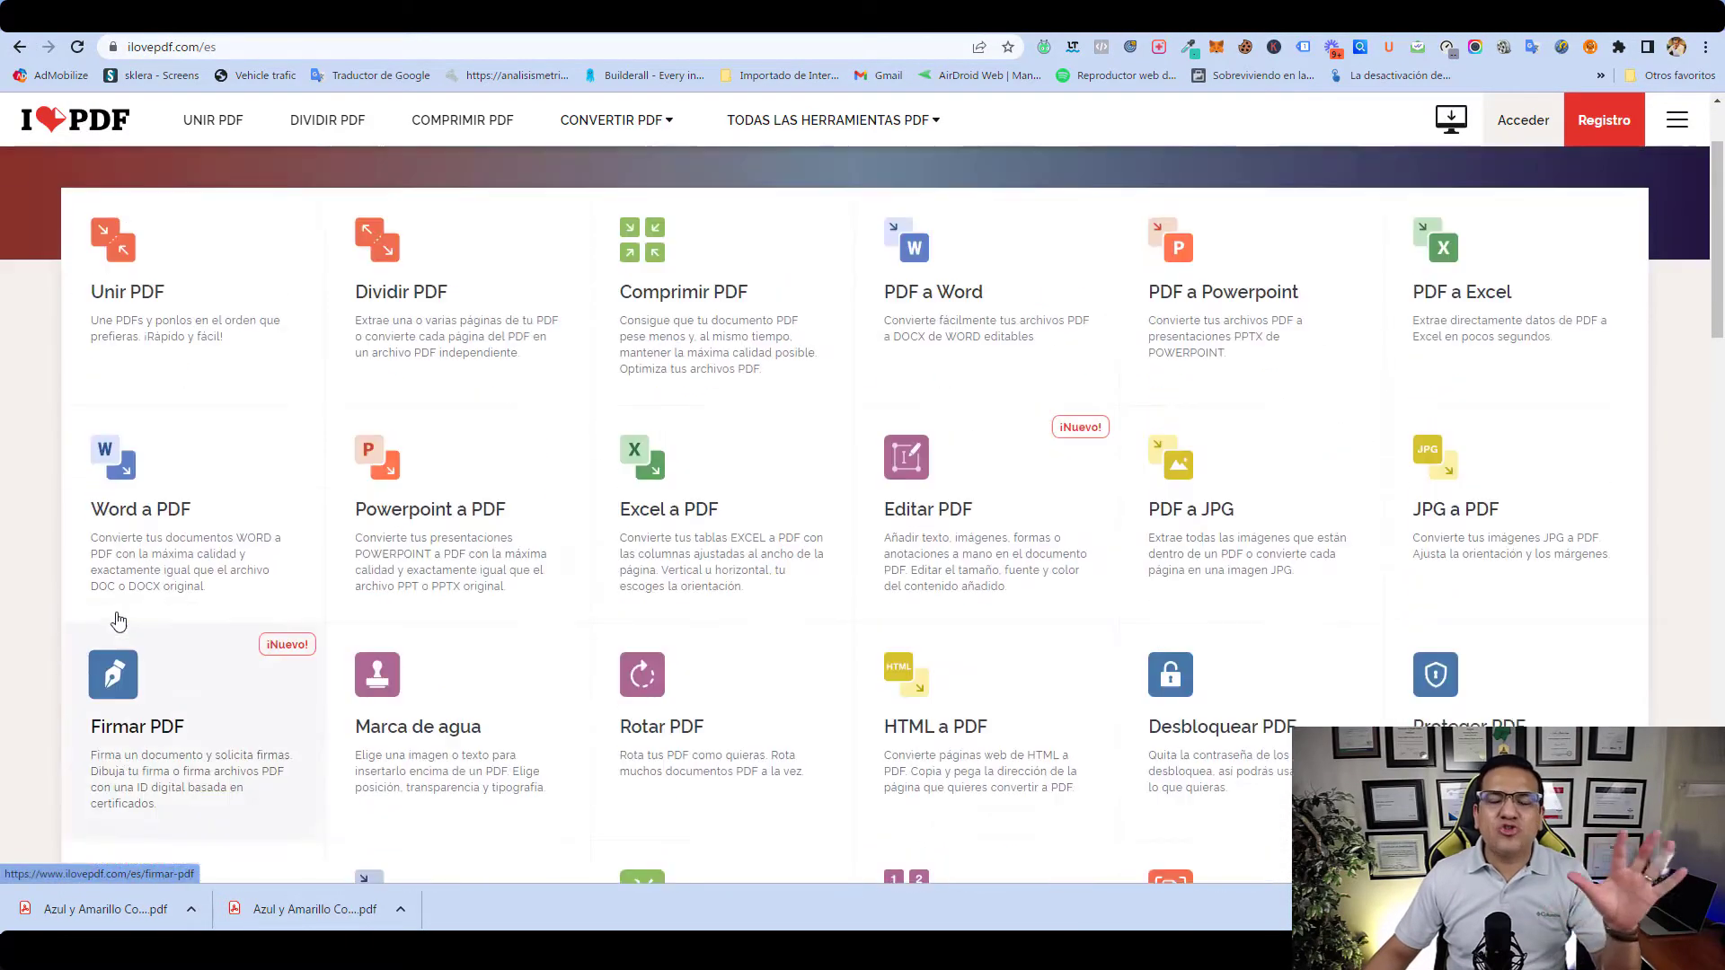
scroll(118, 620, "up", 2)
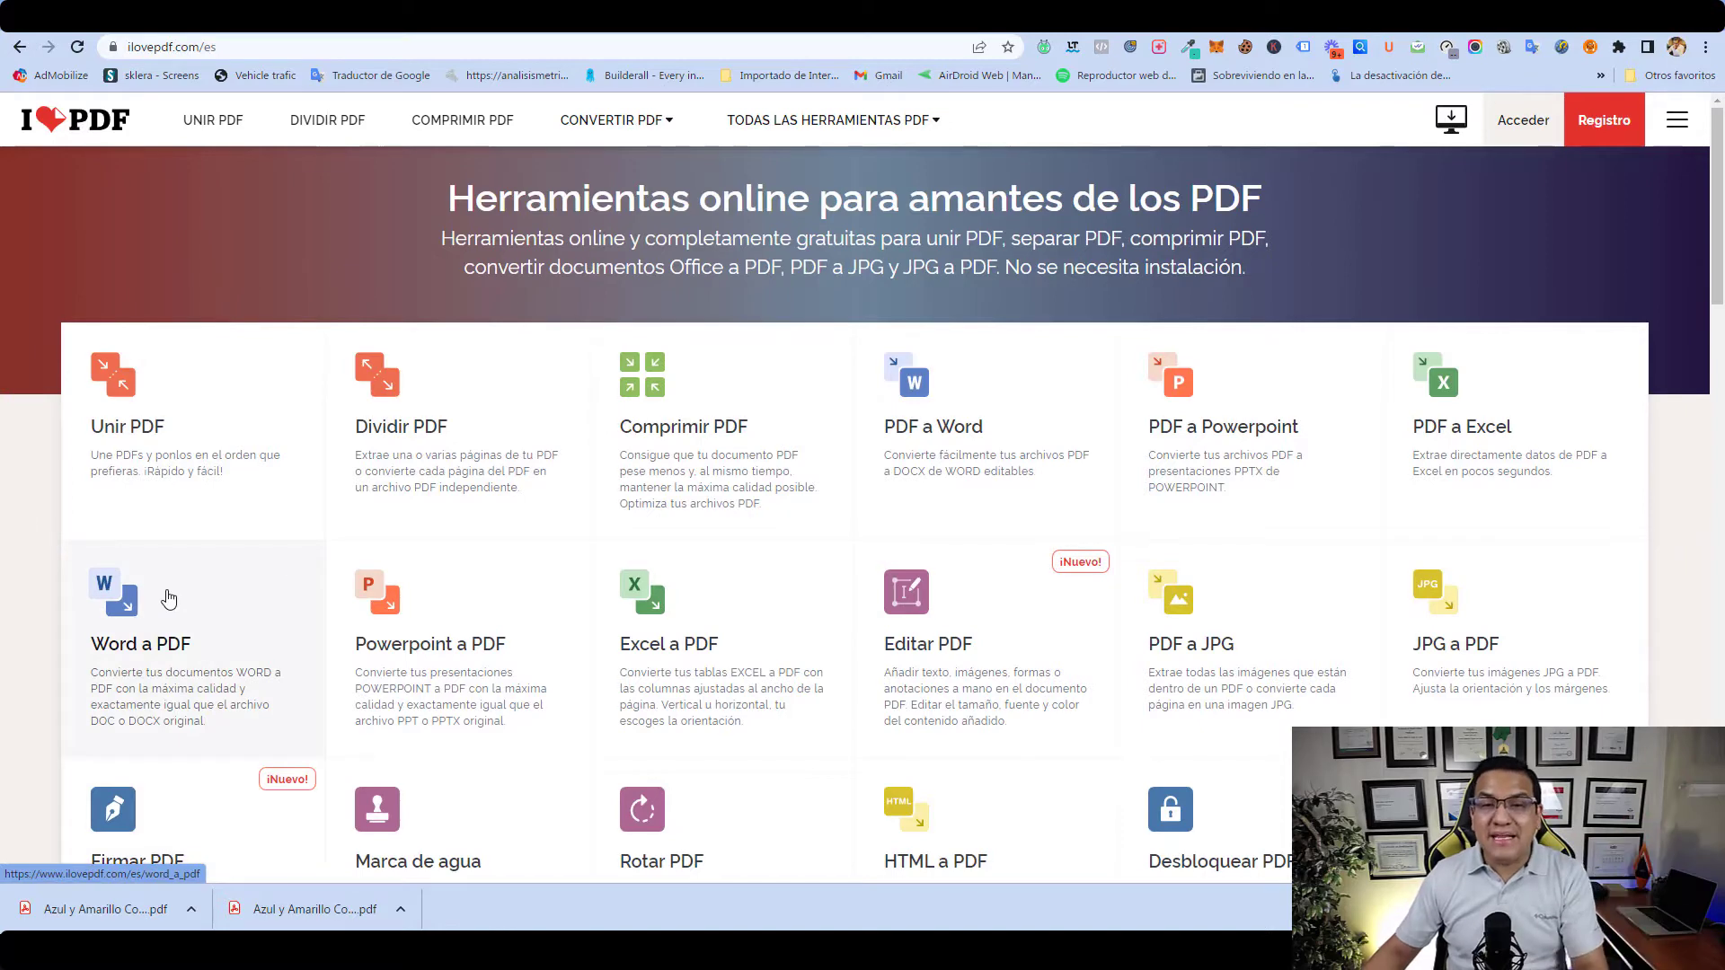
Step: Load the annual report and the Platica Potencializa tus clases online PDF into Unir PDF
left_click(131, 405)
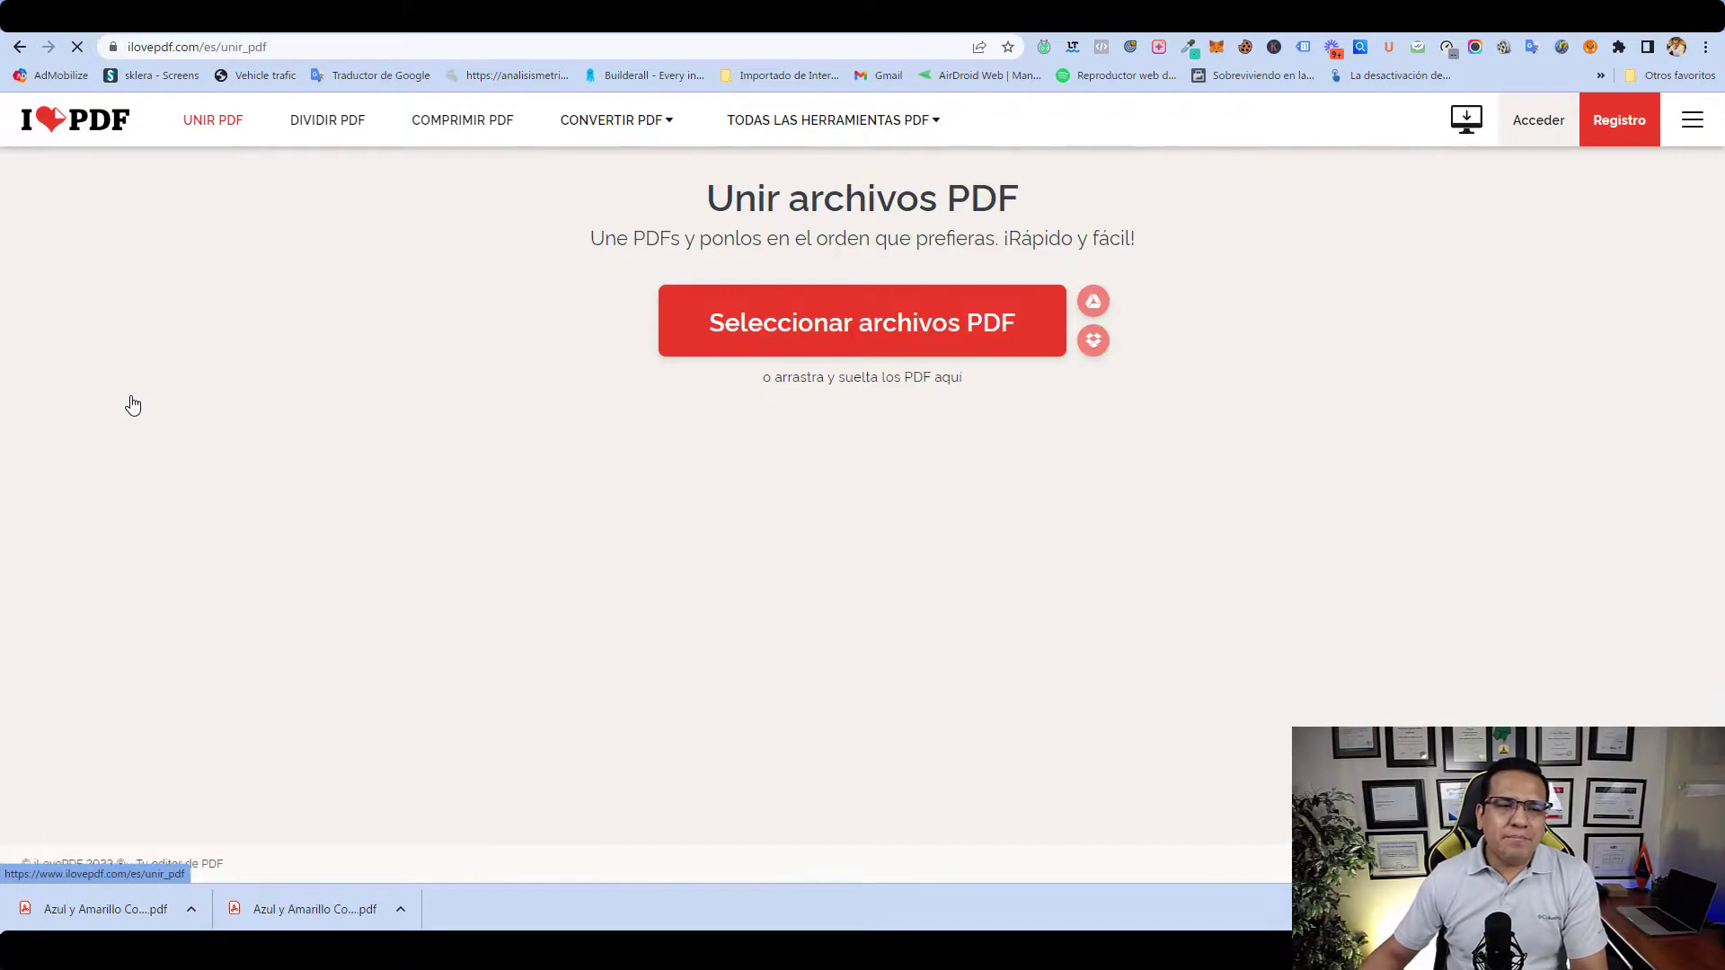
left_click(909, 337)
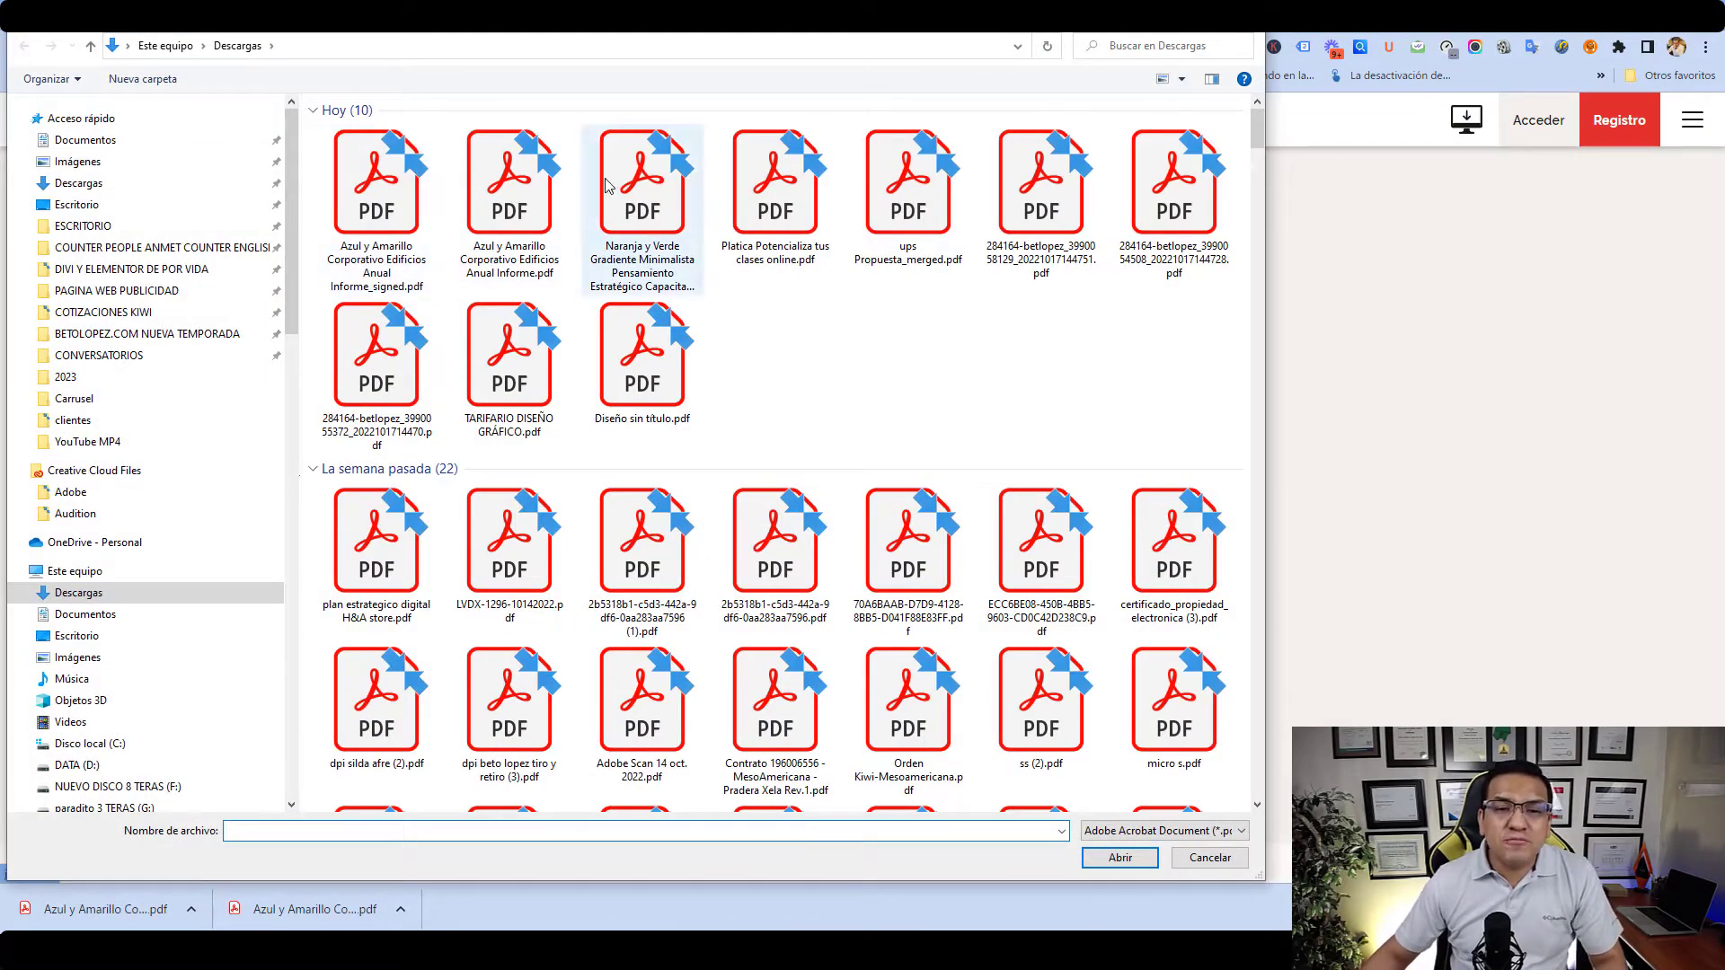
left_click(767, 217)
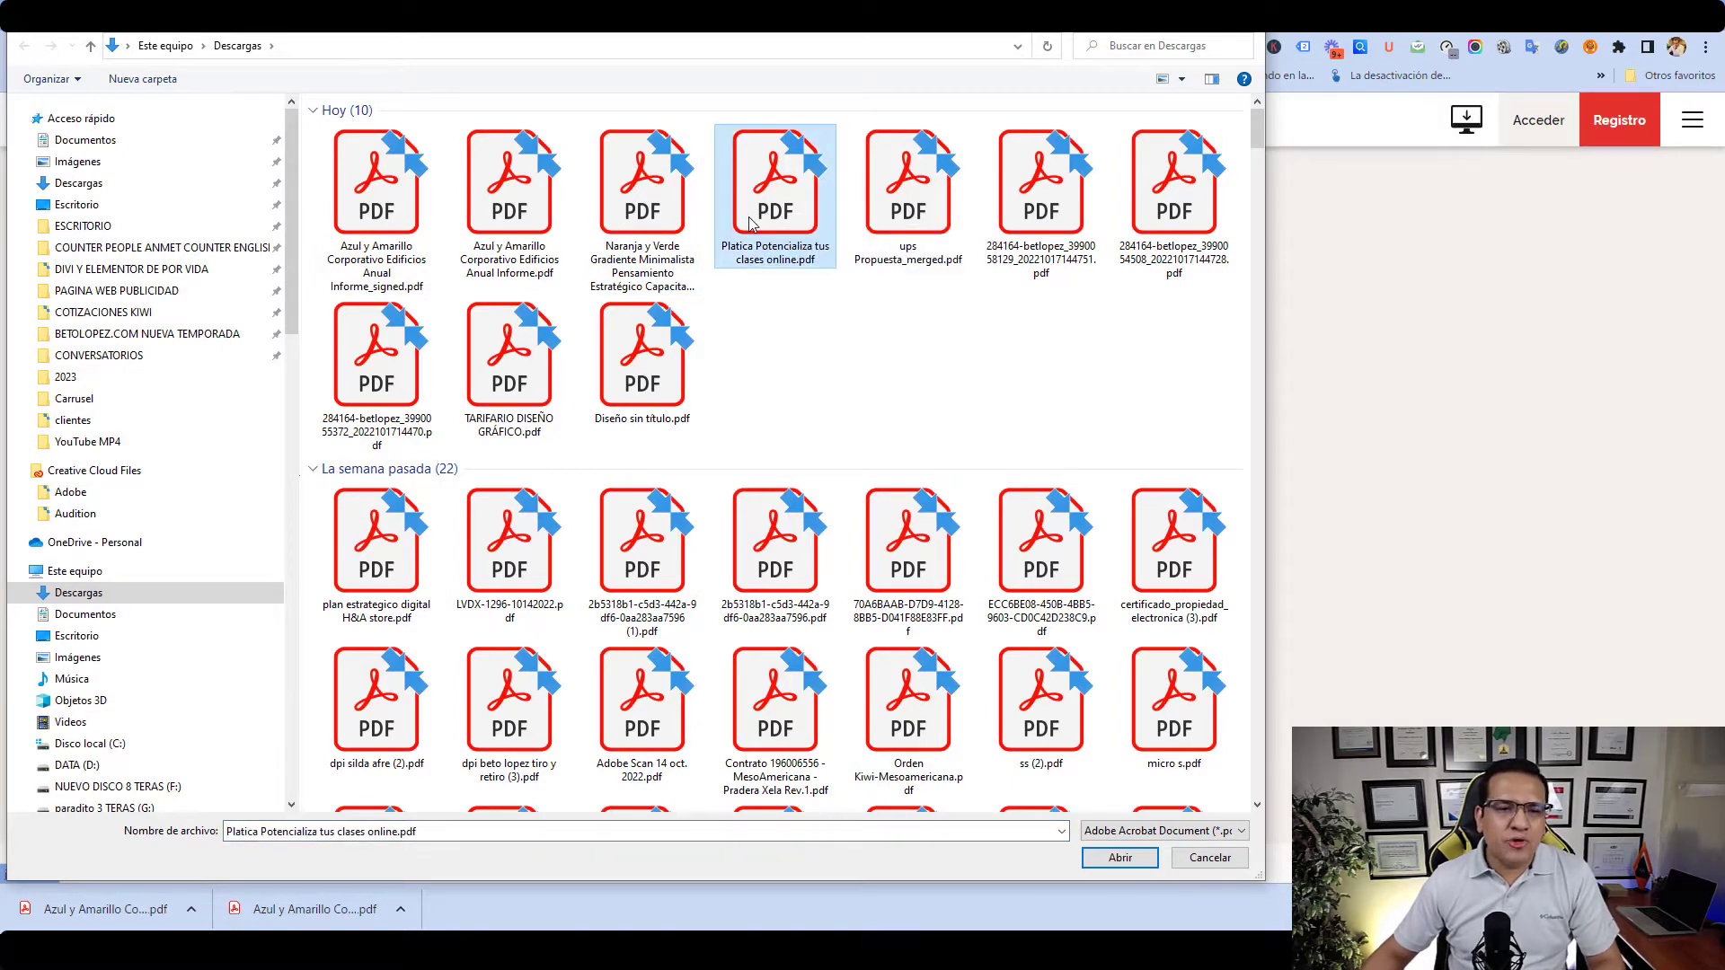
left_click(501, 222, "shift")
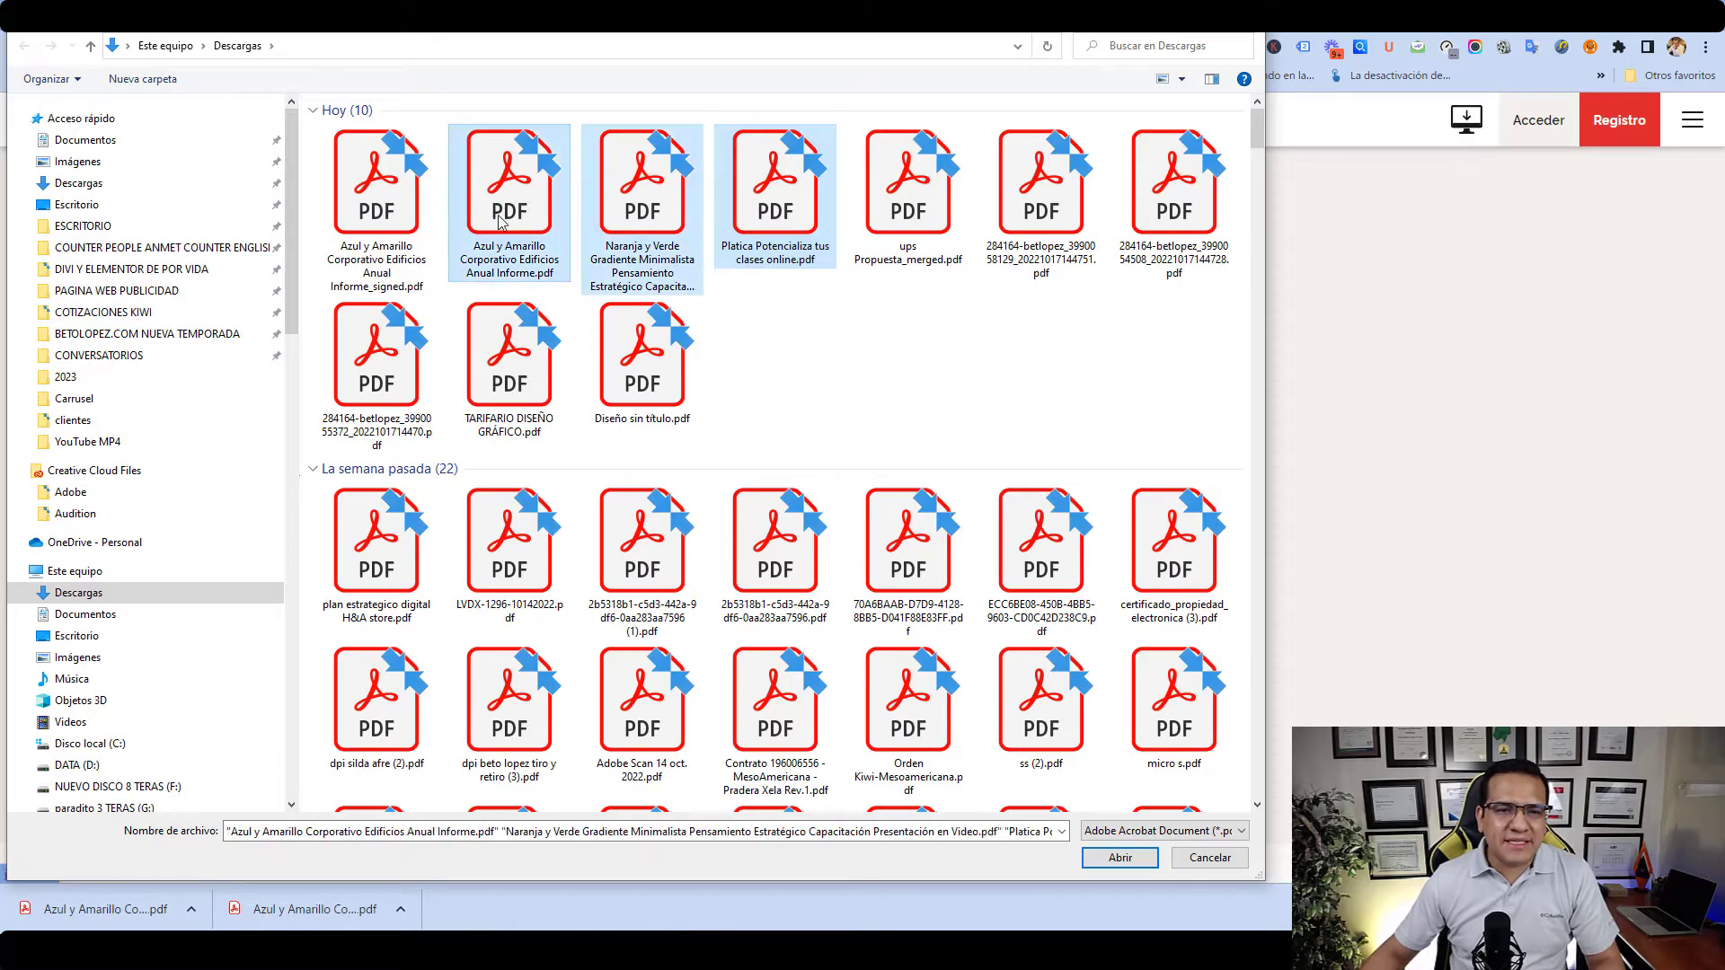
left_click(775, 193)
left_click(494, 211, "ctrl")
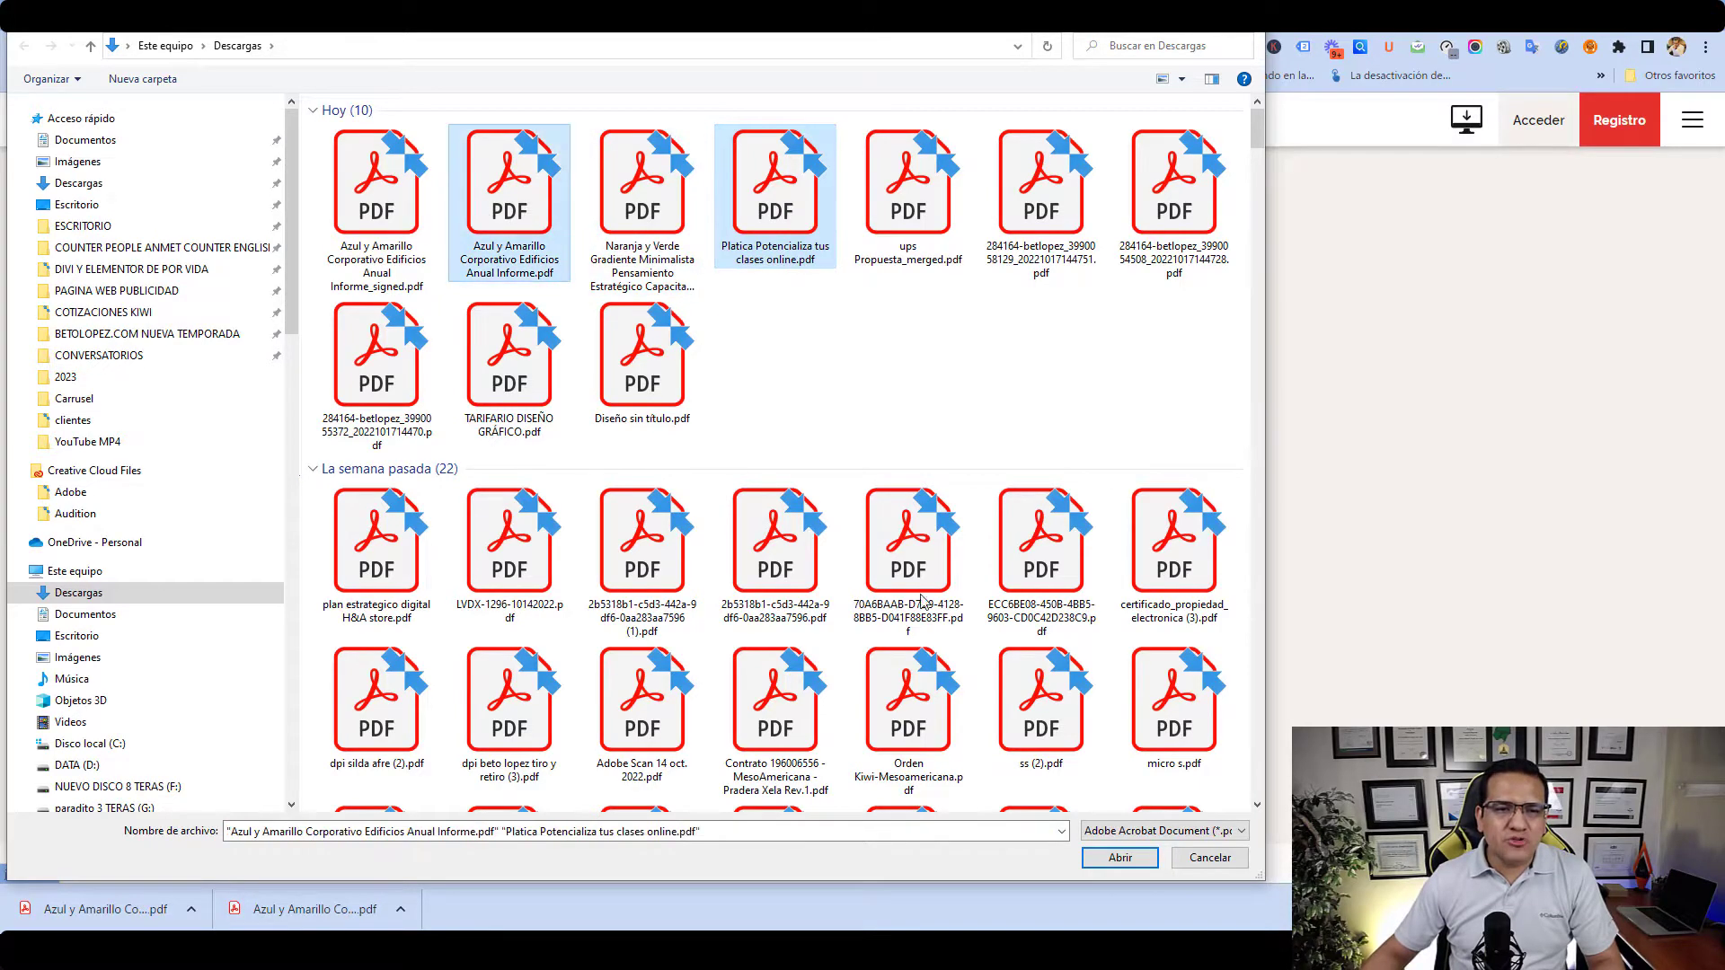
left_click(1119, 857)
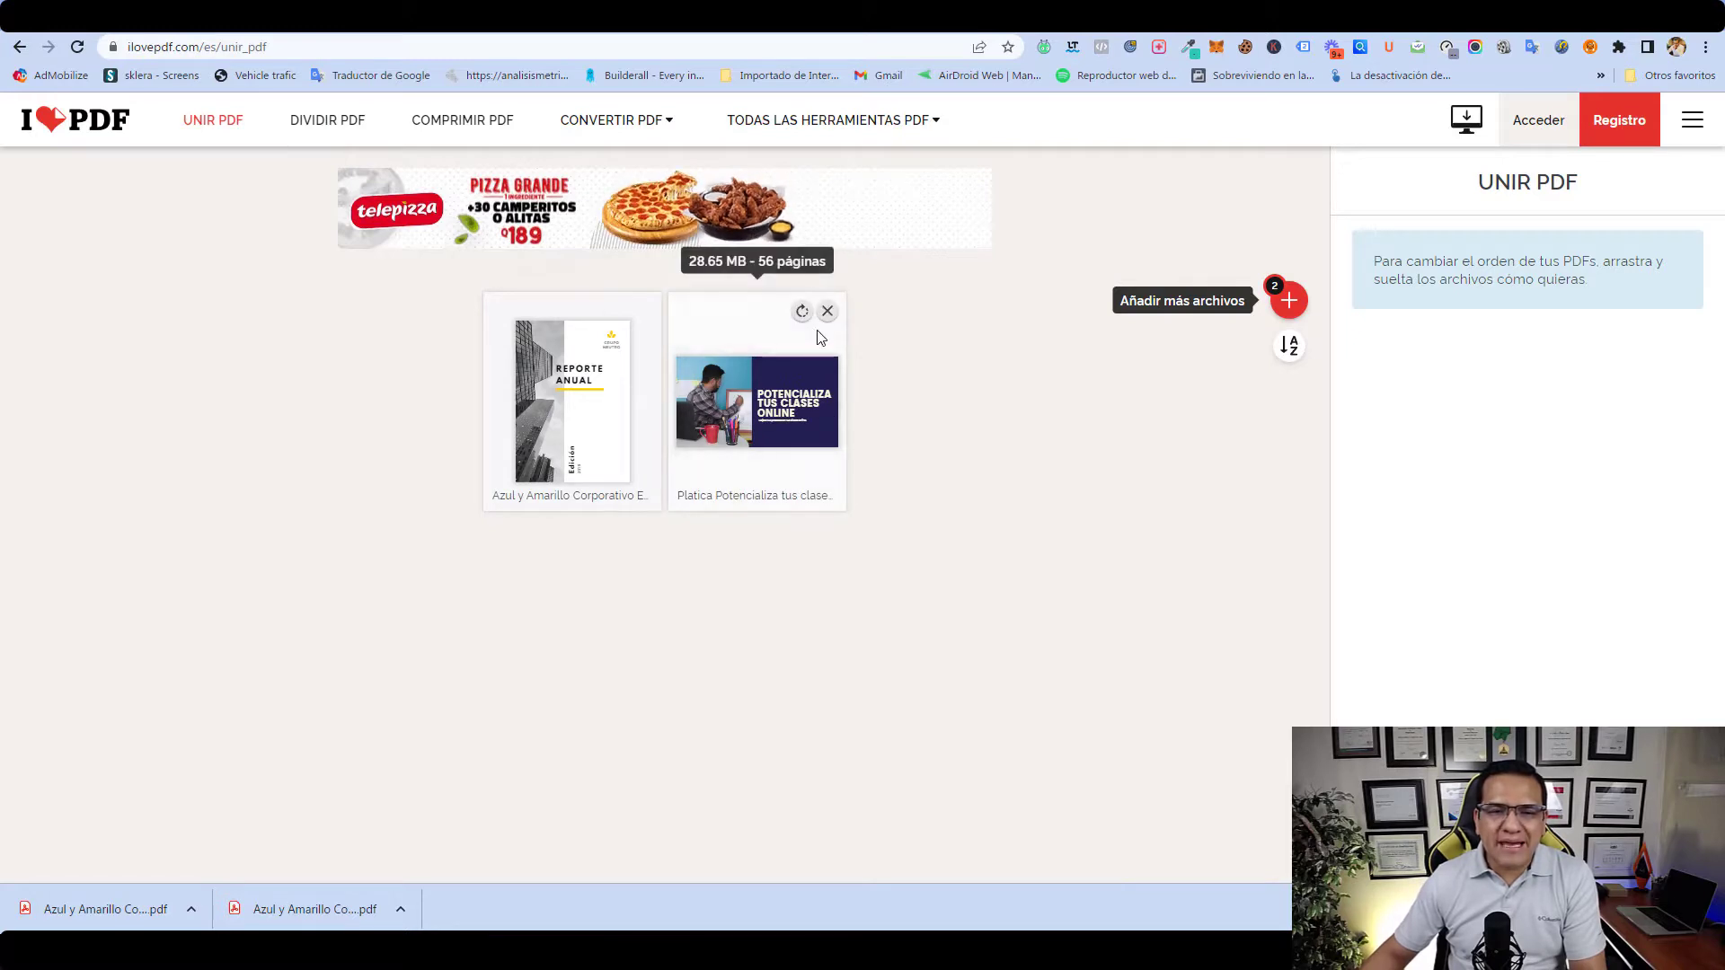
Step: Merge the two PDFs, then download and open ilovepdf_merged.pdf
left_click(1527, 831)
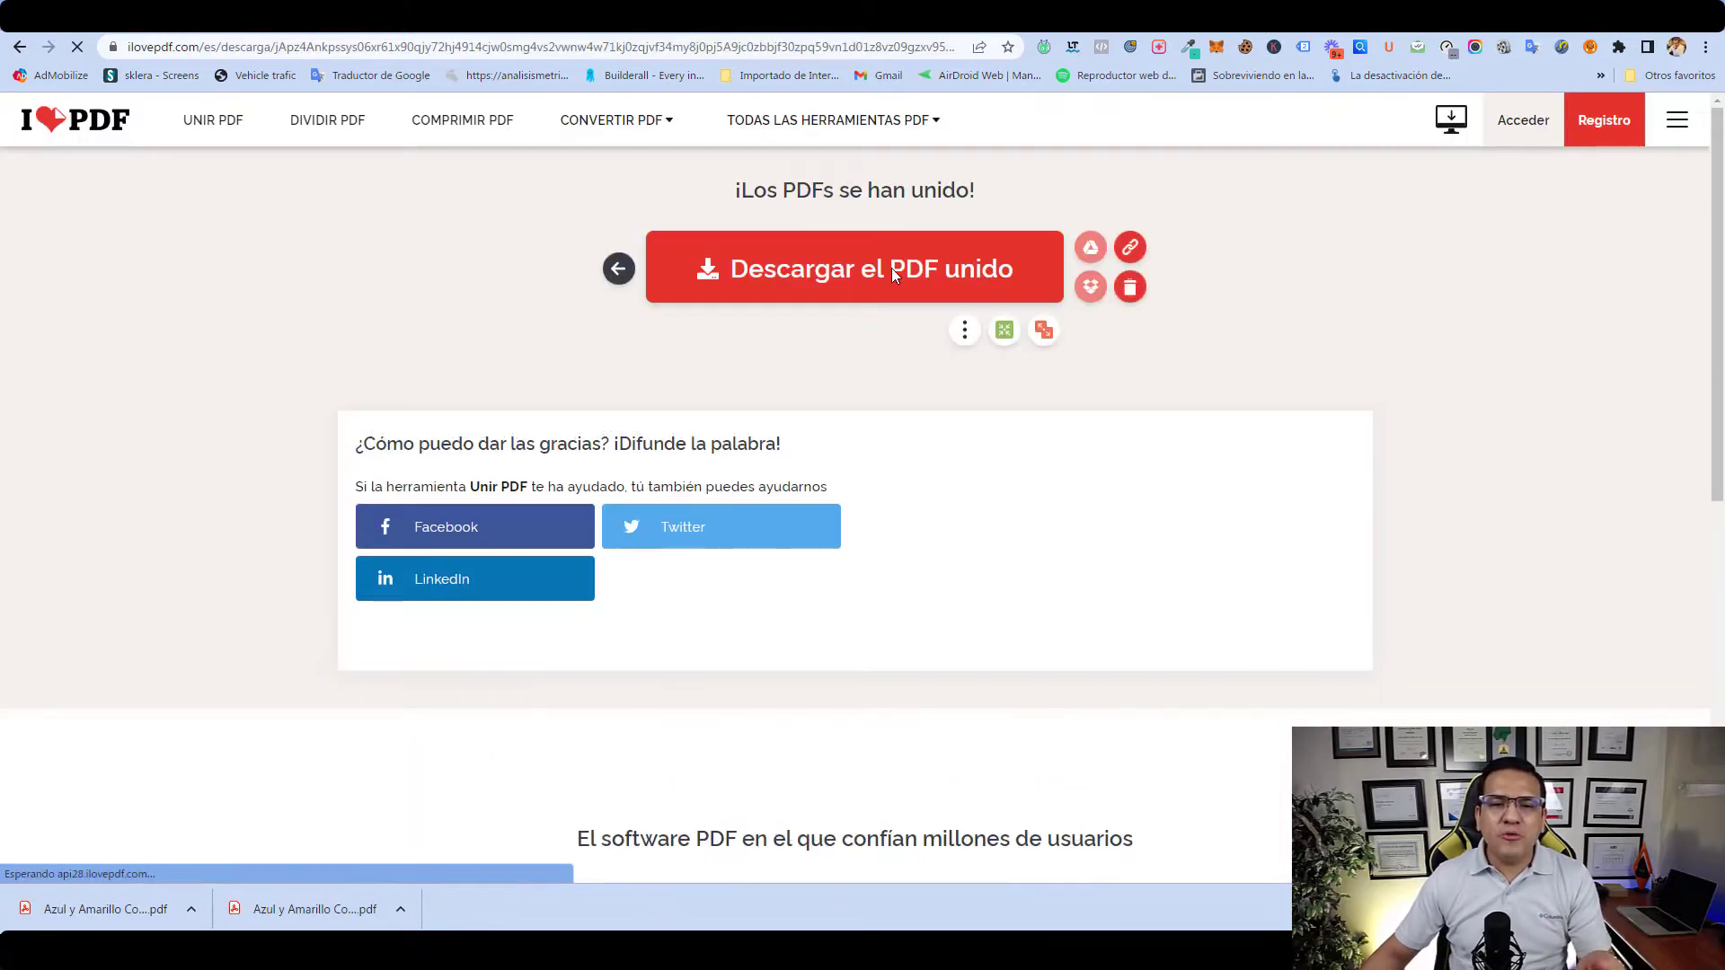
left_click(888, 283)
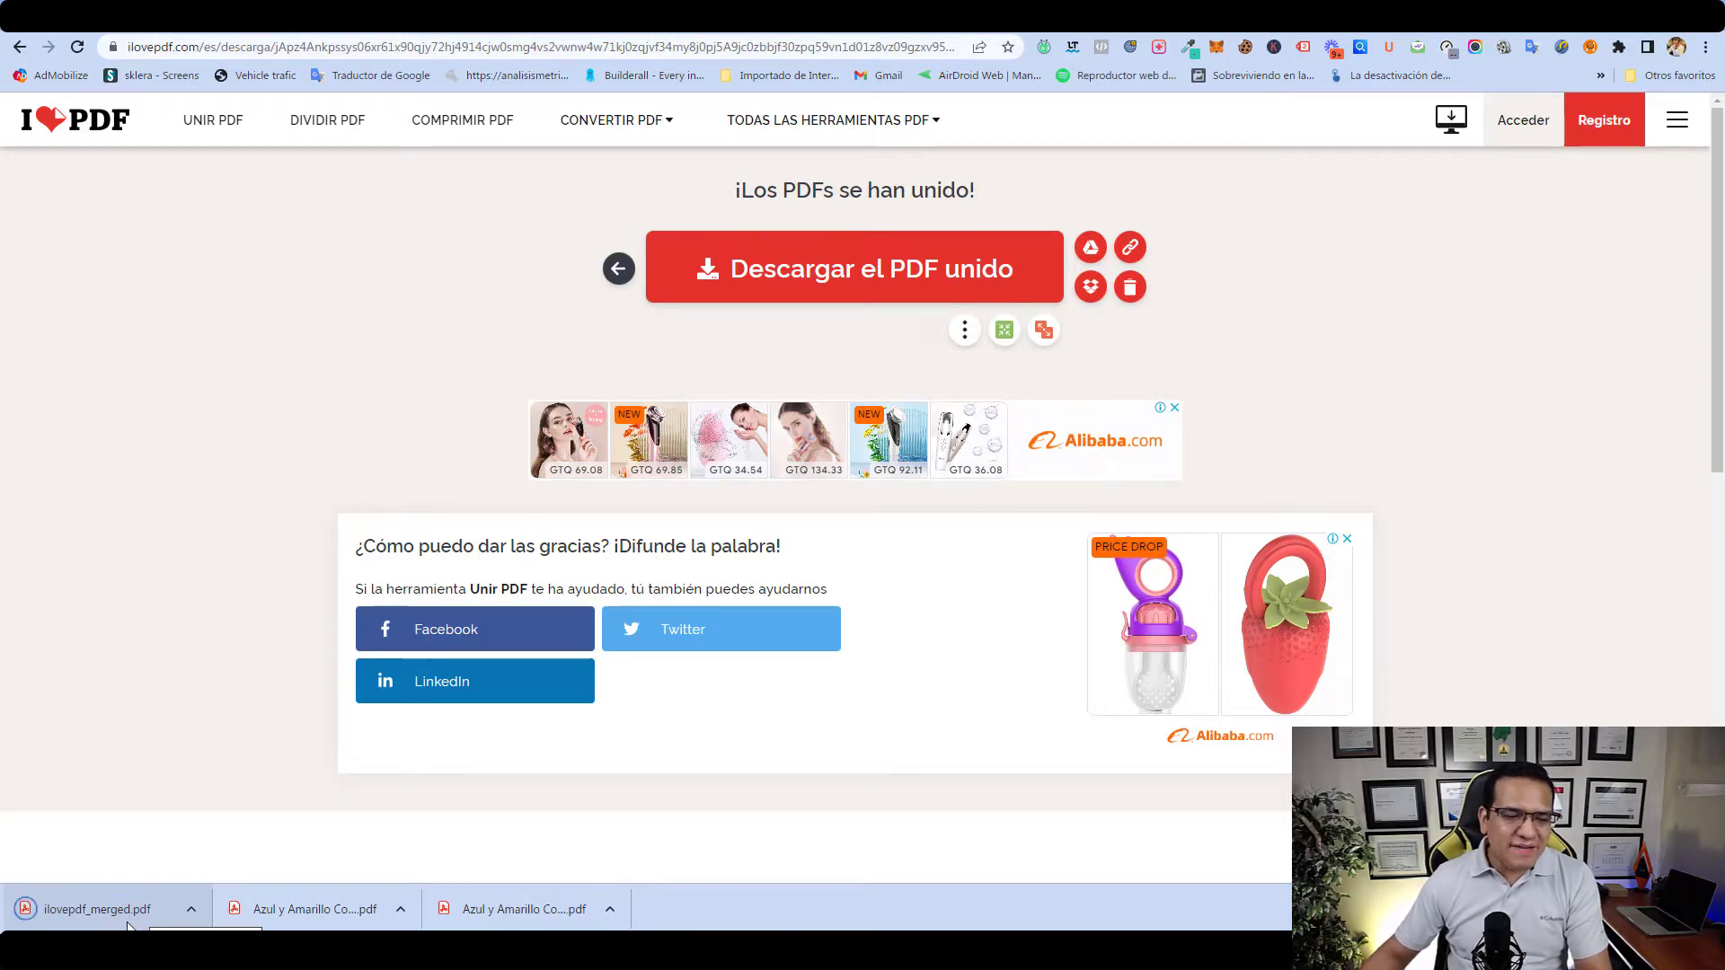
left_click(128, 923)
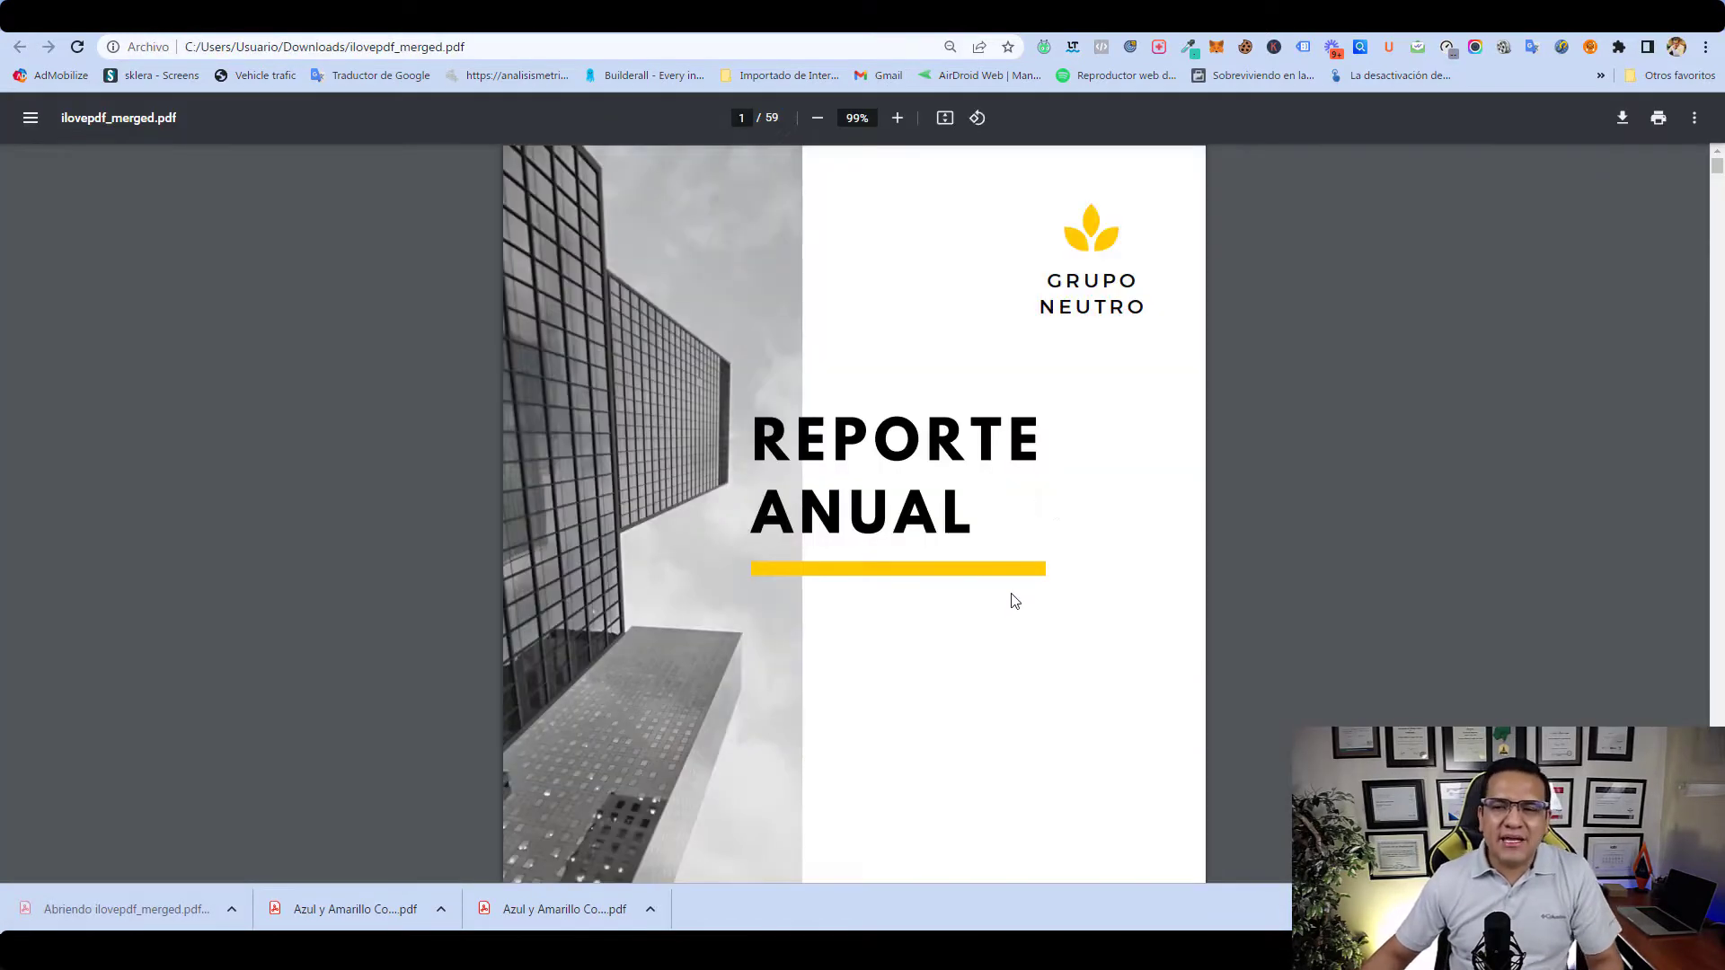
Step: Page through the 59-page ilovepdf_merged.pdf, then close its tab with Ctrl+W
scroll(1015, 601, "down", 5)
scroll(1067, 566, "down", 10)
scroll(1073, 610, "down", 10)
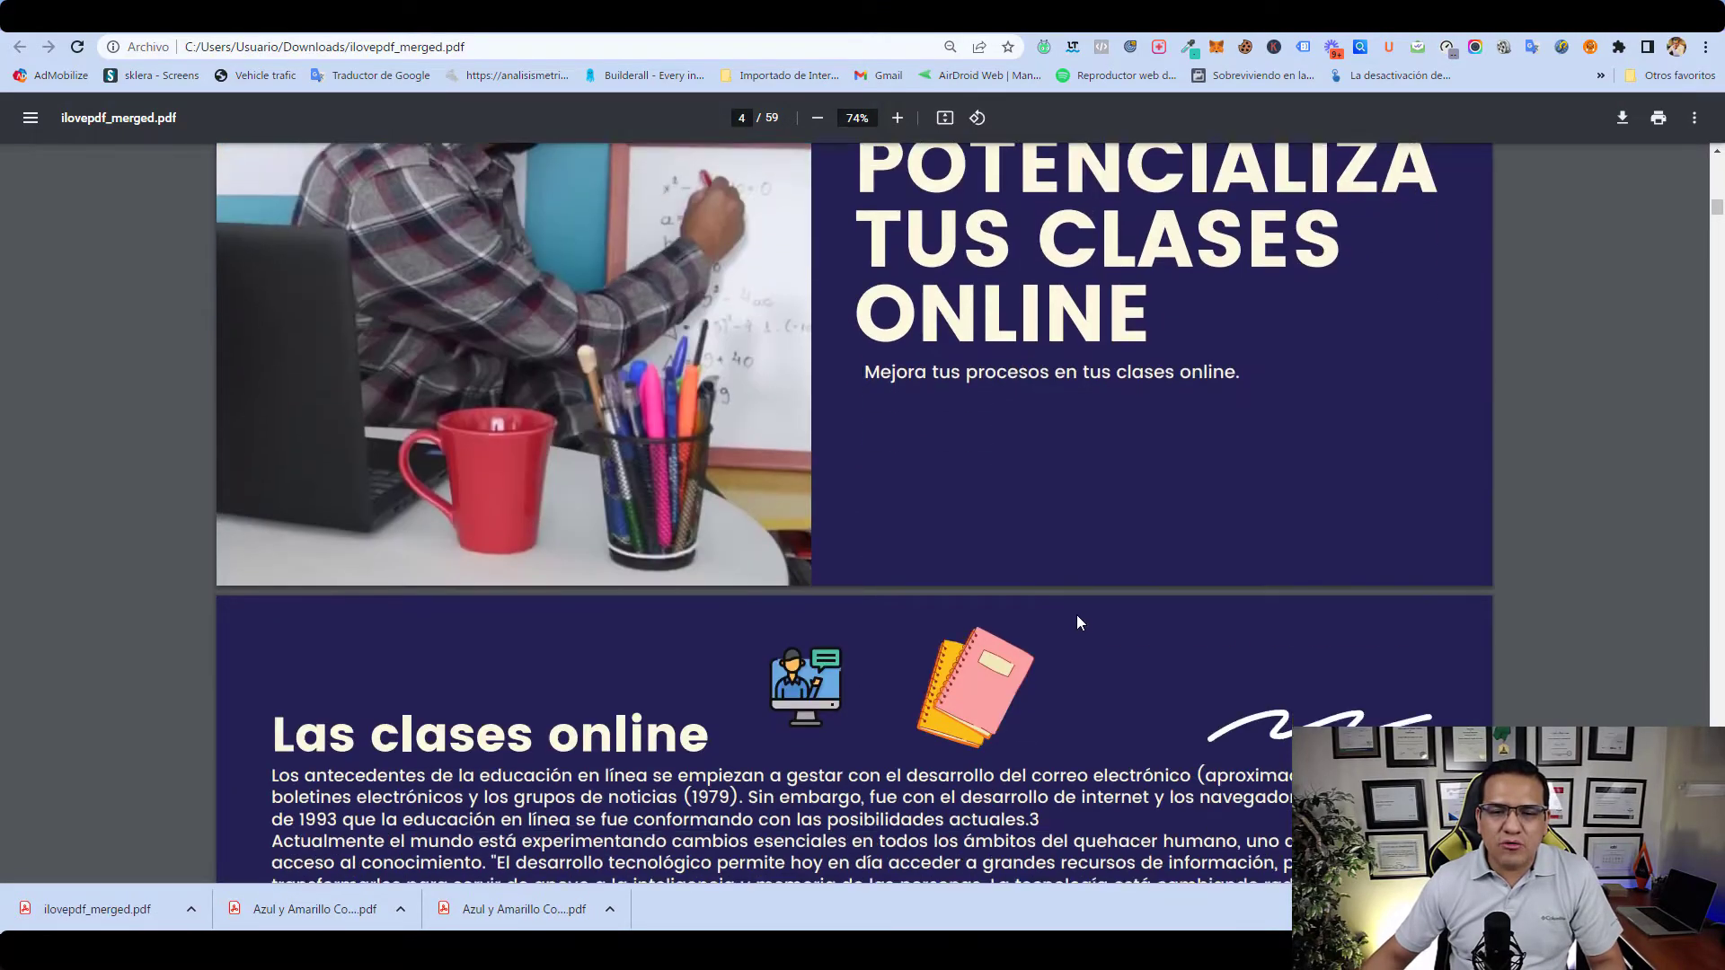
scroll(1078, 622, "up", 5)
scroll(1076, 624, "up", 10)
scroll(1073, 627, "up", 10)
scroll(1069, 632, "up", 3)
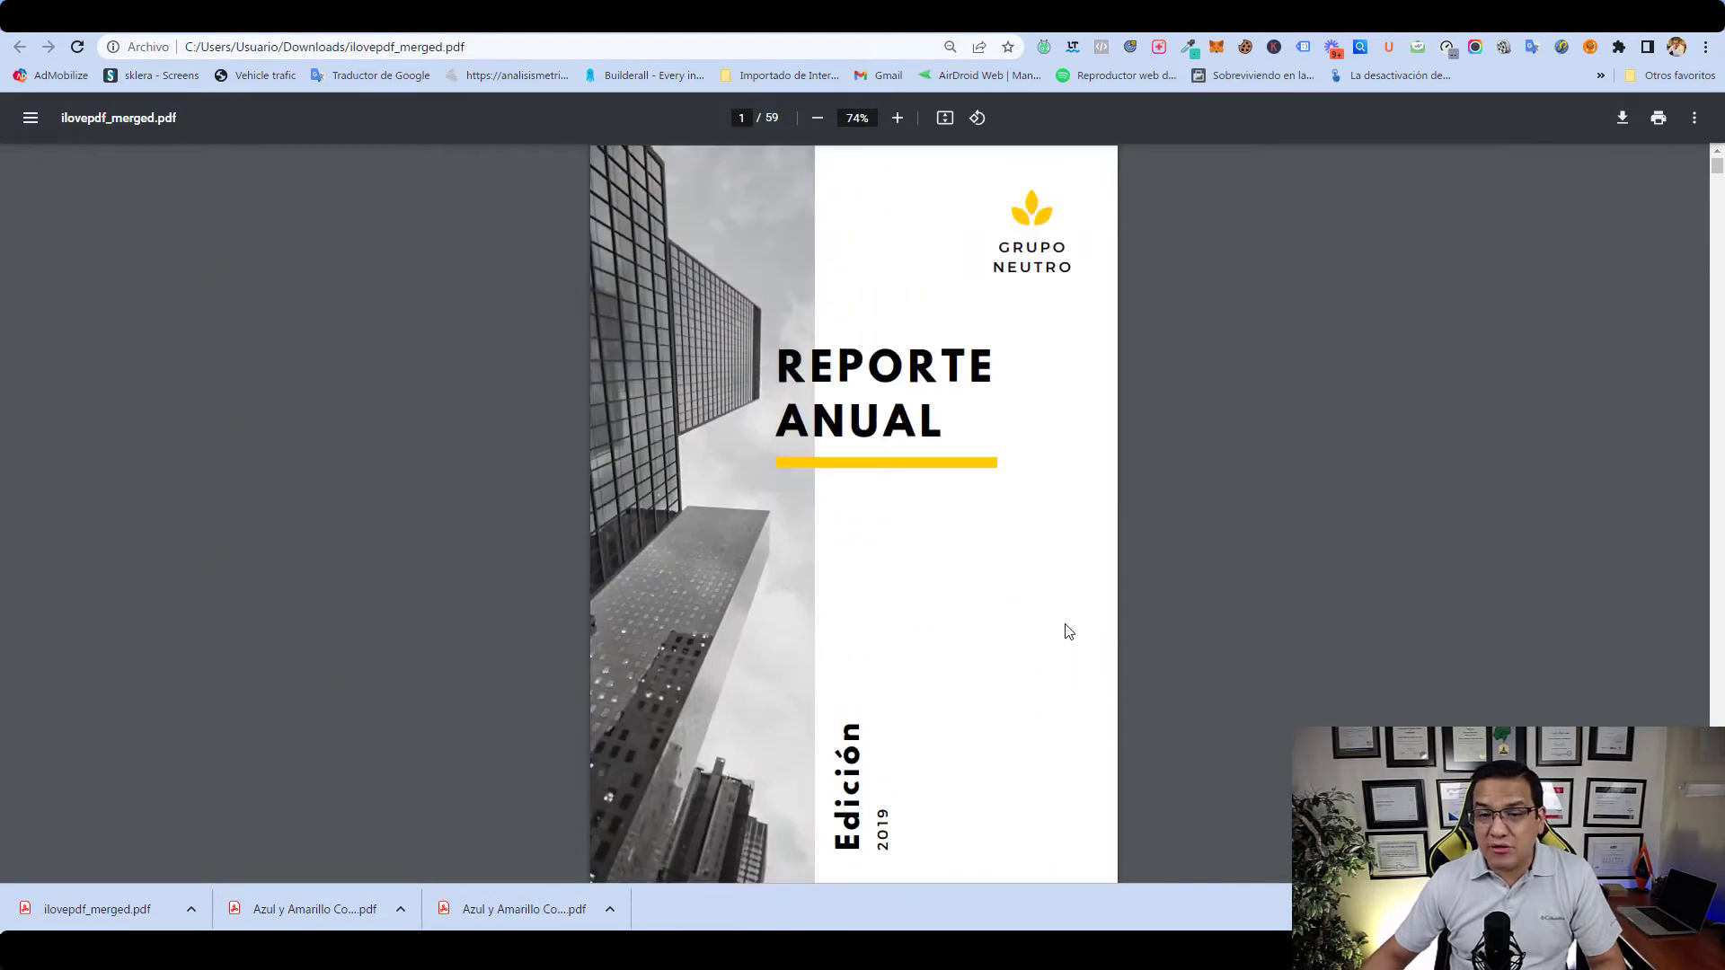
scroll(1069, 631, "down", 10)
scroll(1076, 638, "down", 10)
scroll(1076, 638, "down", 10)
scroll(1078, 645, "down", 10)
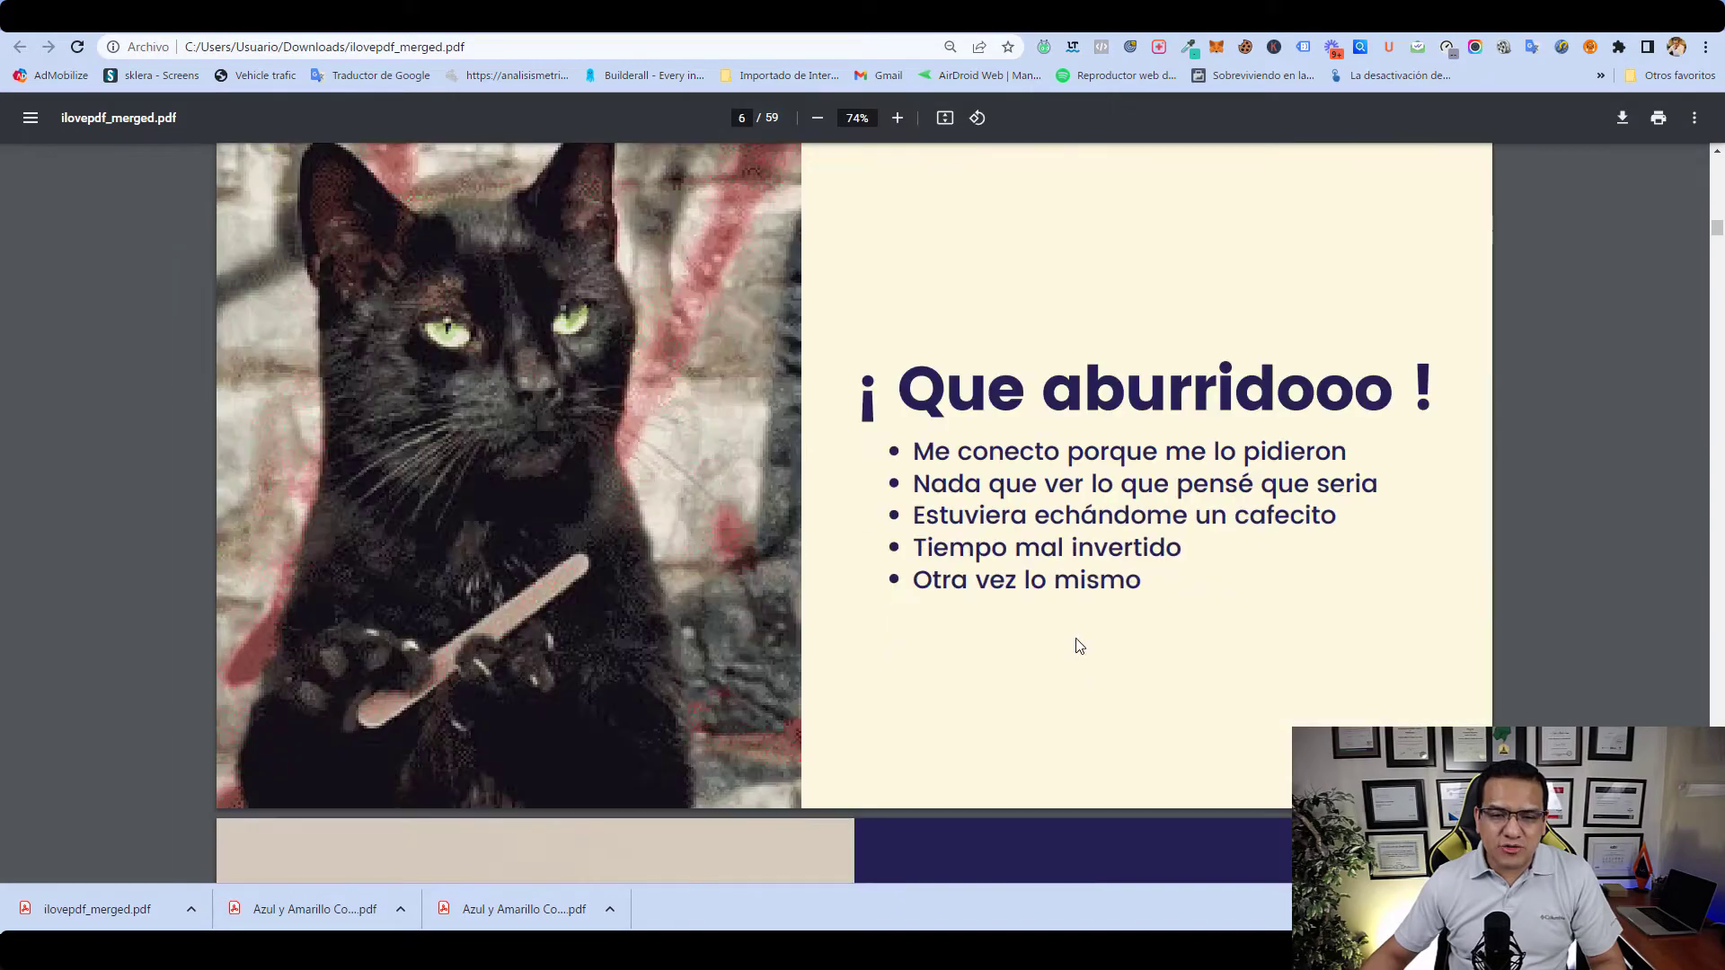
scroll(1076, 639, "down", 10)
scroll(1076, 640, "up", 5)
scroll(1075, 656, "up", 10)
scroll(1074, 670, "up", 8)
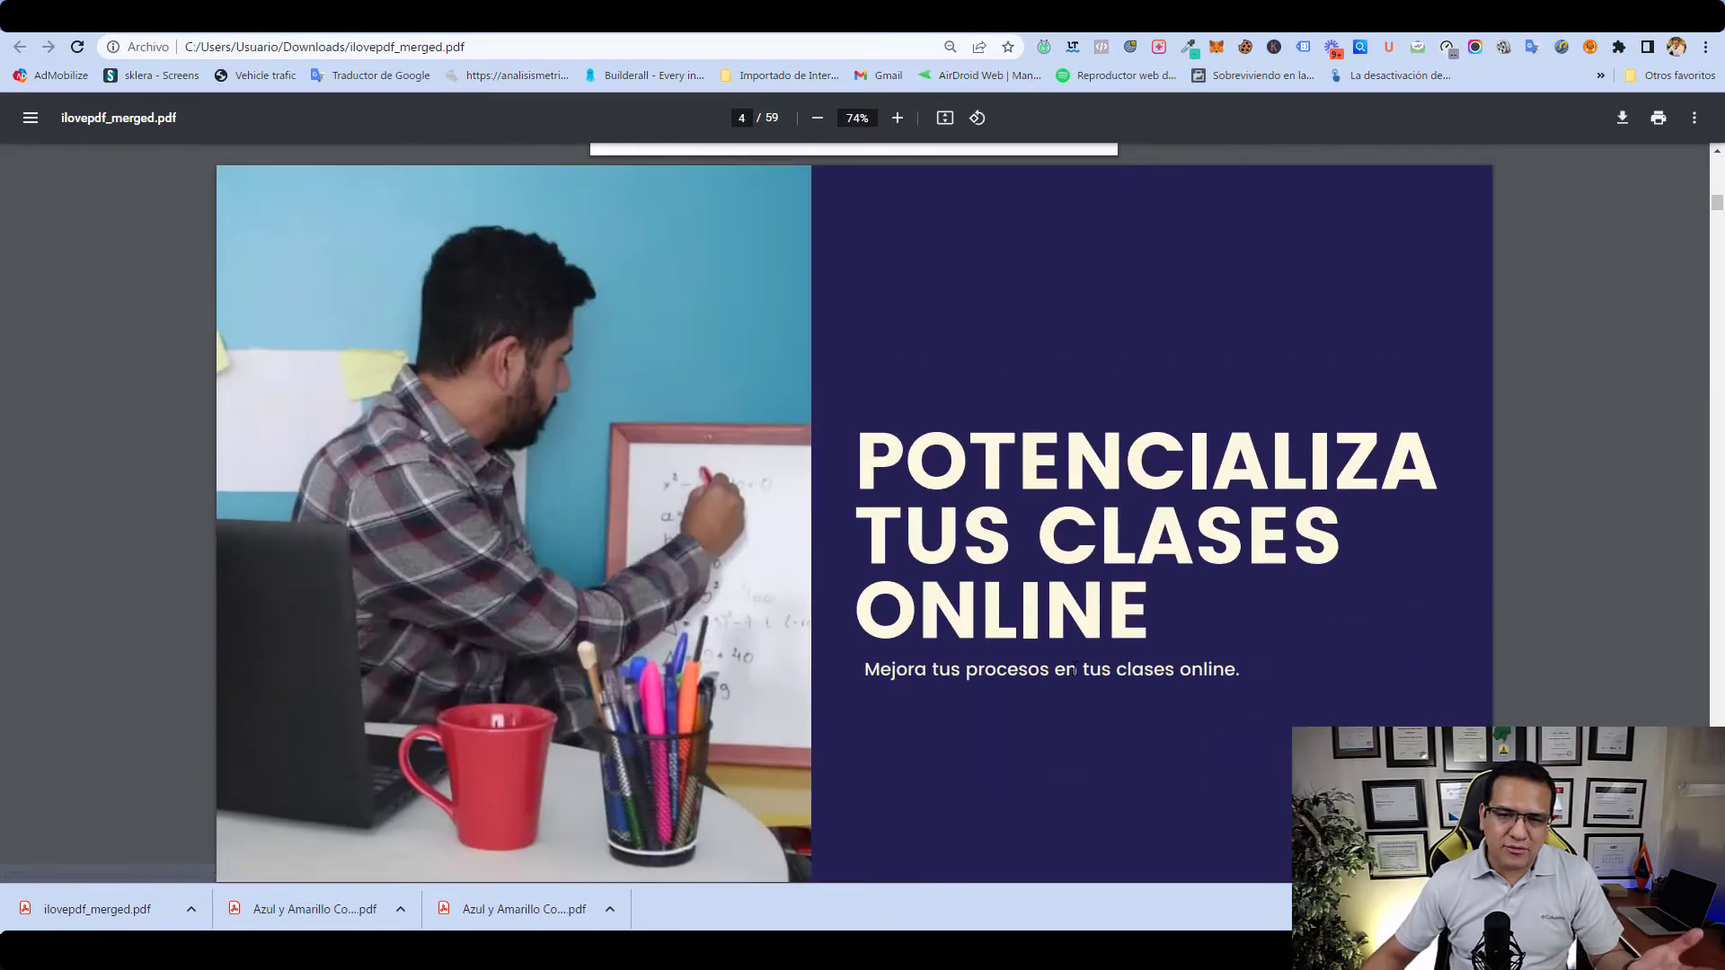
scroll(1074, 666, "up", 5)
scroll(1087, 654, "up", 10)
scroll(1112, 649, "up", 10)
scroll(1123, 654, "down", 5)
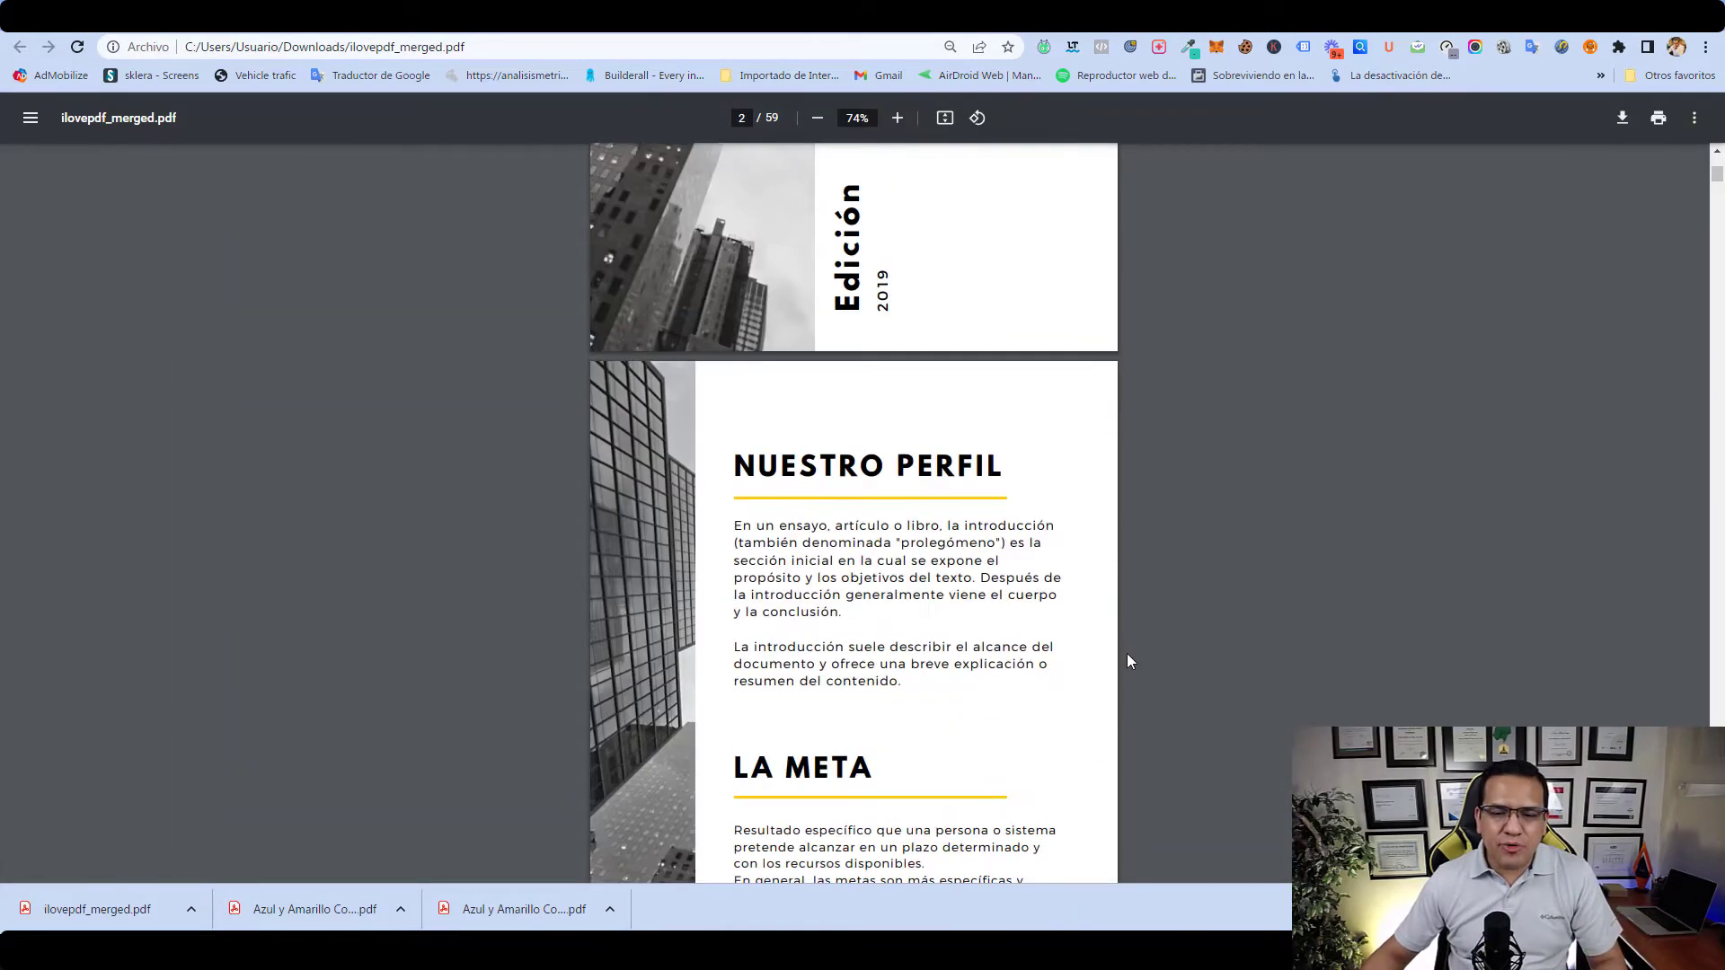
scroll(1128, 652, "up", 5)
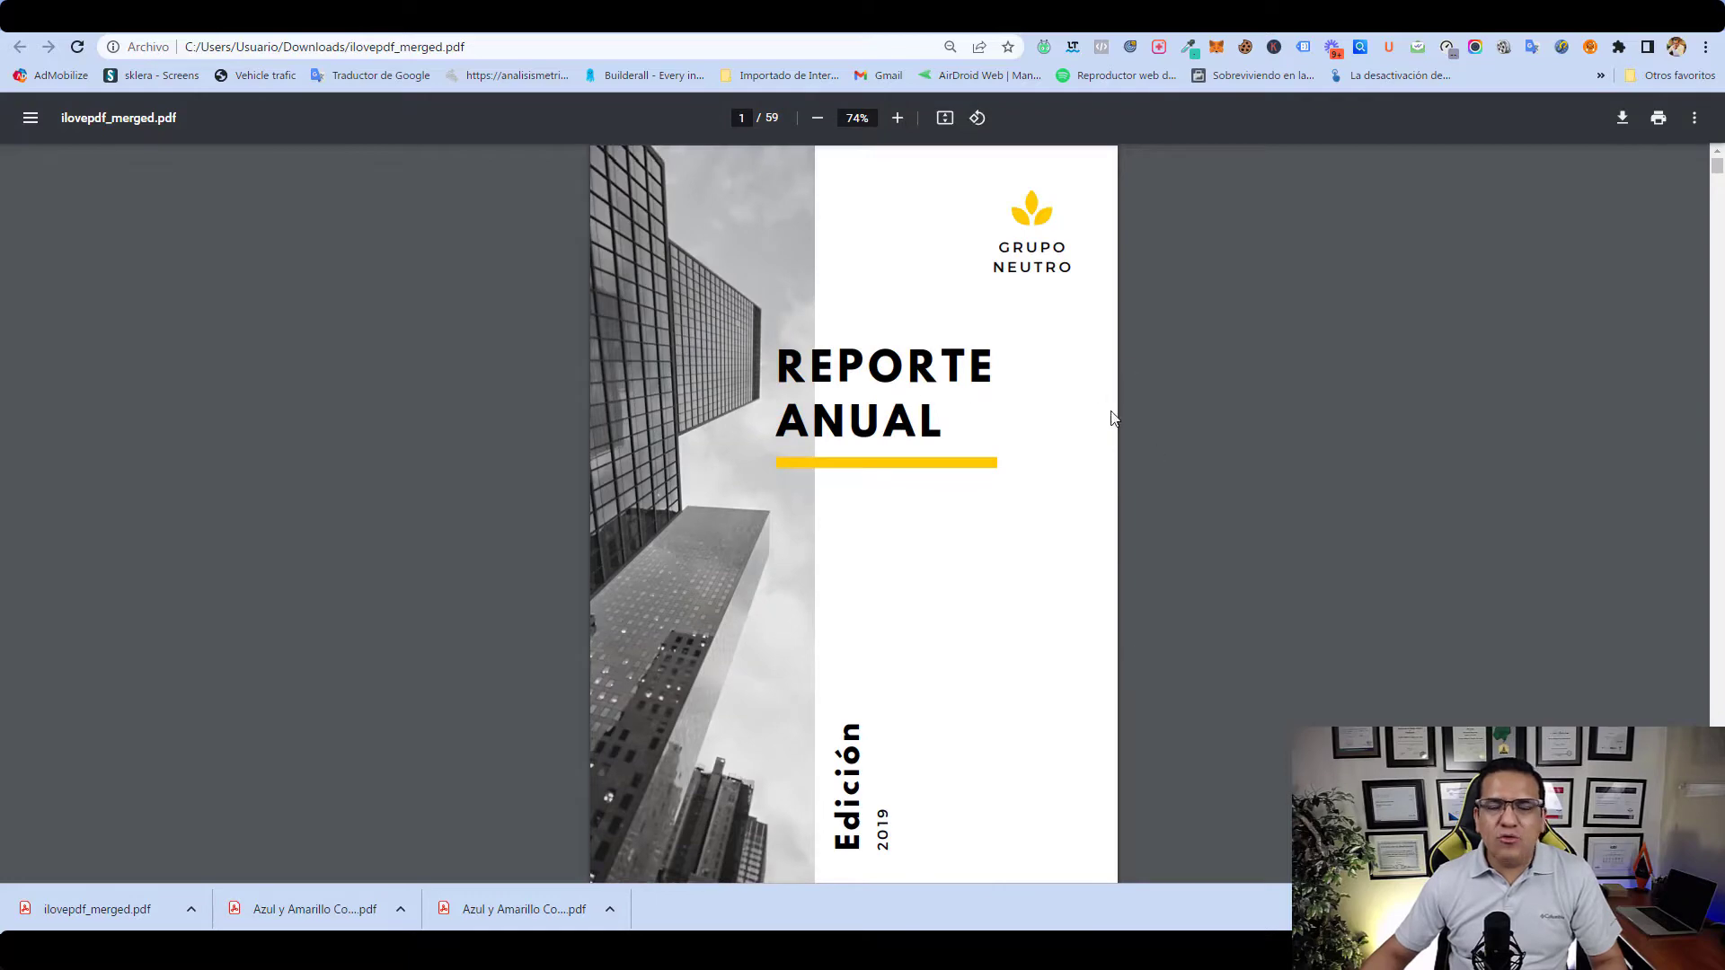
key("ctrl+w")
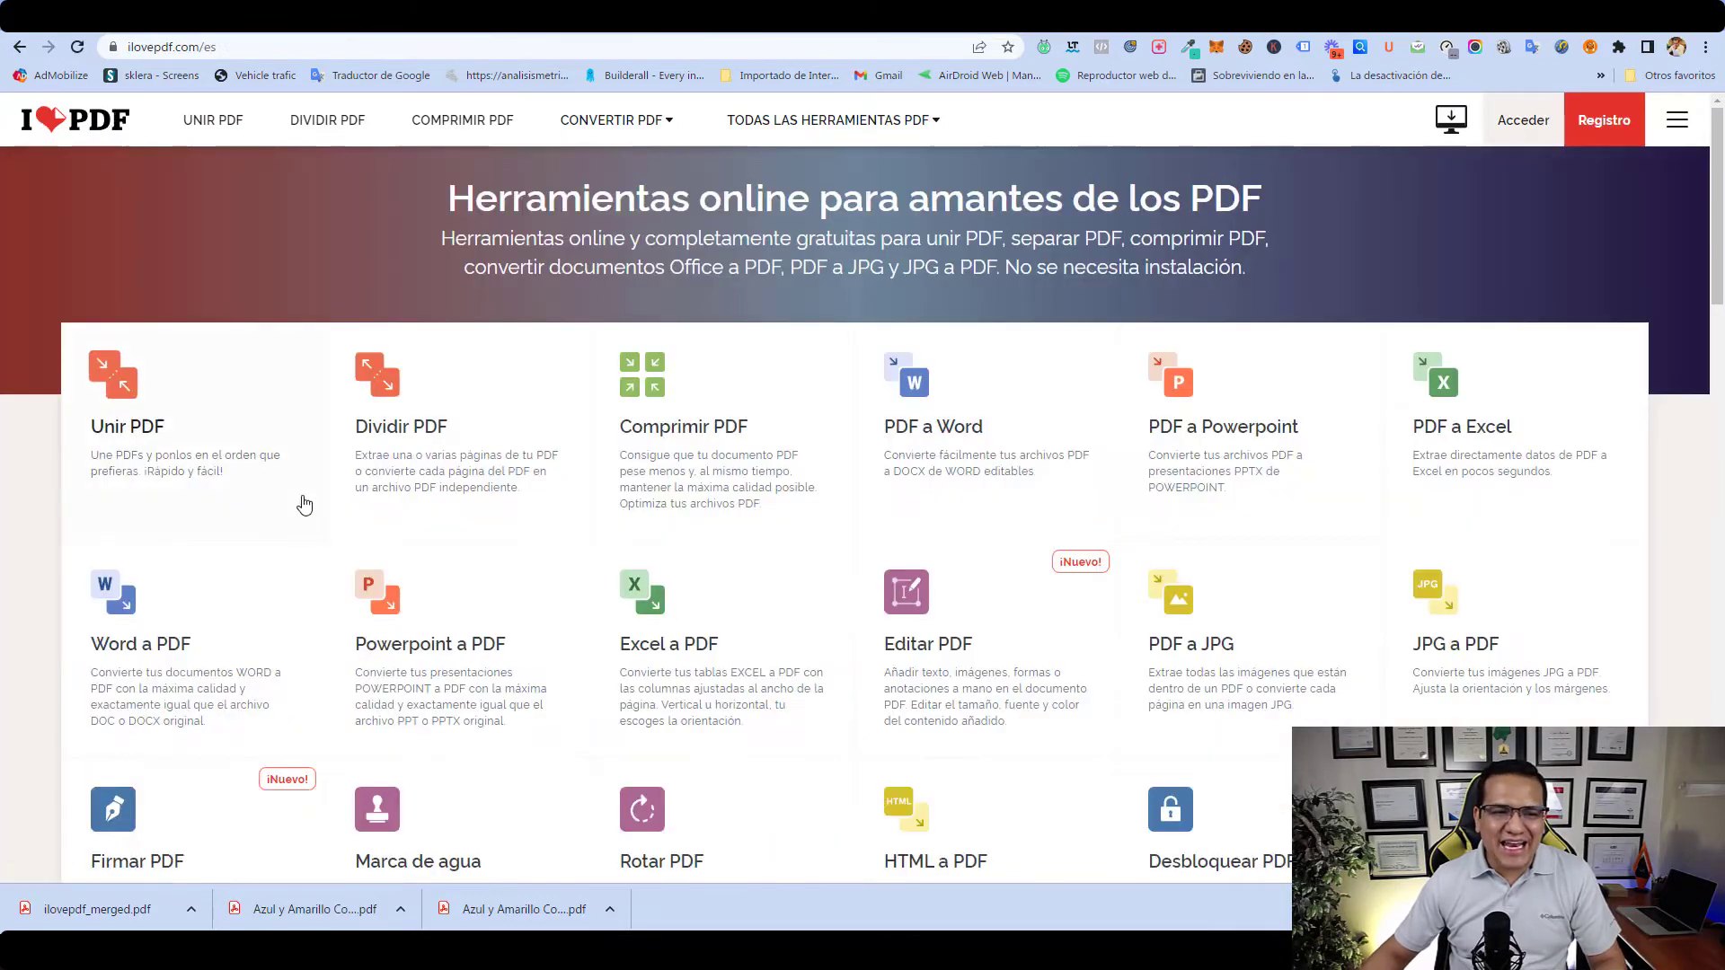
Step: Load ilovepdf_merged.pdf into Dividir PDF and set the first custom range to pages 1–5
left_click(441, 460)
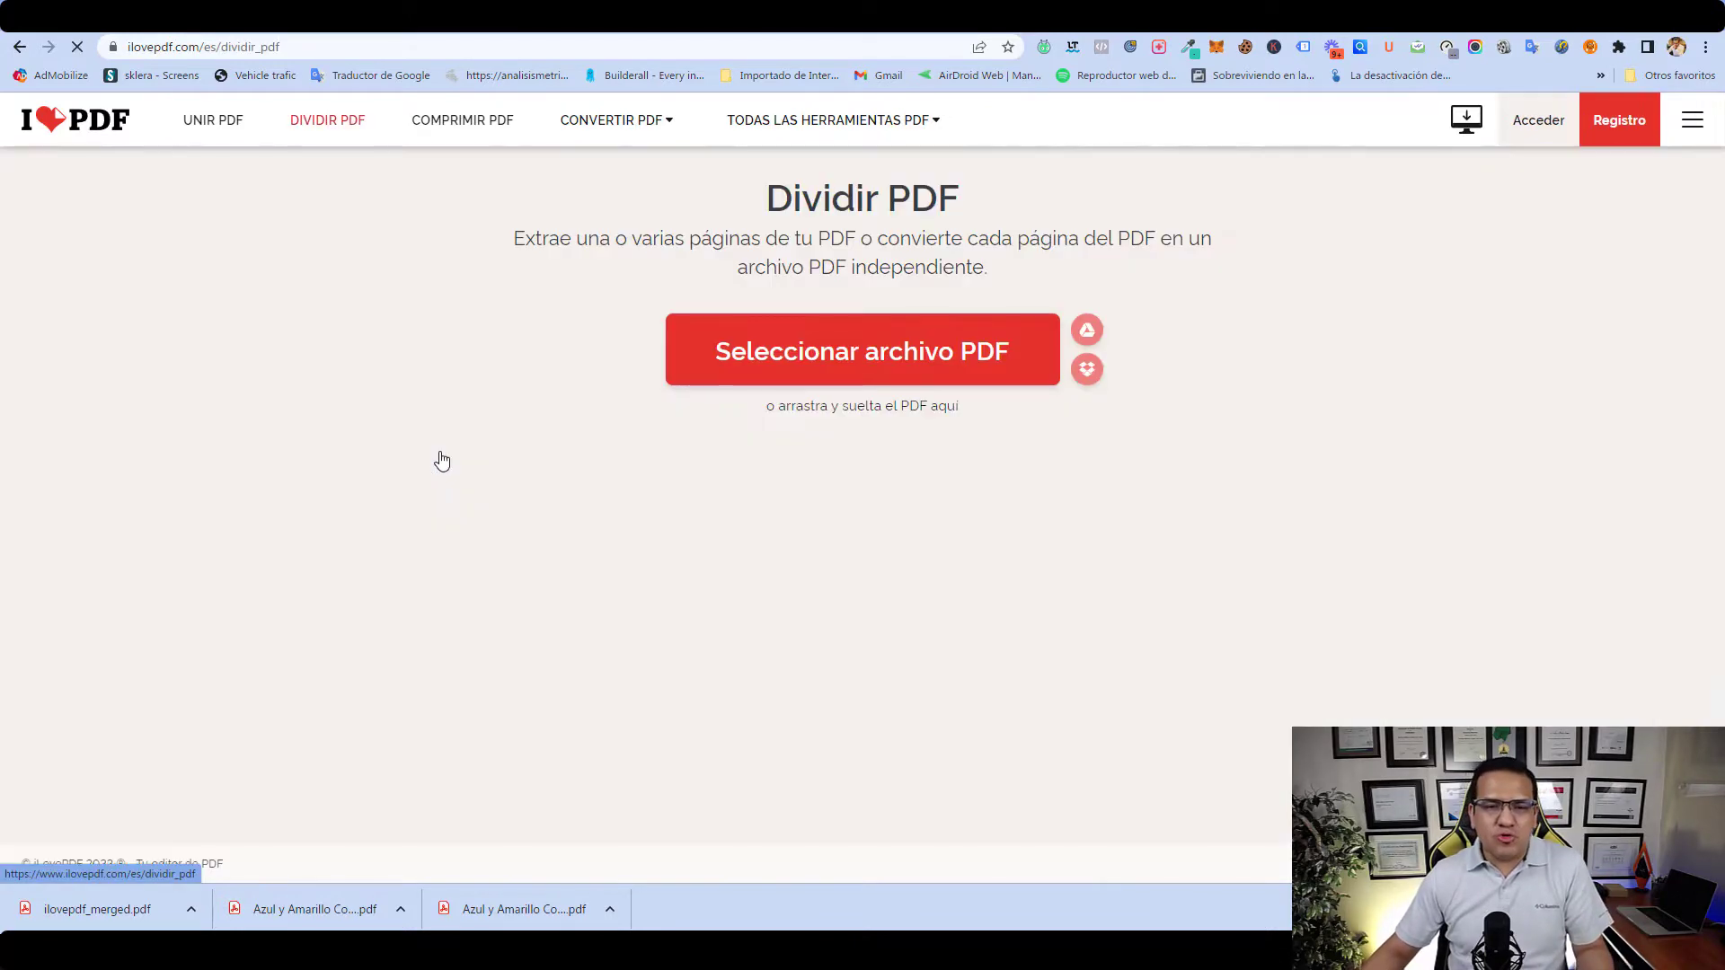
left_click(867, 371)
double_click(377, 198)
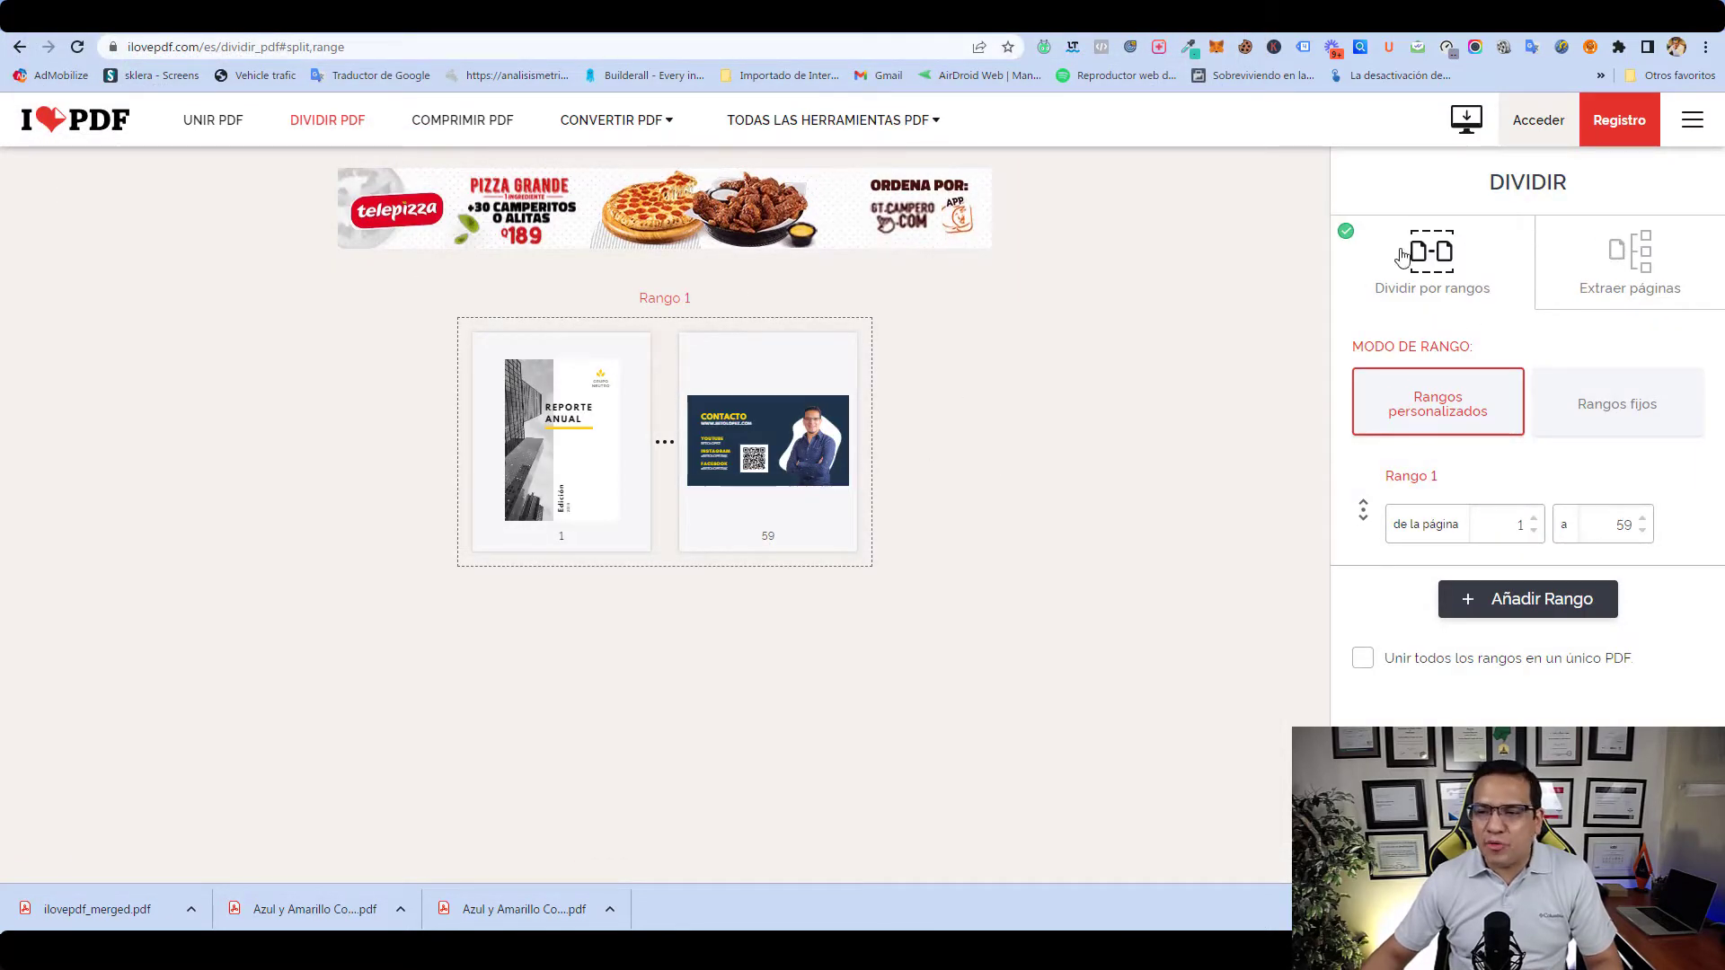
left_click(1621, 440)
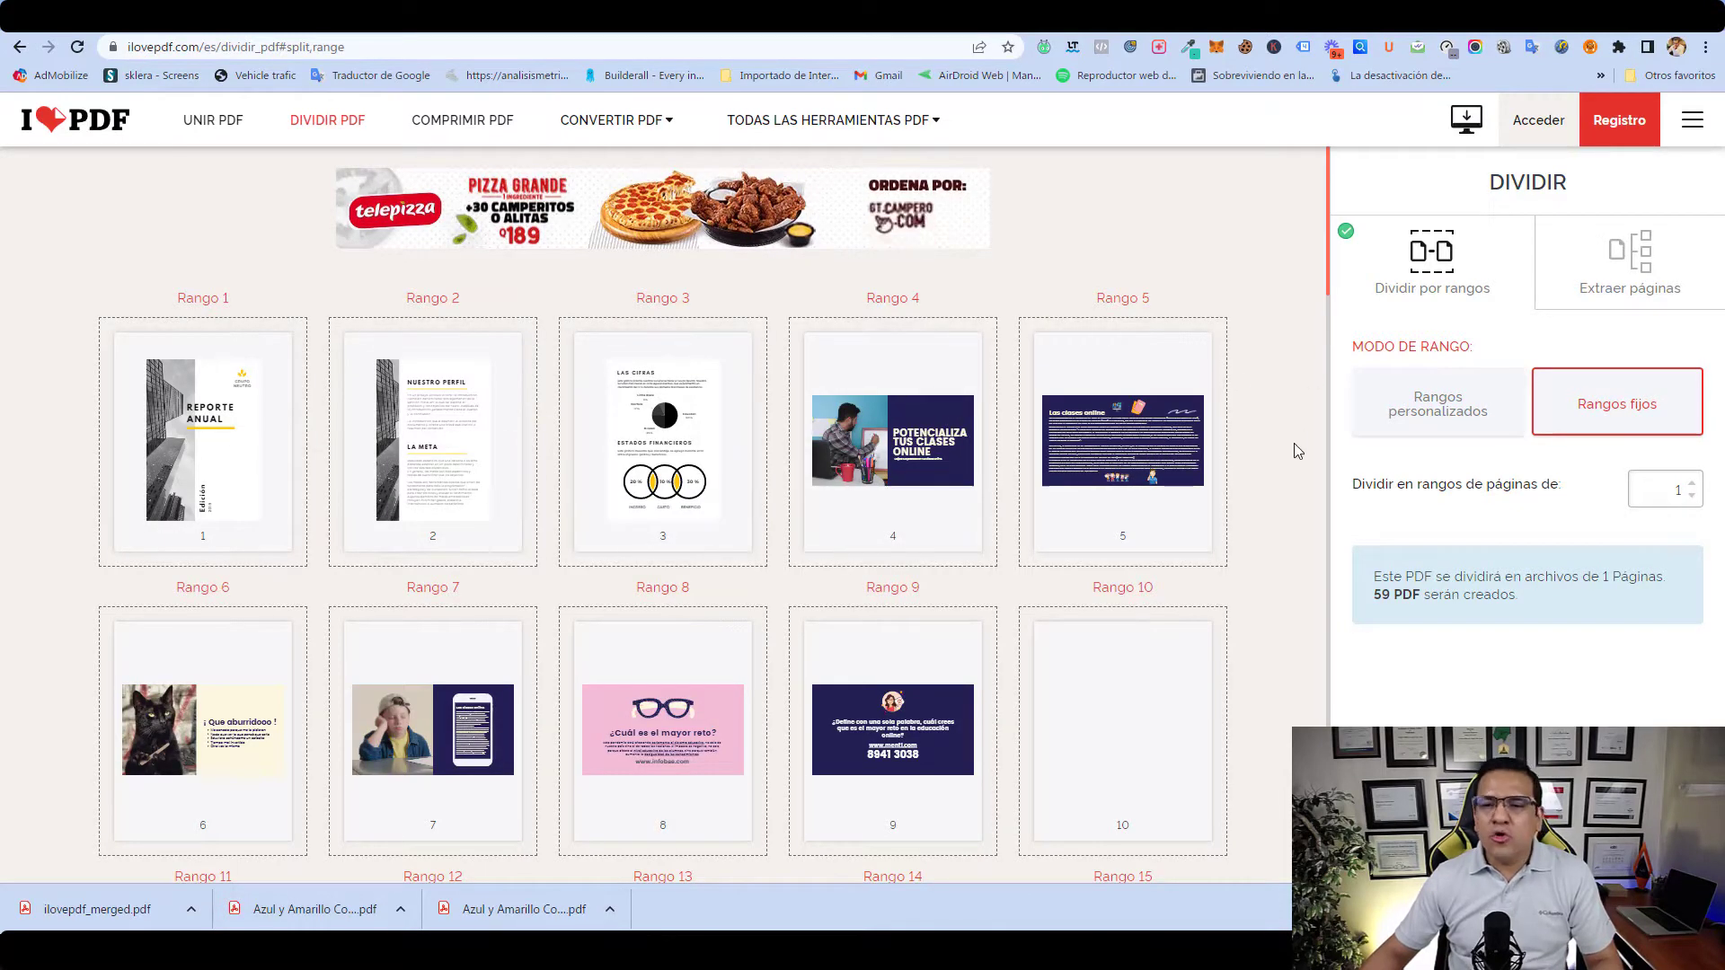
left_click_drag(1297, 450, 211, 287)
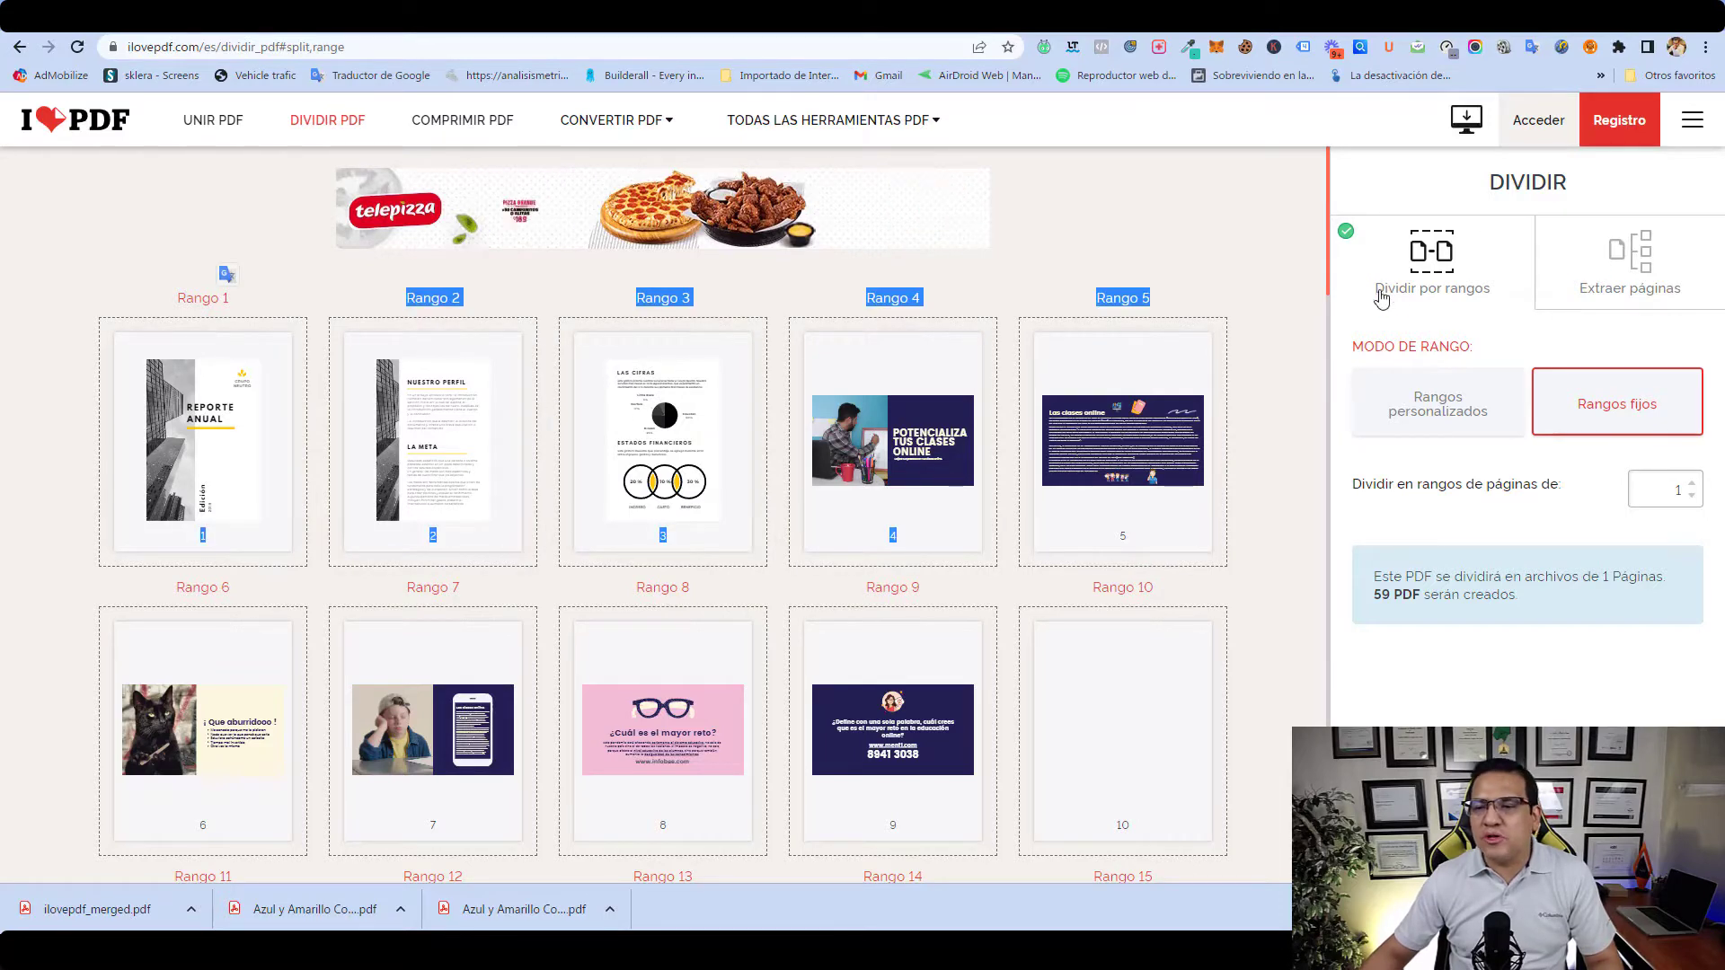
left_click(1457, 420)
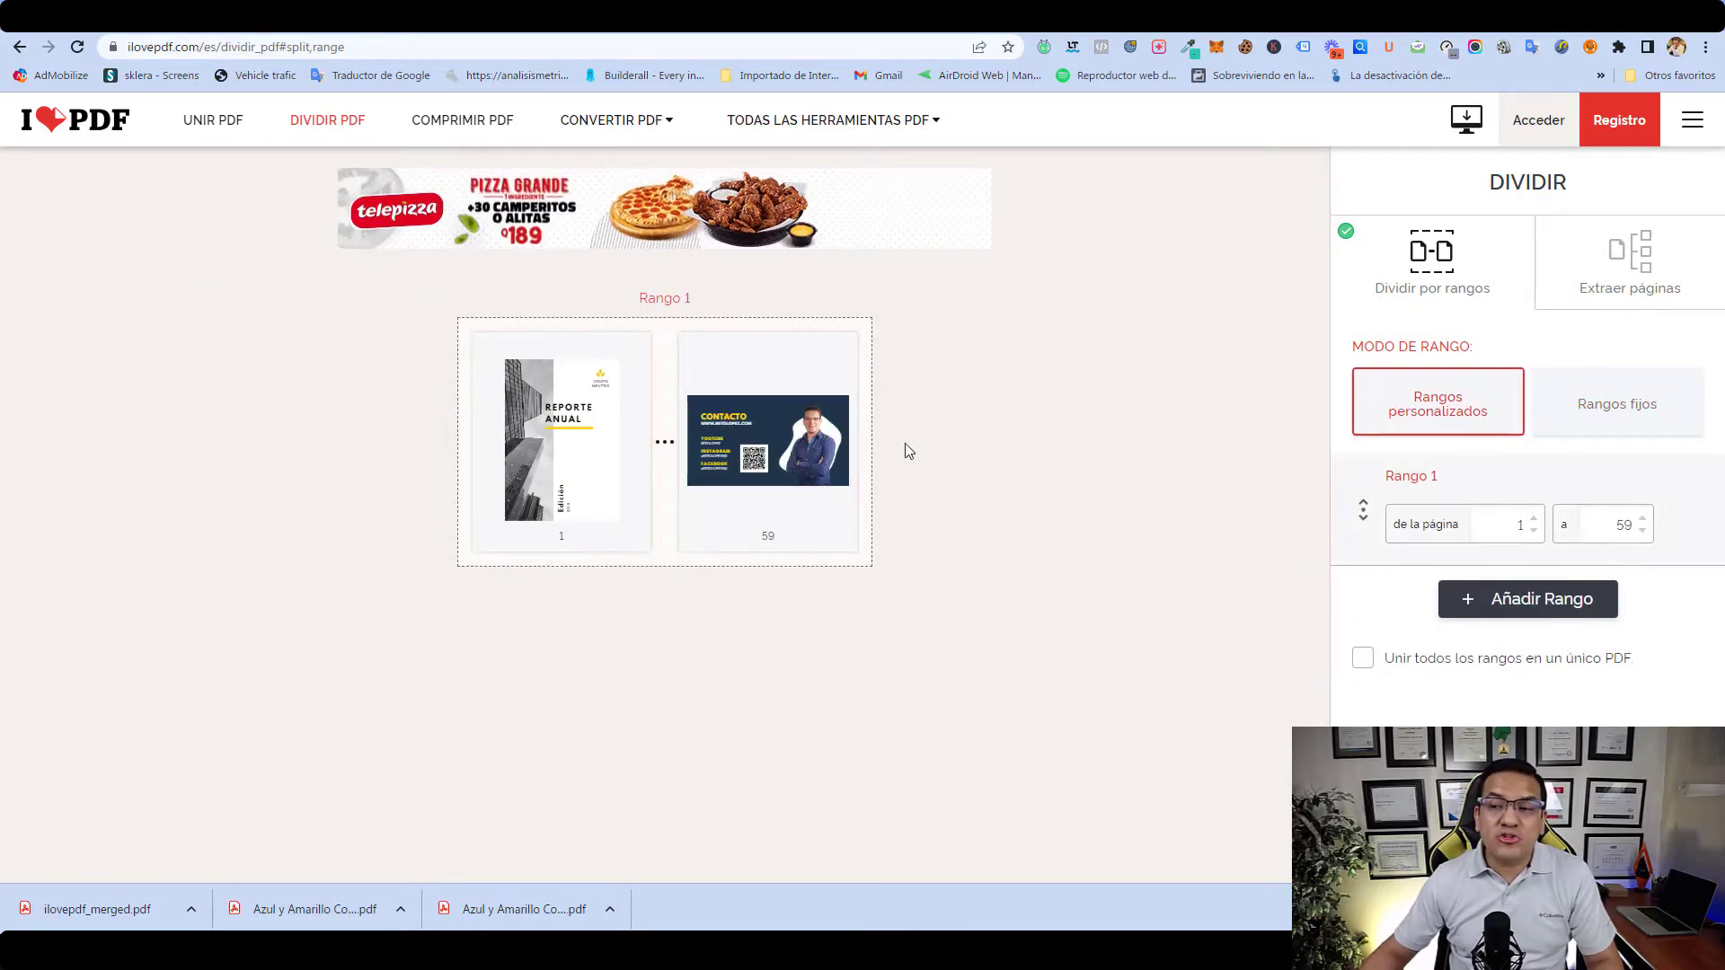
mouse_move(1527, 509)
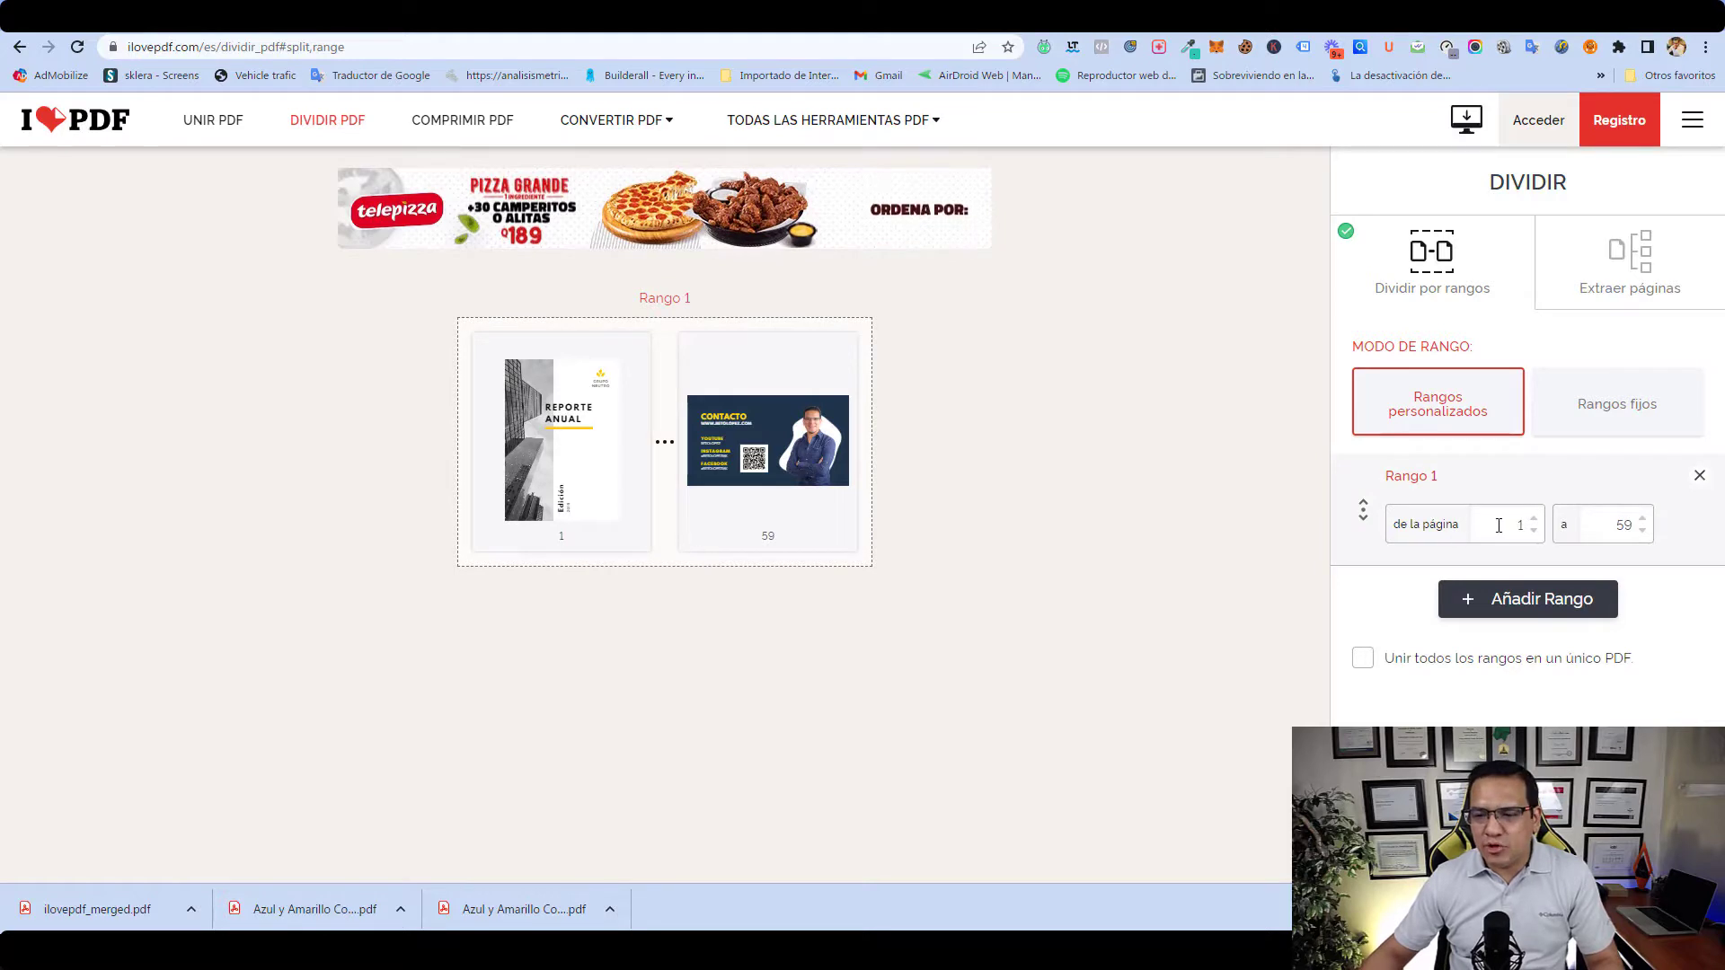
double_click(1524, 526)
type("5")
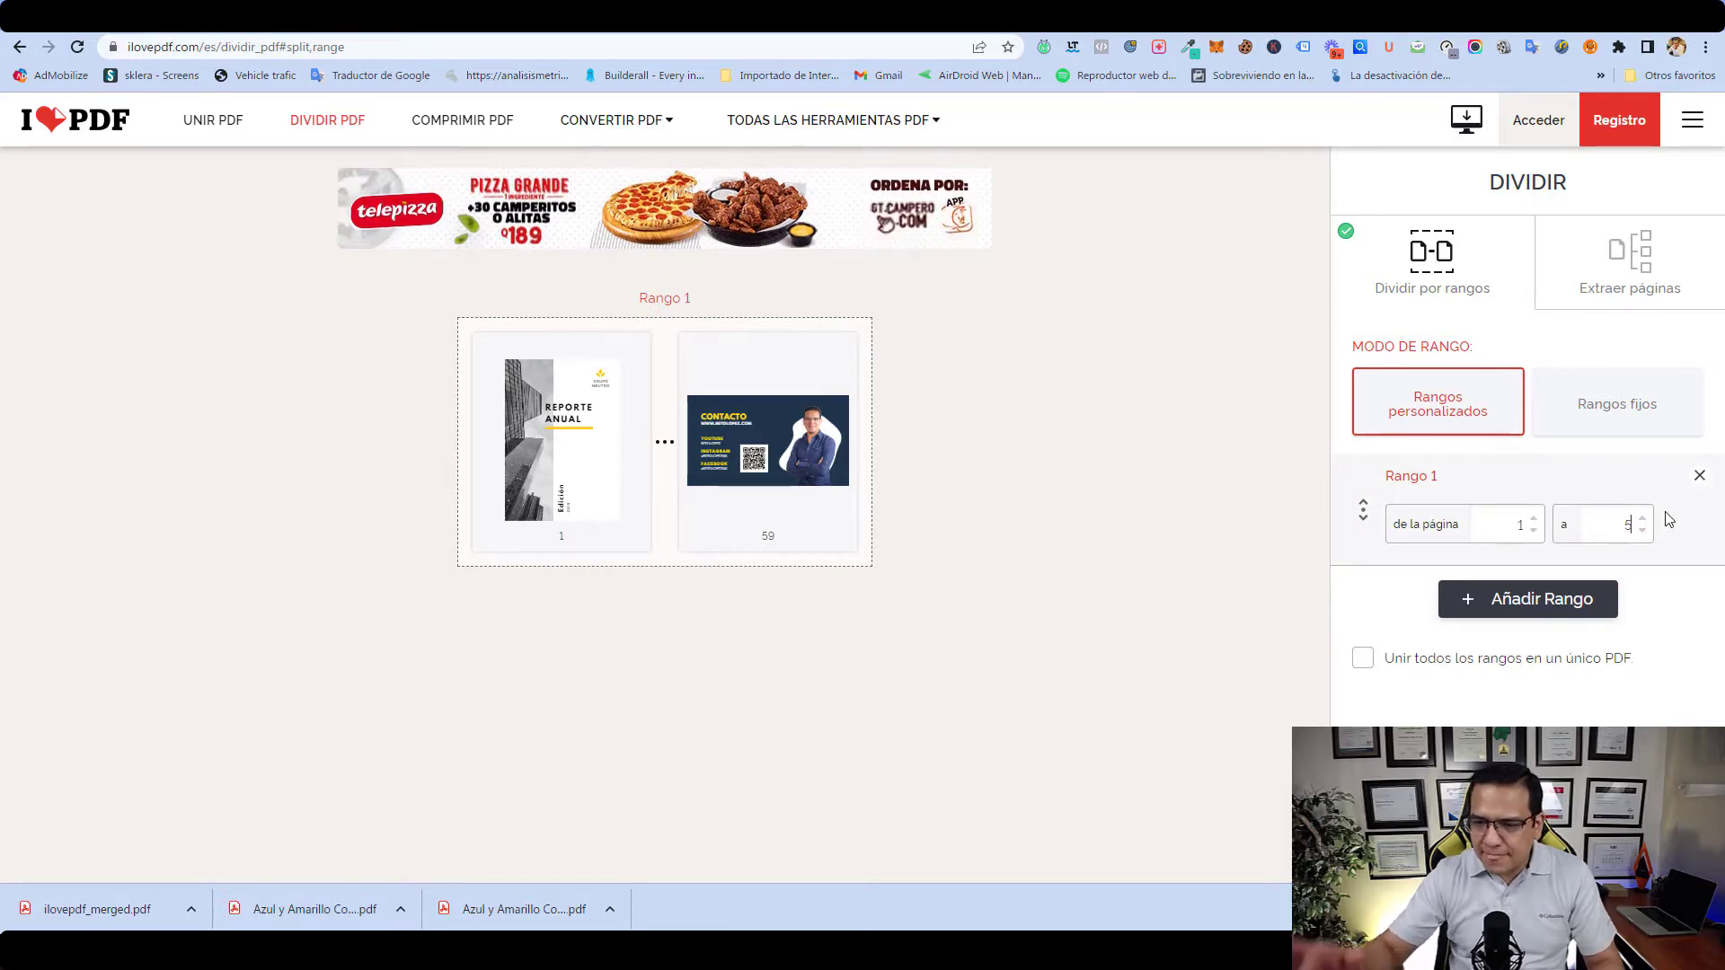
left_click(1616, 265)
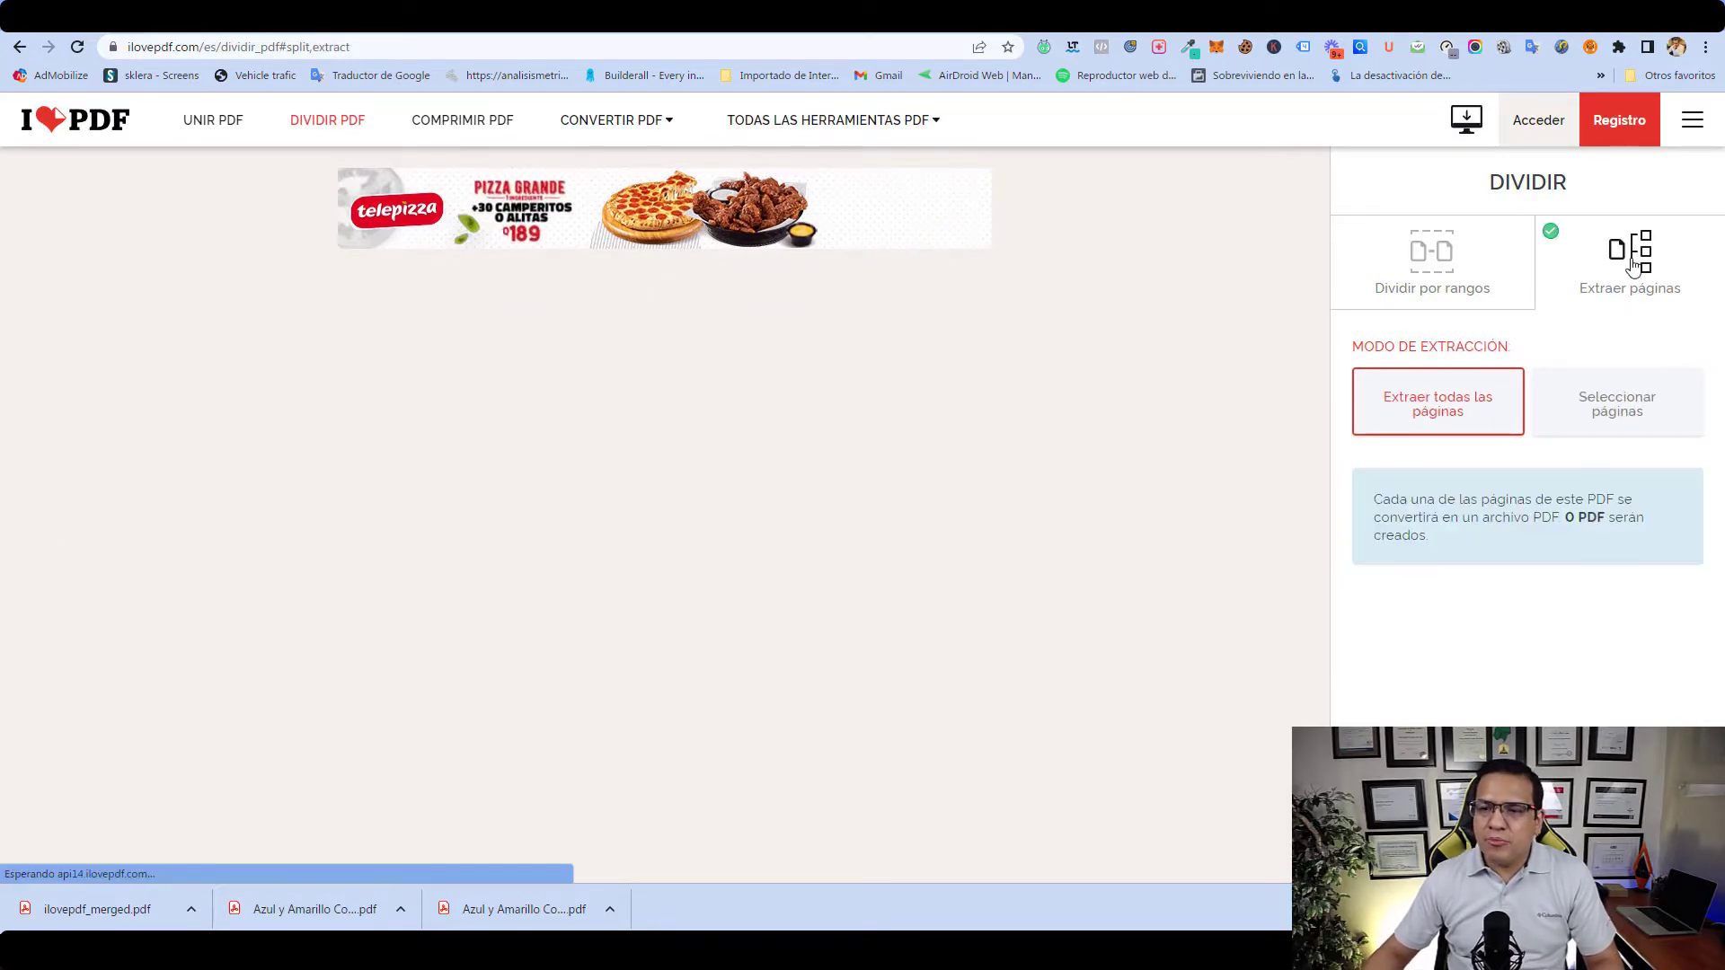
left_click(1448, 260)
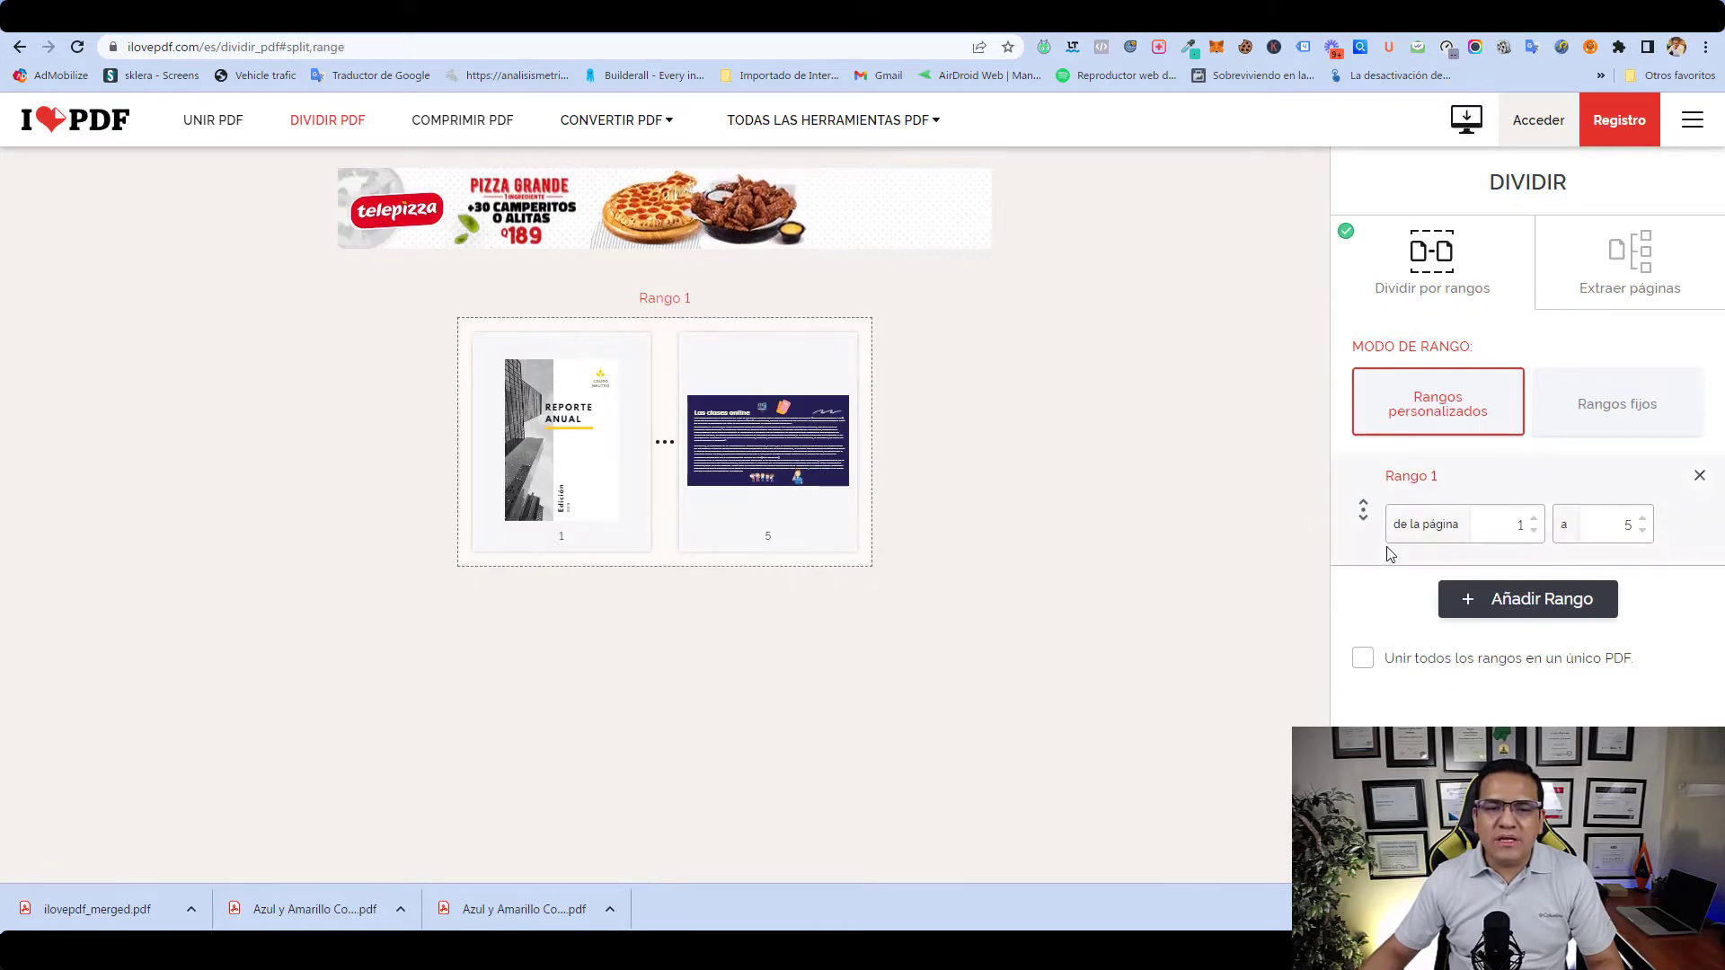
mouse_move(1523, 505)
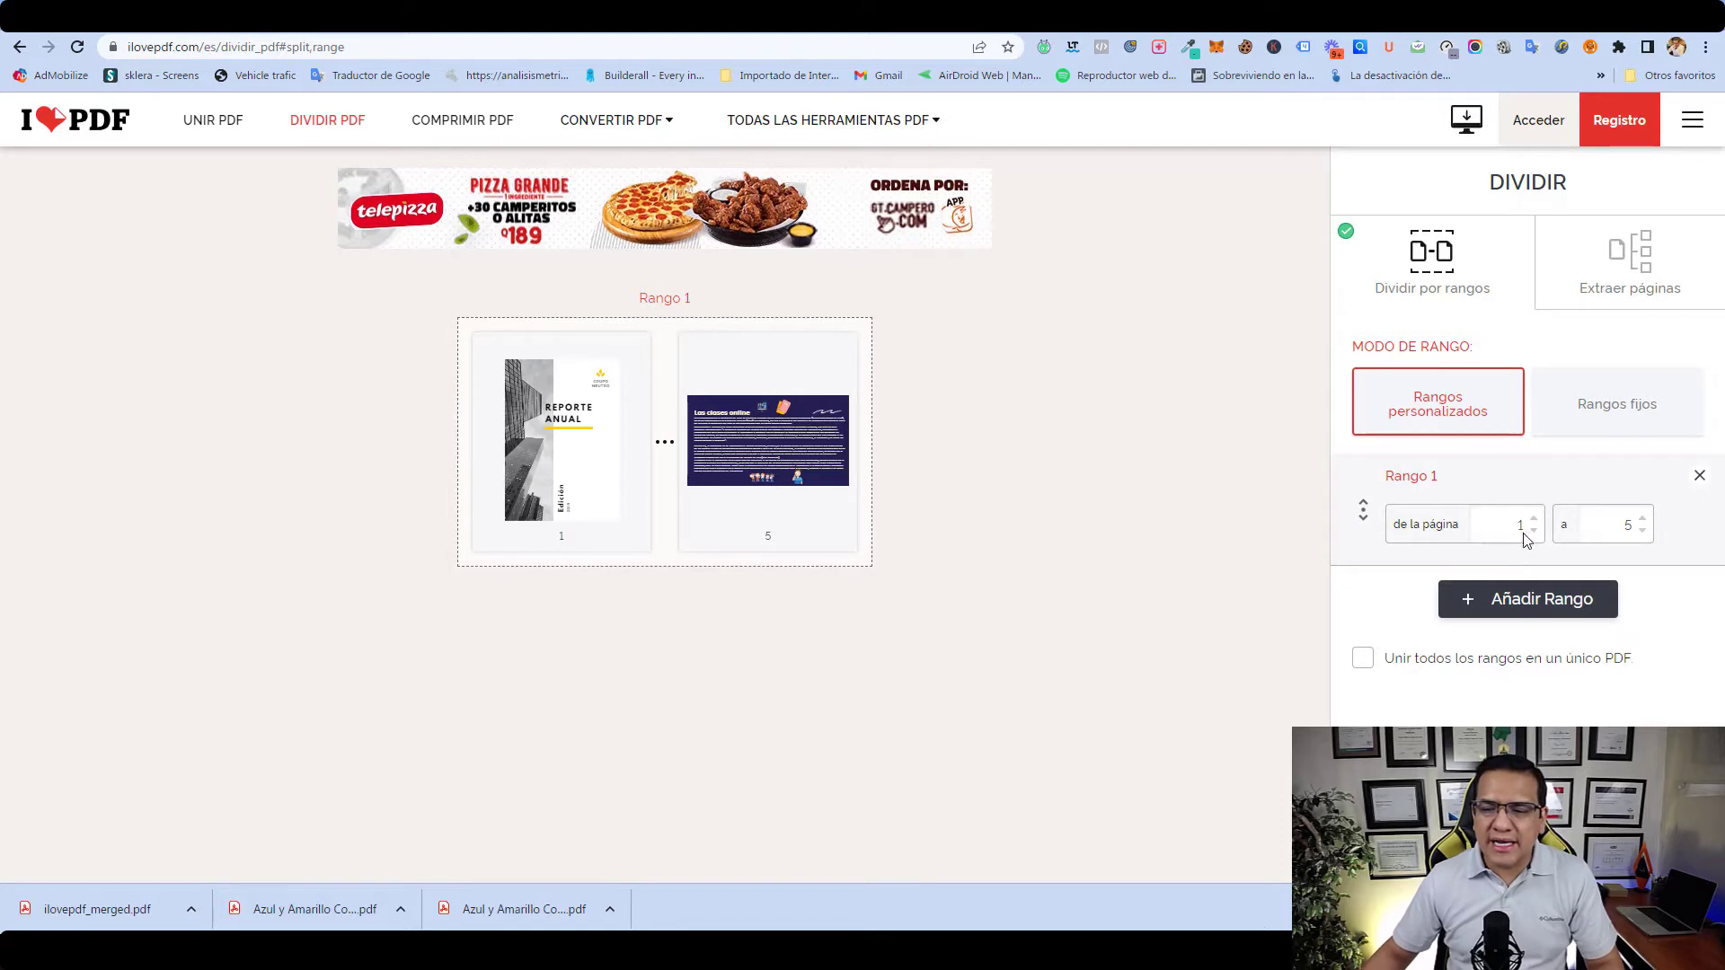
Step: Add a second page range ending at page 9
left_click(1542, 609)
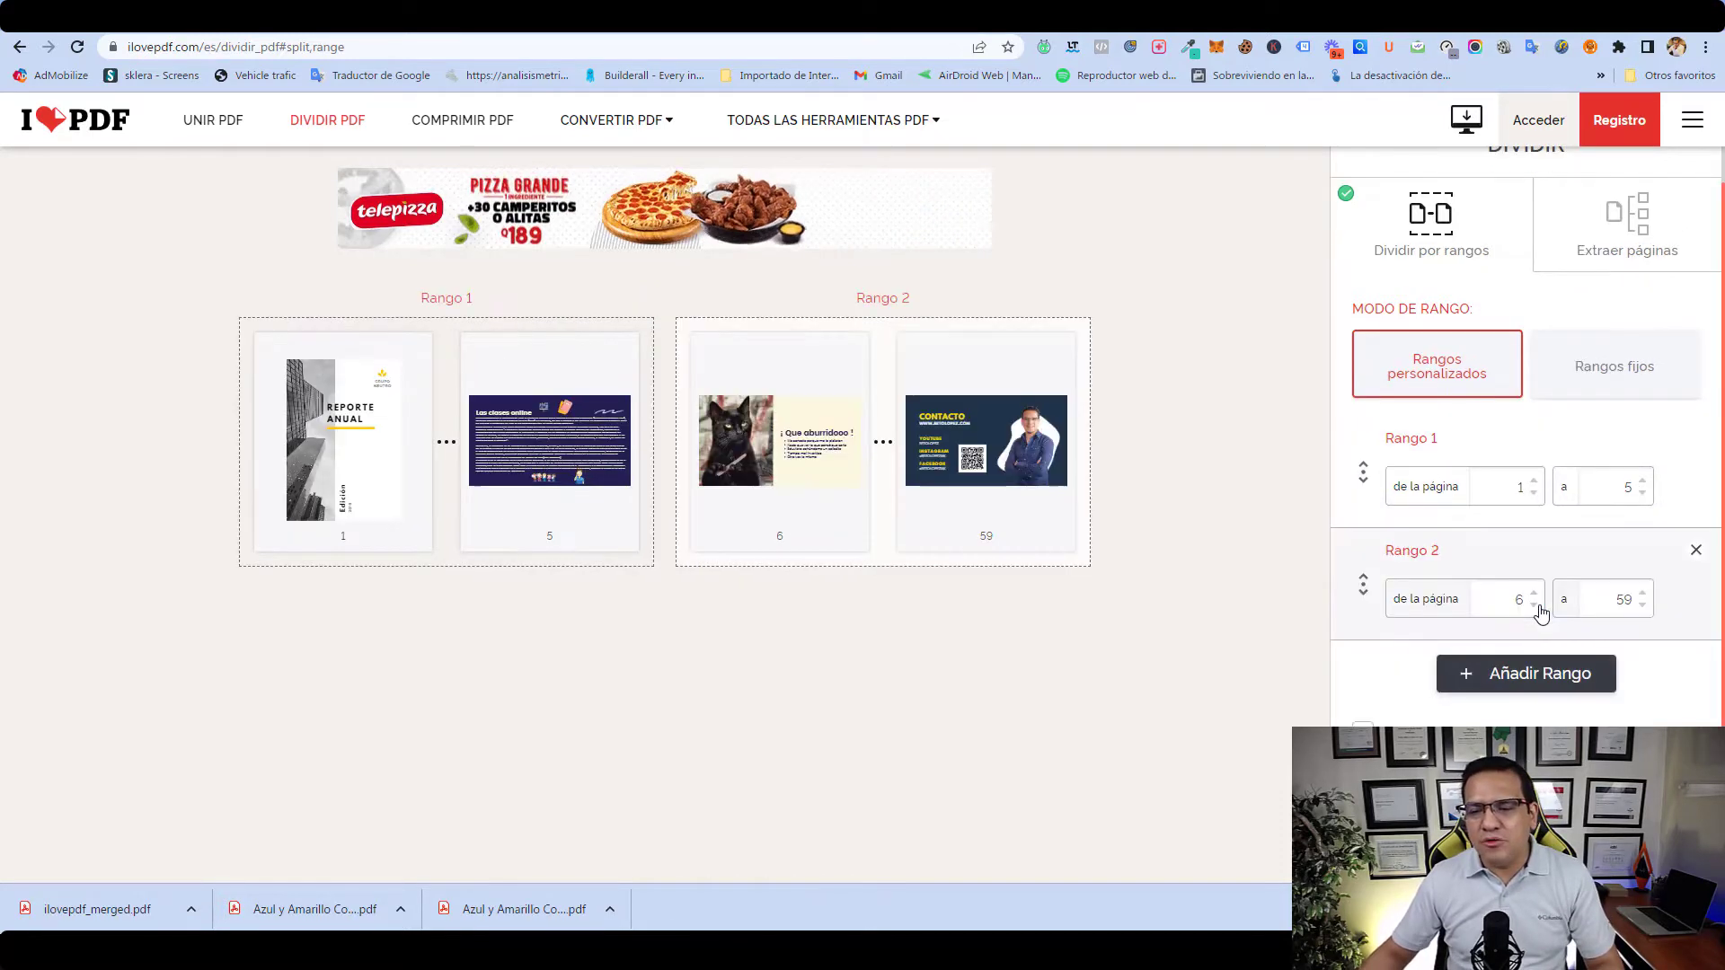
double_click(1524, 601)
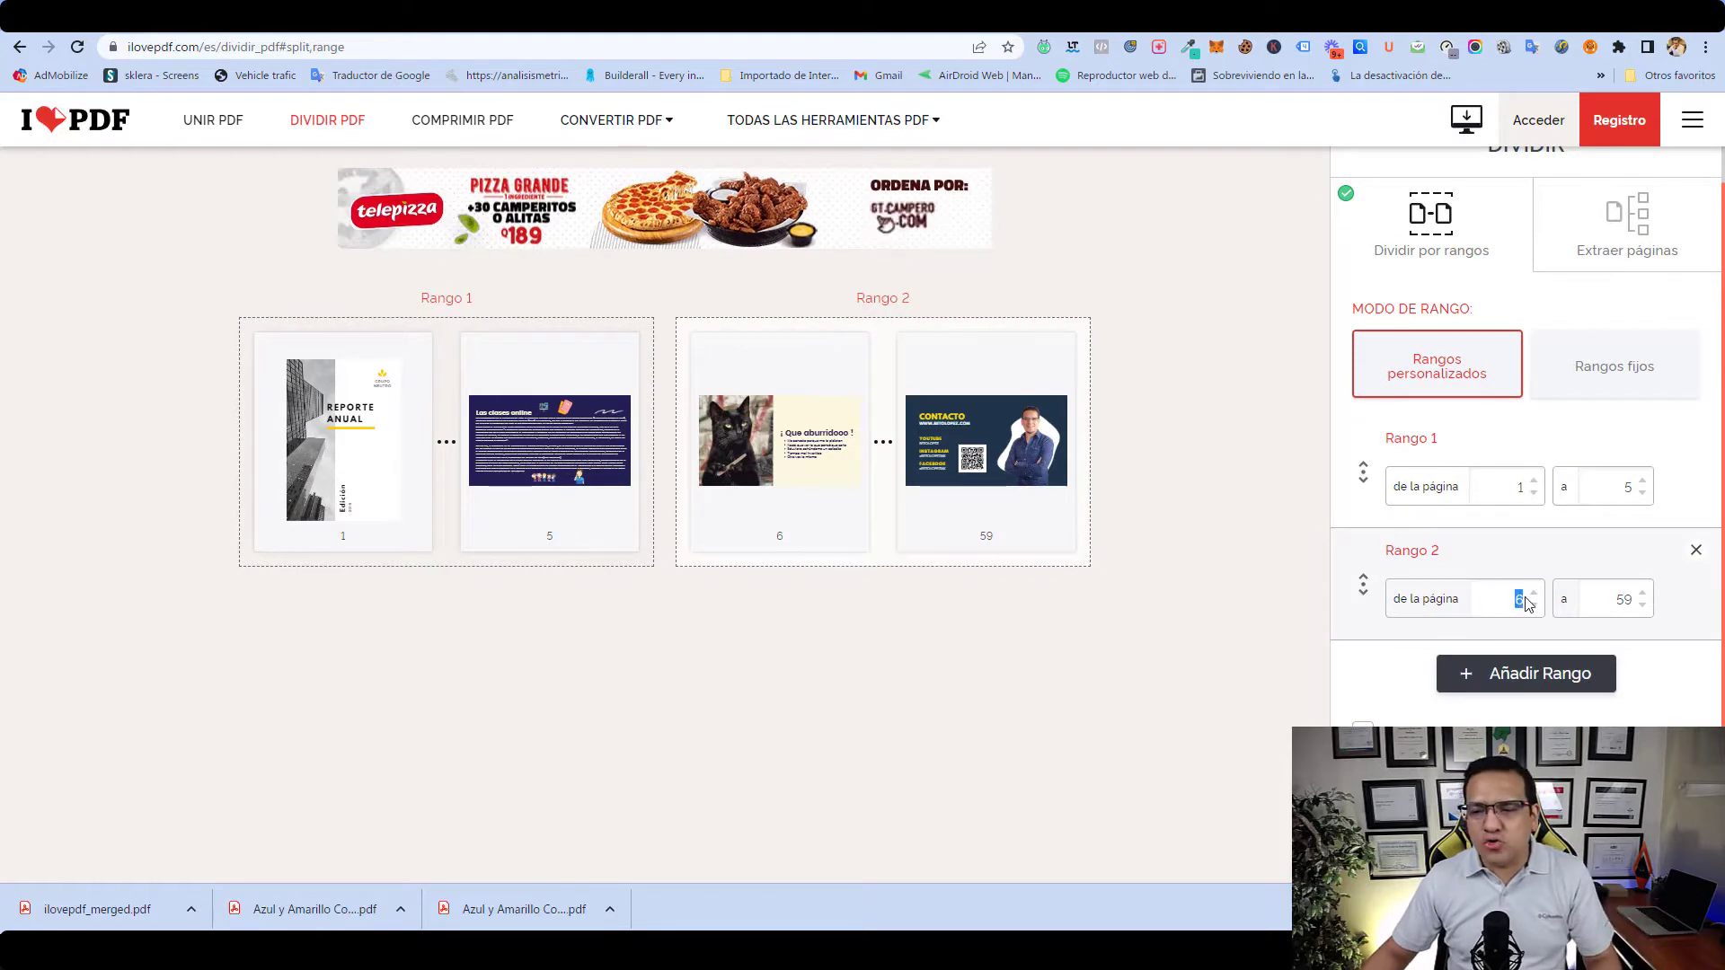
double_click(1624, 599)
type("9")
Step: Split the PDF, then download and open ilovepdf_split-range.zip
left_click(1527, 844)
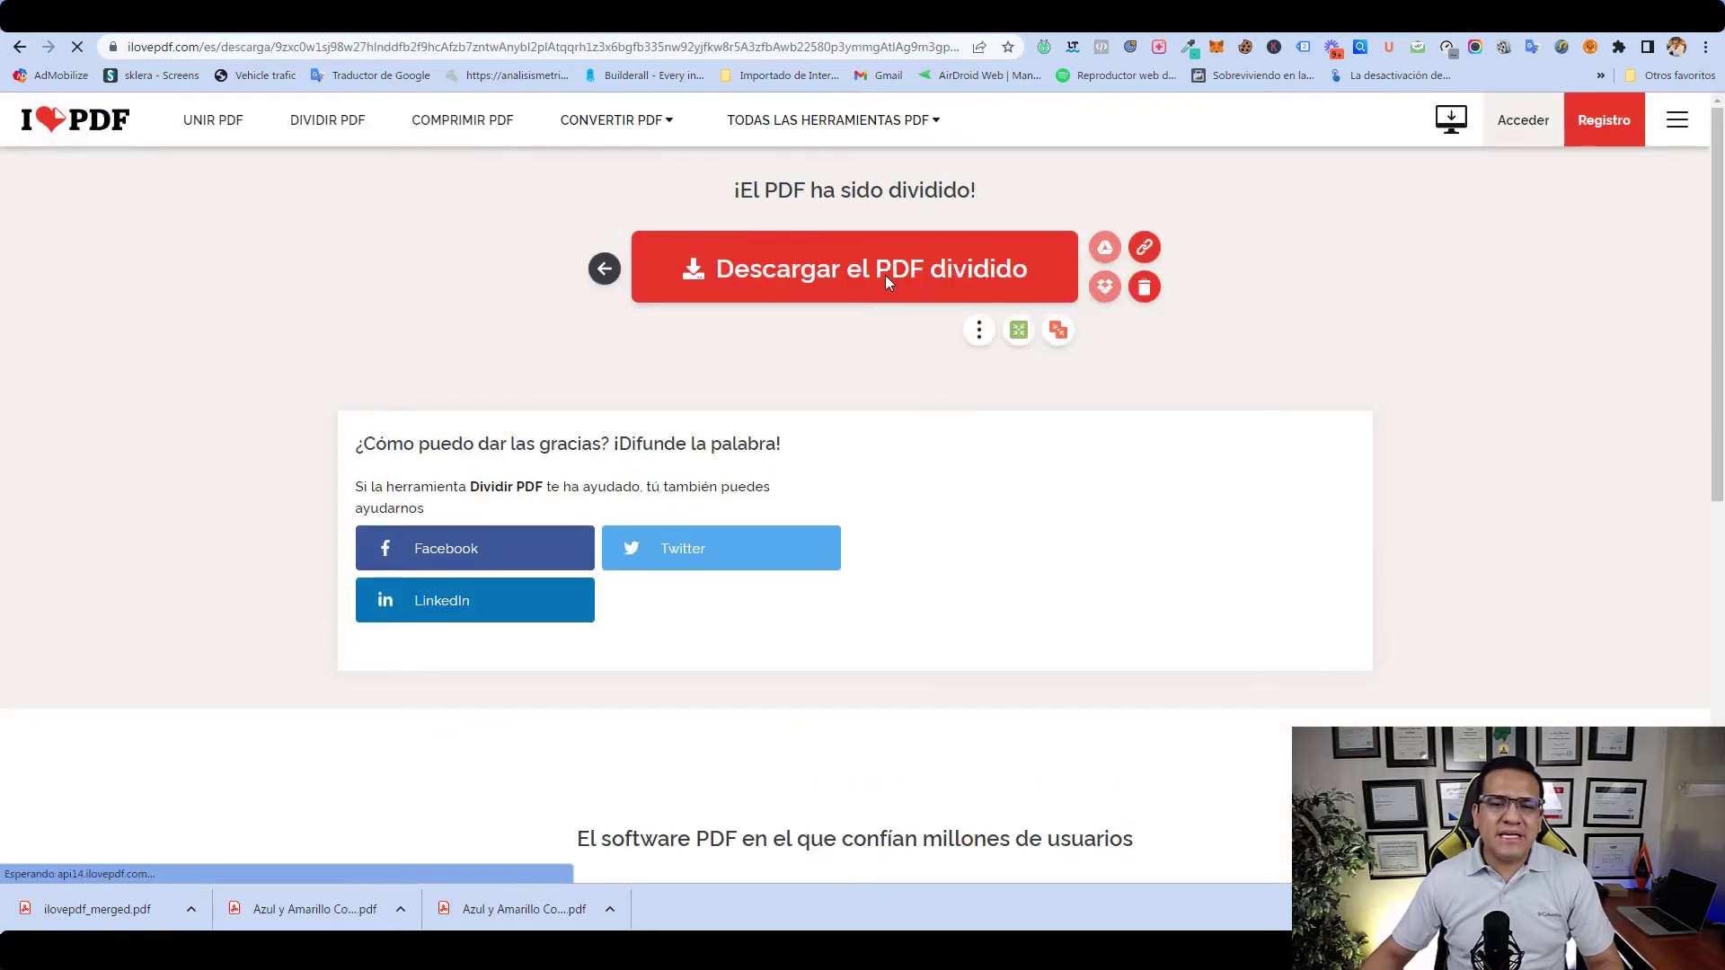
left_click(891, 271)
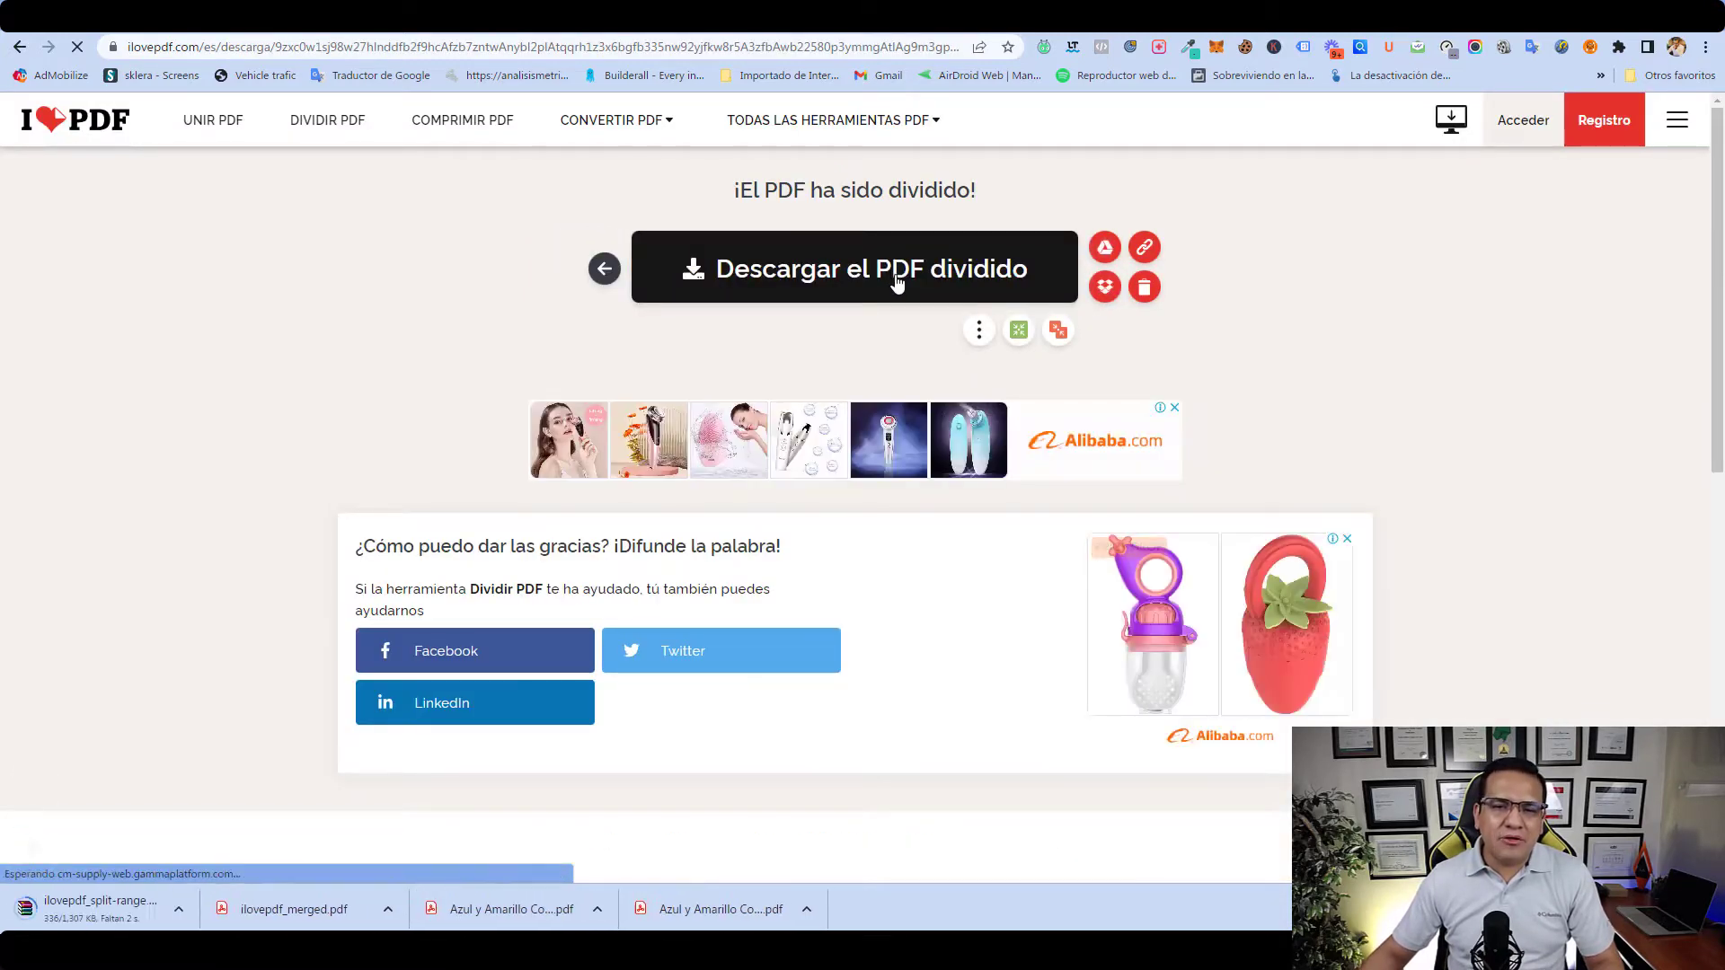
left_click(896, 281)
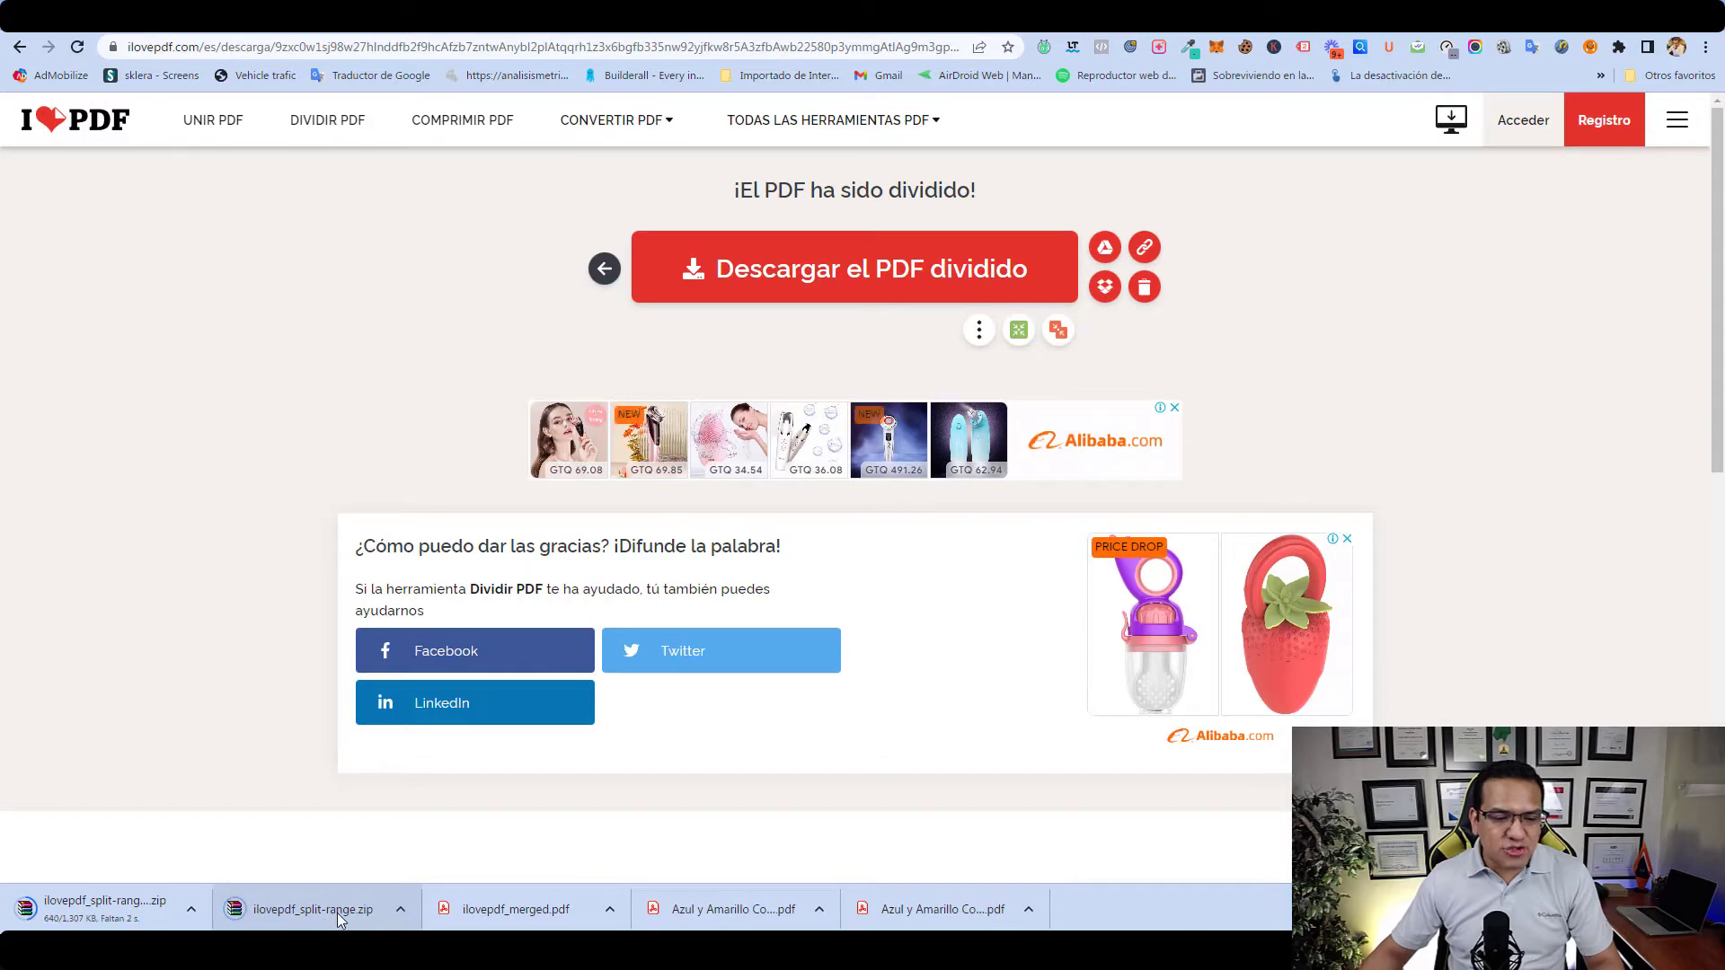
left_click(336, 912)
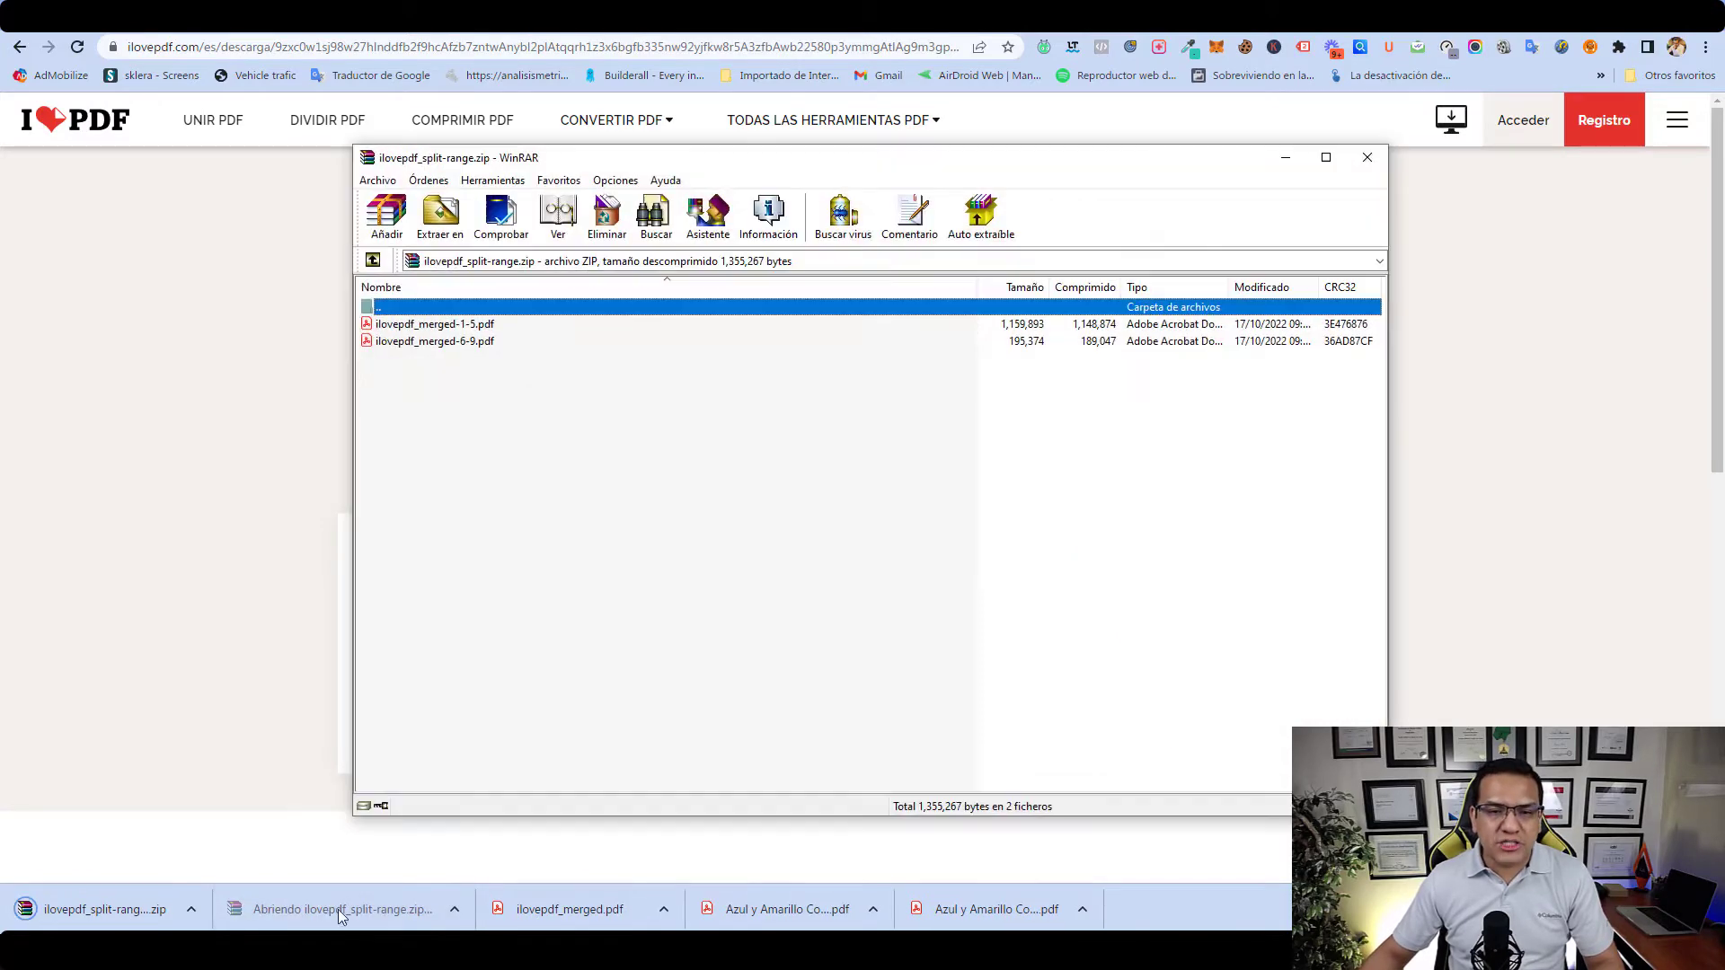
Step: Open the pages 1–5 PDF from the zip, scroll through it, and close it
left_click(483, 328)
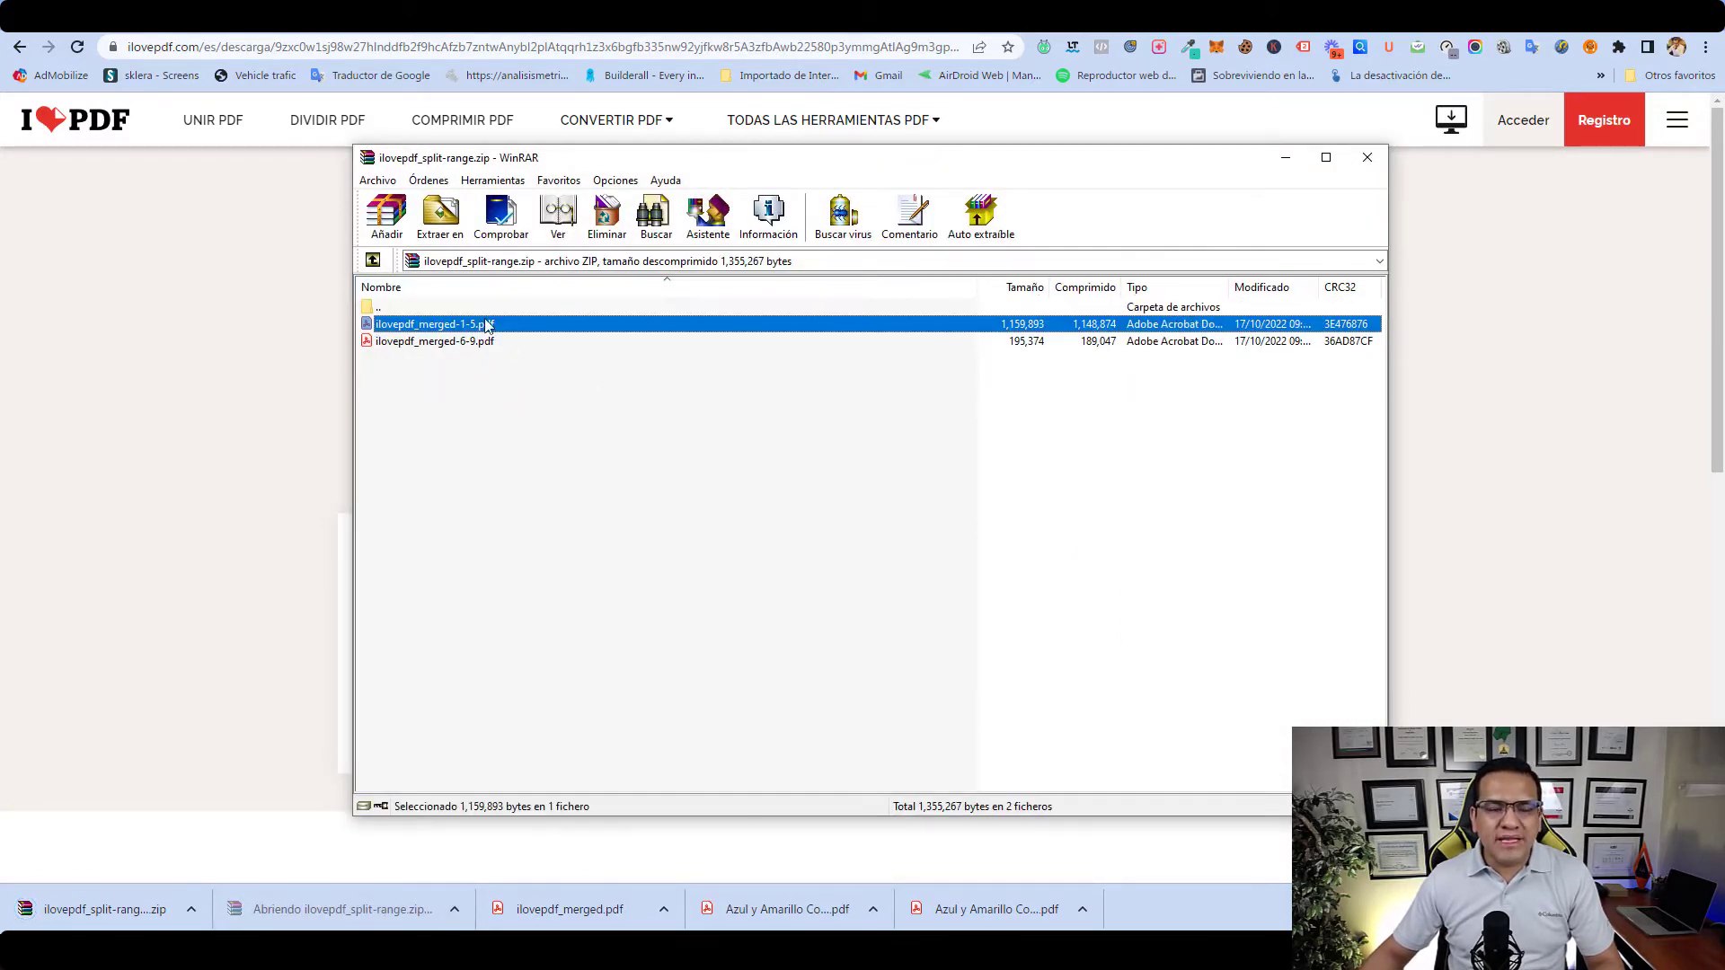
double_click(469, 328)
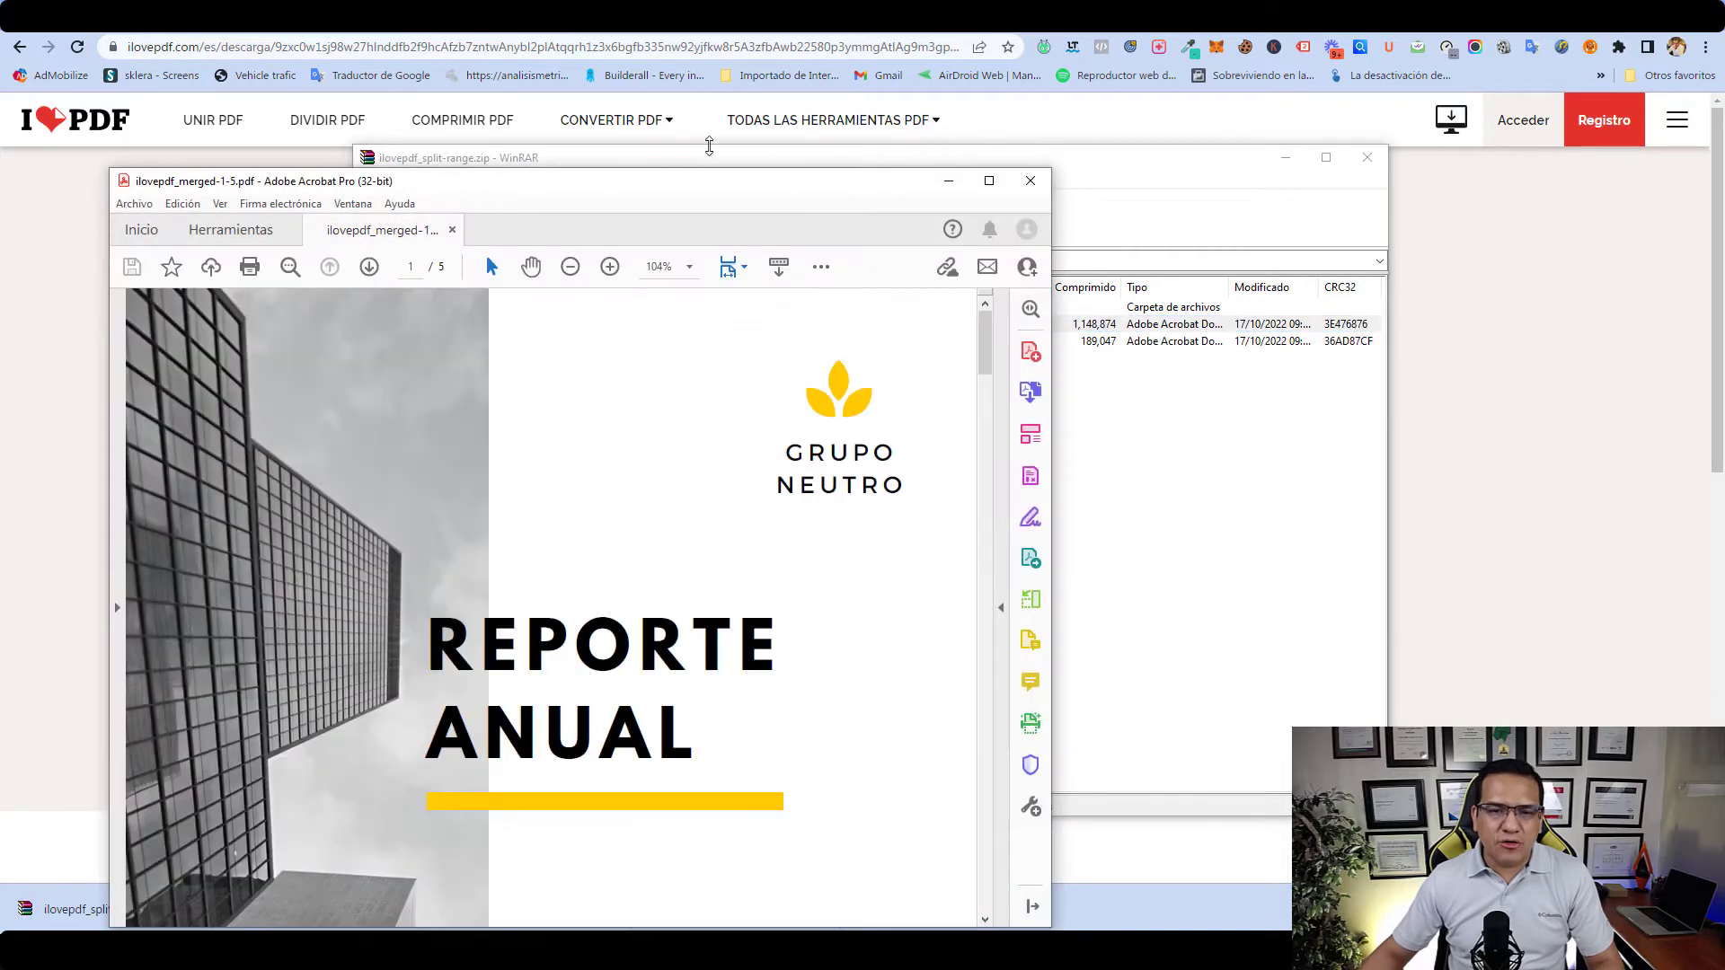
scroll(898, 468, "down", 3)
scroll(1119, 505, "down", 5)
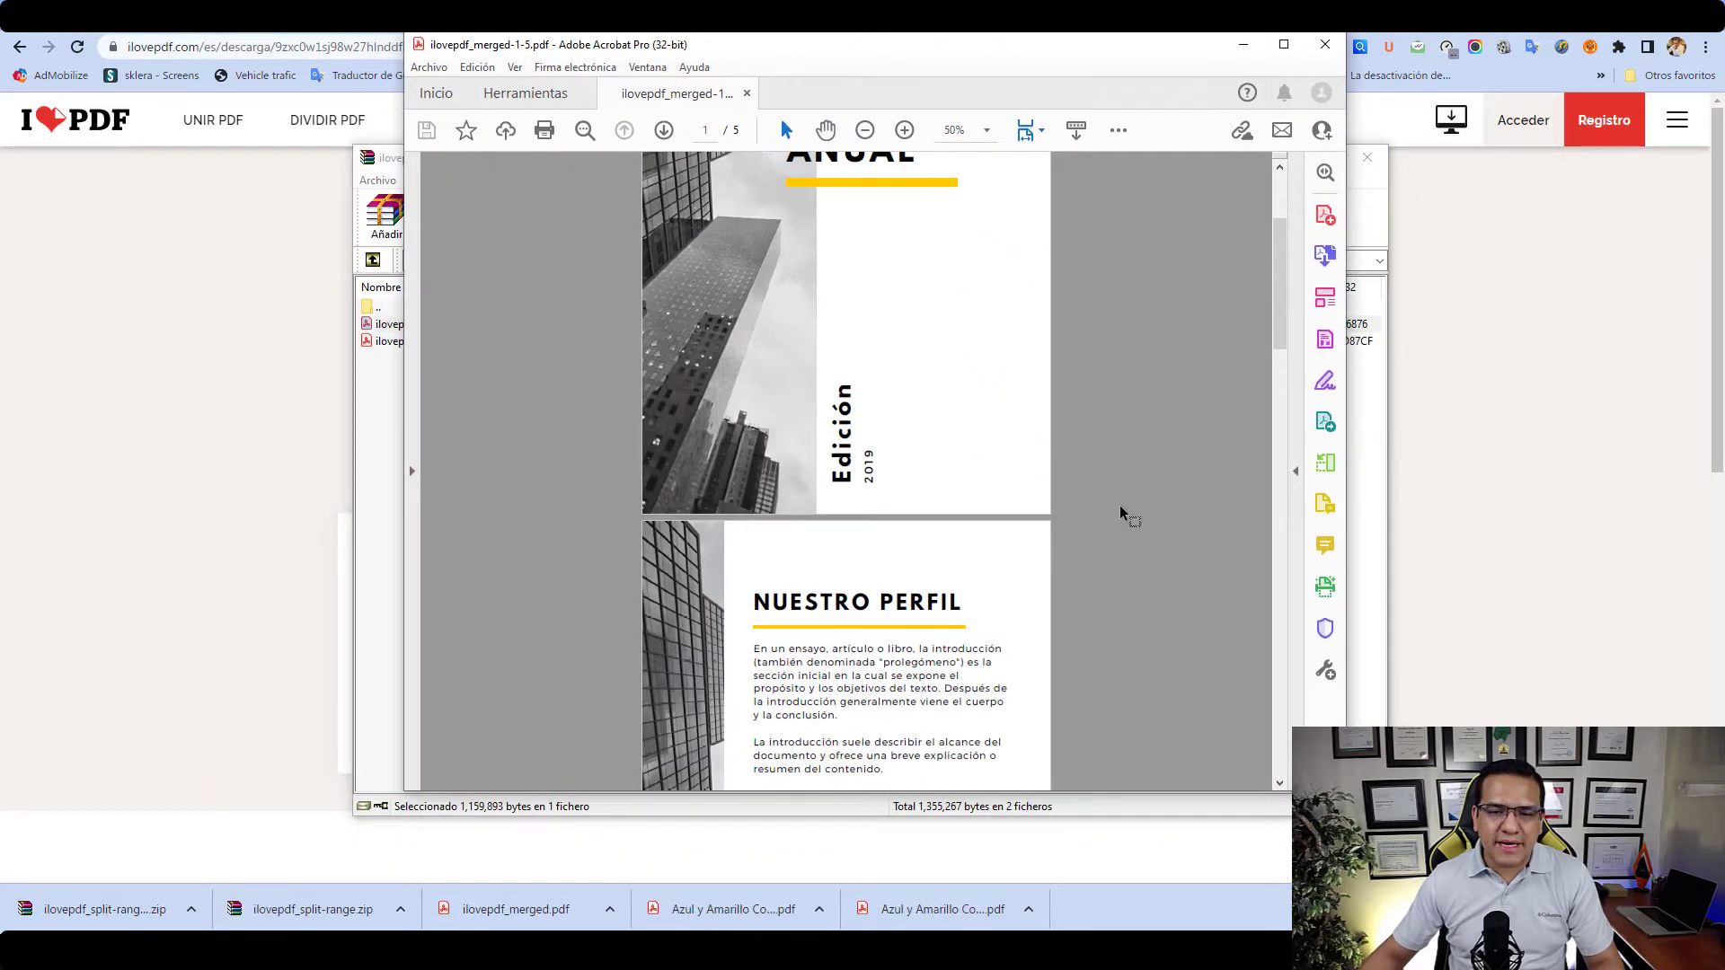
scroll(1157, 585, "down", 5)
scroll(1151, 620, "down", 5)
scroll(1150, 620, "down", 5)
scroll(1150, 620, "down", 2)
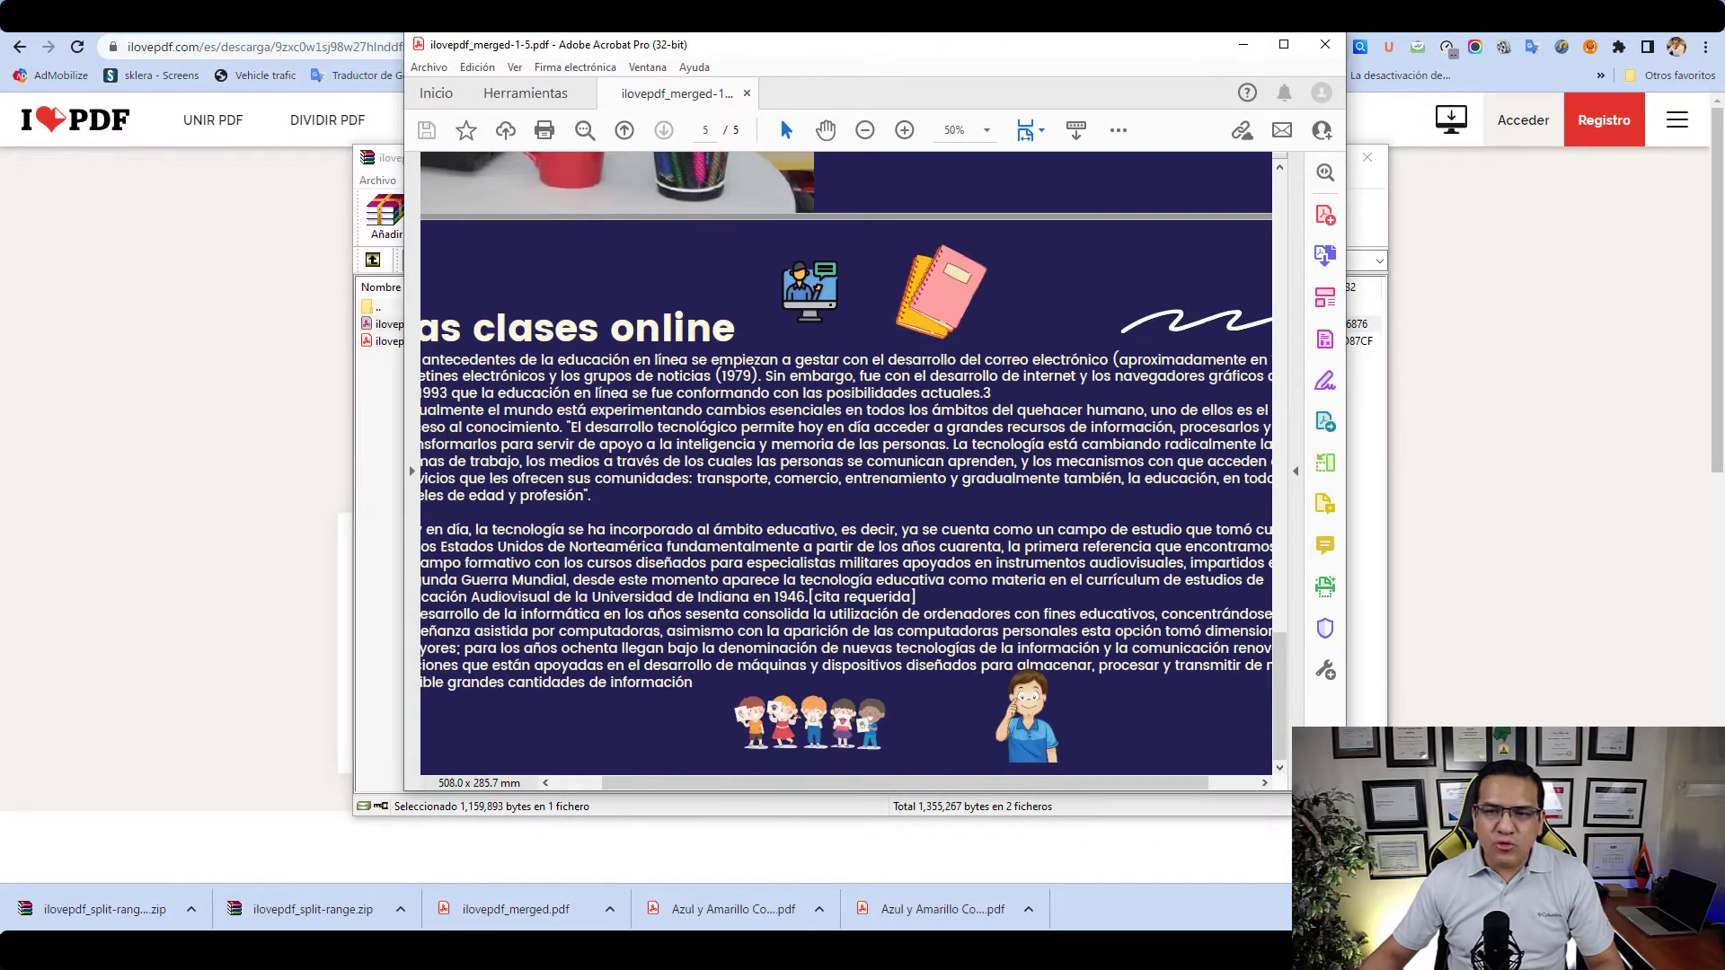
left_click(1325, 44)
Step: Check the pages 6–9 PDF, then close it and the WinRAR window
left_click(477, 343)
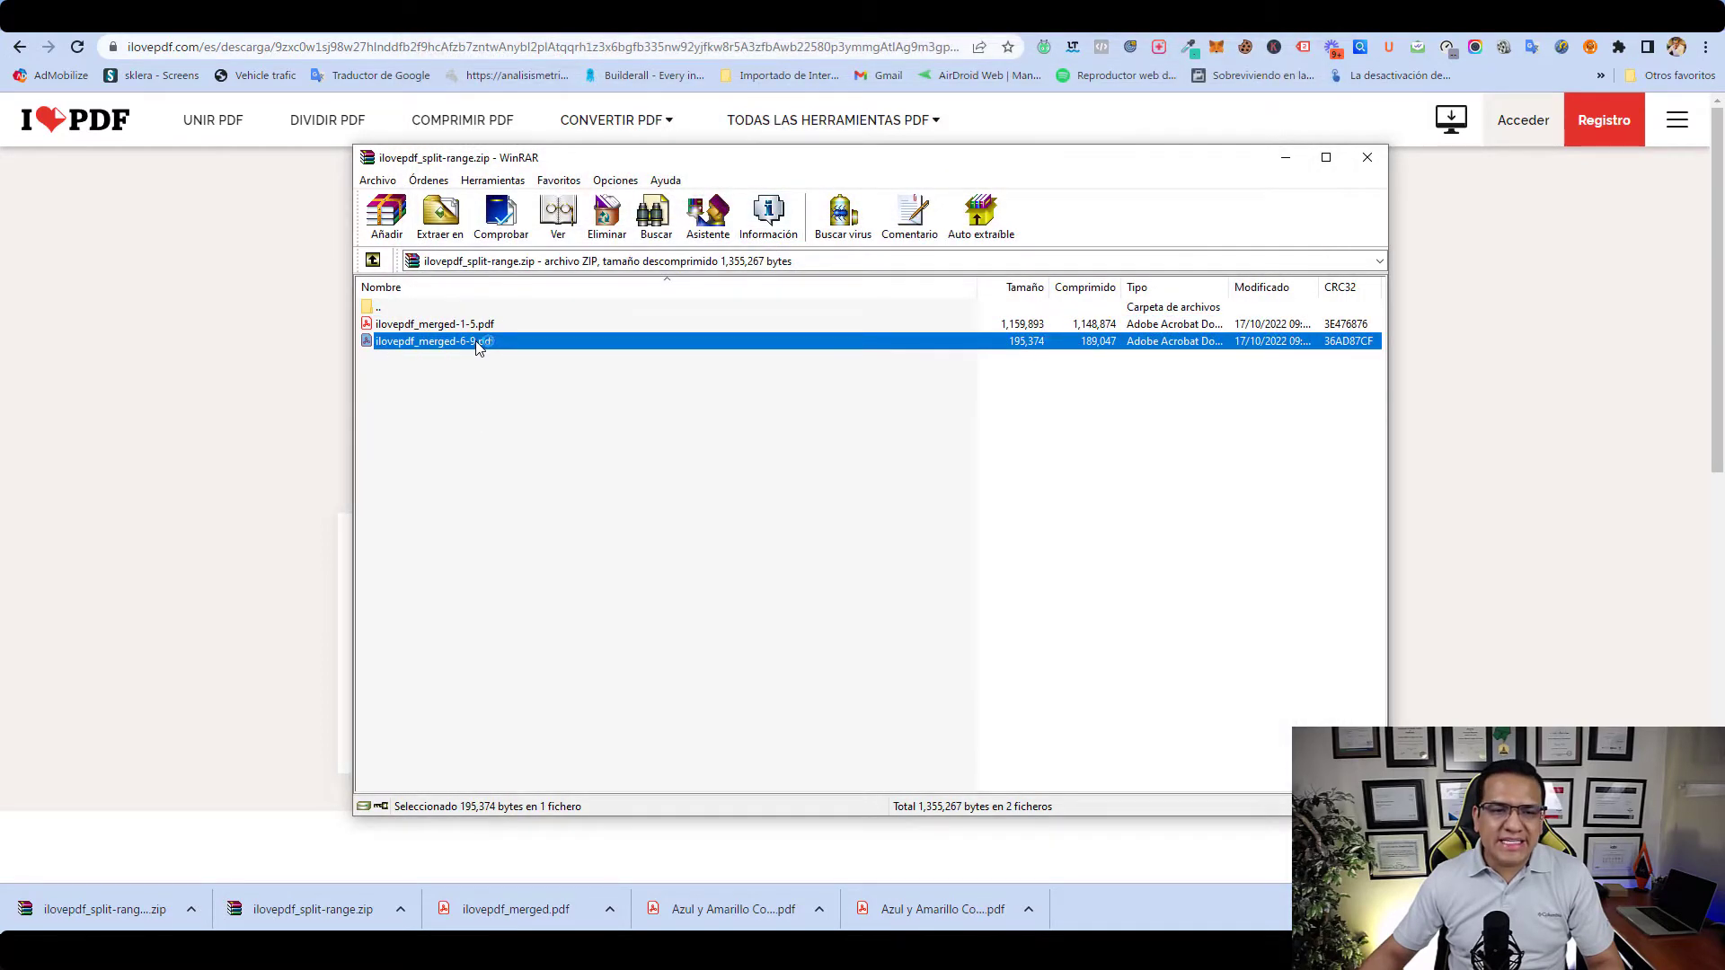
double_click(477, 343)
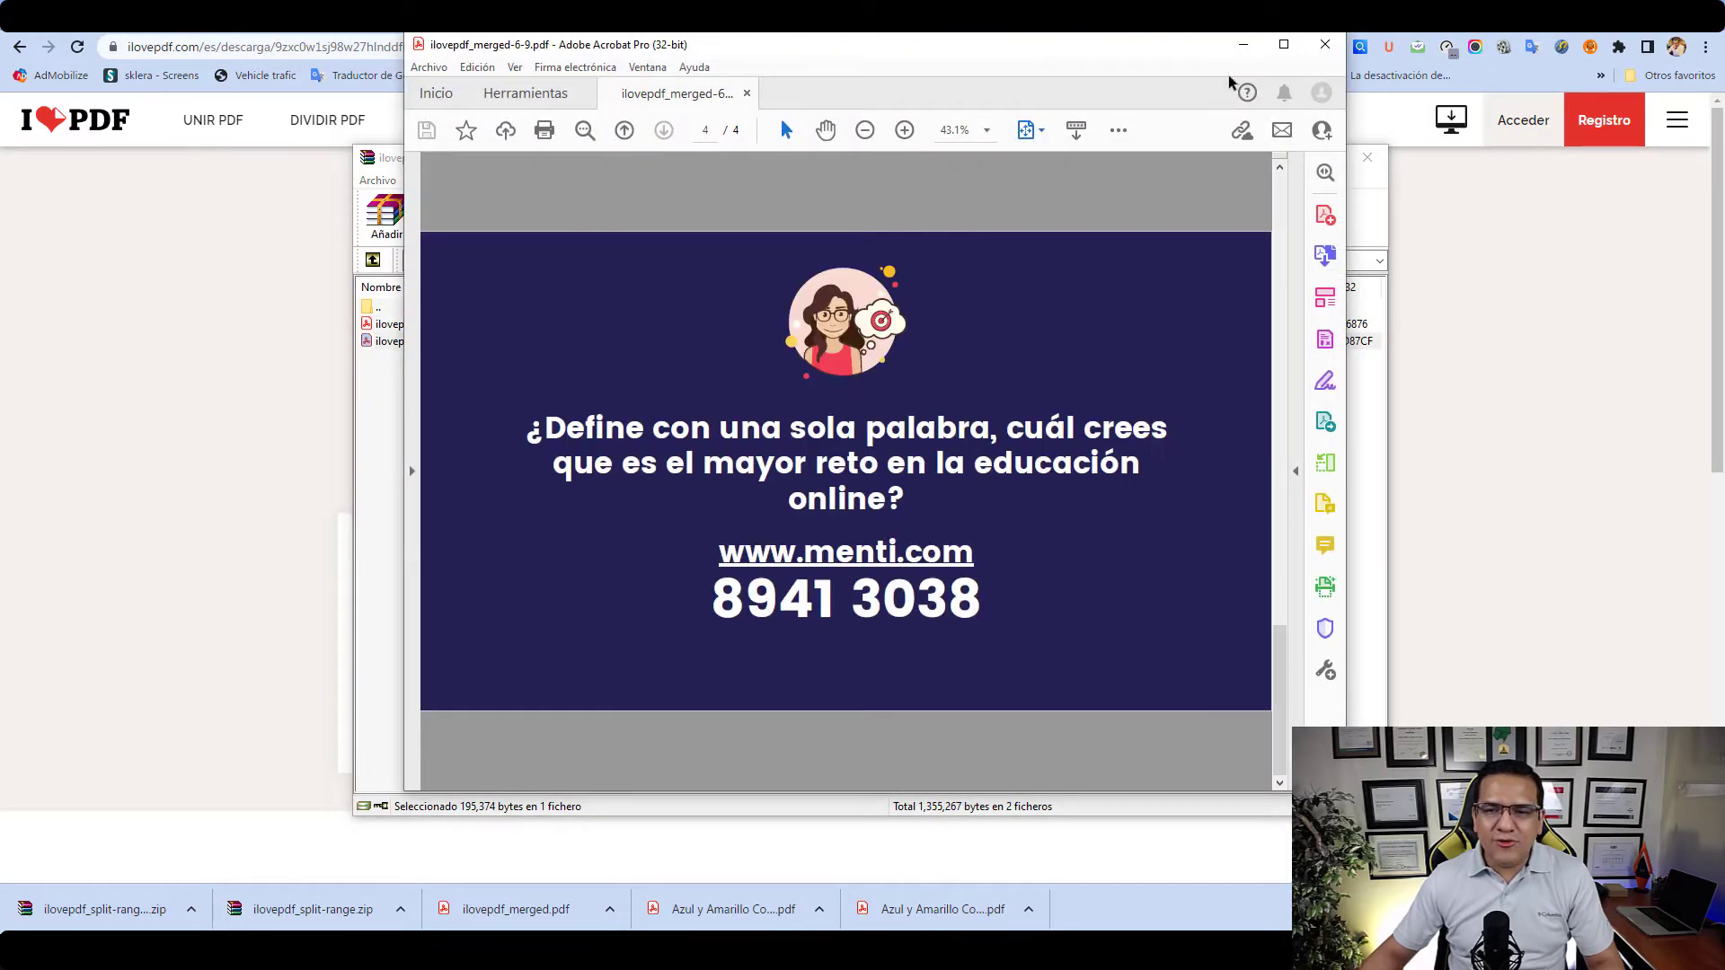
left_click(1325, 45)
left_click(1366, 157)
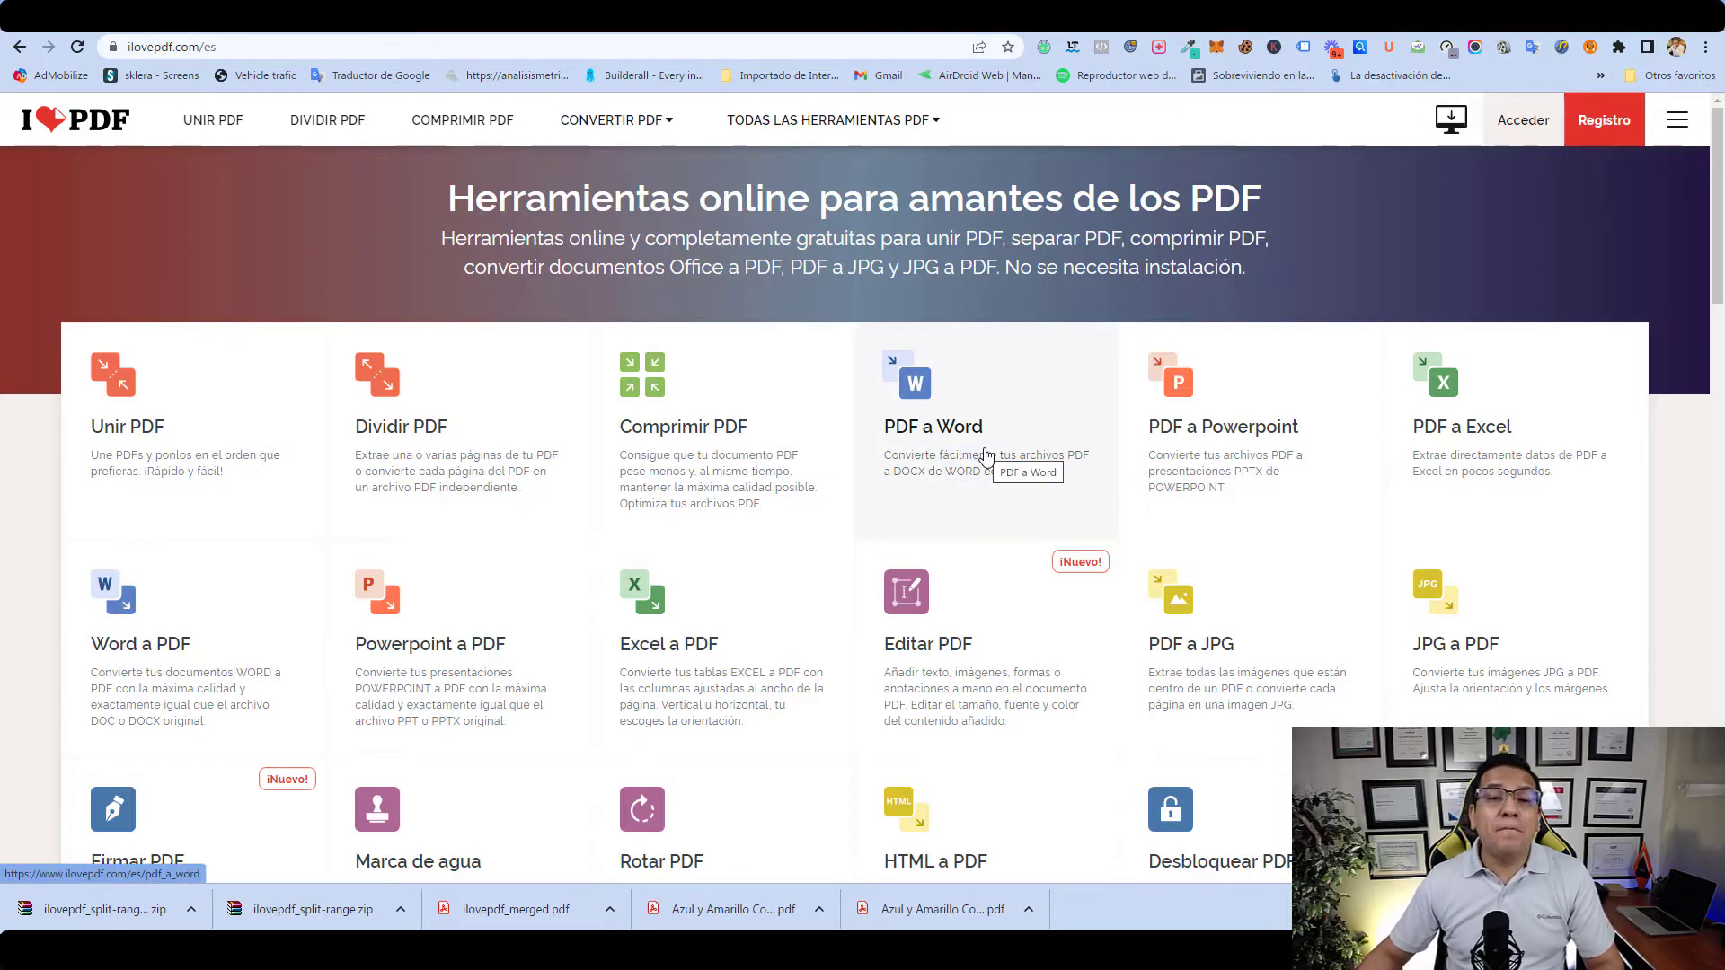
Step: Open the downloaded report PDF and scroll through it
left_click(781, 909)
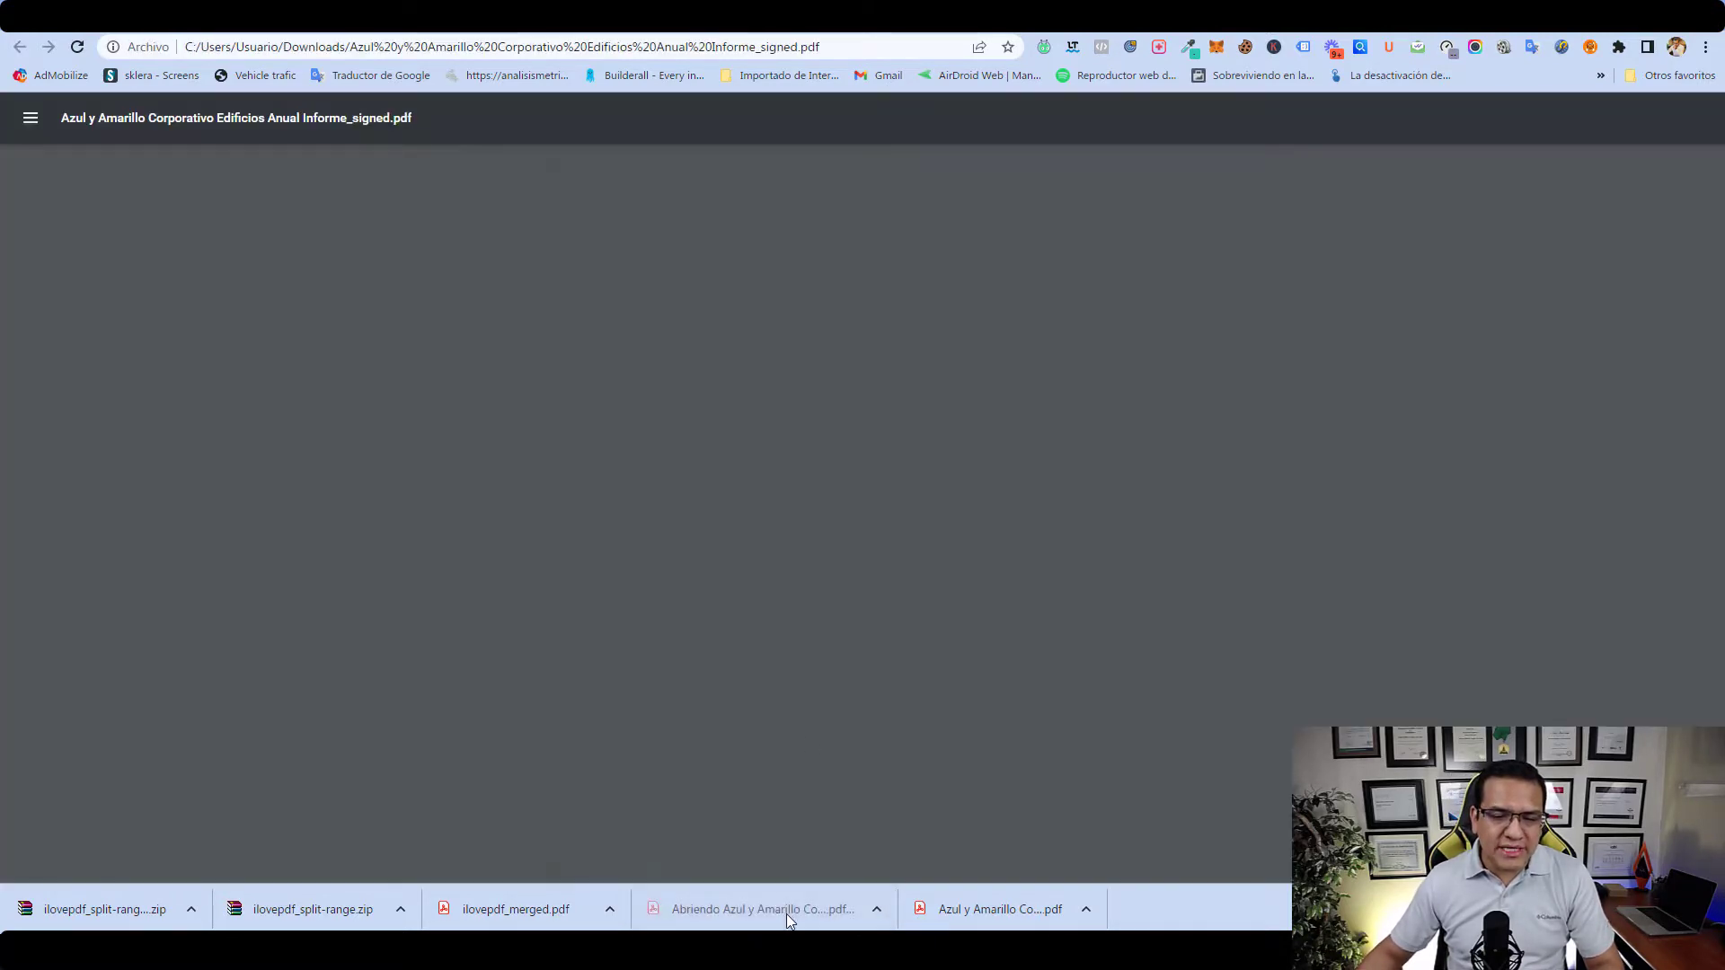
scroll(942, 597, "down", 10)
scroll(1020, 636, "down", 2)
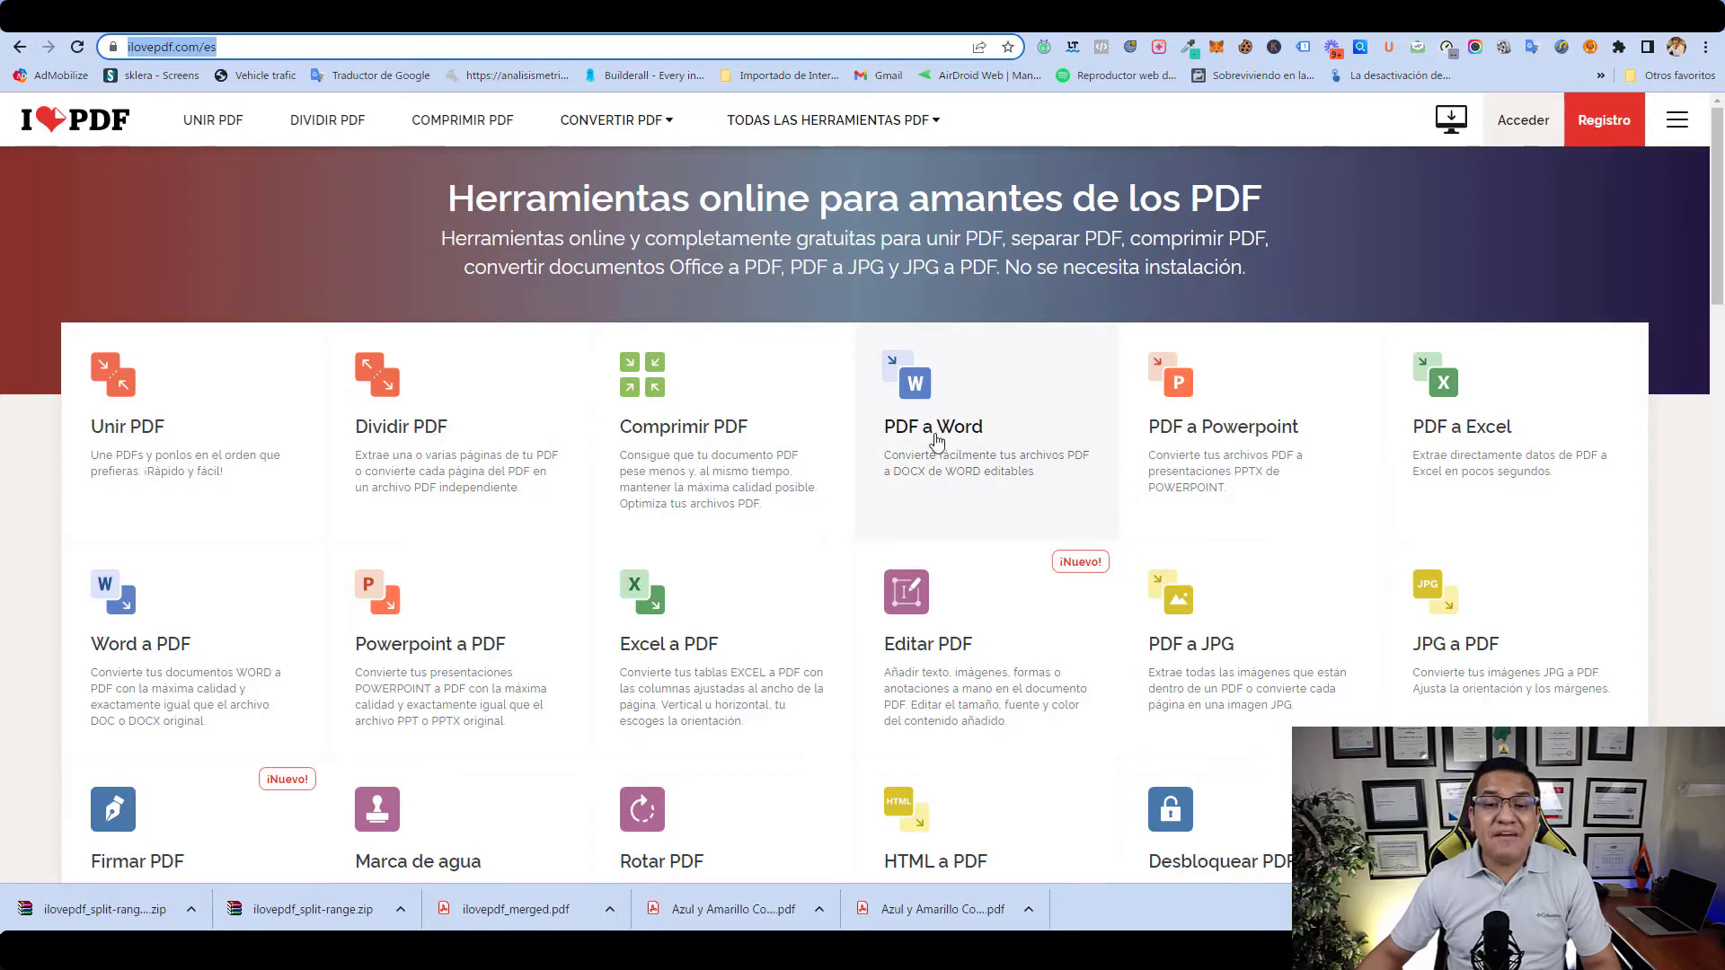
Step: Convert the Azul y Amarillo annual report PDF to Word and download the .docx
left_click(935, 441)
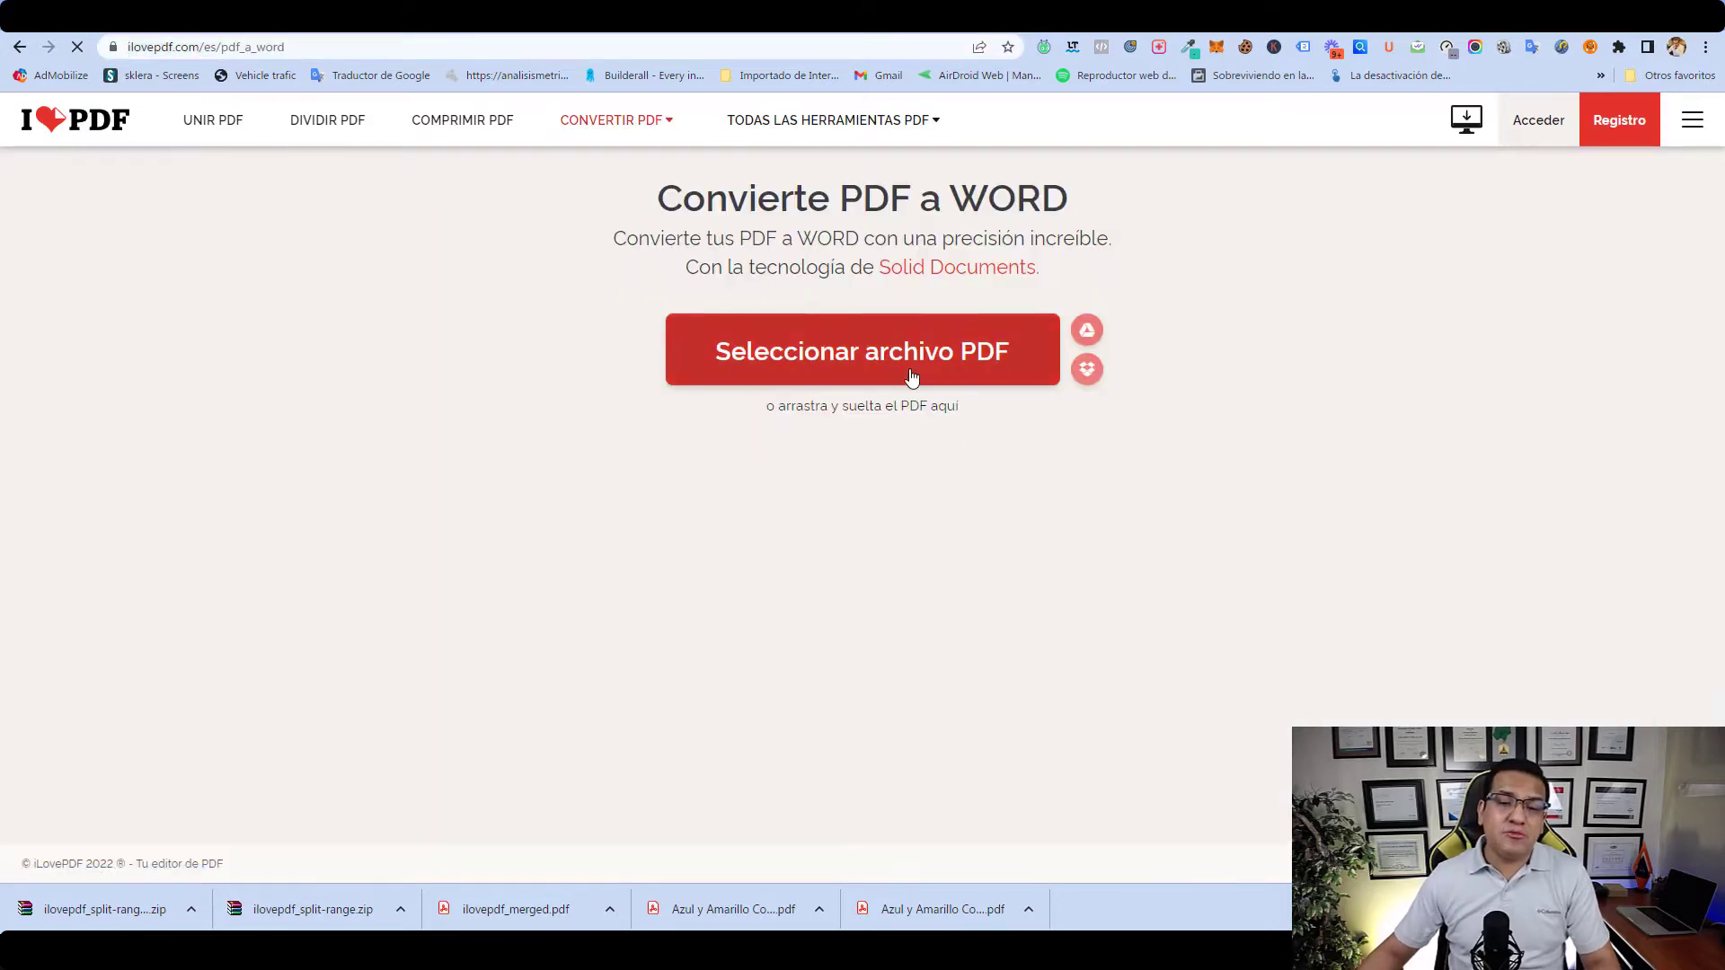
left_click(911, 377)
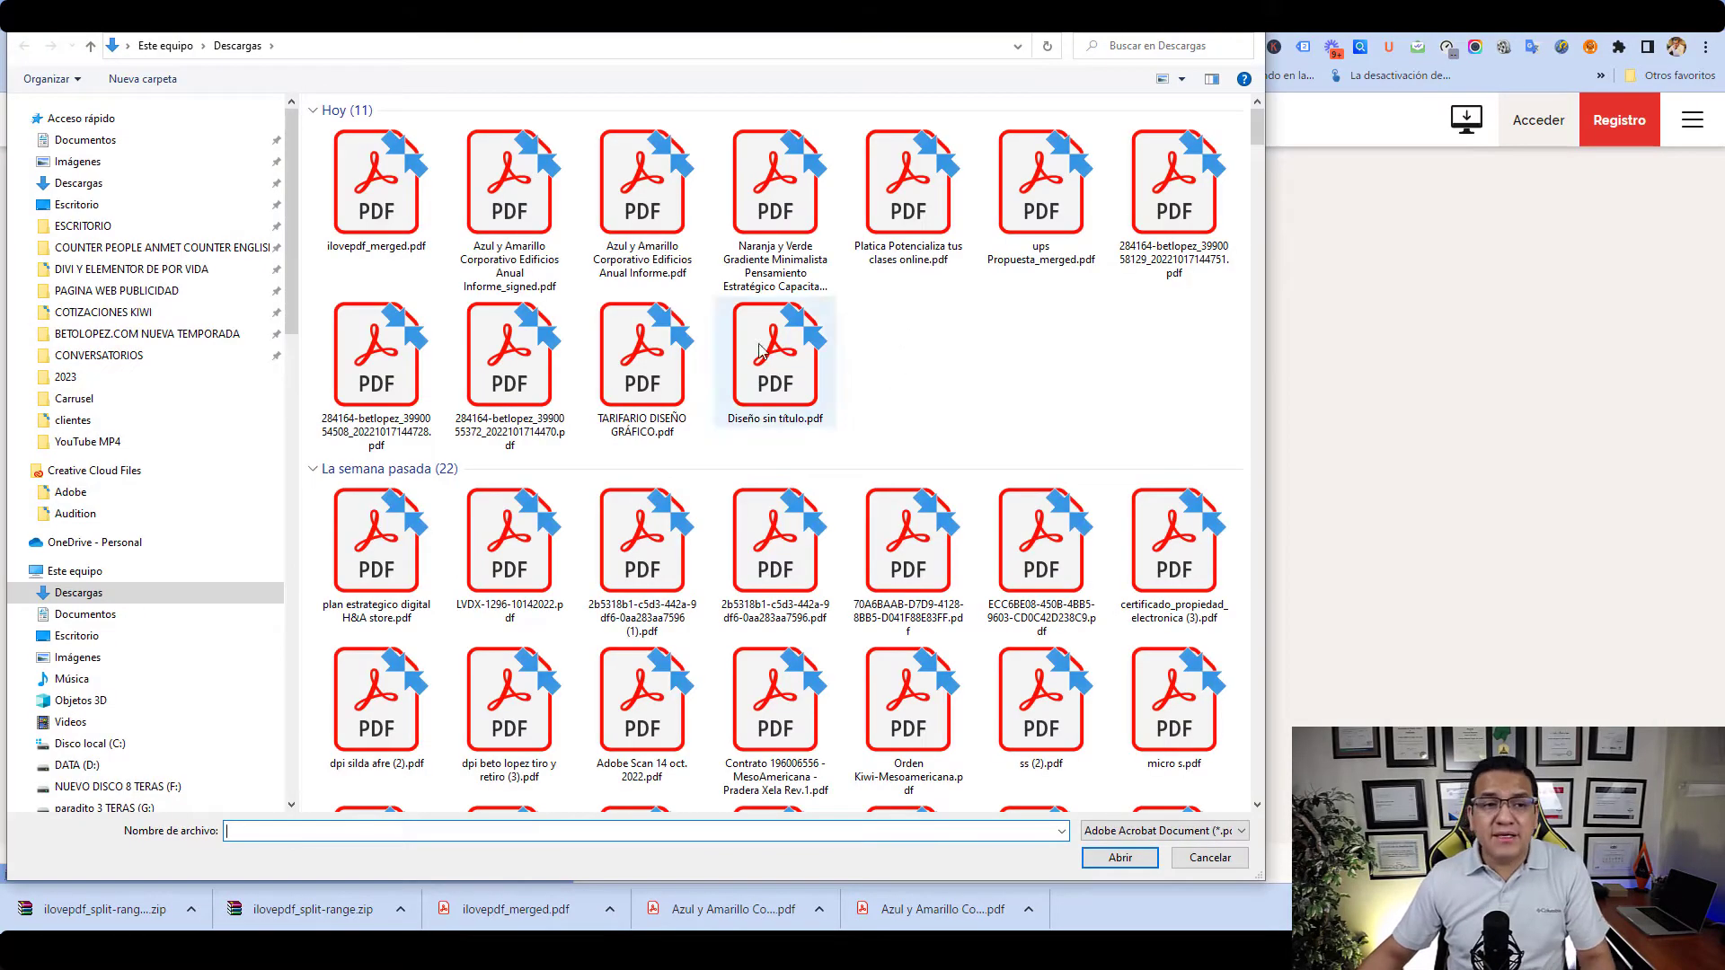
double_click(642, 193)
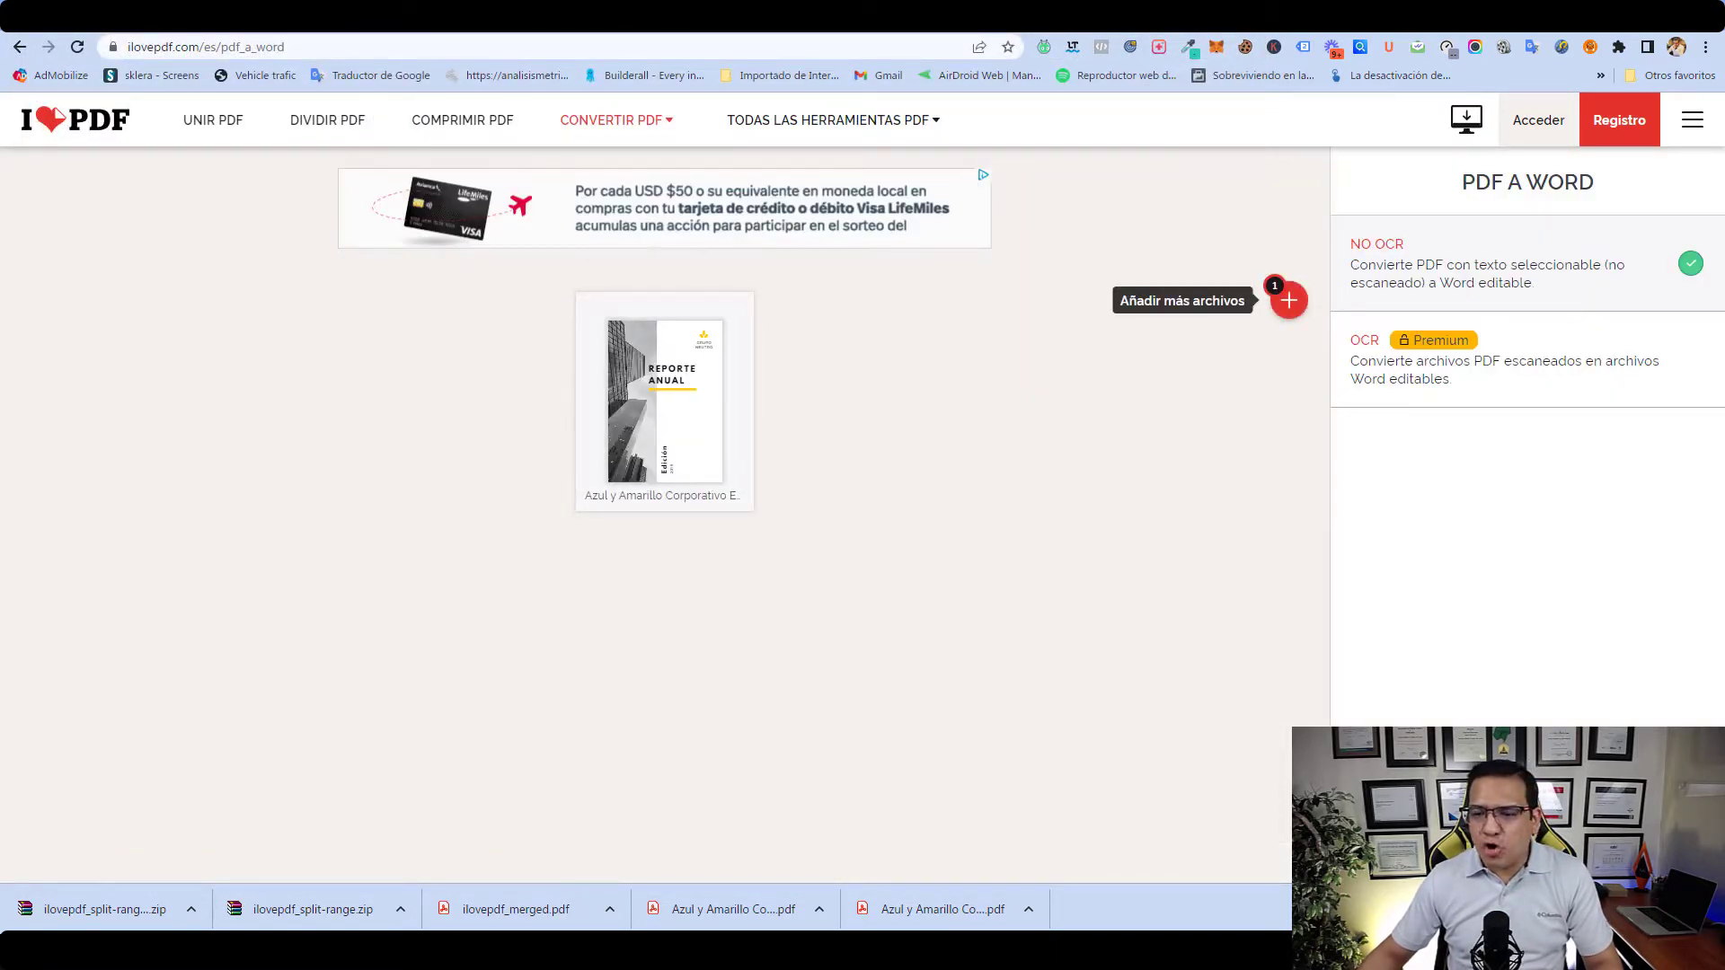
left_click(1527, 830)
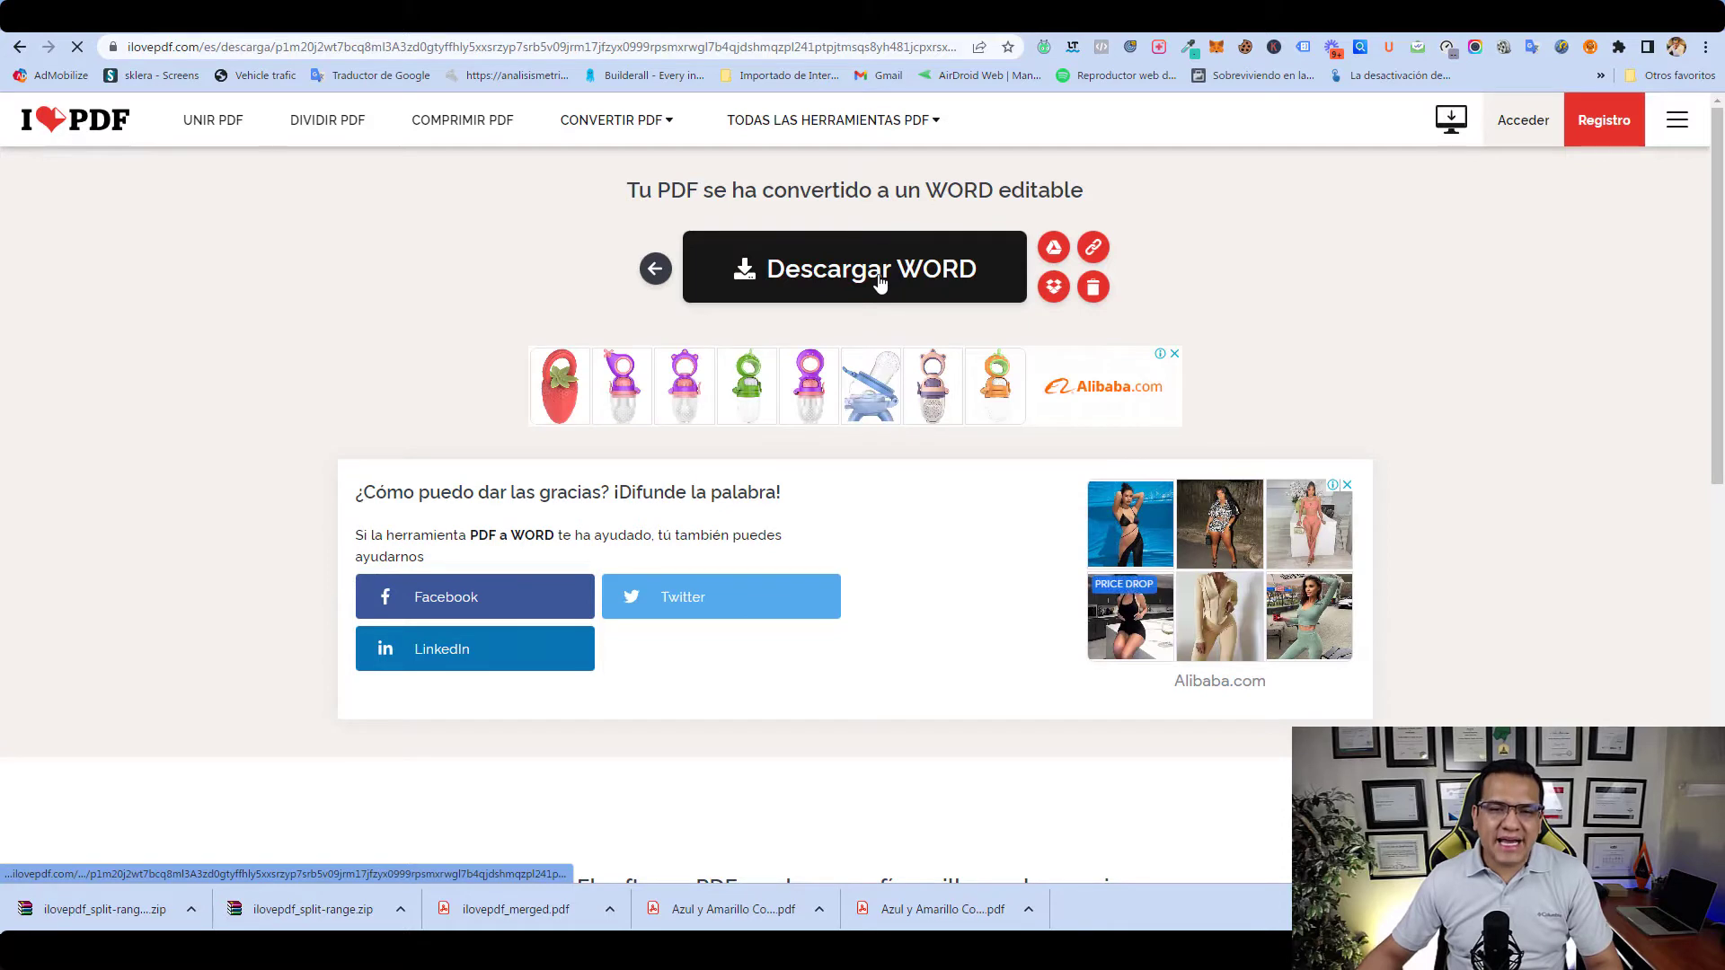
left_click(878, 283)
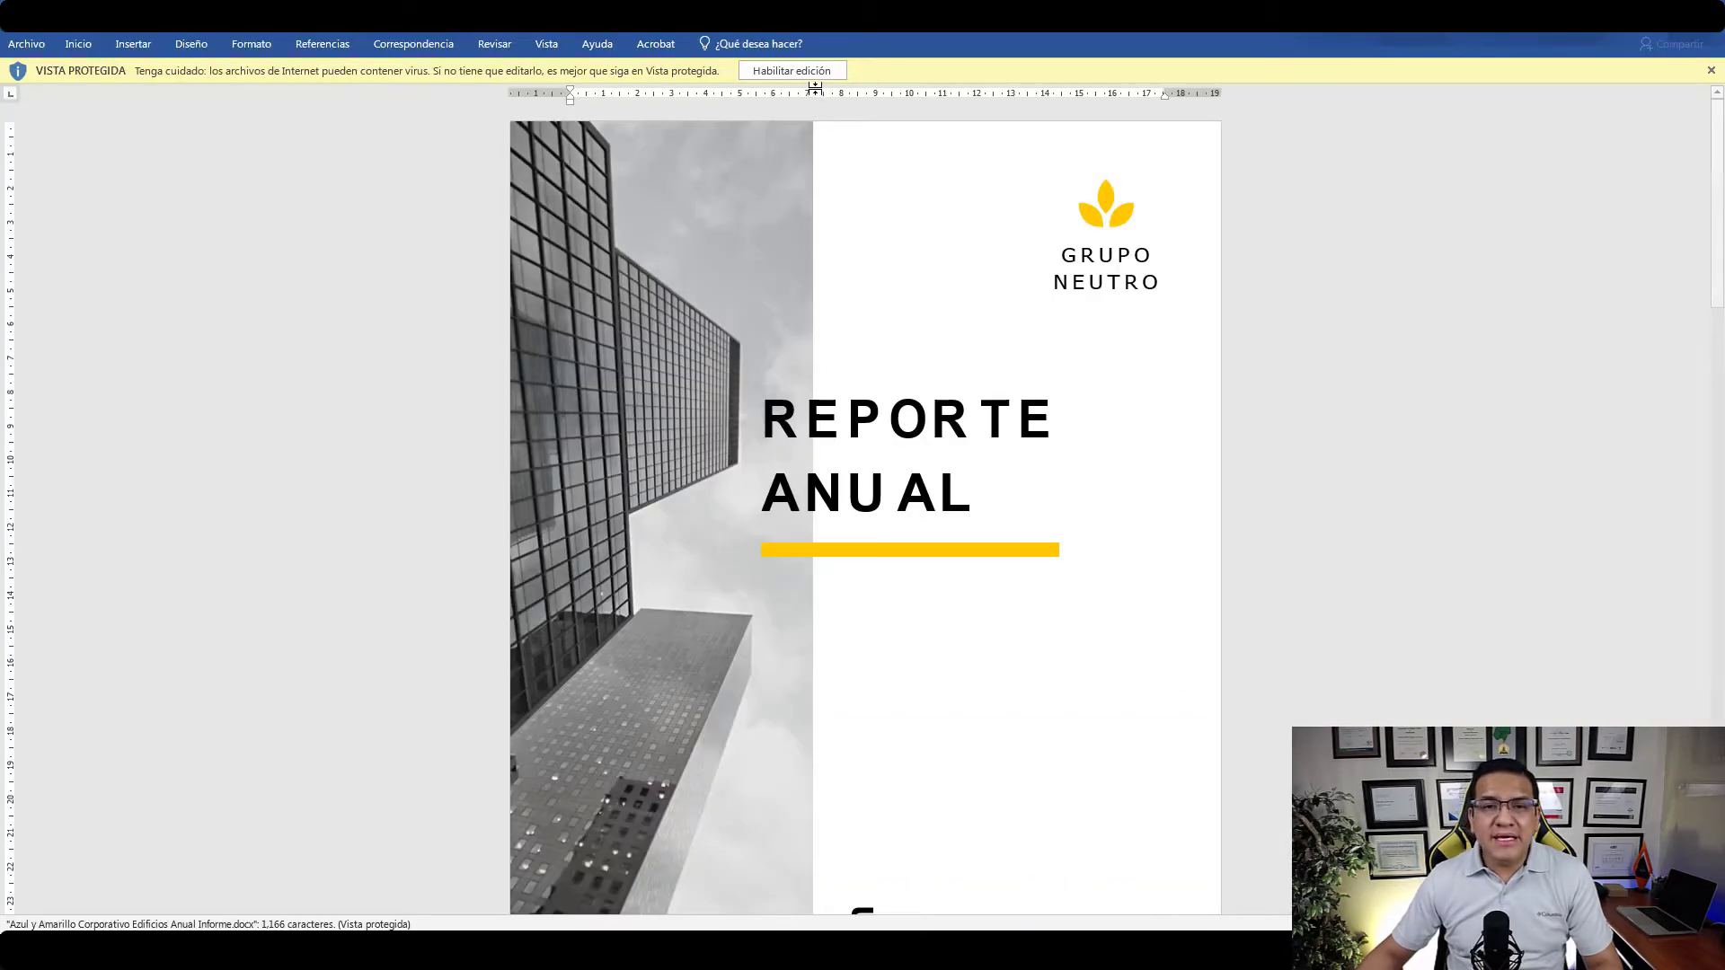
Step: Type filler text 'Sdfsdfsdfsdf sdfsdfds fsdfs sdf' after 'conclusión.' in Nuestro Perfil
scroll(1083, 635, "down", 5)
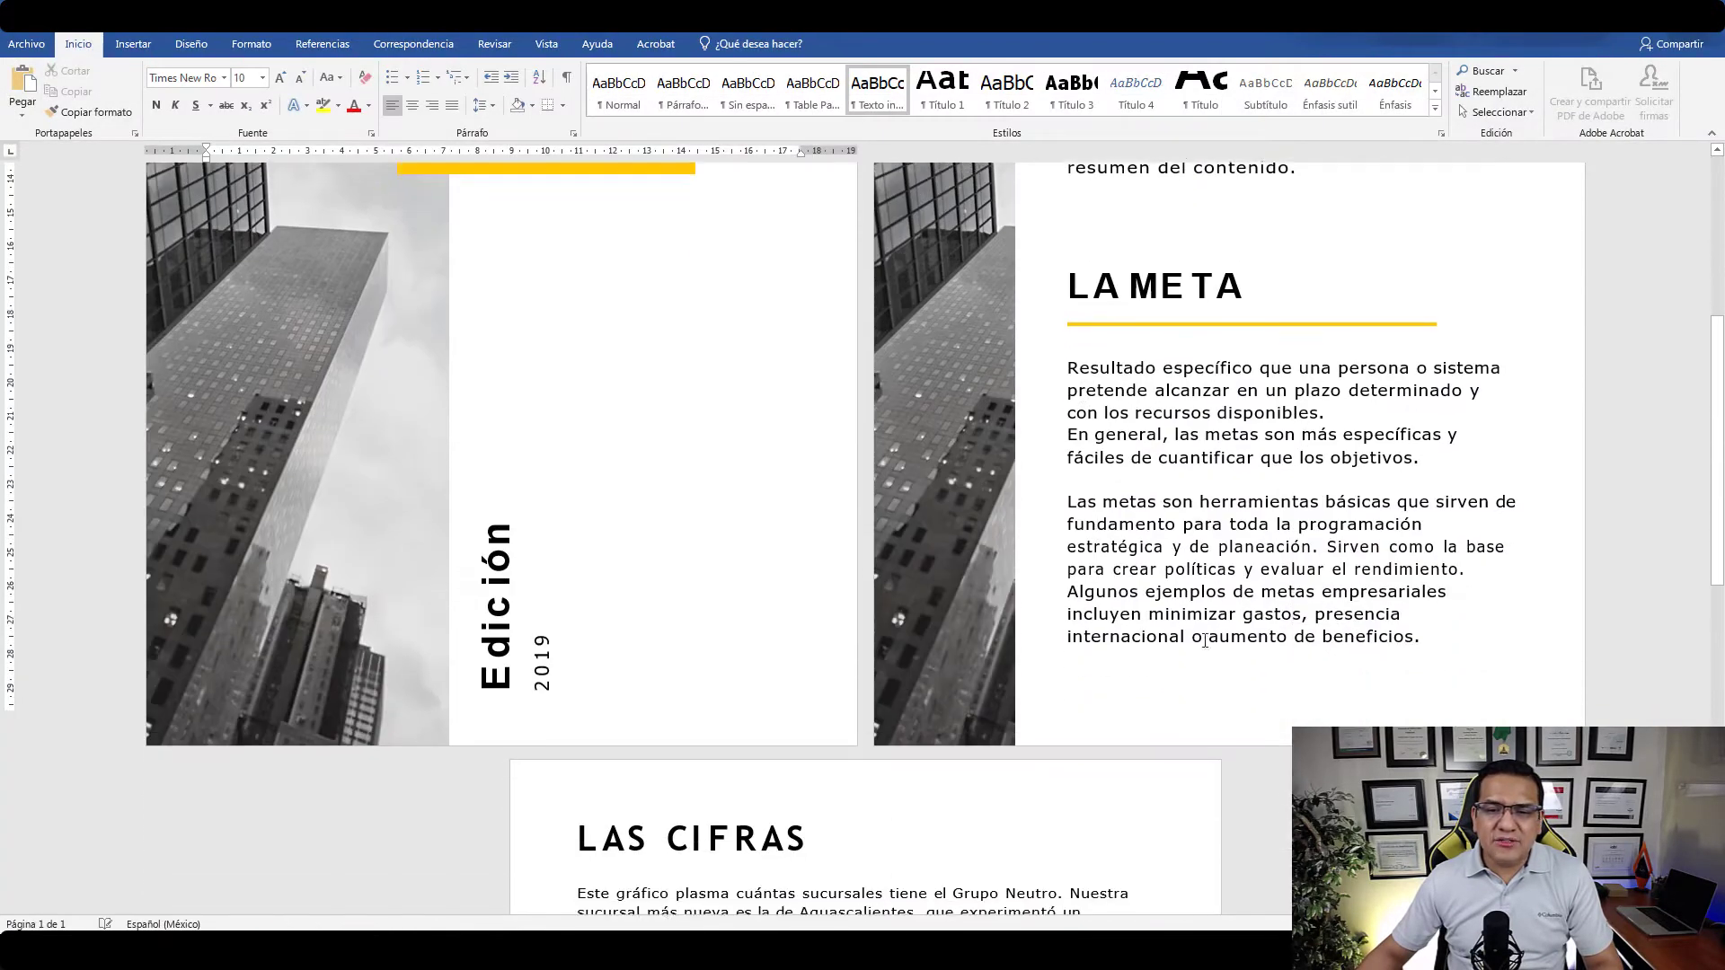
scroll(1168, 584, "down", 1)
scroll(1212, 557, "up", 1)
scroll(1297, 523, "up", 4)
scroll(1296, 523, "up", 1)
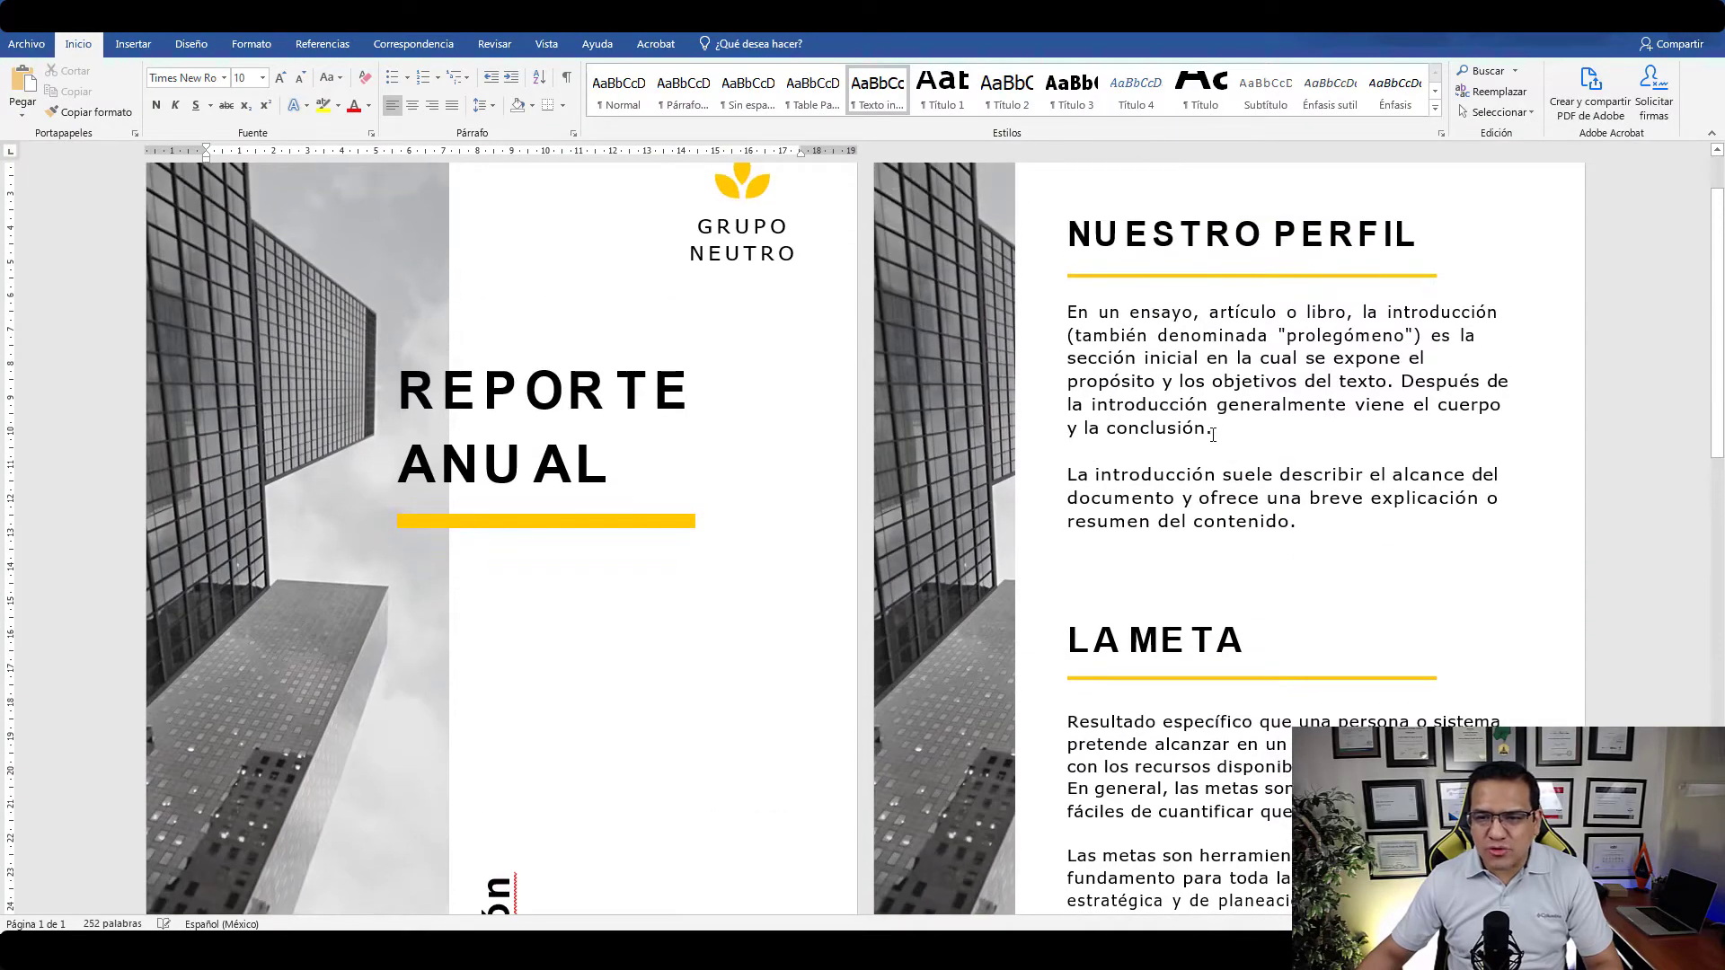
left_click(1232, 428)
type("Sdfsdfsdfsdf ")
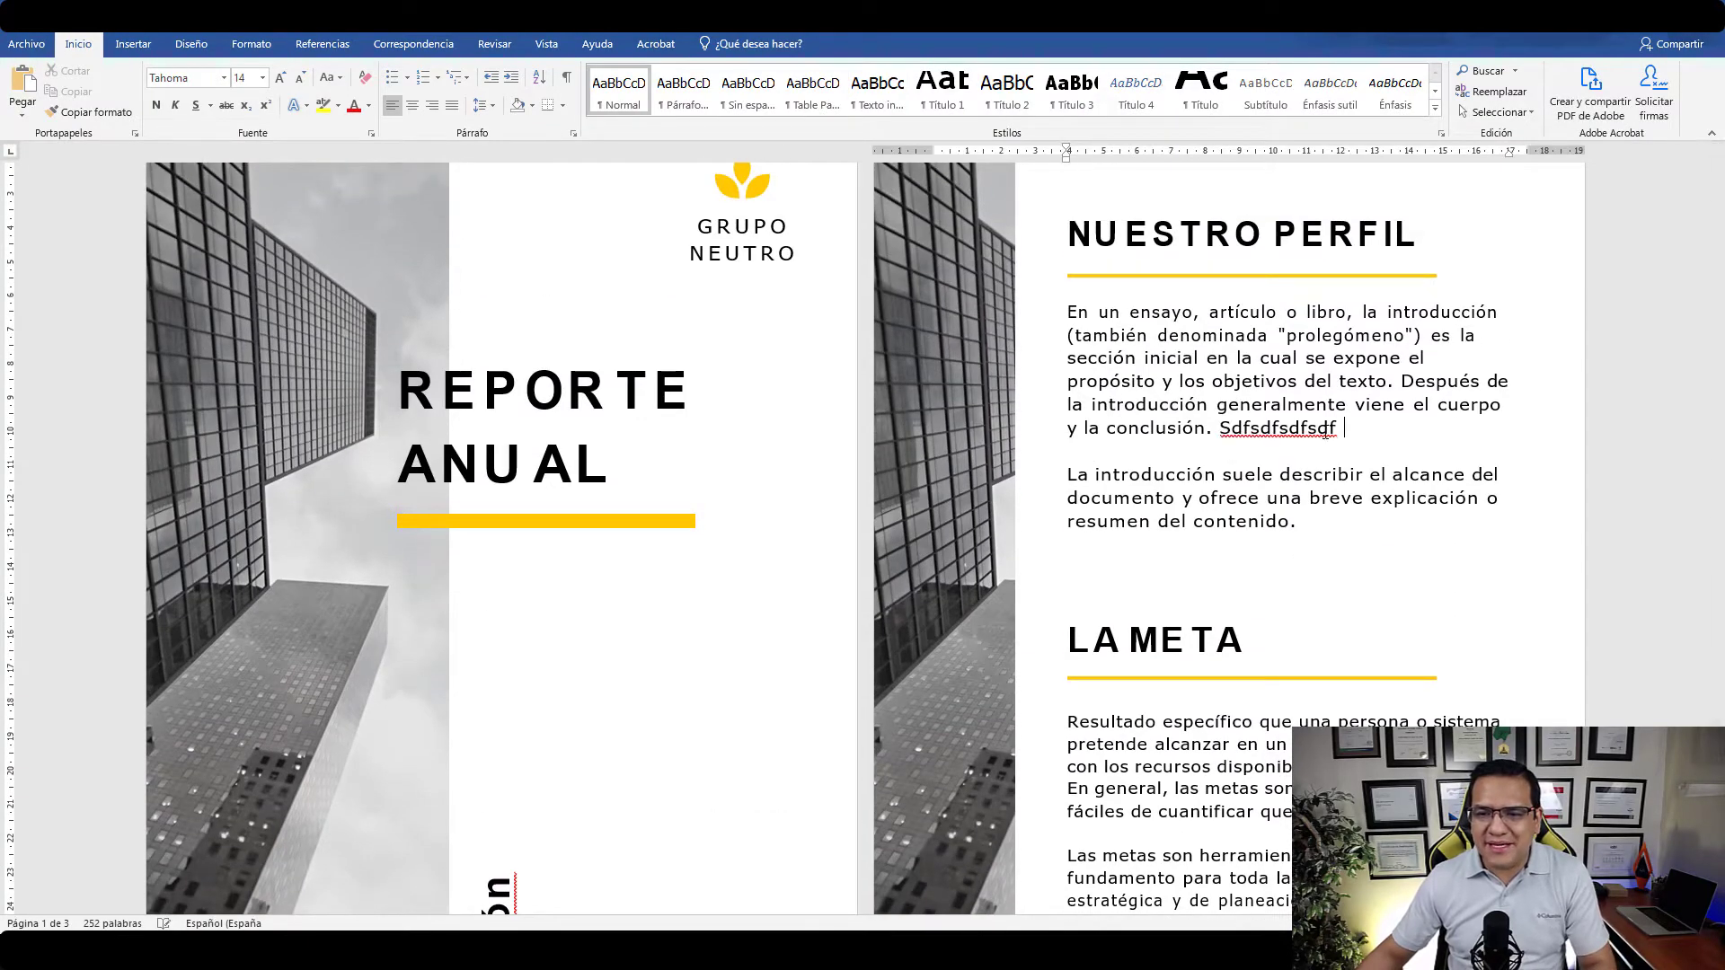
type("sdfsdfds fsdfs sdf")
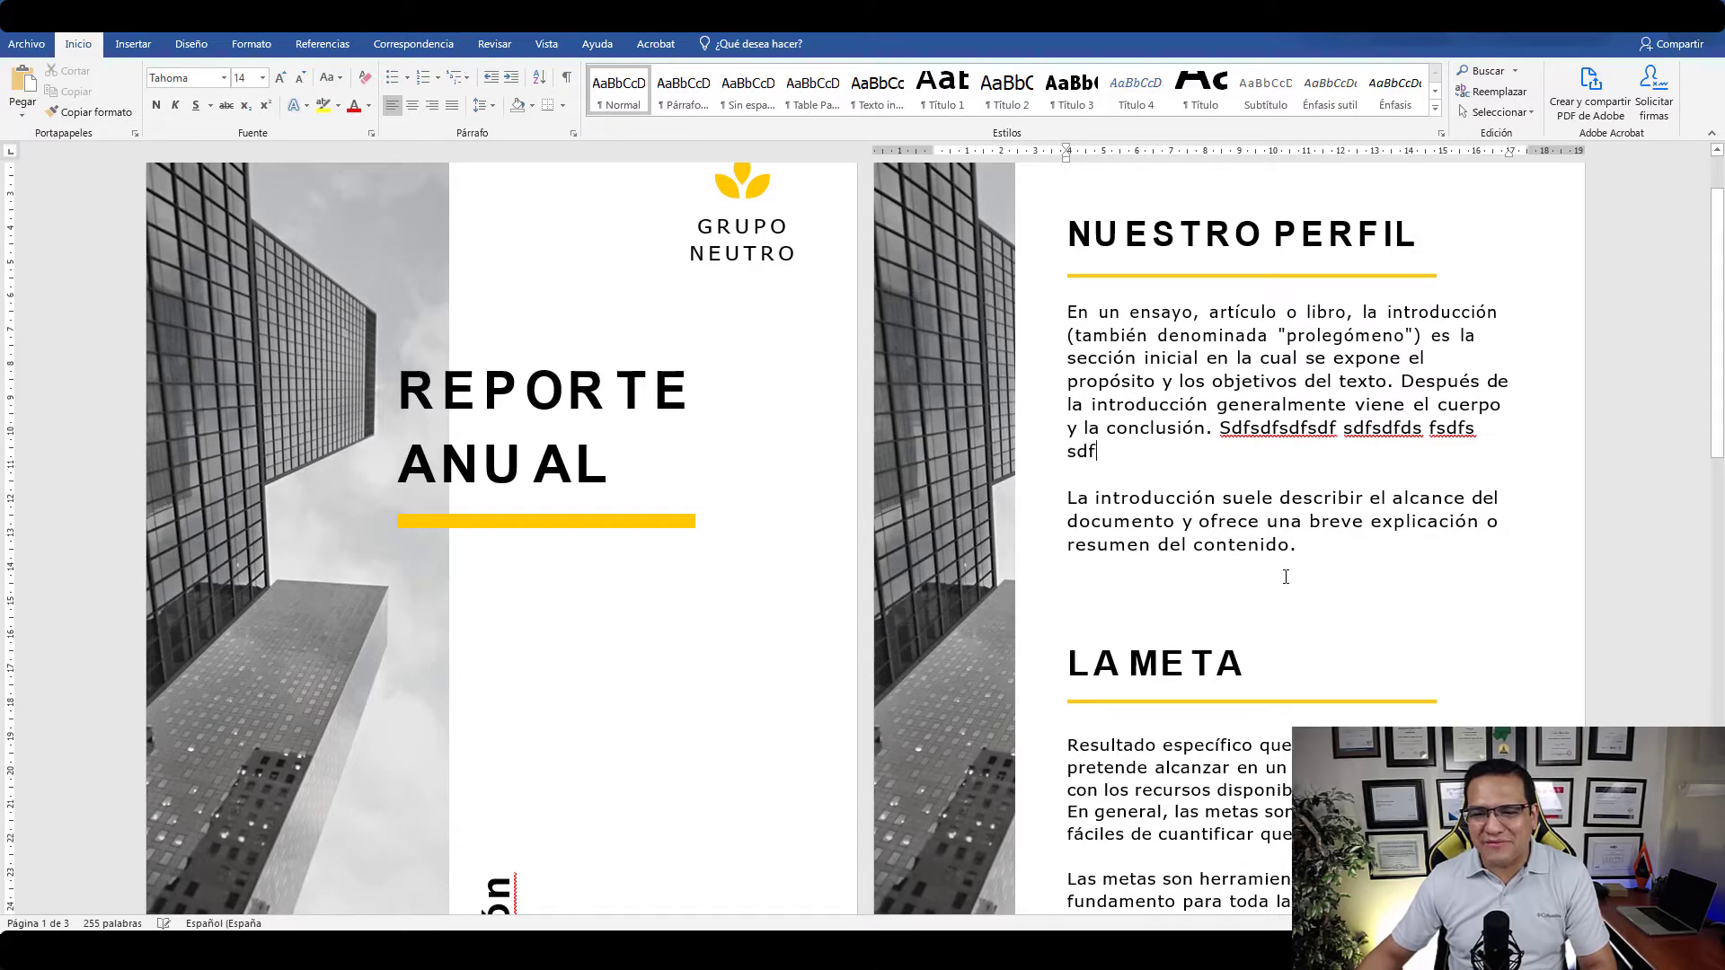
Step: Add filler text 'sdfsdfdsf' to the LA META heading and 'sdfsdfs sdf' to Estados Financieros
left_click(1246, 670)
type("sdfsdfdsf")
scroll(813, 724, "down", 3)
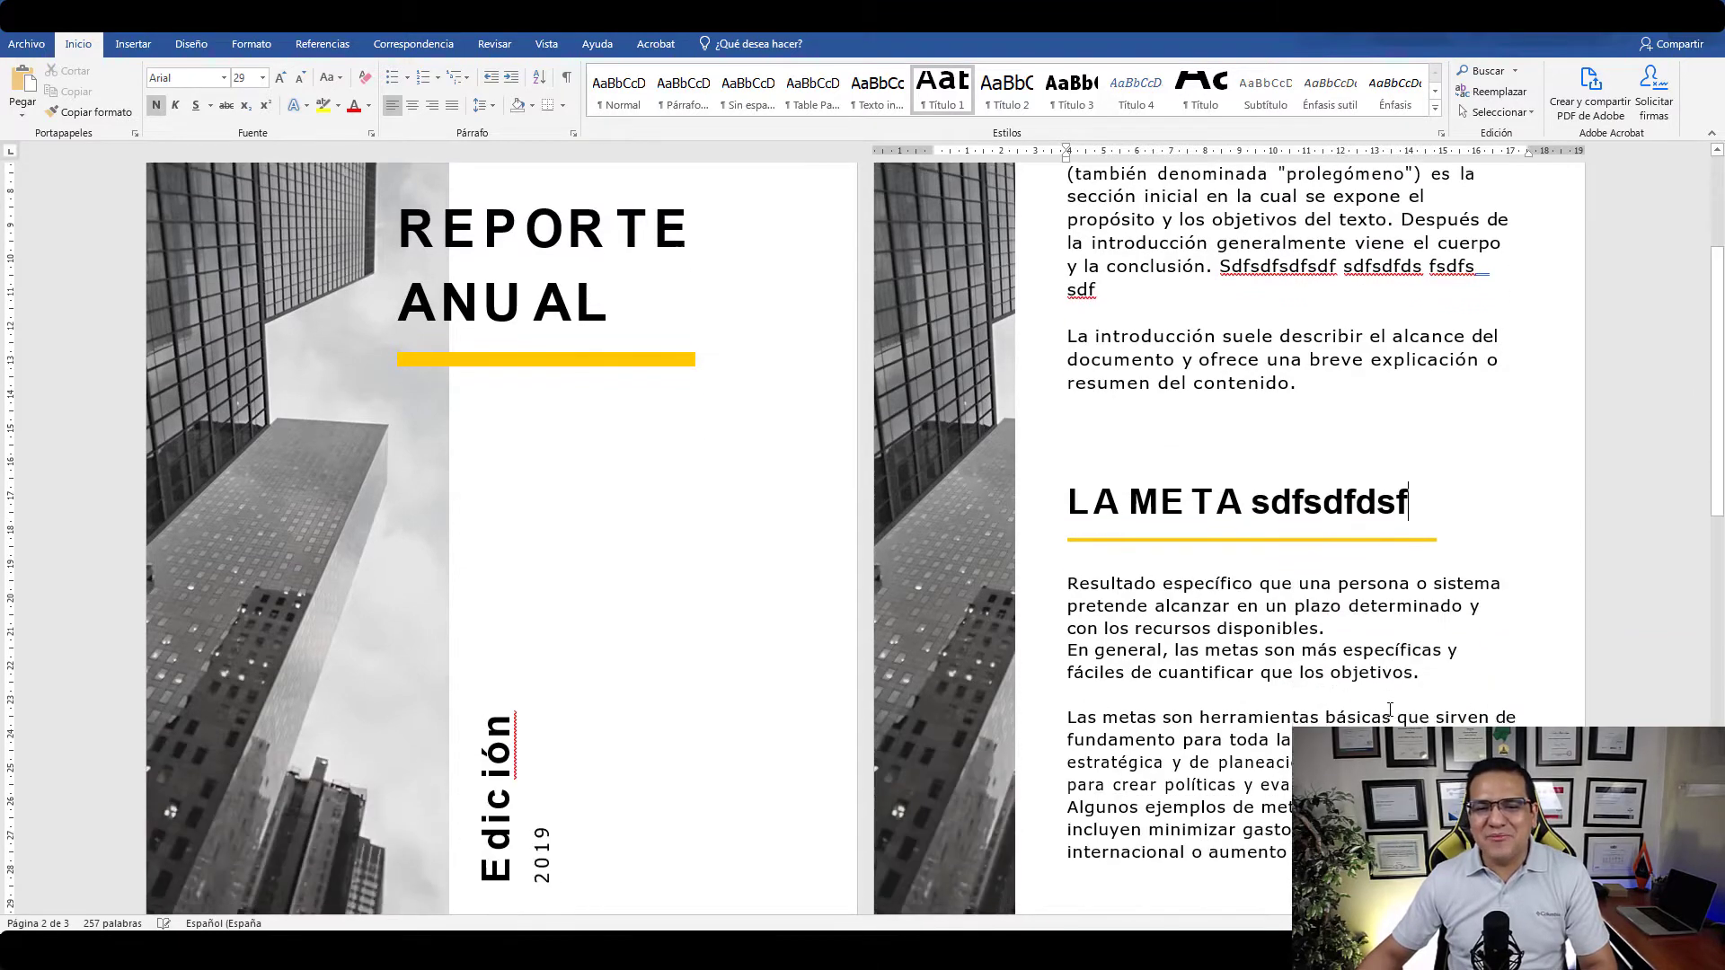
scroll(813, 724, "down", 3)
scroll(813, 724, "down", 8)
left_click(898, 780)
type("sdf se agregó durante 2018")
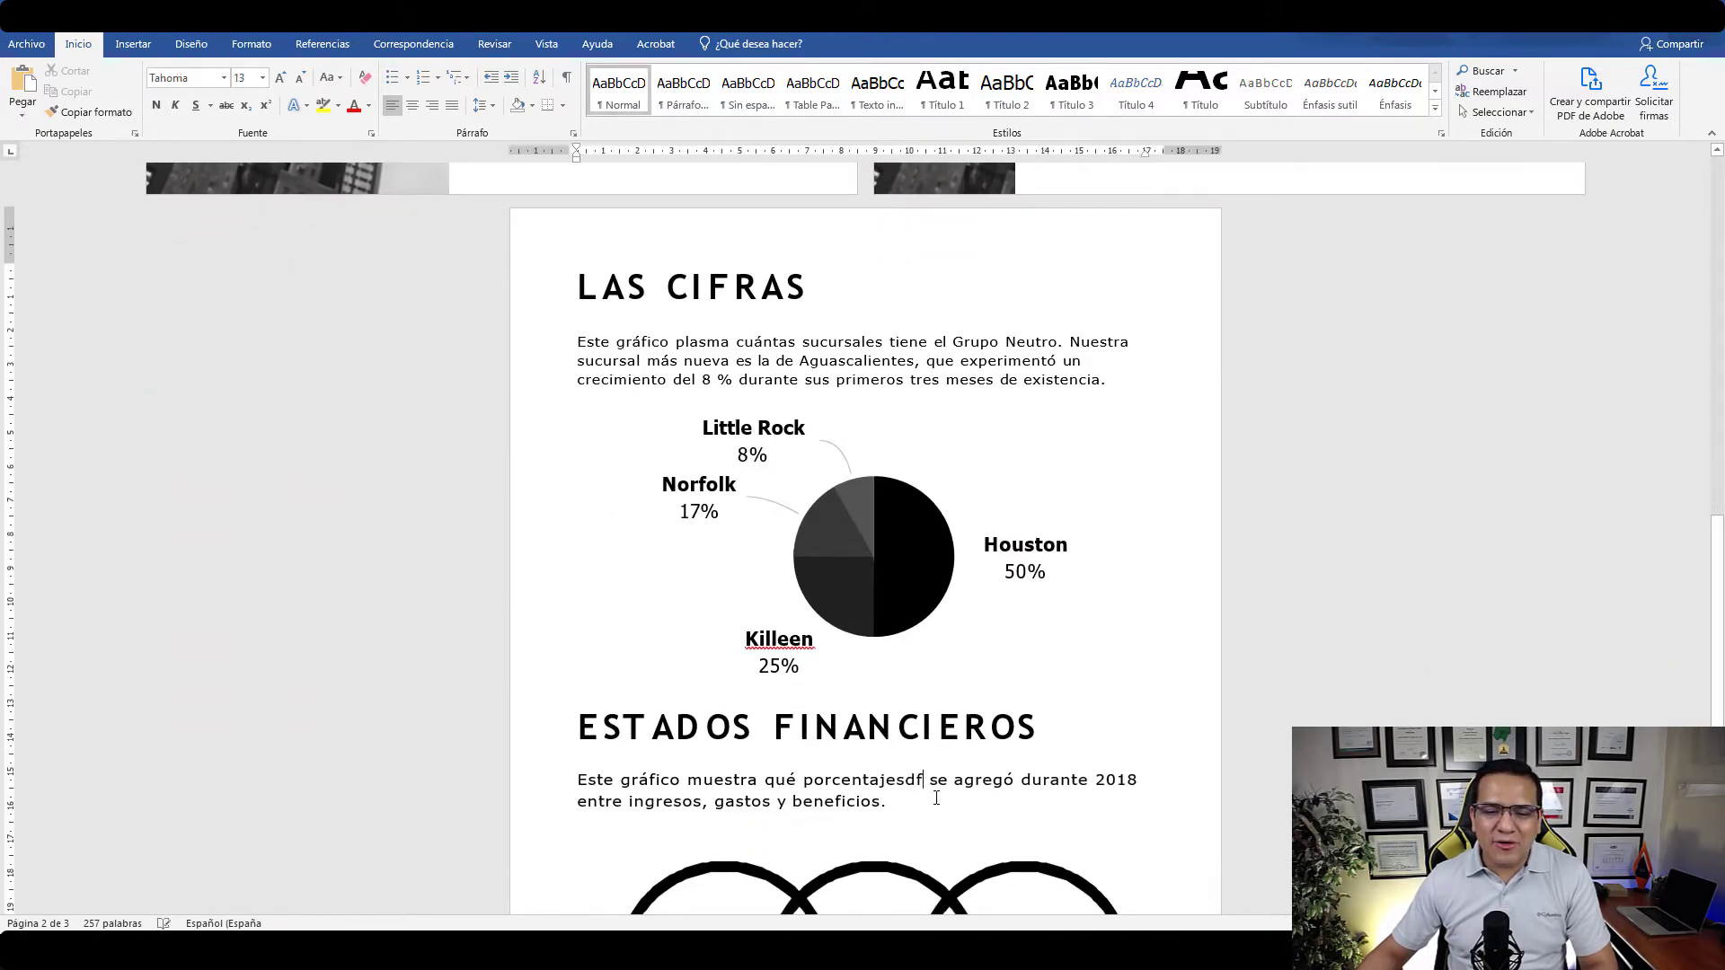
type("sdfs sdf")
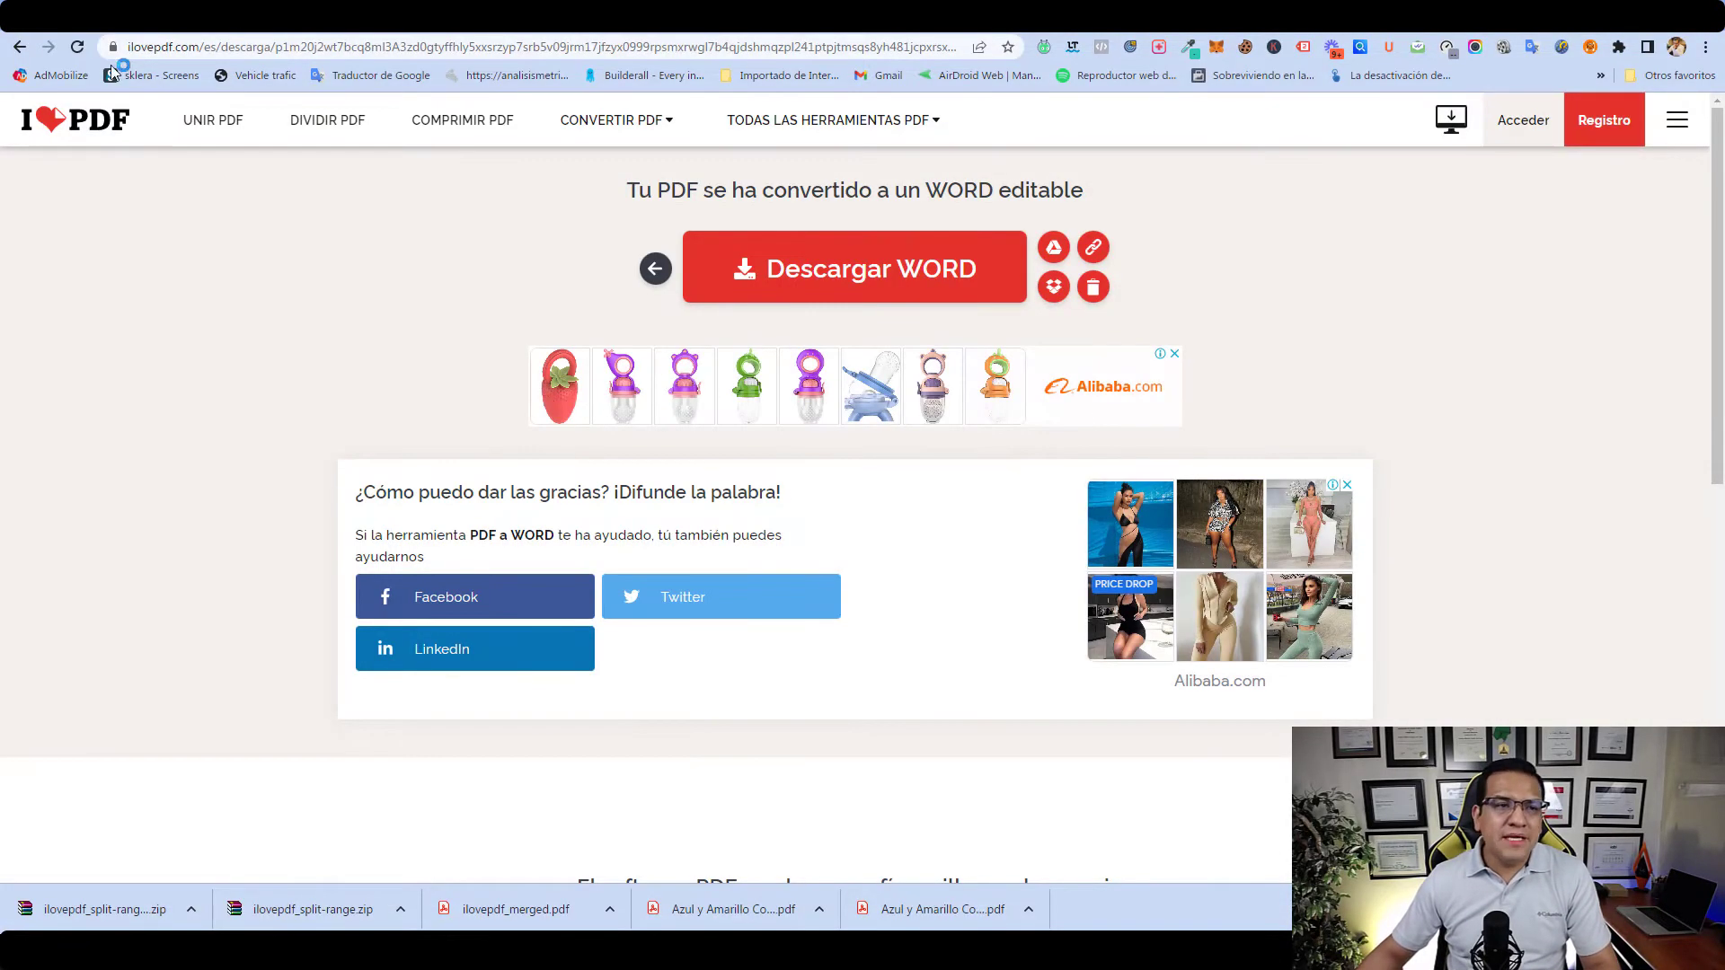
Step: Convert the Azul y Amarillo Word report to PDF using the Word a PDF tool
left_click(67, 131)
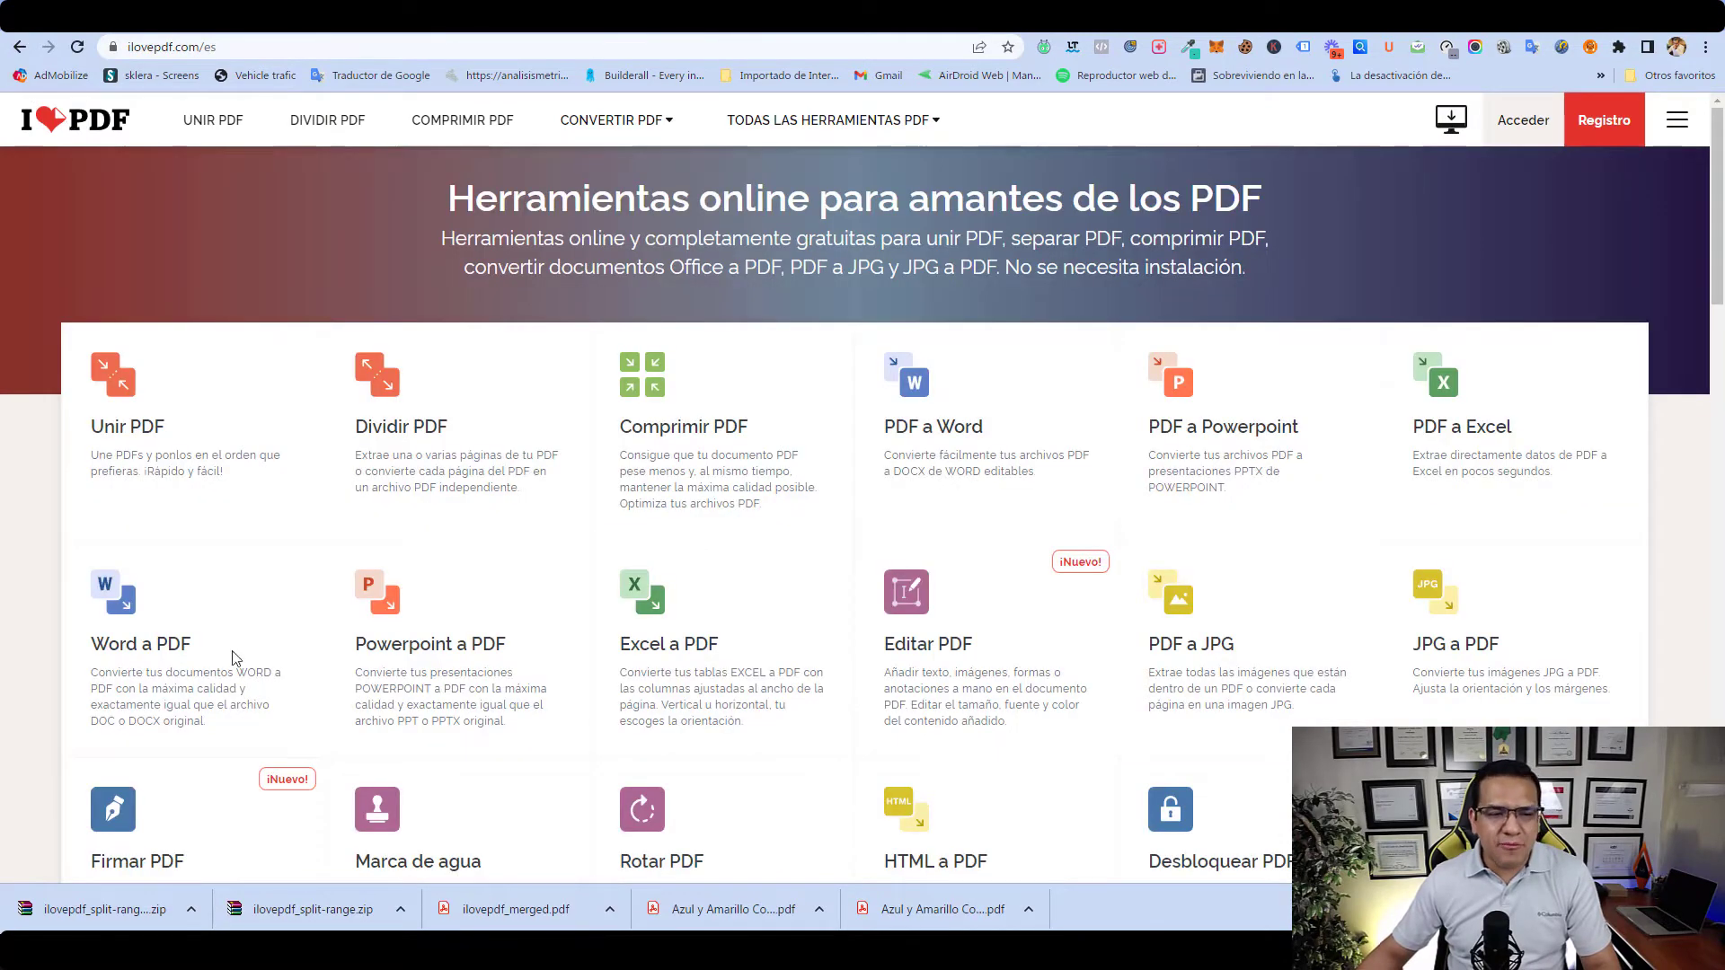
scroll(233, 658, "down", 2)
left_click(174, 473)
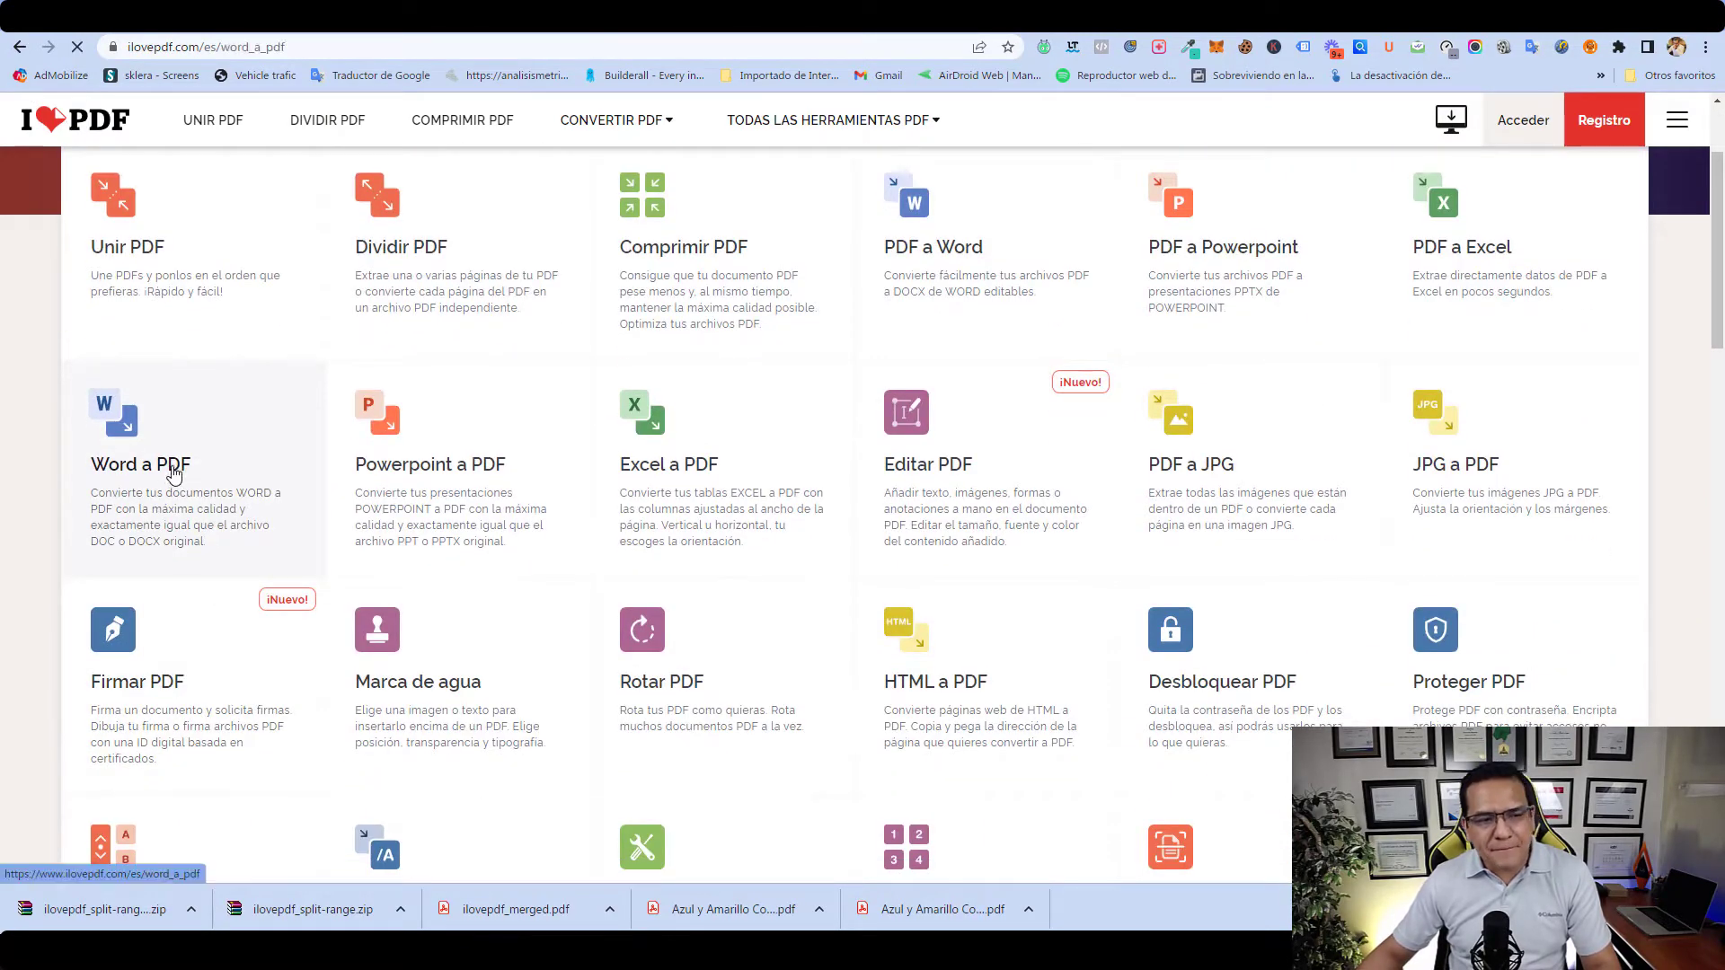
left_click(880, 361)
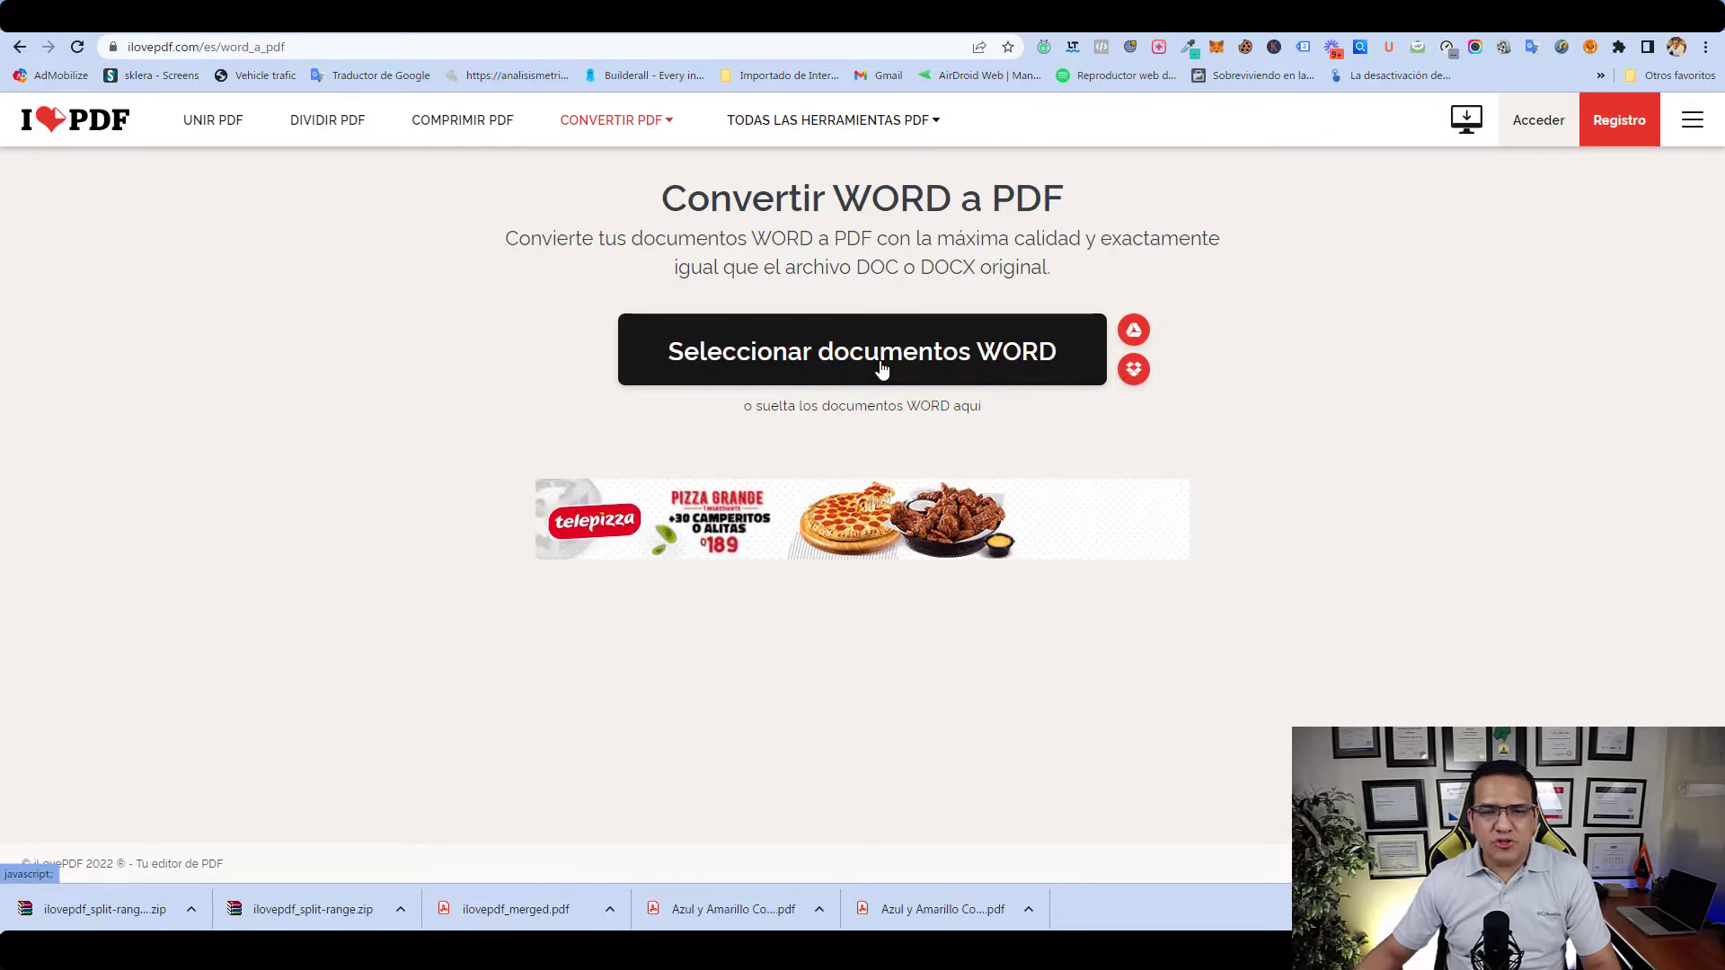
double_click(393, 224)
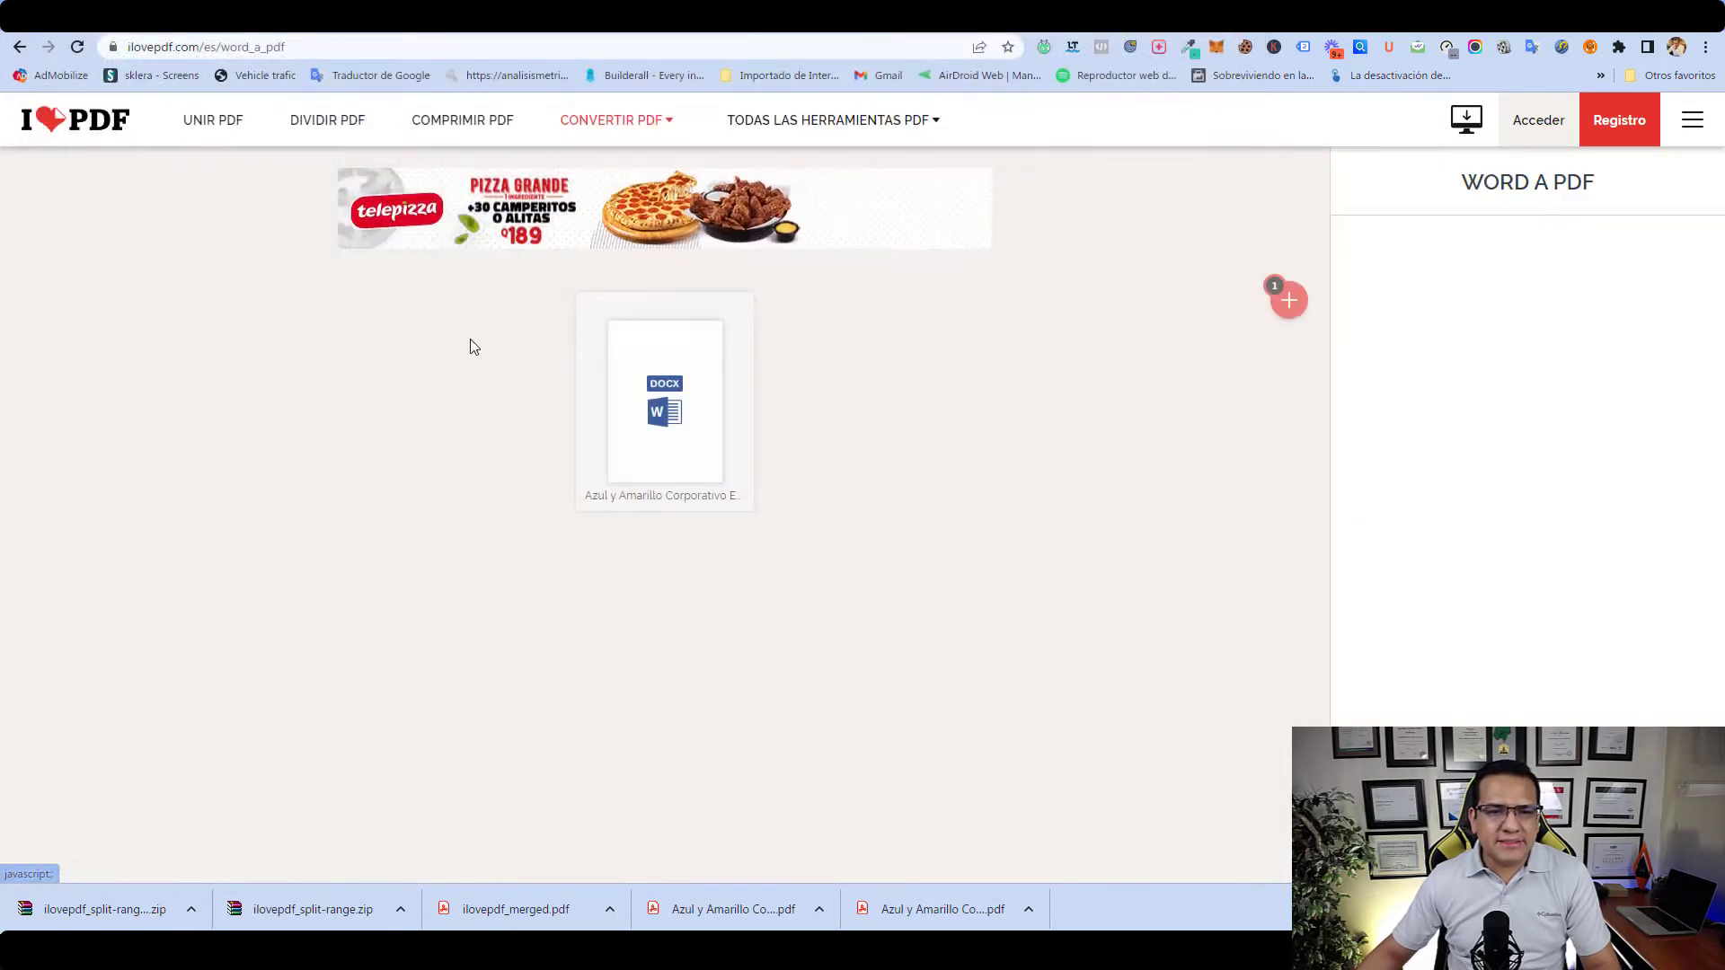
left_click(1527, 835)
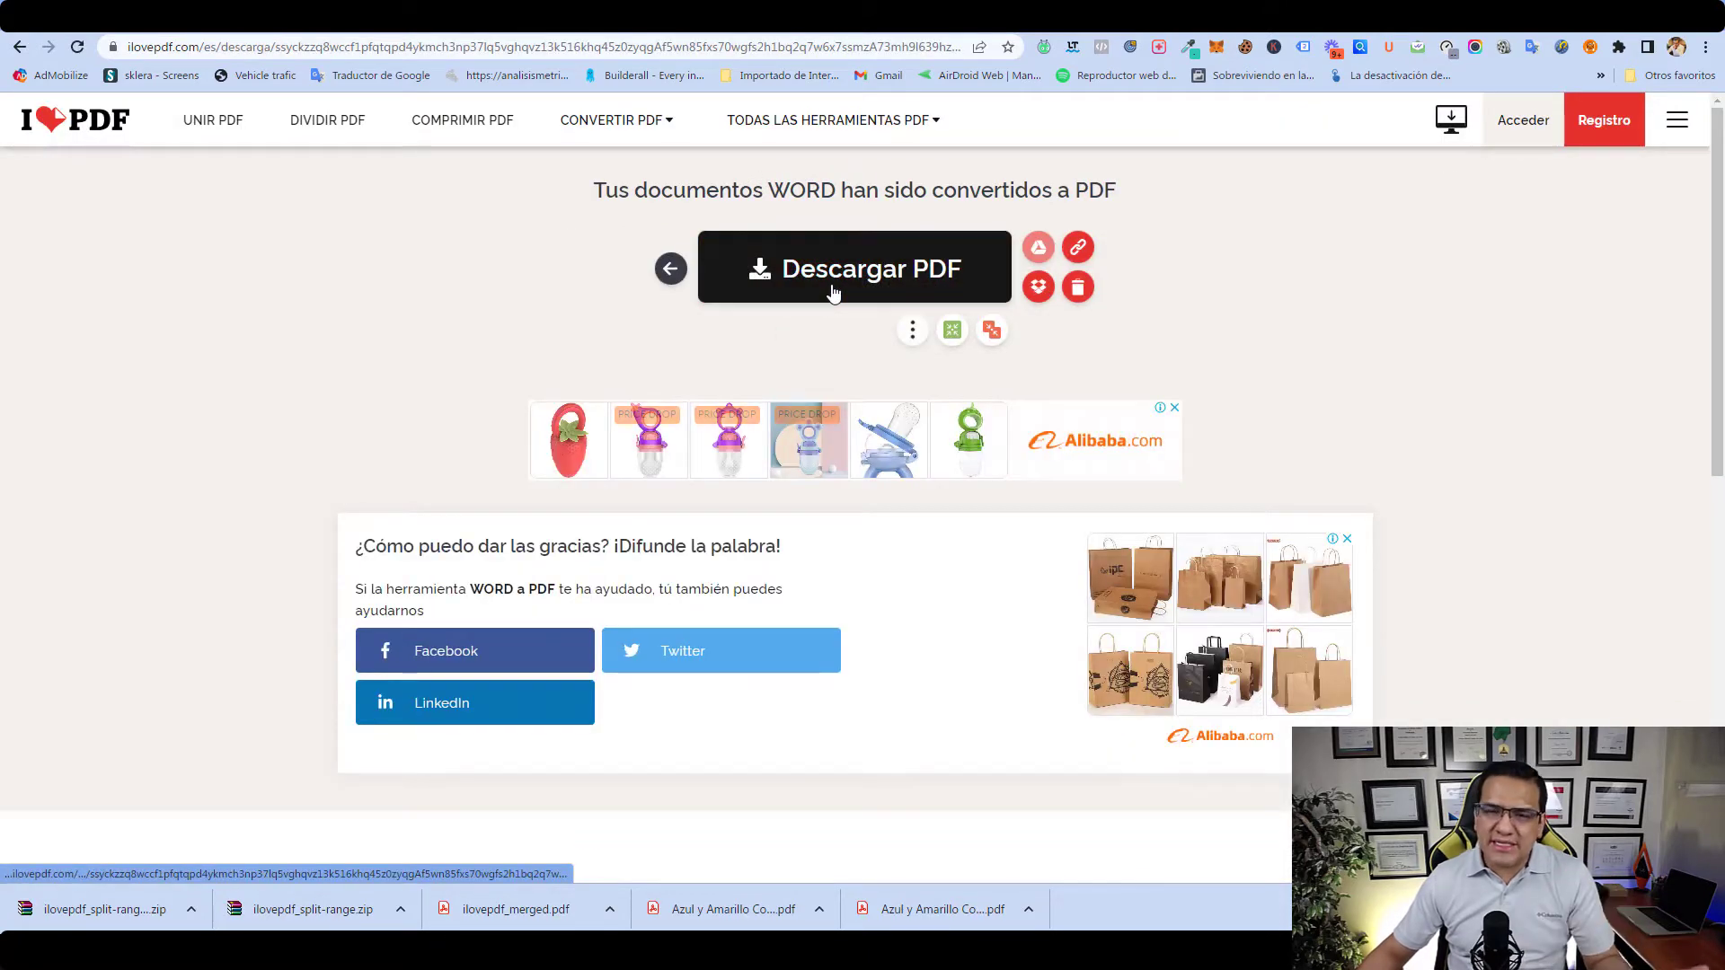
Step: Open the downloaded PDF, confirm the added test text is intact, and return to iLovePDF
left_click(133, 914)
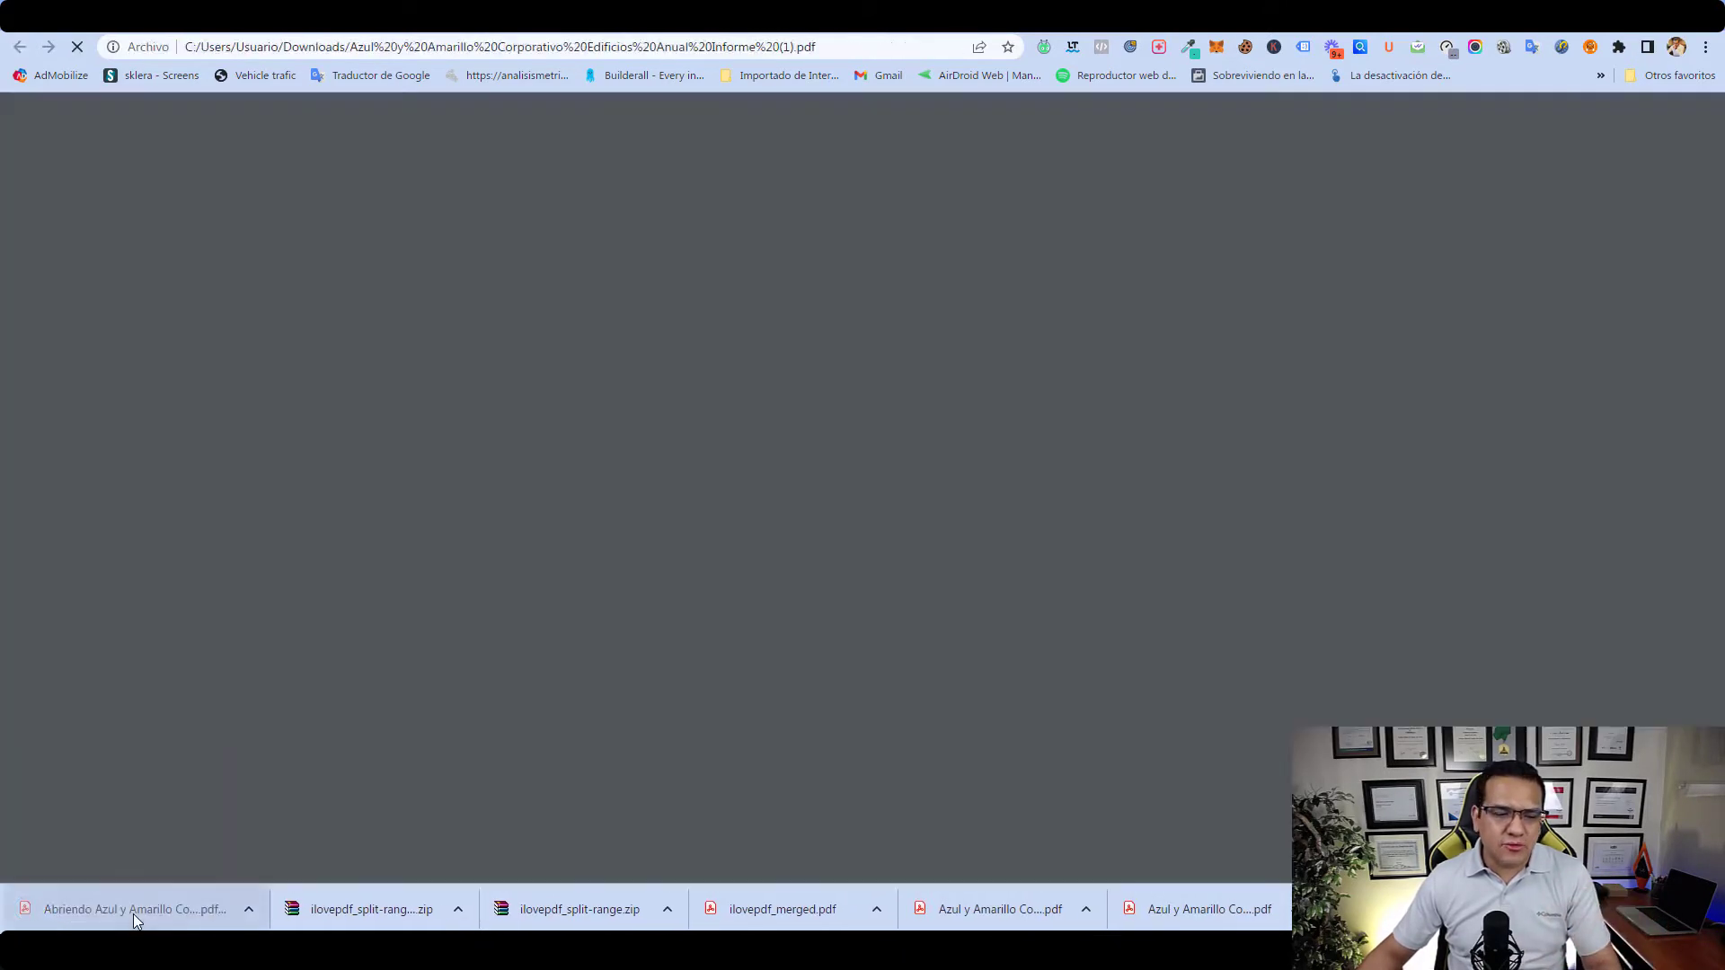
scroll(1042, 751, "down", 3, "ctrl")
scroll(1005, 719, "down", 5)
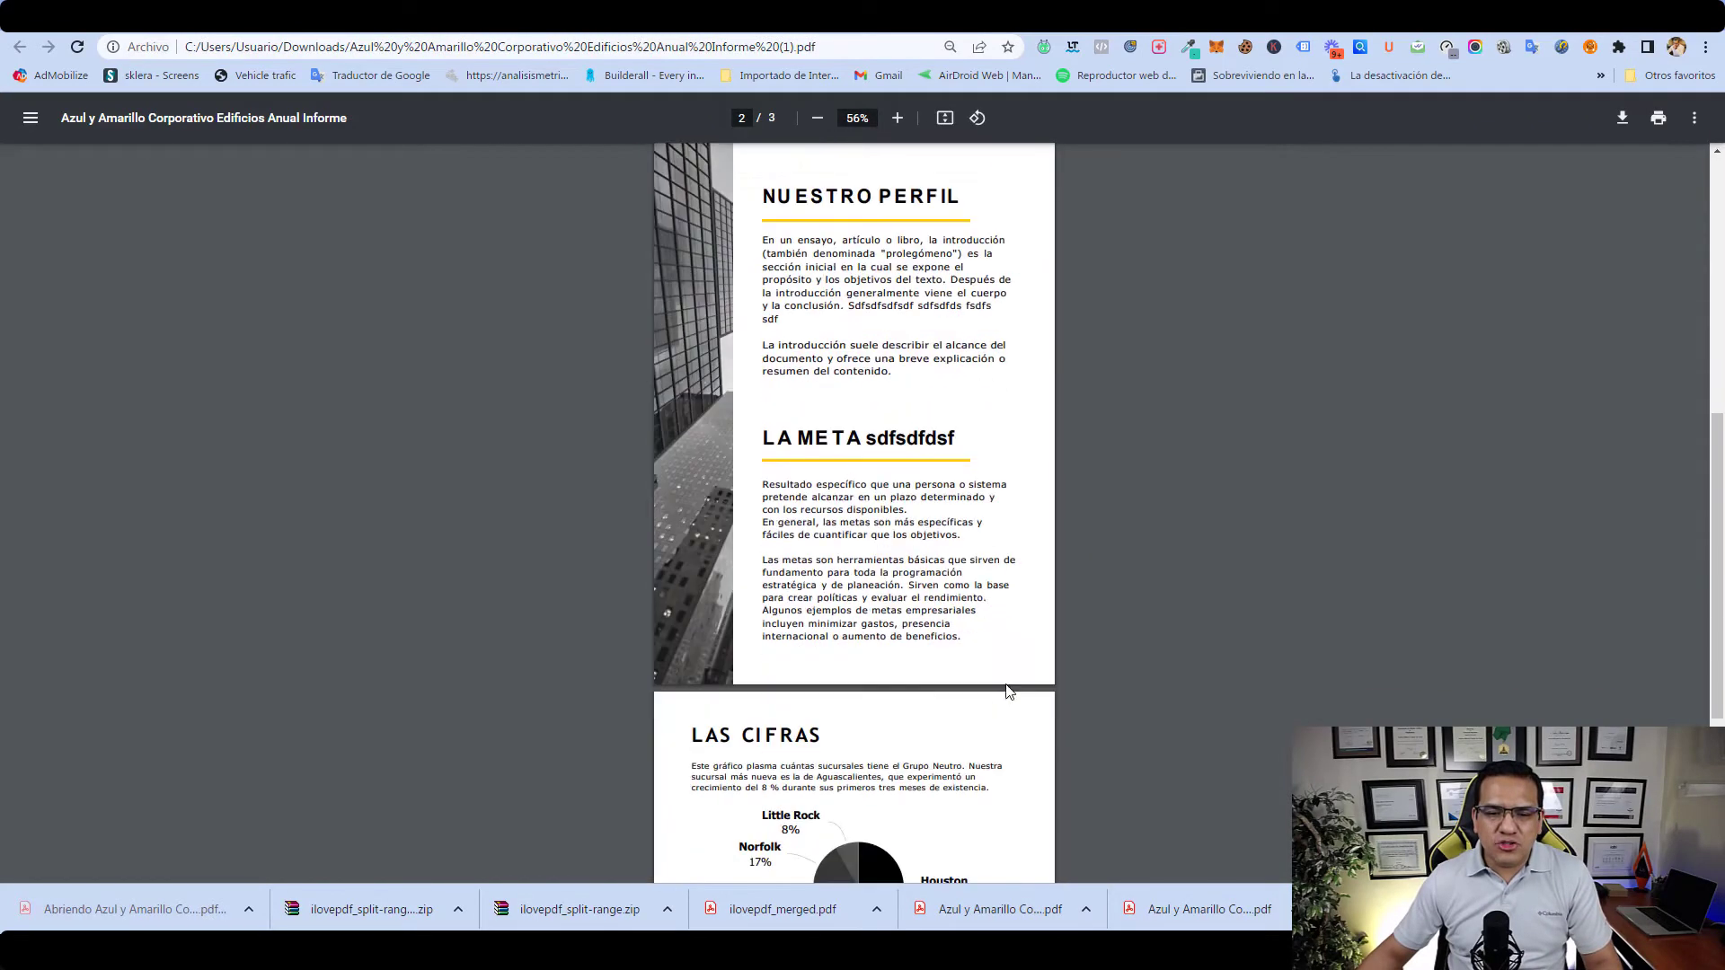
scroll(1006, 720, "up", 3, "ctrl")
scroll(1085, 566, "up", 4, "ctrl")
left_click_drag(885, 585, 884, 586)
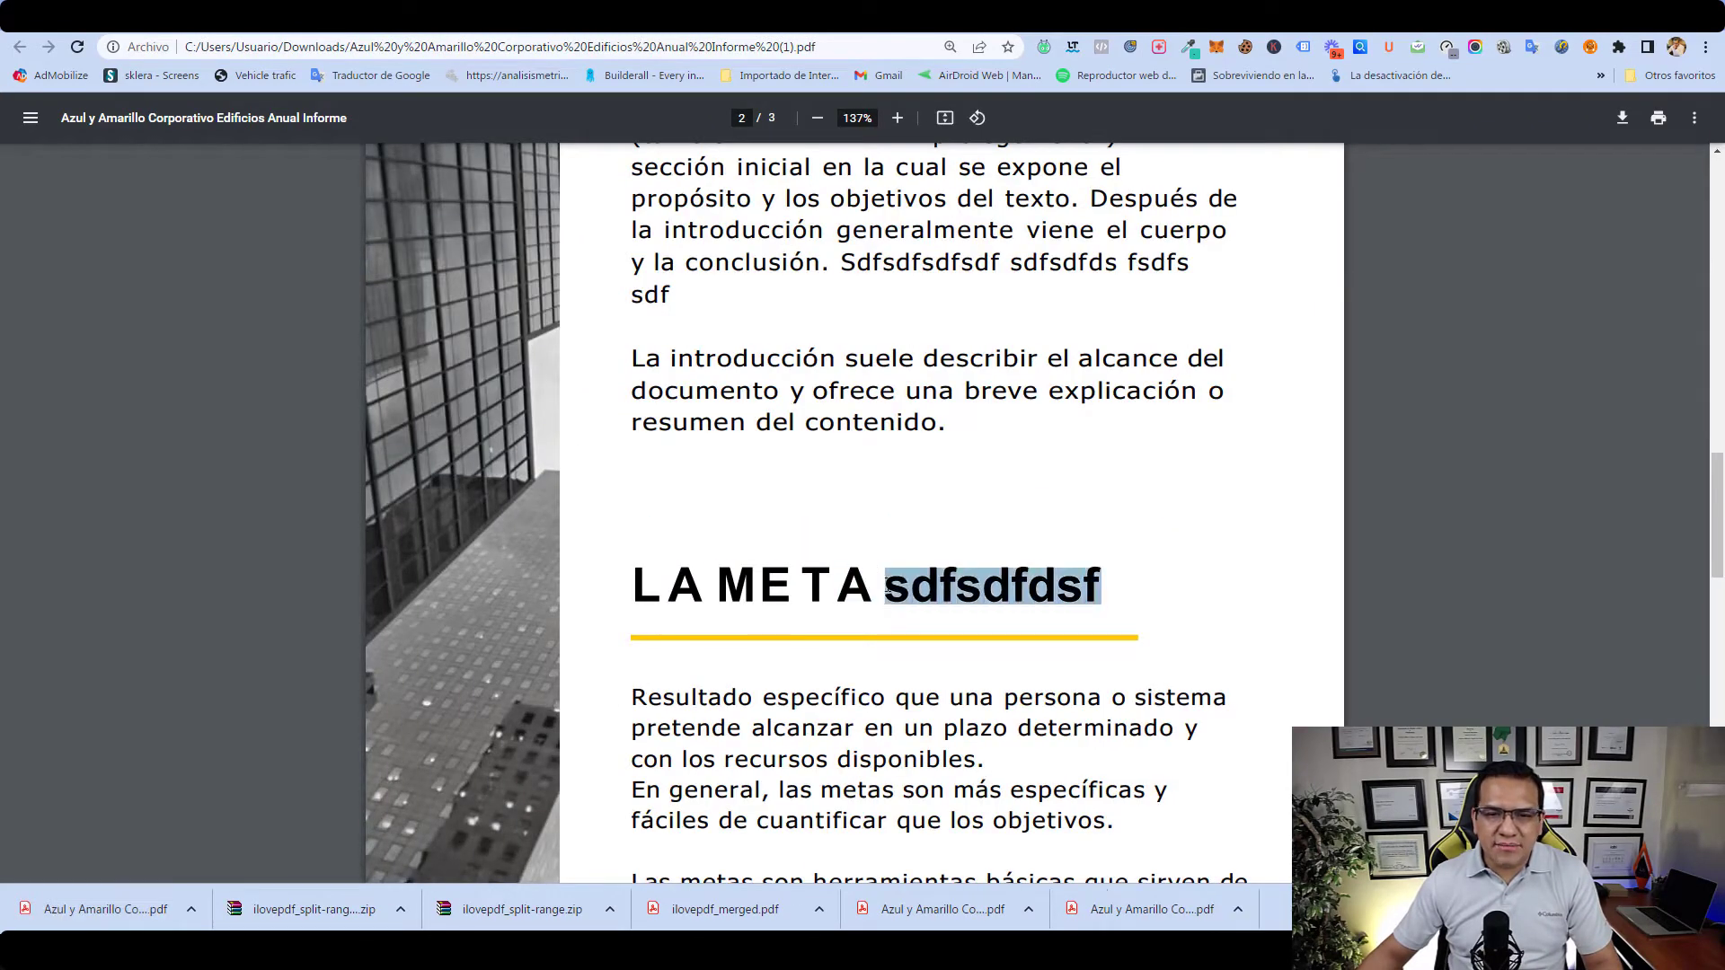
scroll(886, 586, "up", 2)
left_click(761, 447)
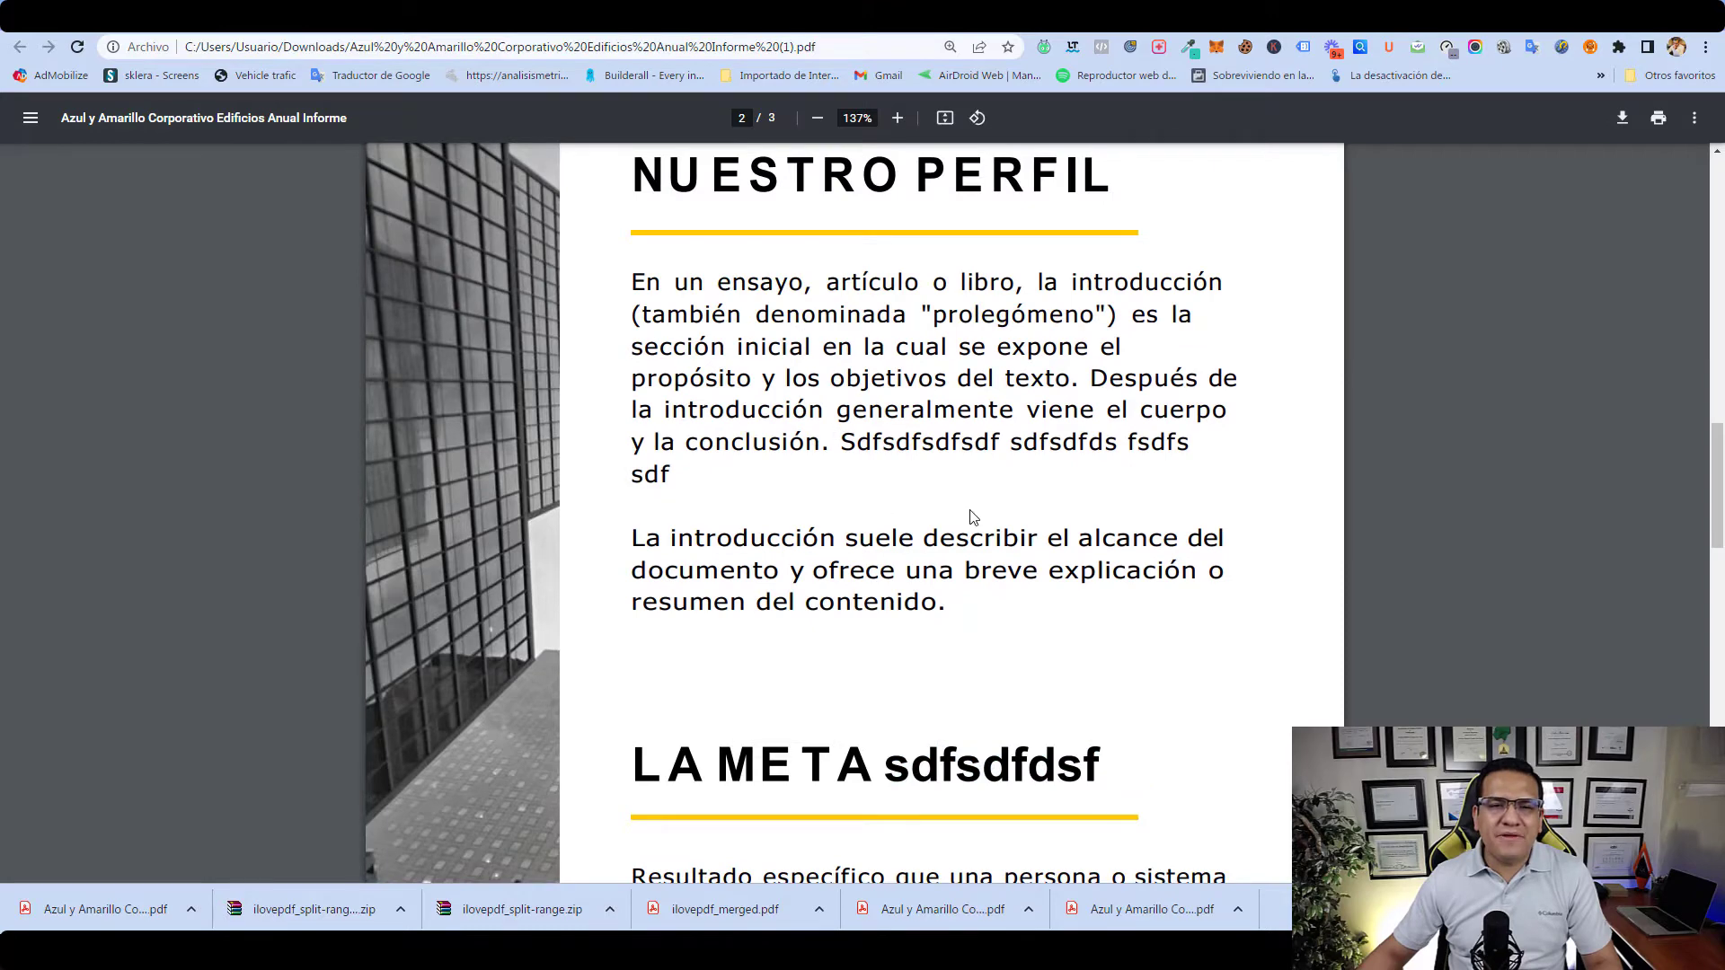
scroll(970, 517, "down", 3, "ctrl")
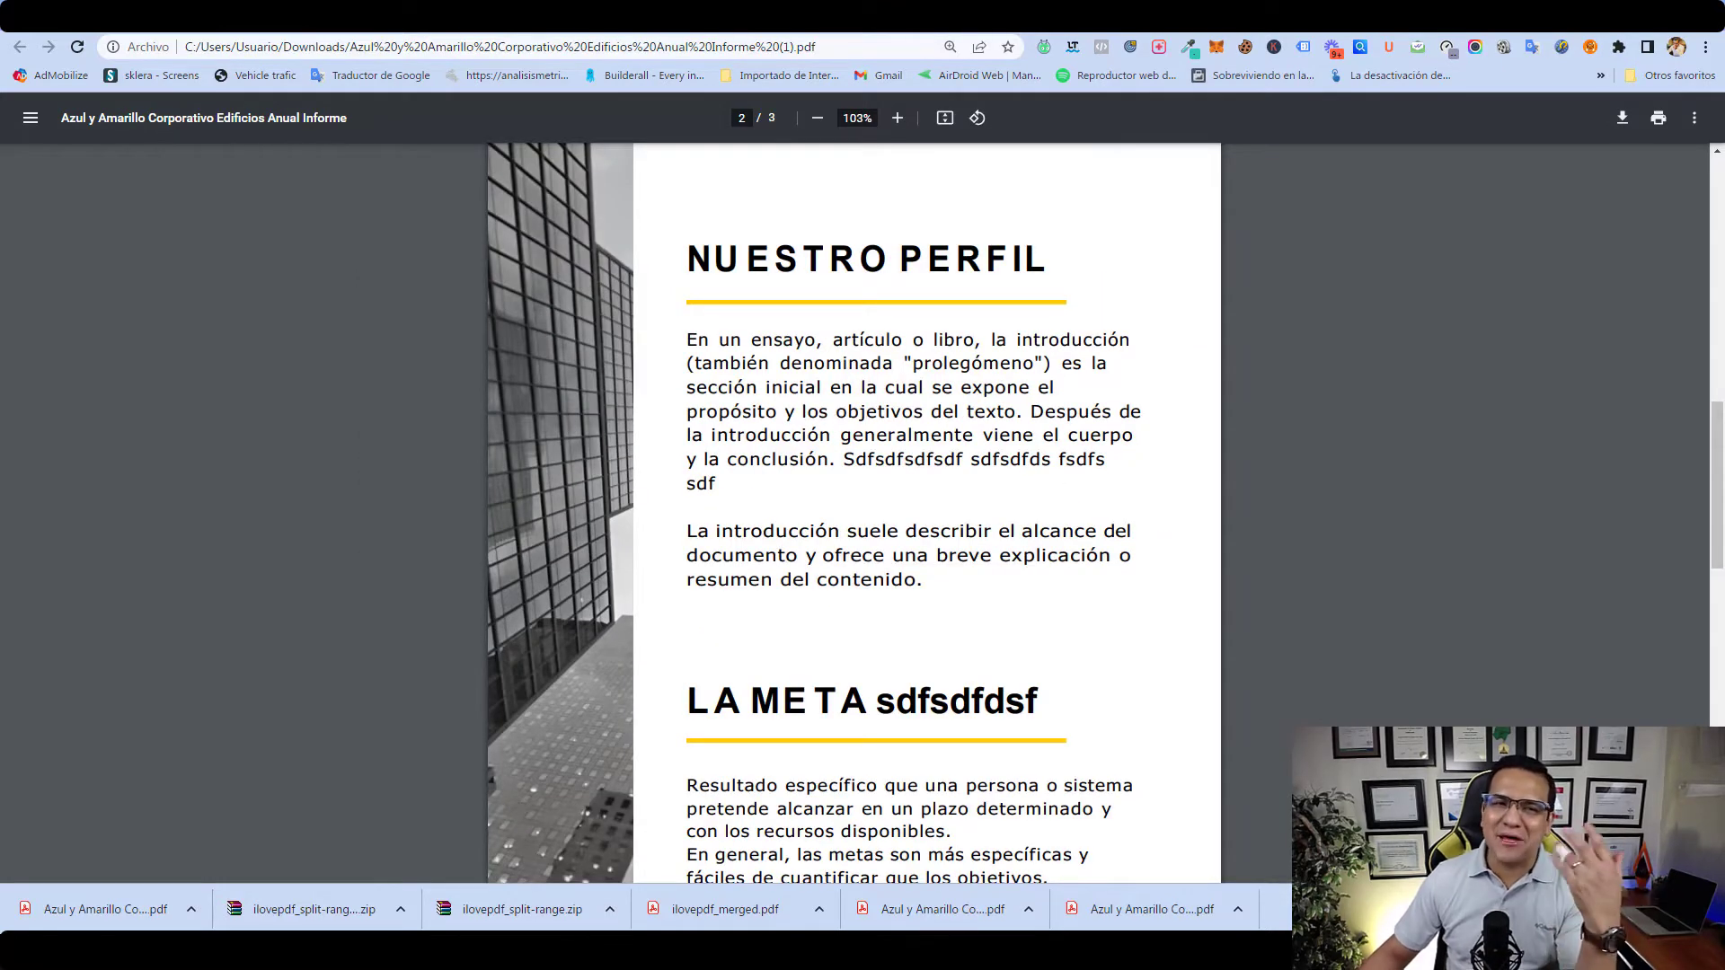
left_click(54, 16)
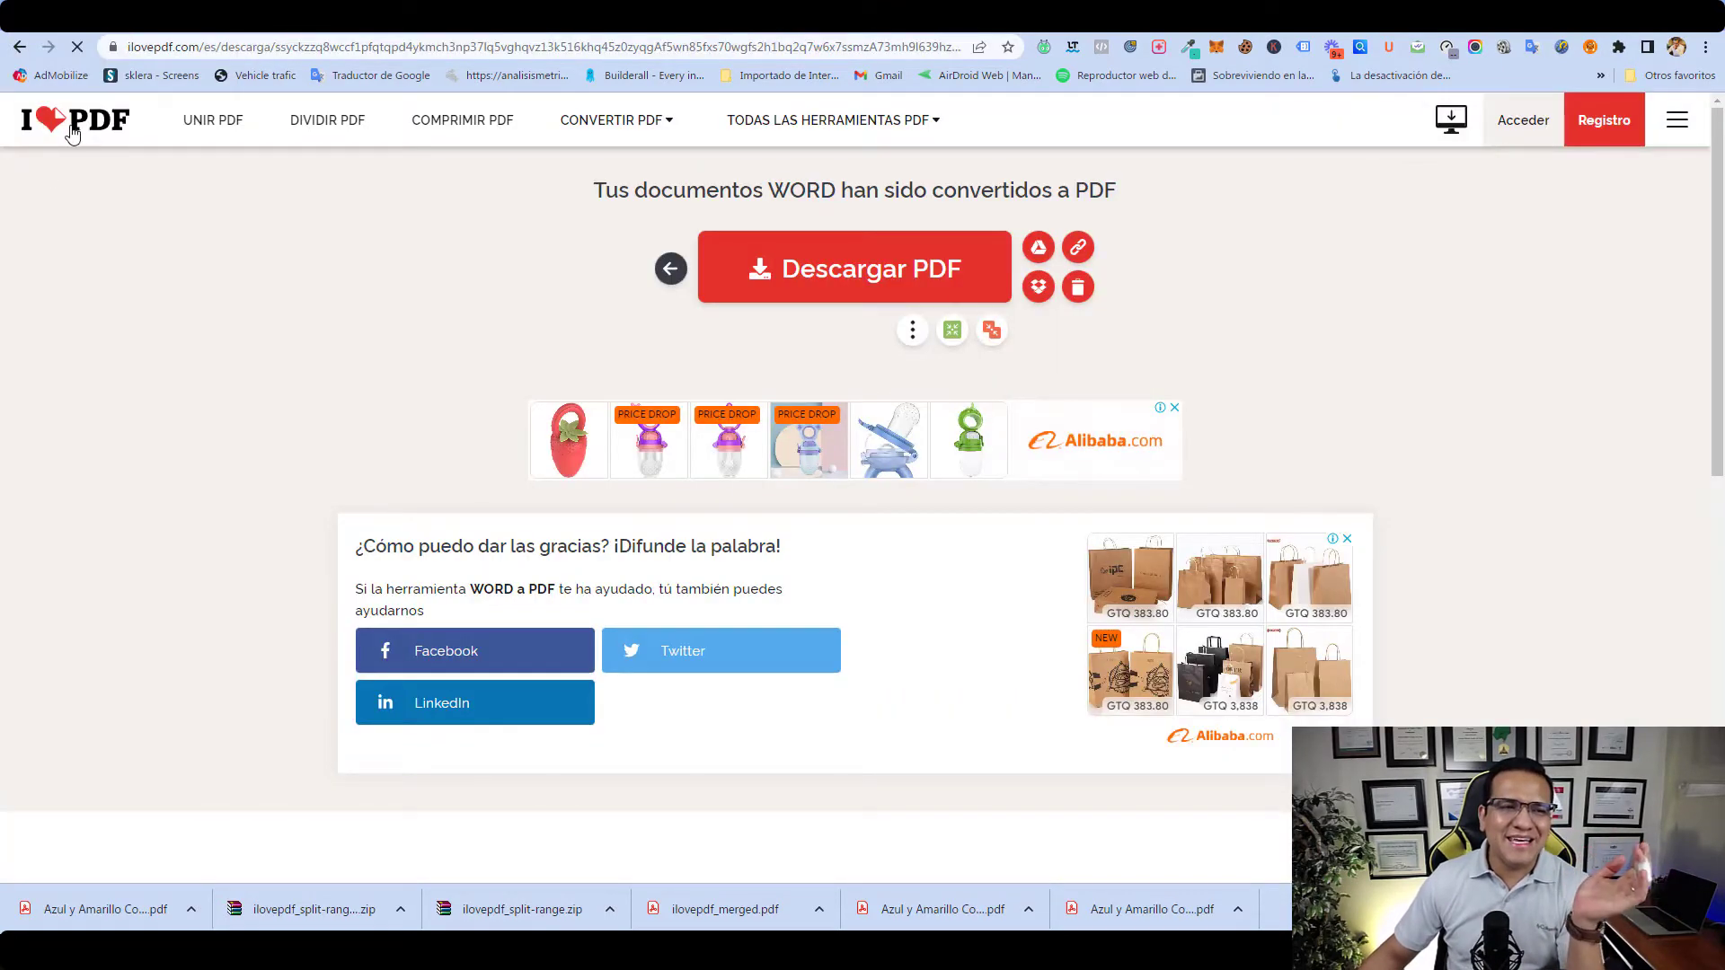
Step: Open the HTML a PDF tool and bring up its web page URL field
scroll(1675, 601, "down", 3)
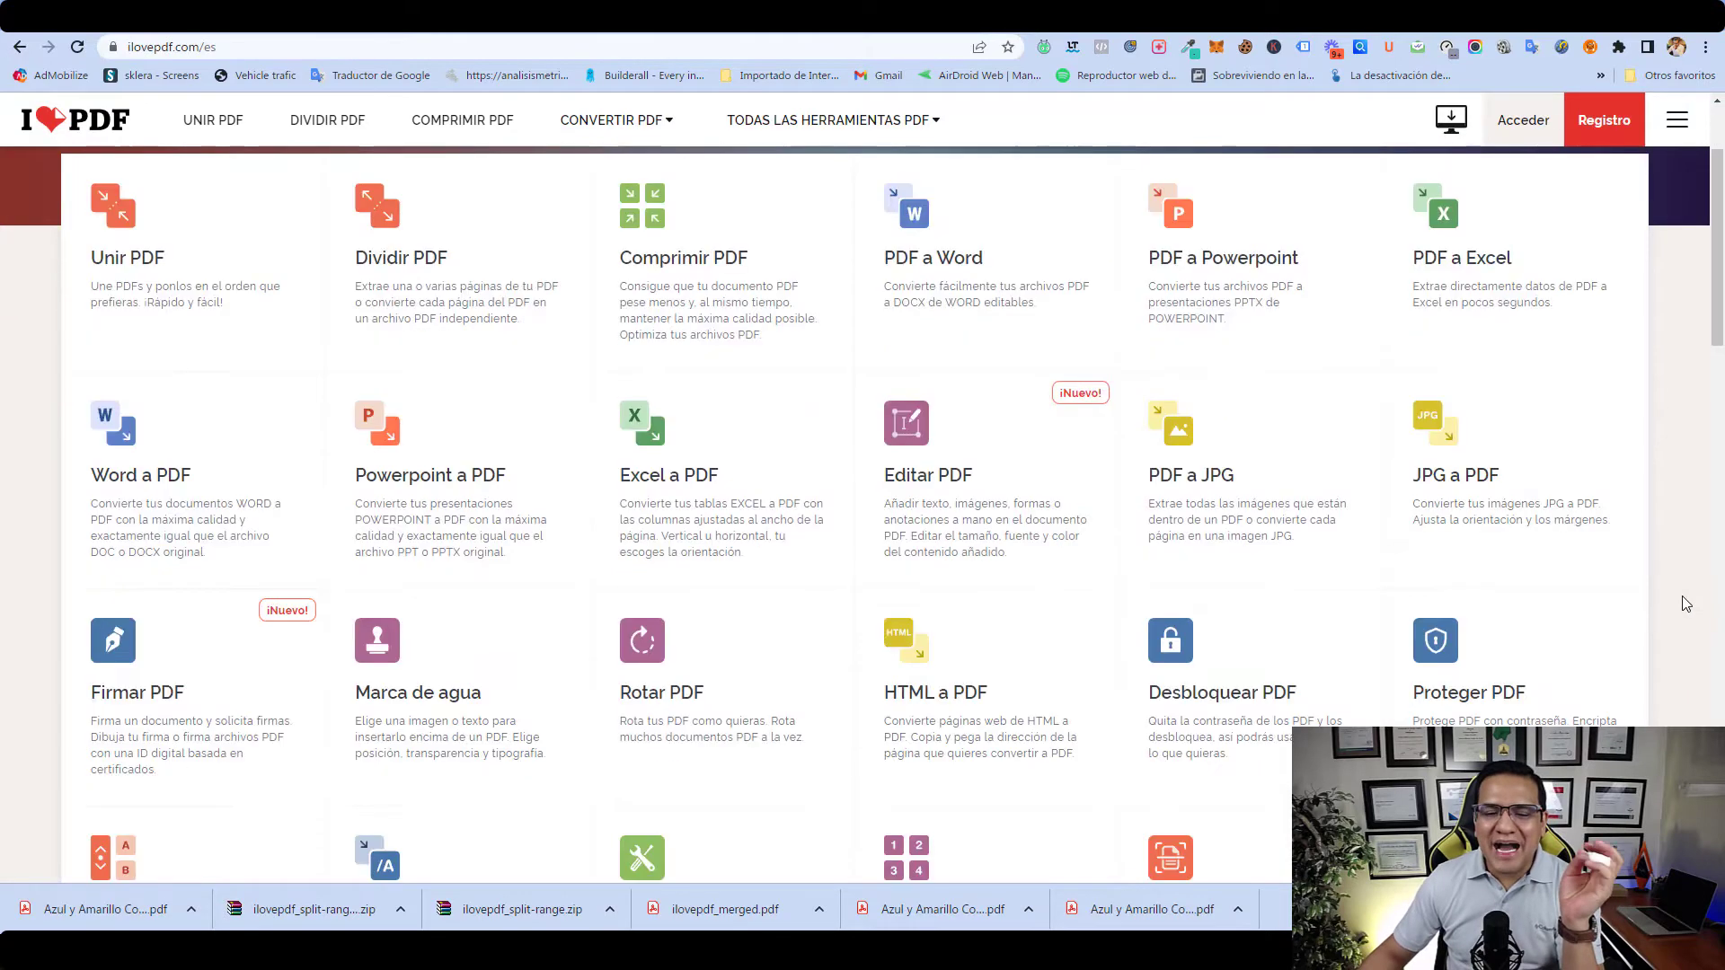
scroll(1679, 601, "down", 1)
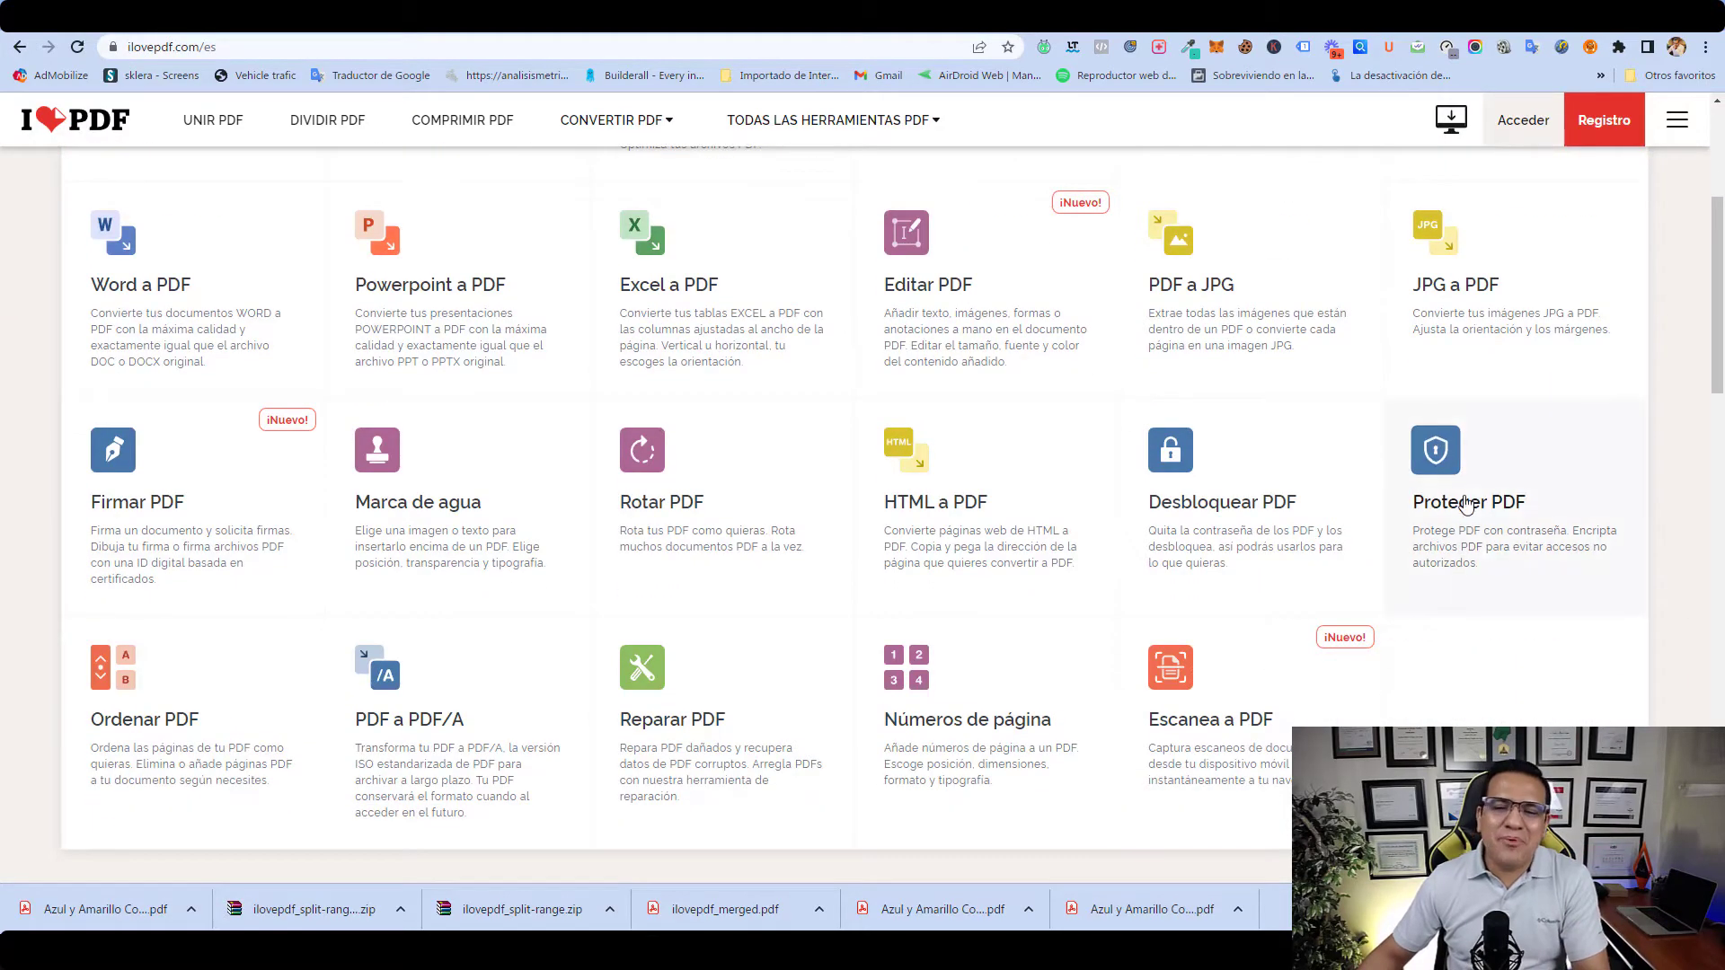
left_click(966, 519)
left_click(879, 332)
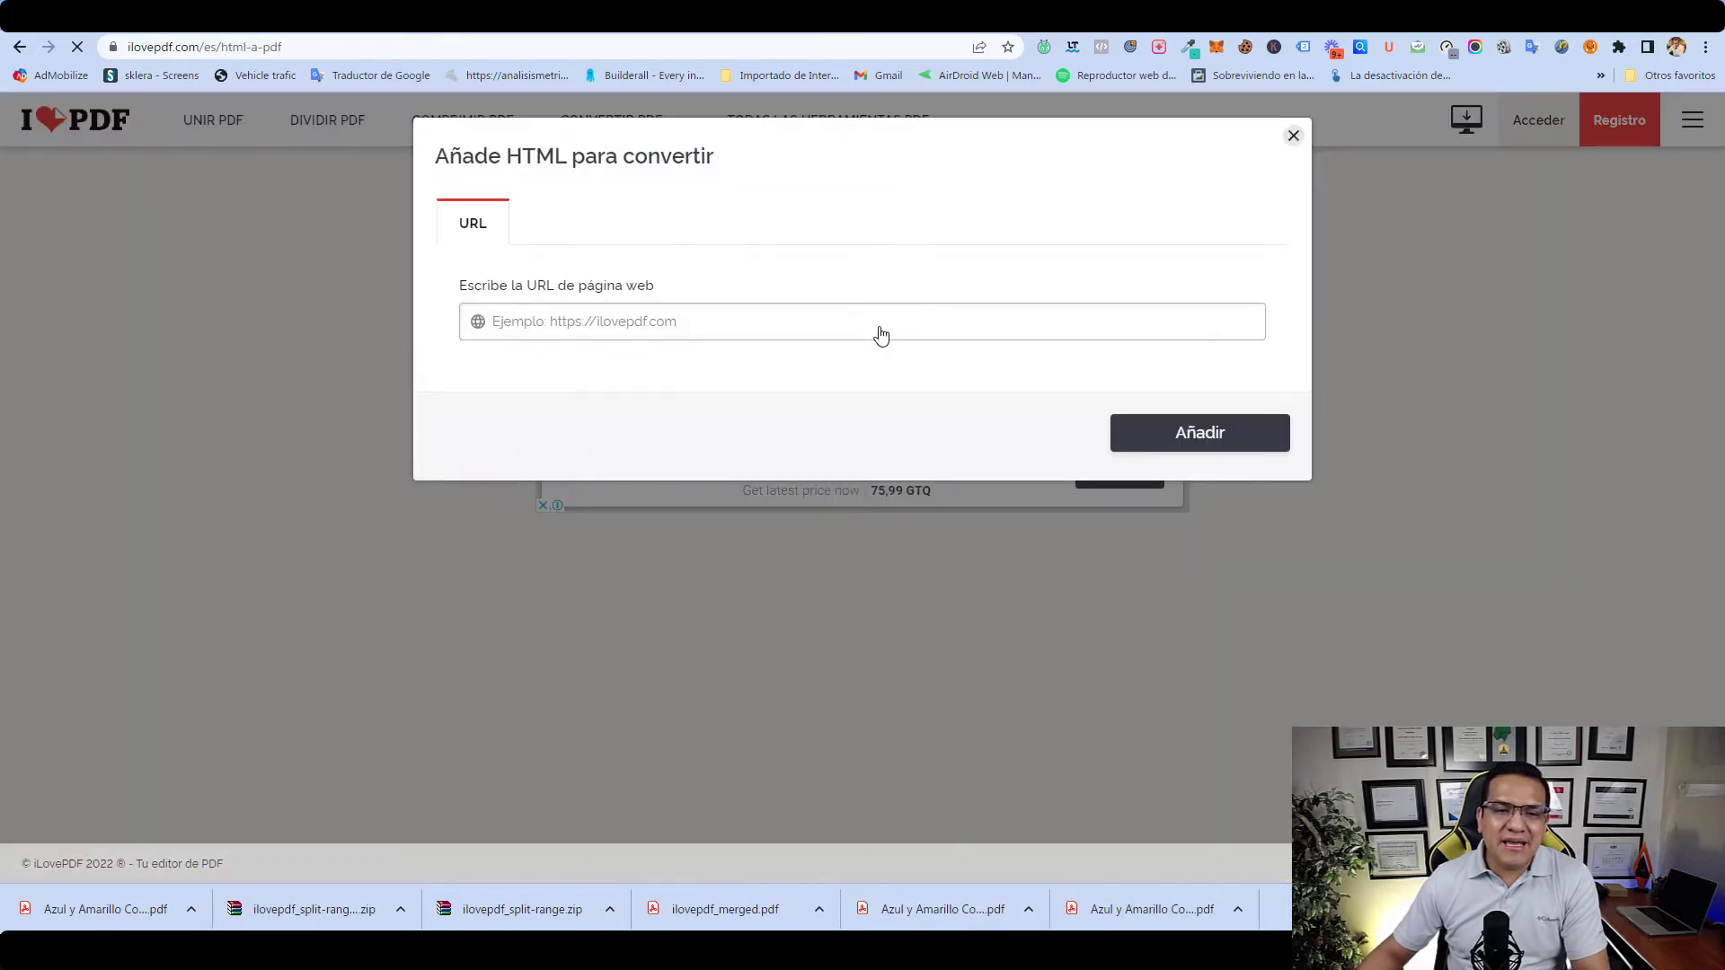
left_click(739, 318)
Step: Load the betolopez website in a new browser tab and scroll through it
key("ctrl+t")
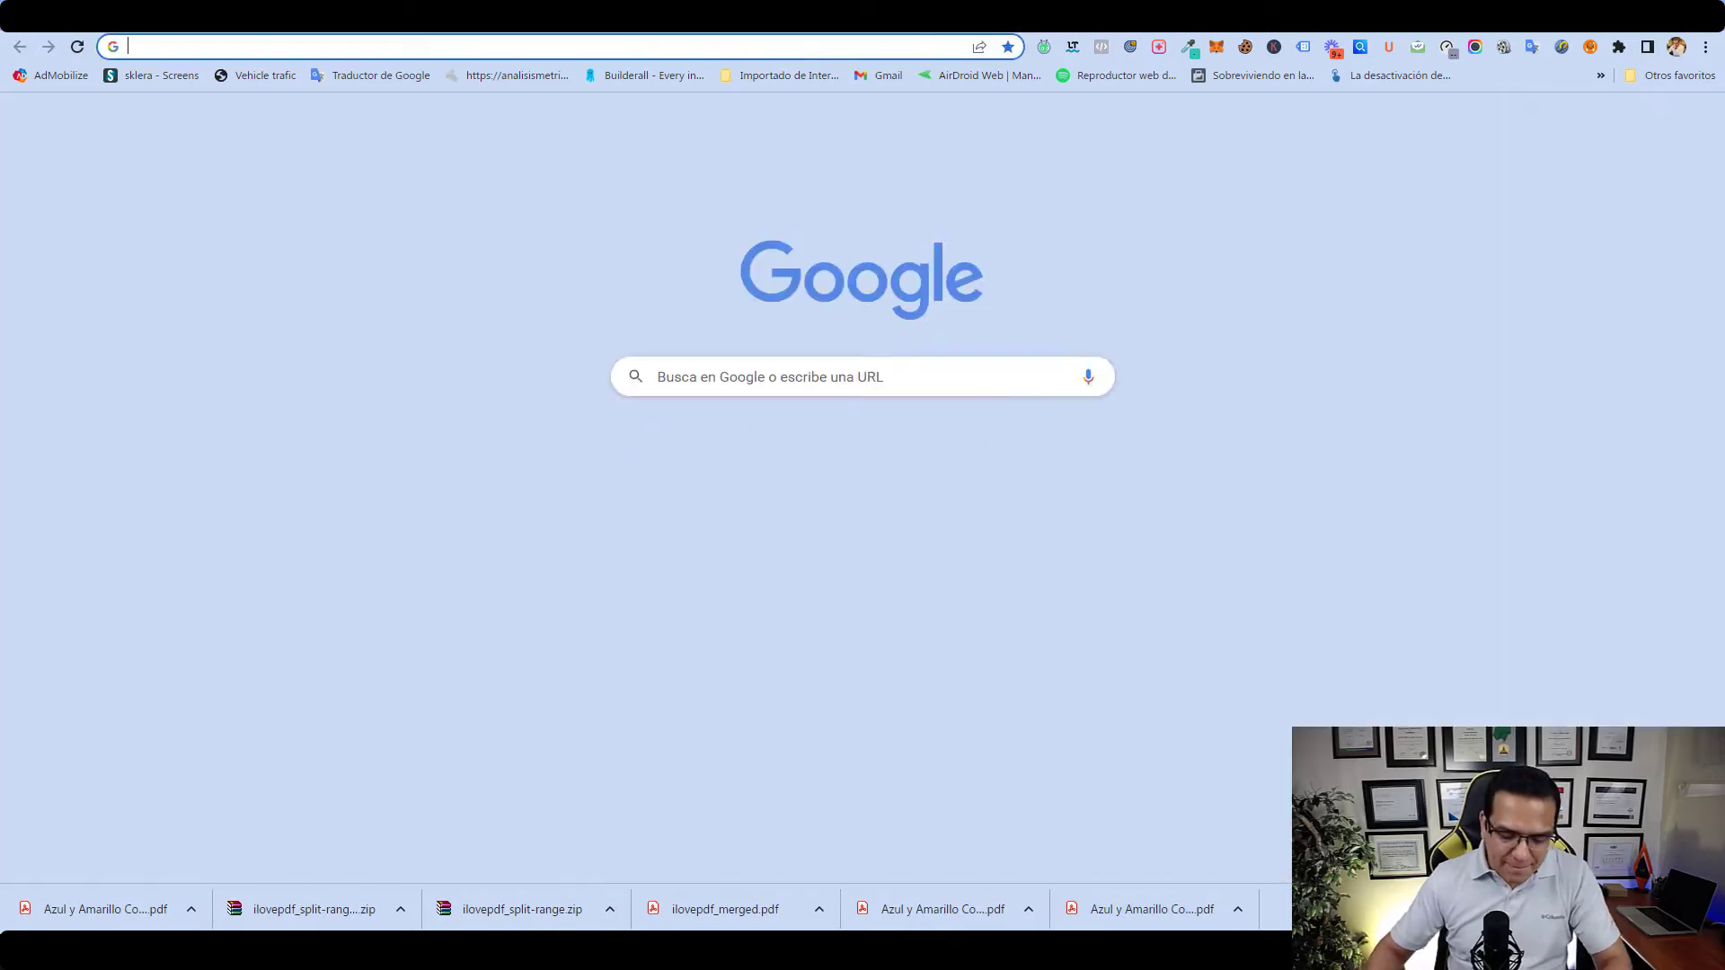
type("betolopez")
key("Return")
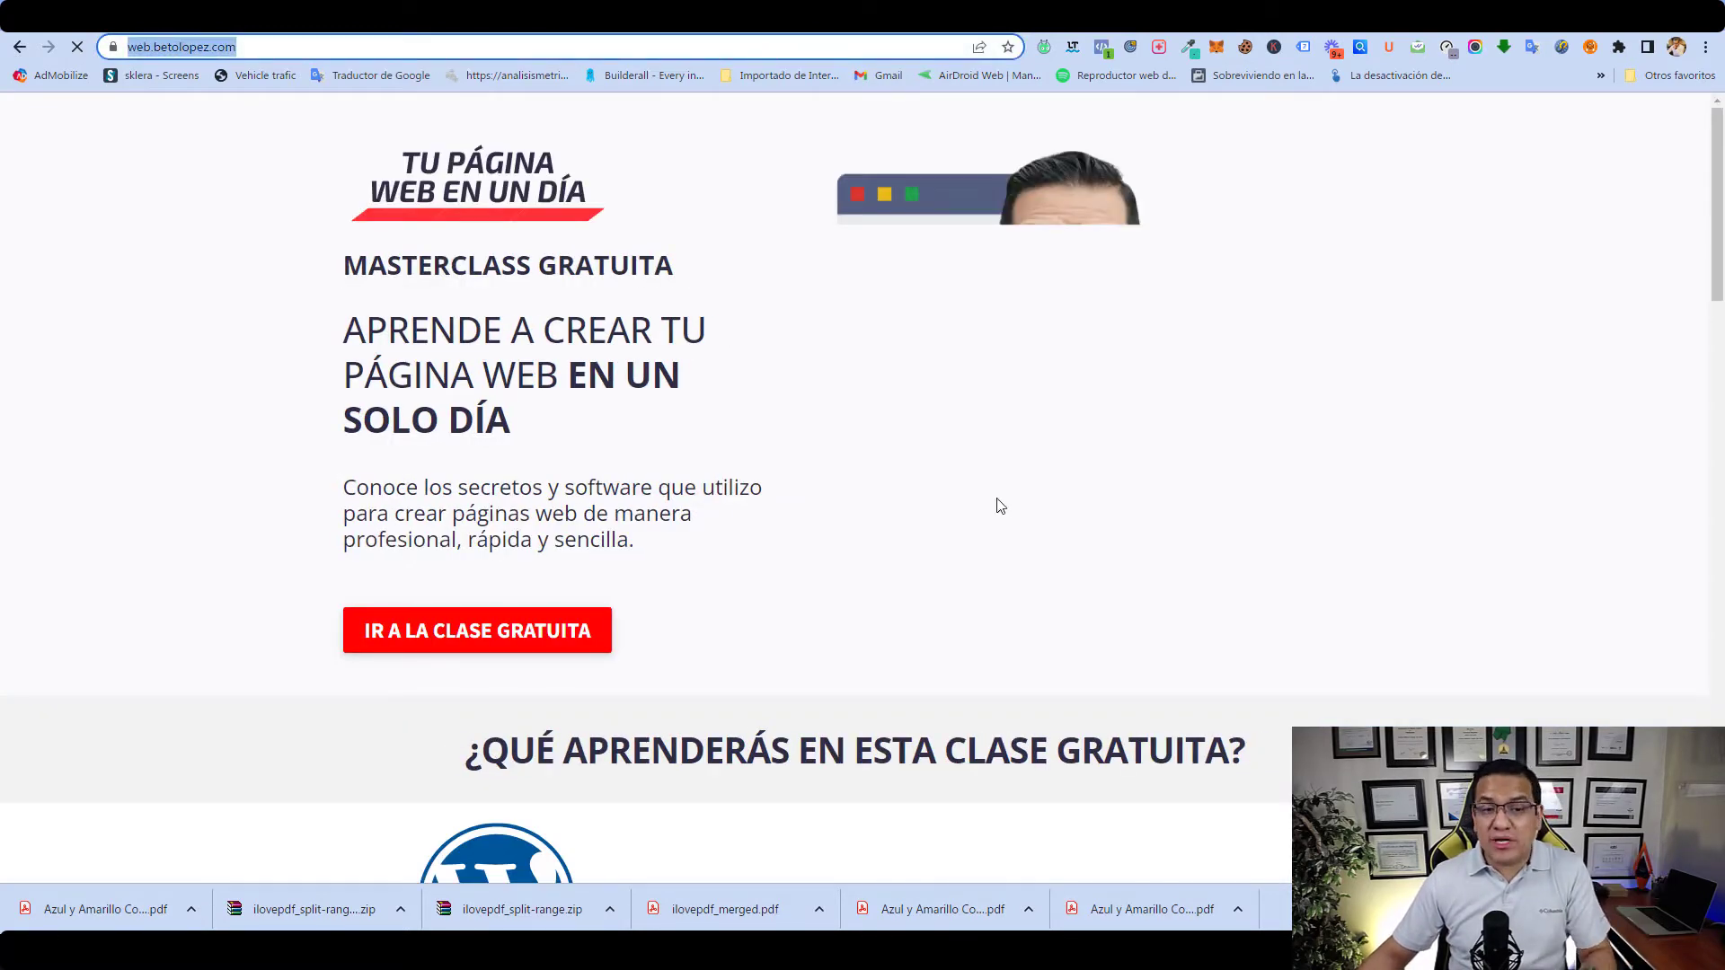
scroll(1435, 529, "down", 10)
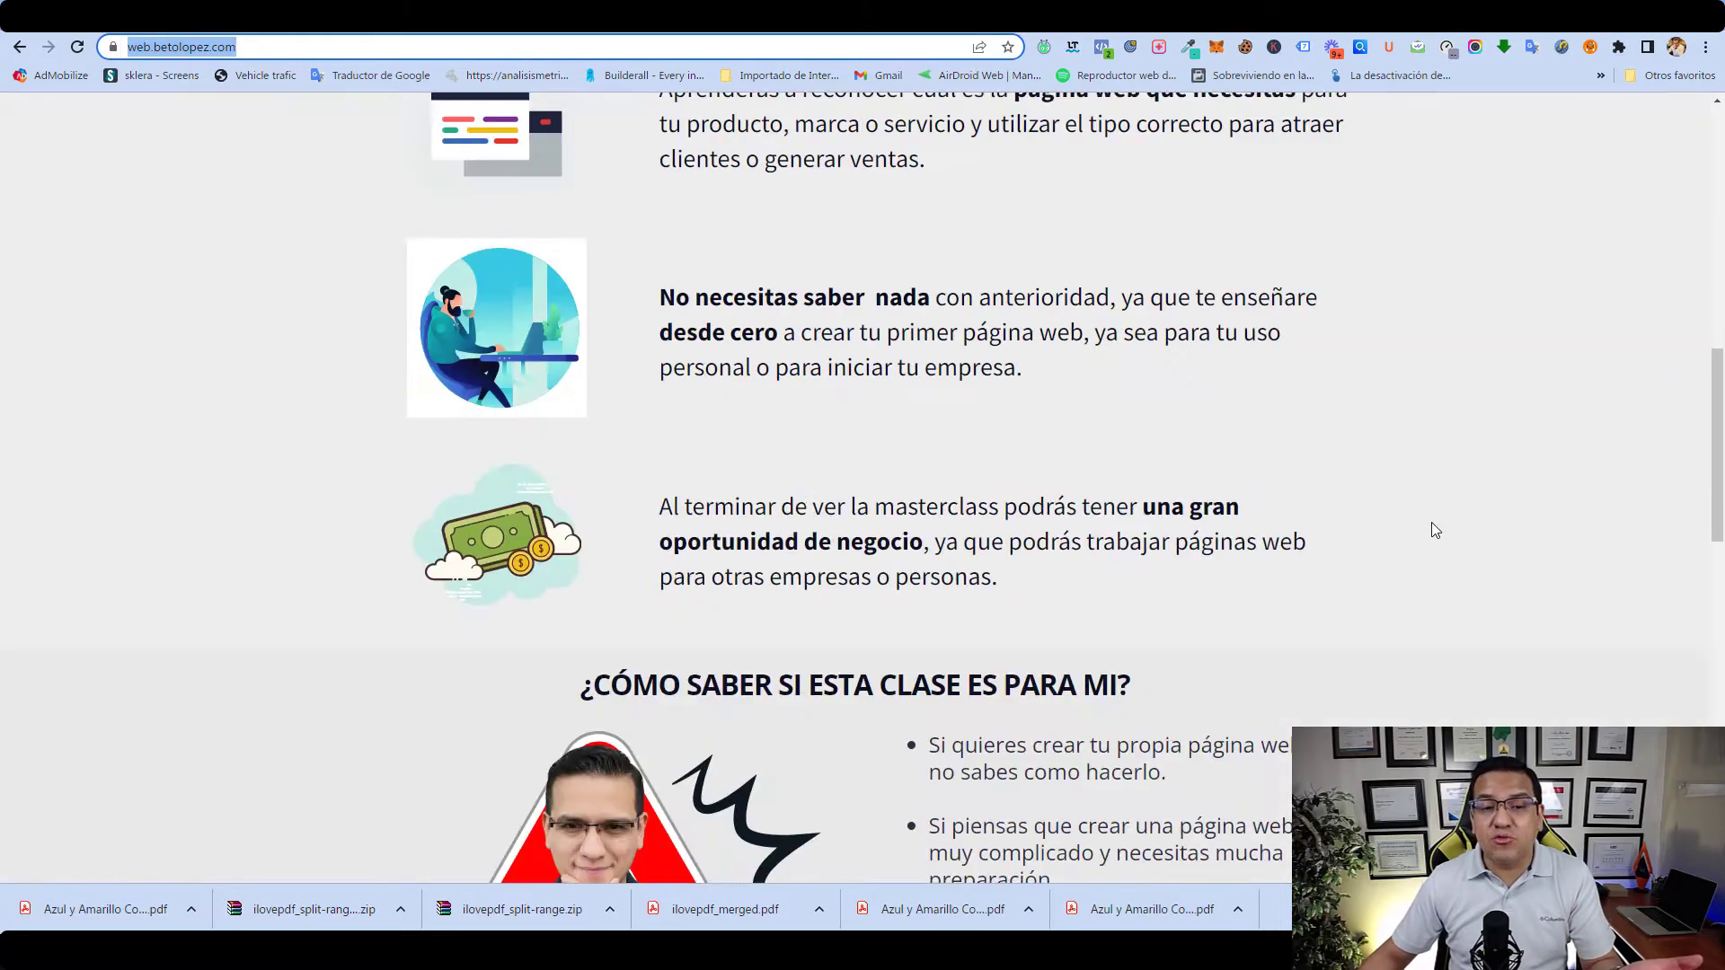
scroll(1431, 523, "down", 3)
scroll(1414, 535, "down", 8)
scroll(1396, 552, "up", 14)
scroll(1432, 561, "up", 8)
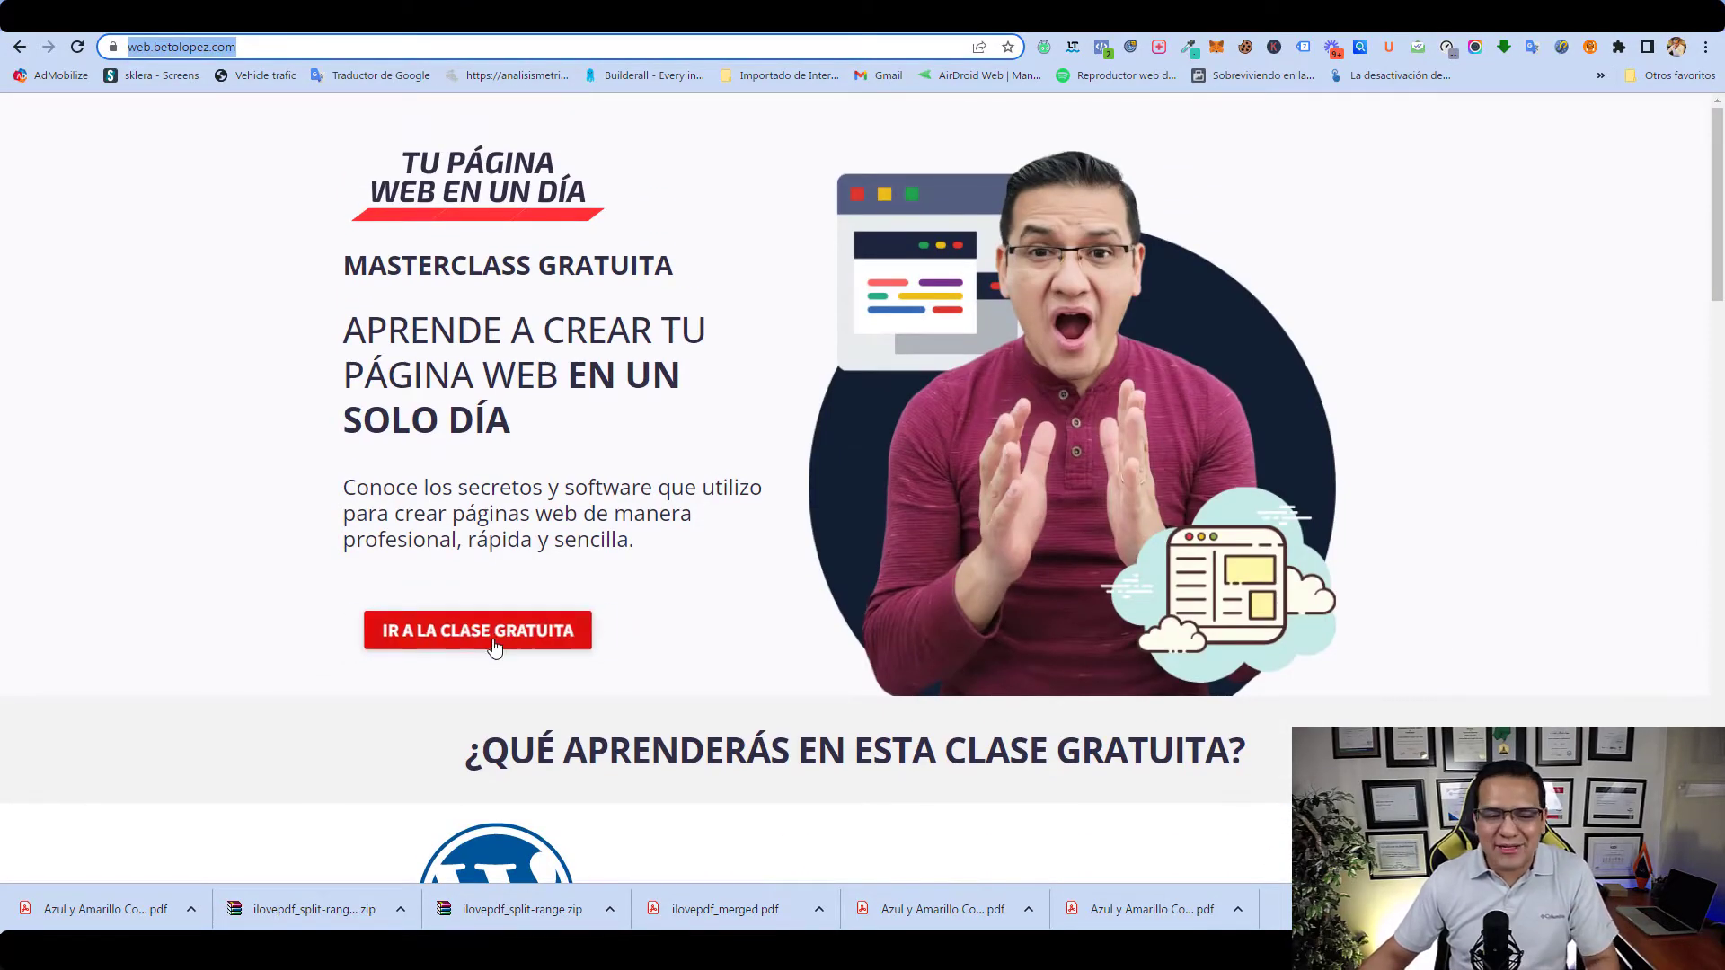
left_click(498, 640)
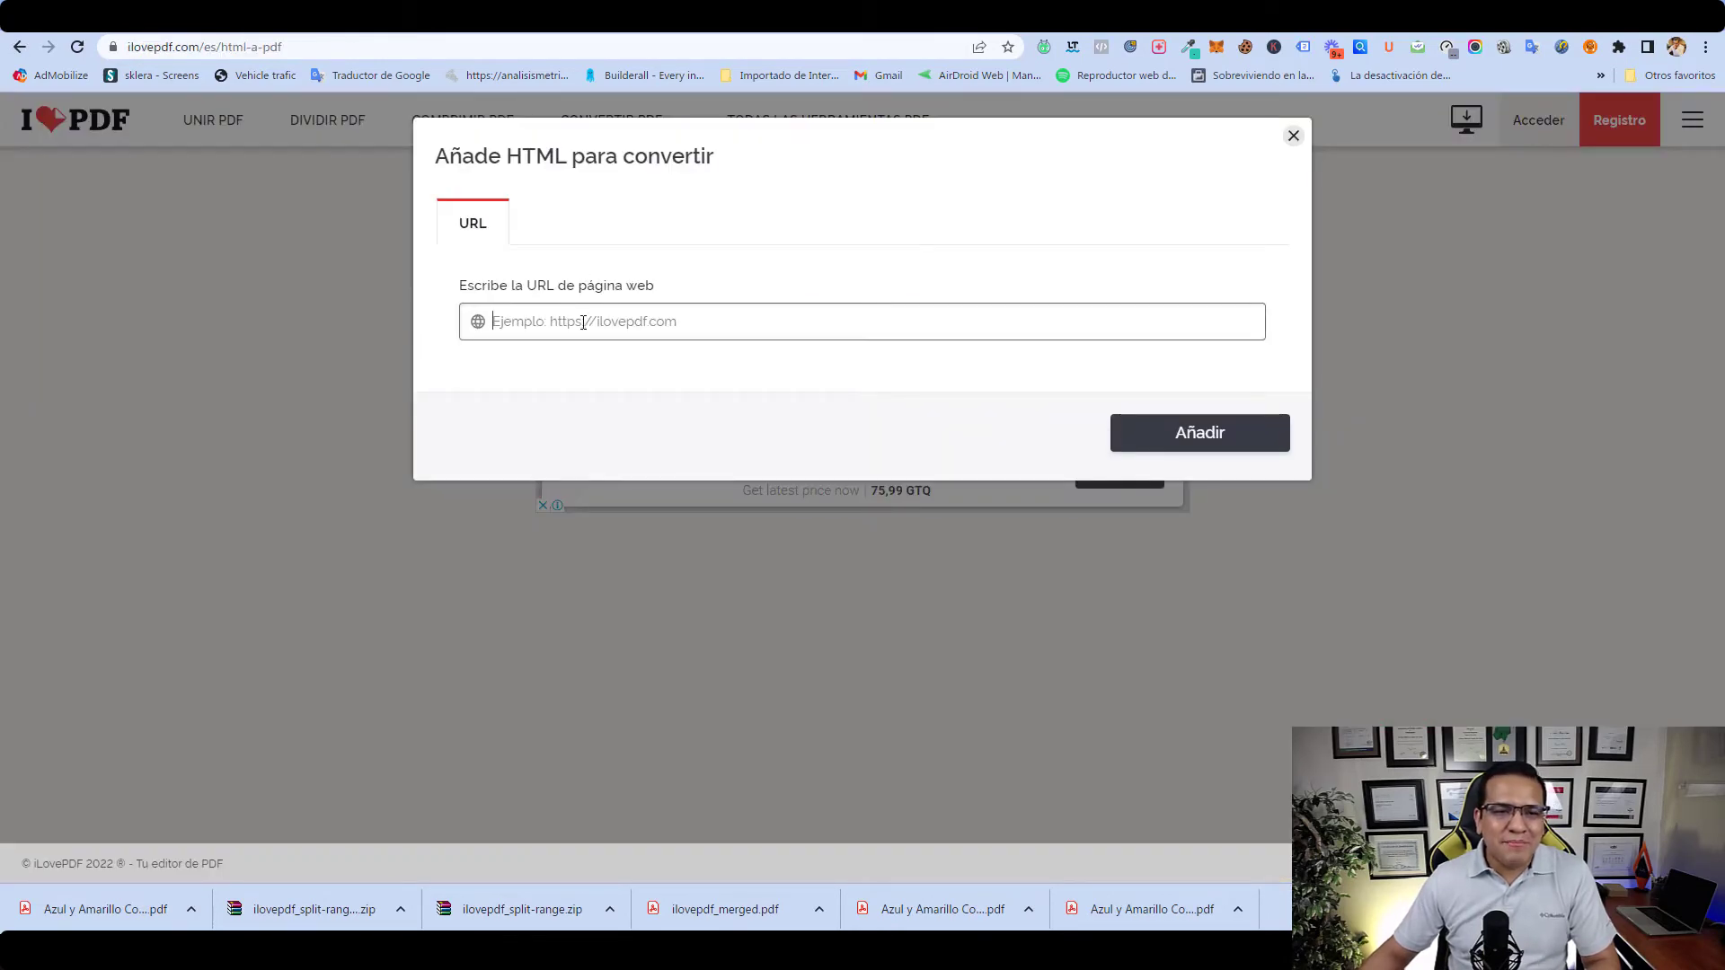
Step: Add the web.betolopez.com page and set Horizontal (landscape) orientation for the conversion
left_click(1199, 432)
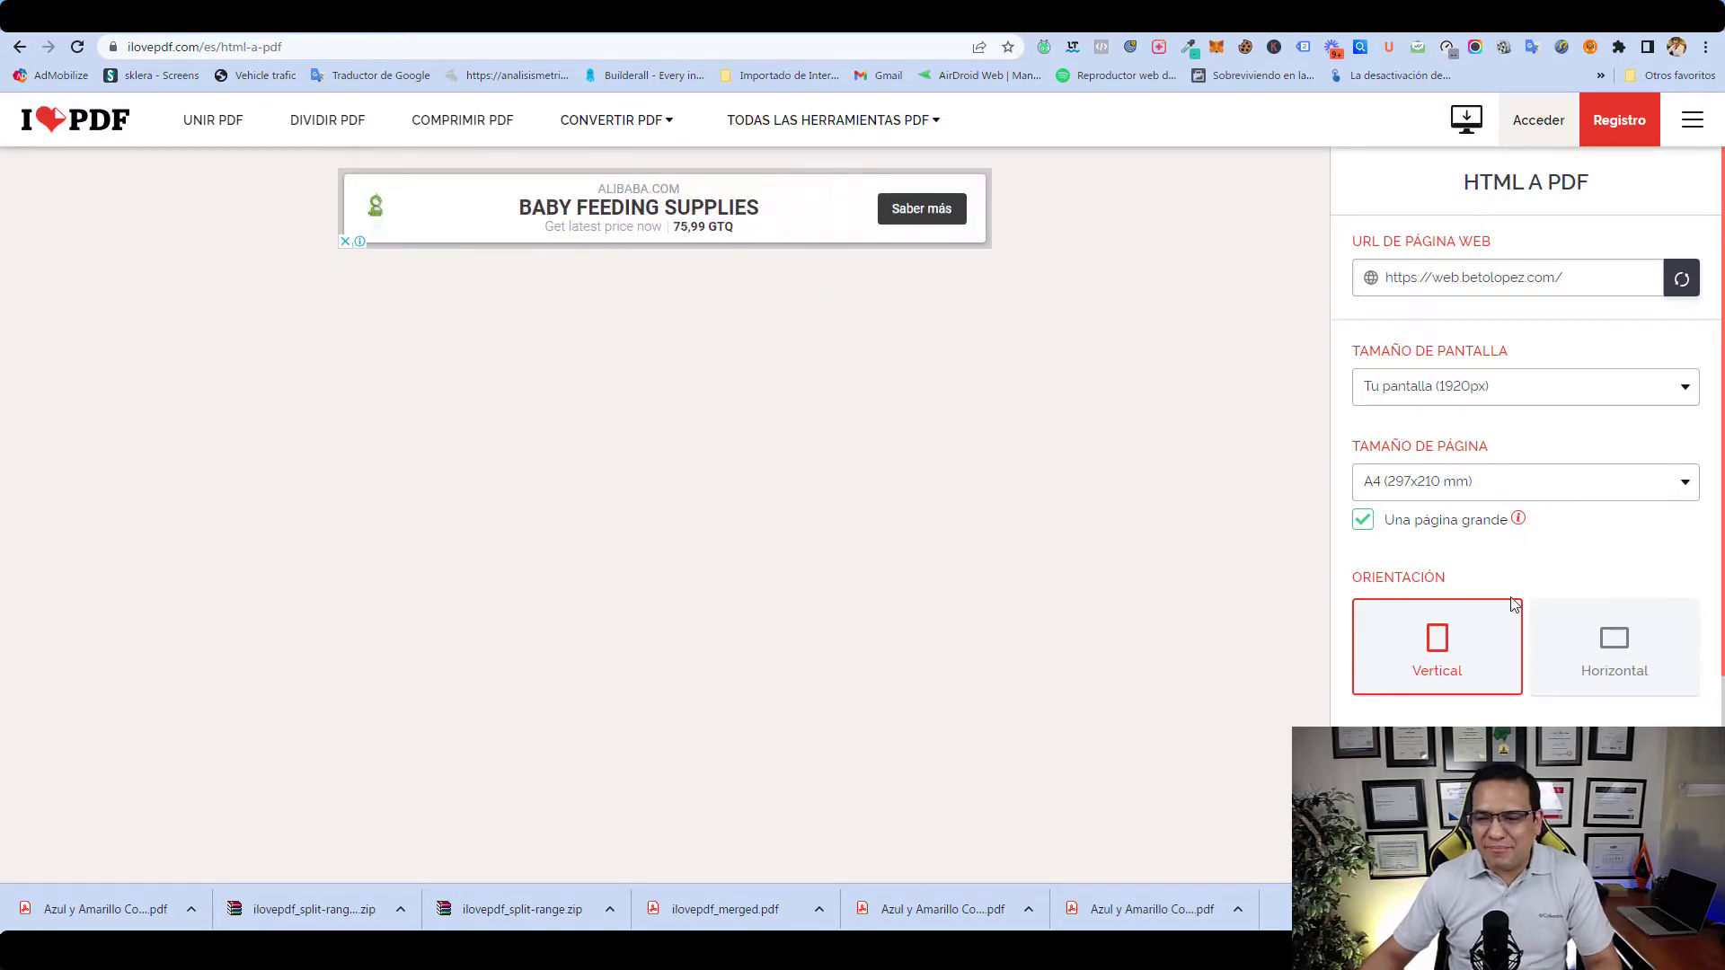
scroll(1513, 605, "down", 1)
left_click(1604, 584)
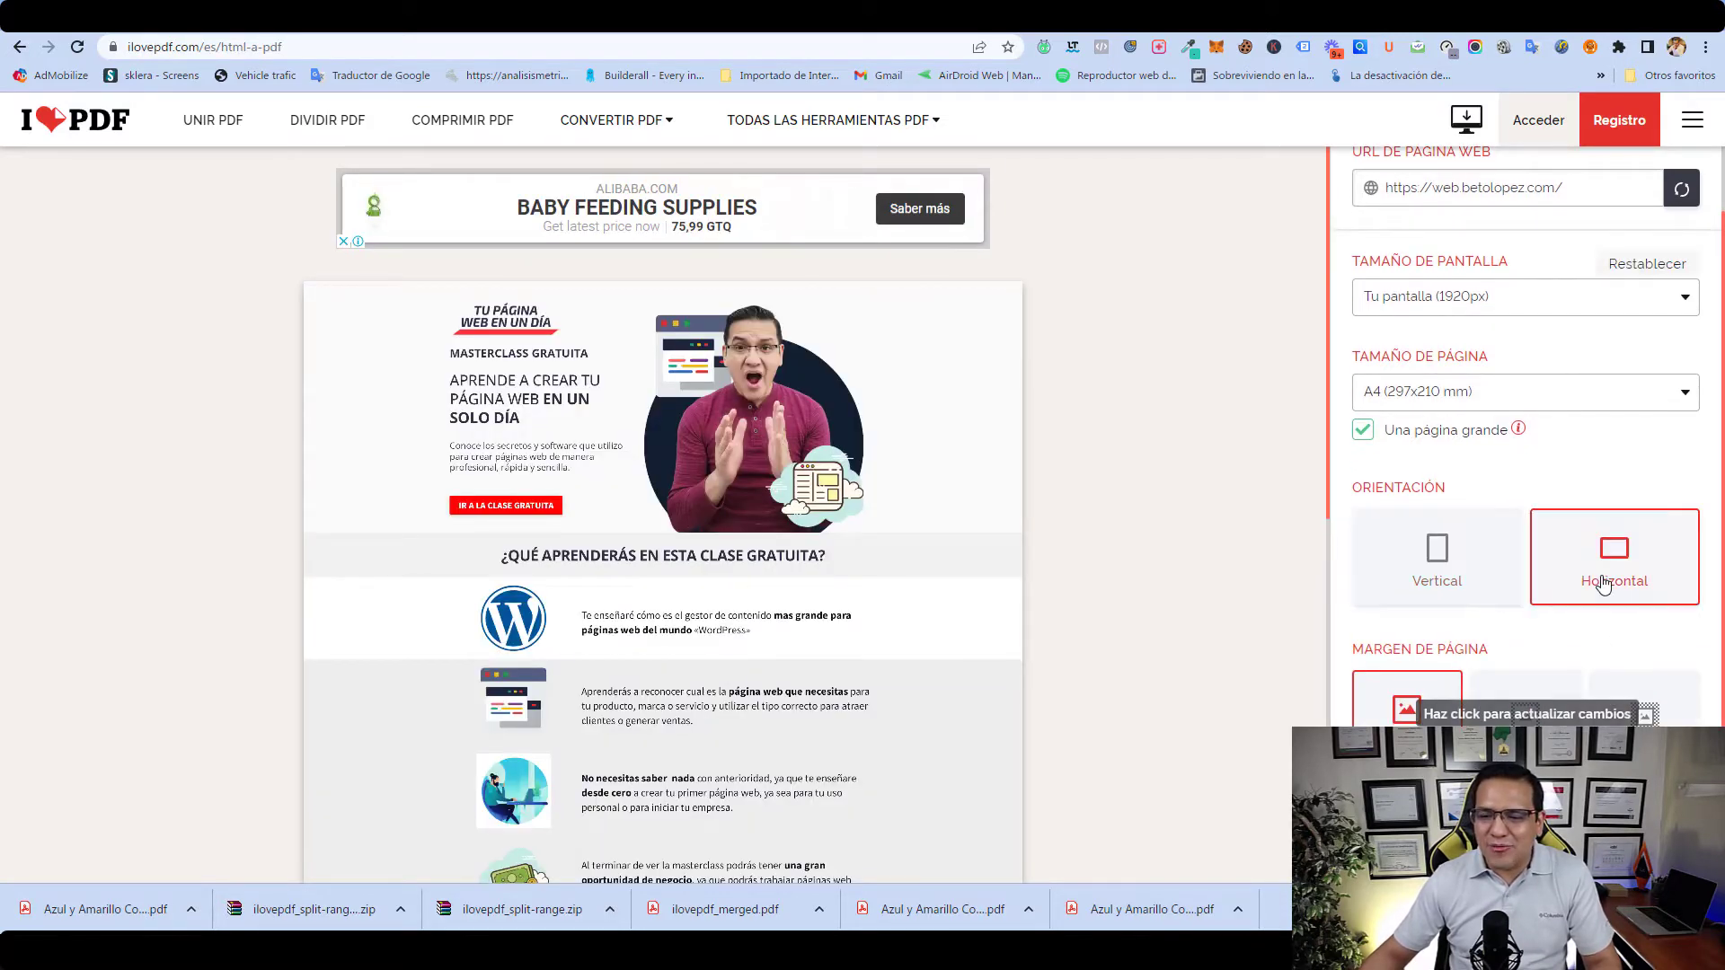
scroll(1221, 622, "down", 3)
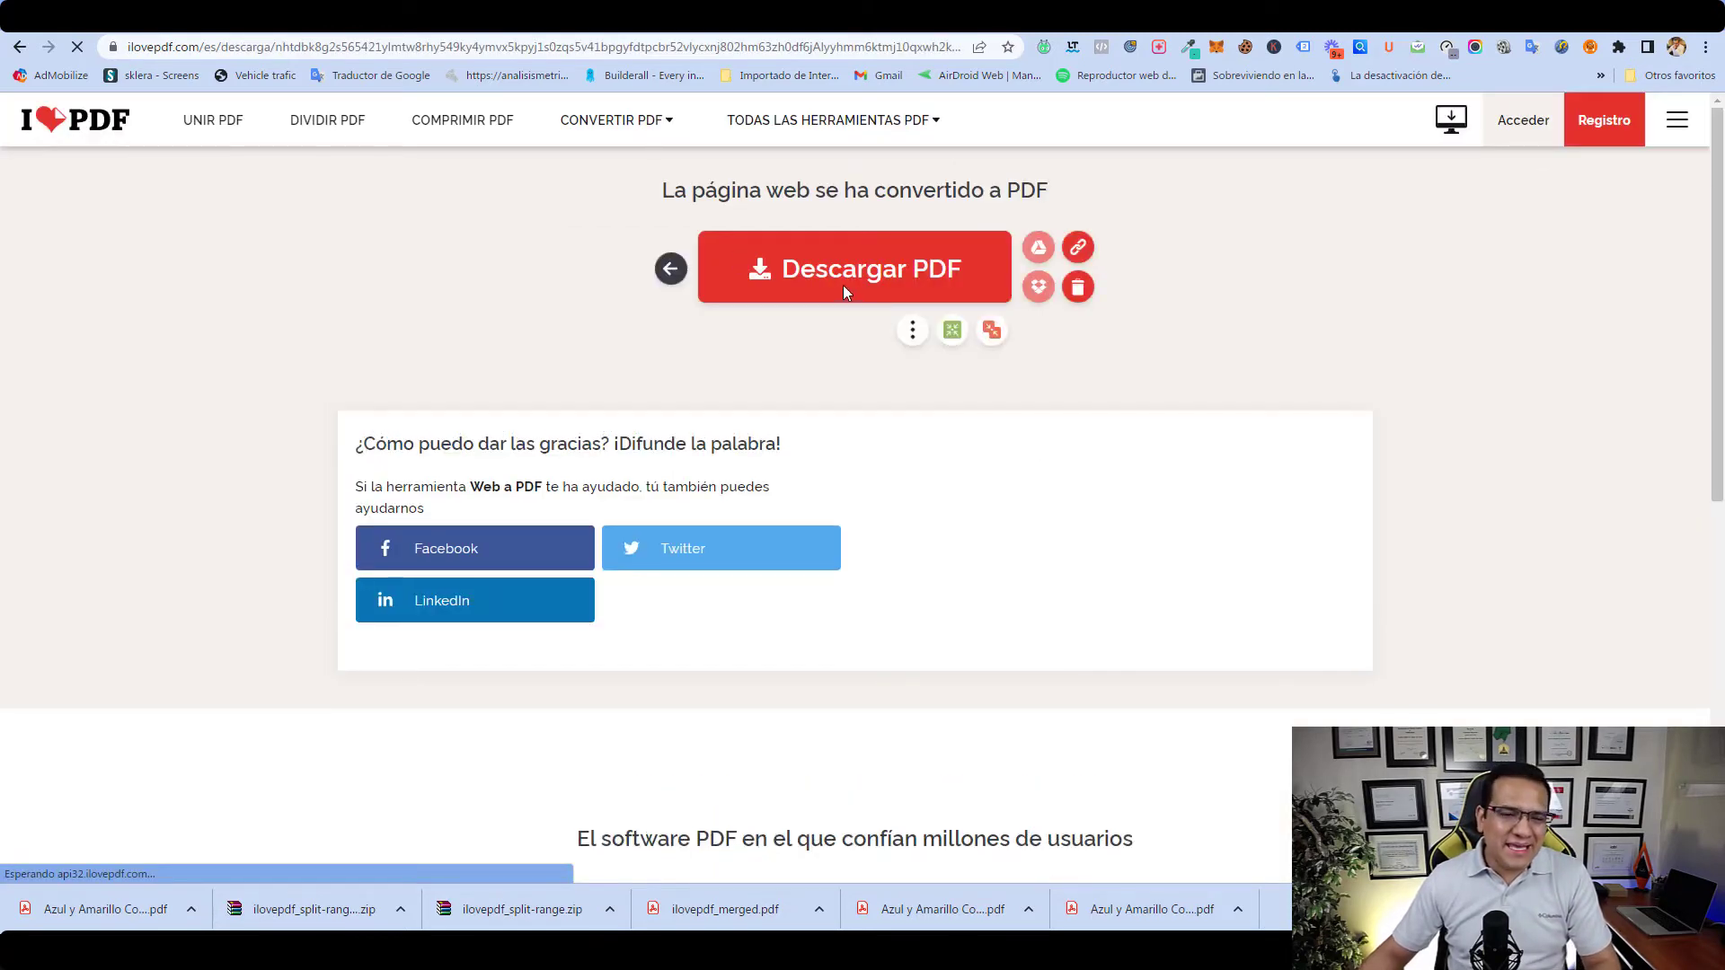
Step: Download web_betolopez.pdf, review its two pages, and return to the iLovePDF home page
left_click(860, 277)
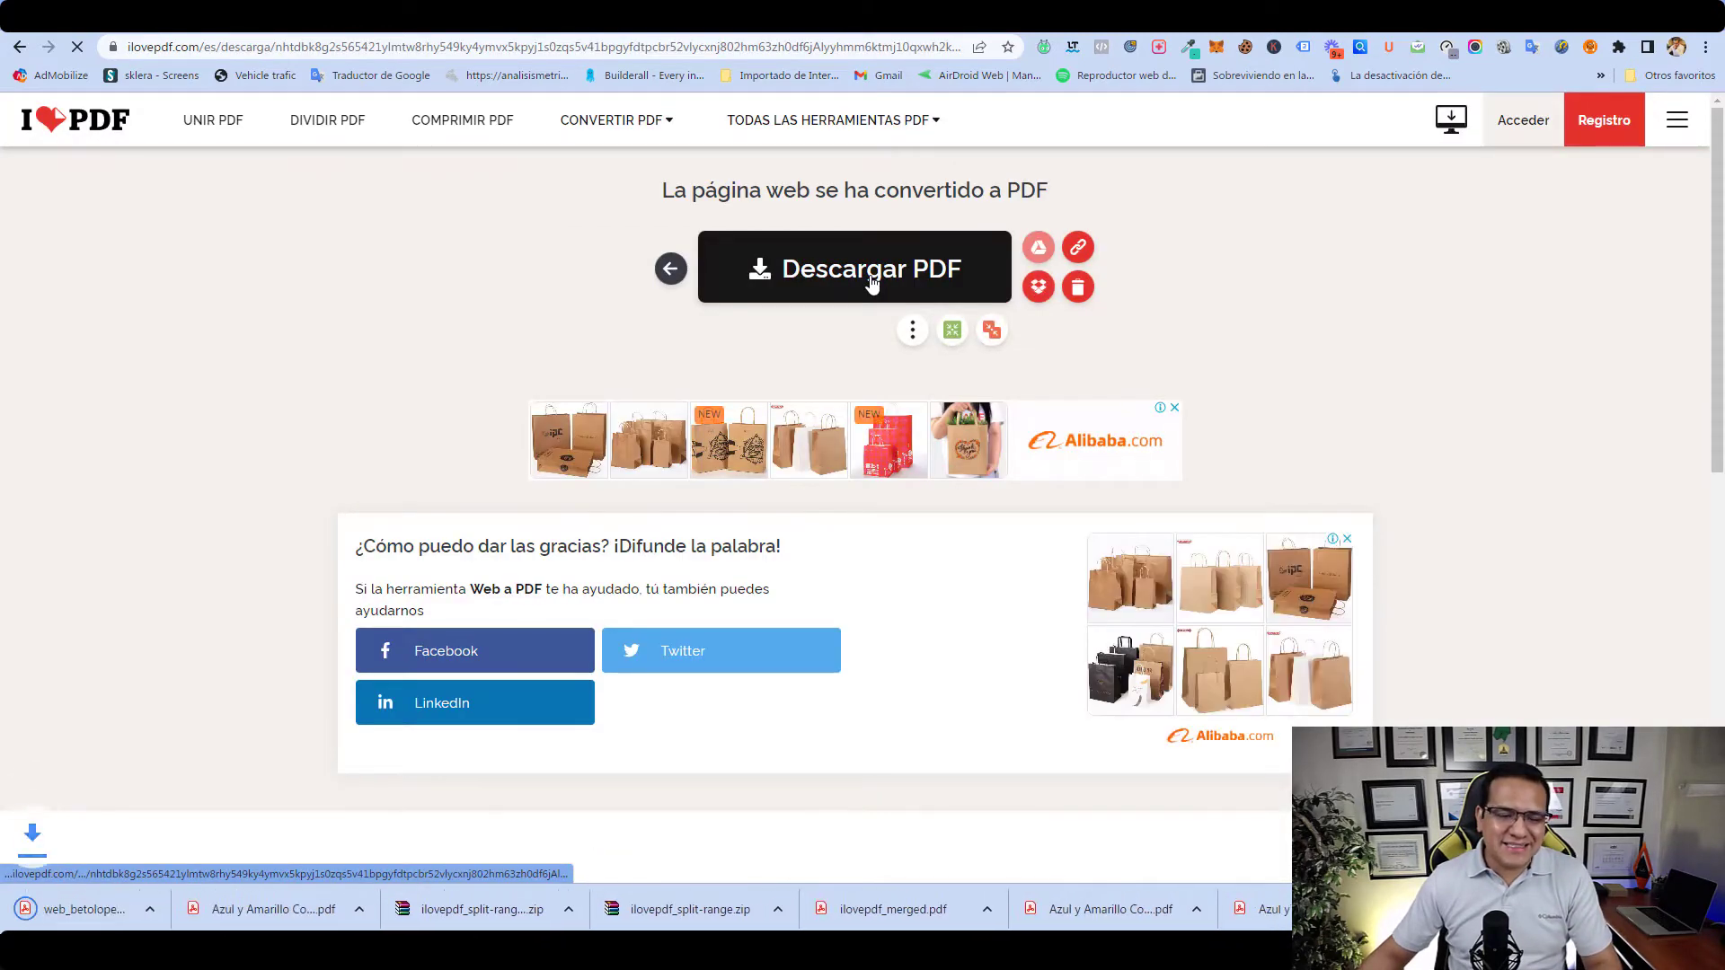
left_click(135, 909)
scroll(1103, 618, "down", 6)
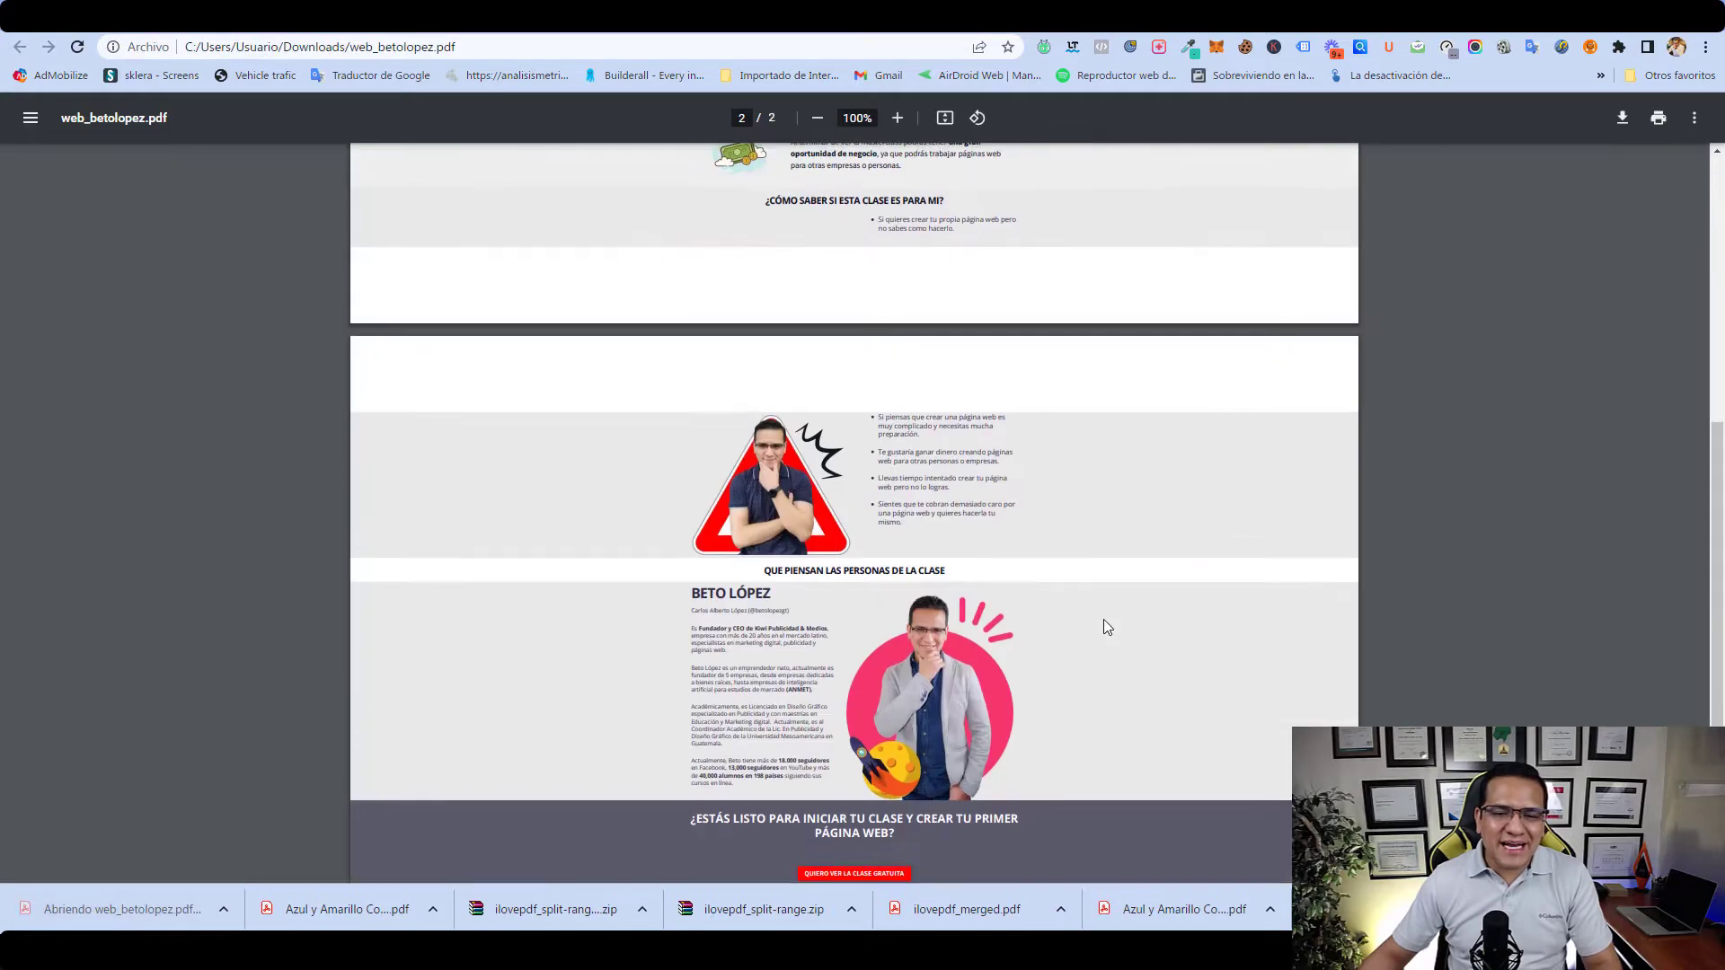
scroll(1084, 674, "down", 2)
scroll(1085, 688, "up", 8)
scroll(1085, 688, "up", 1)
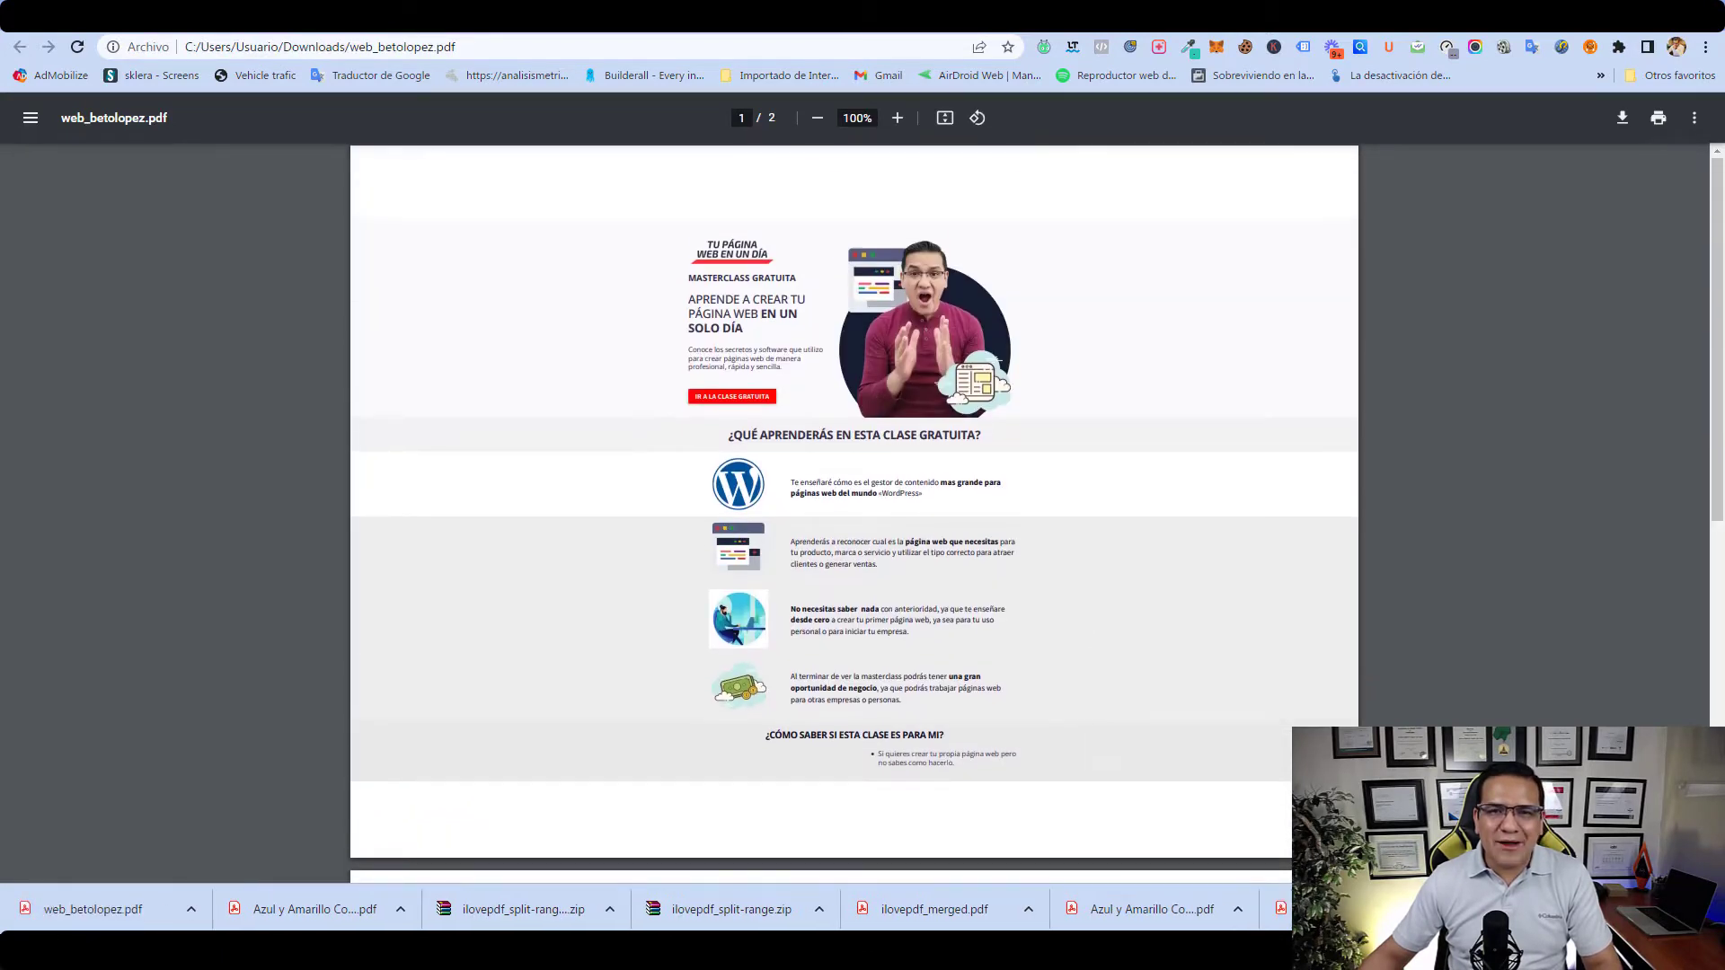
key("ctrl+w")
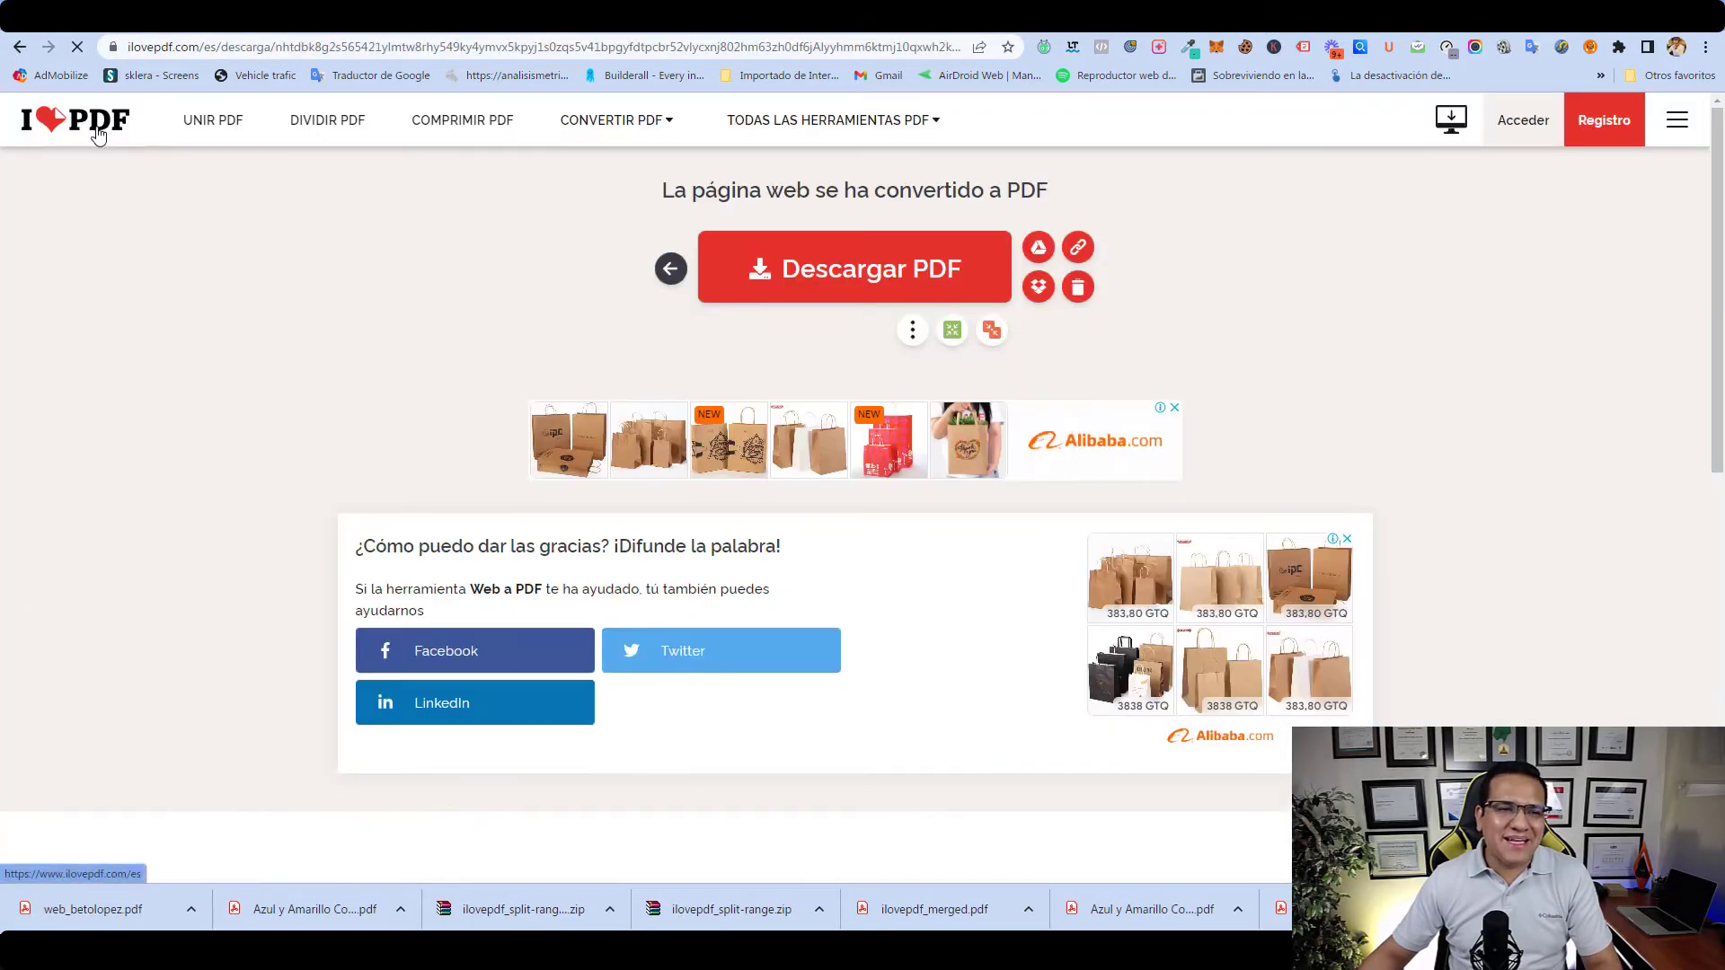
left_click(97, 133)
Step: Load web_betolopez.pdf into the Proteger PDF tool
scroll(1689, 601, "down", 4)
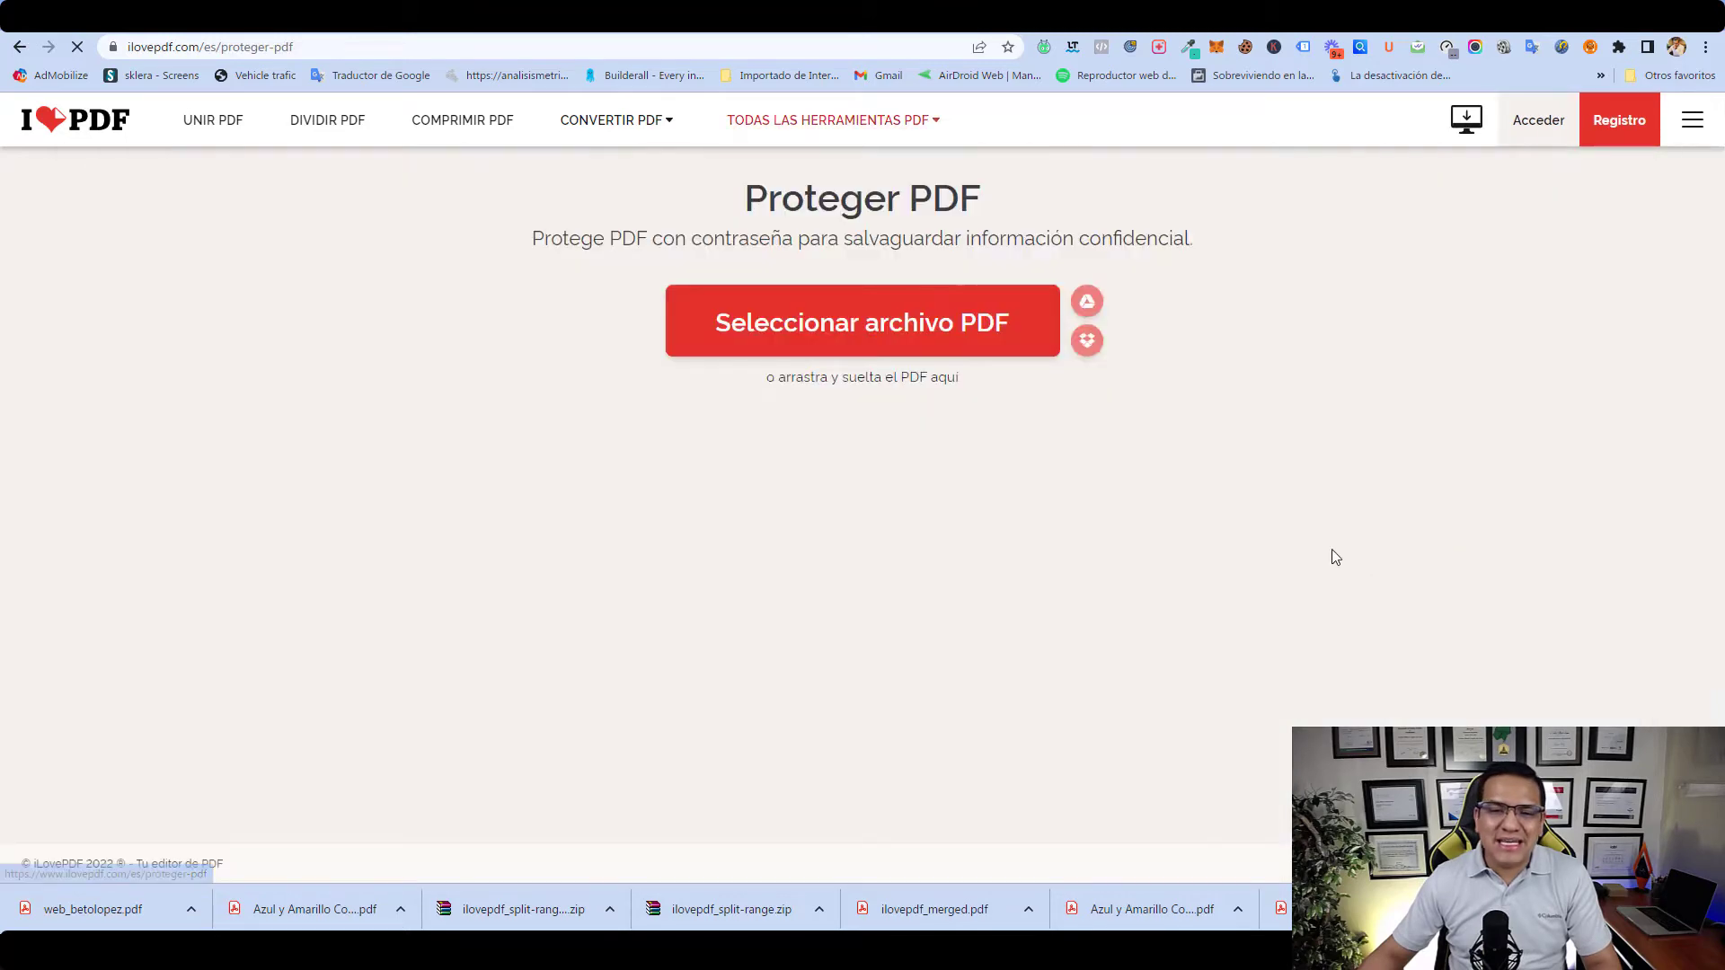
left_click(934, 325)
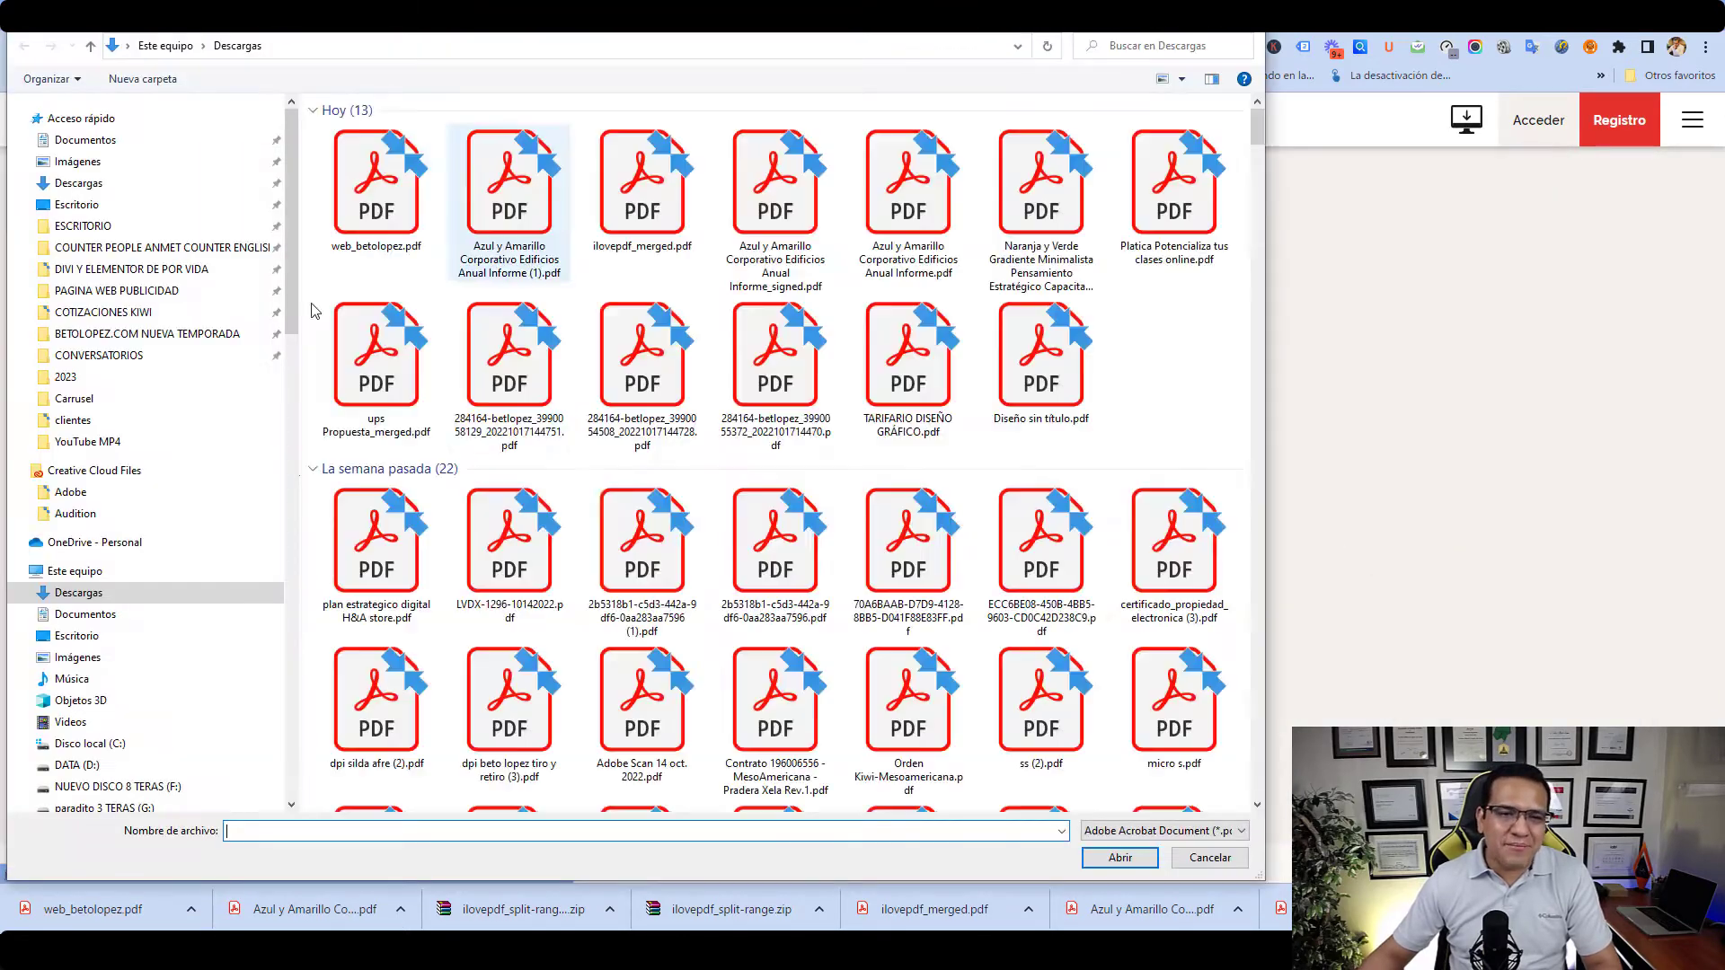
double_click(403, 219)
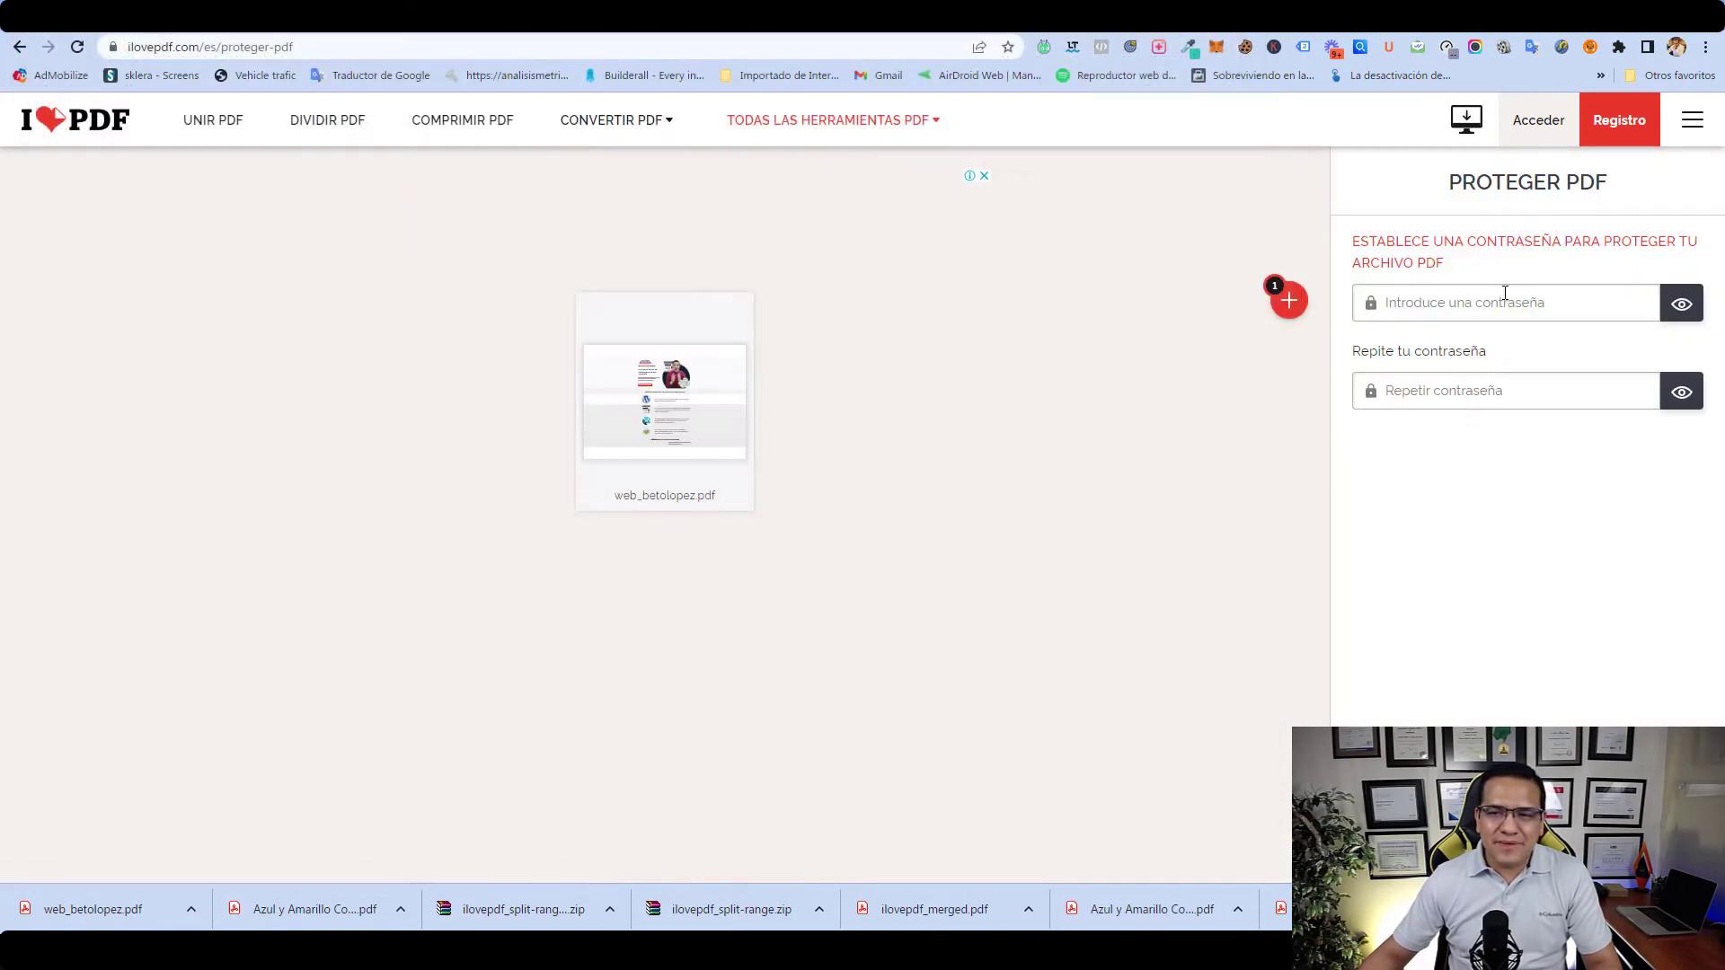
Step: Protect the PDF with a password entered in both password fields
left_click(1498, 302)
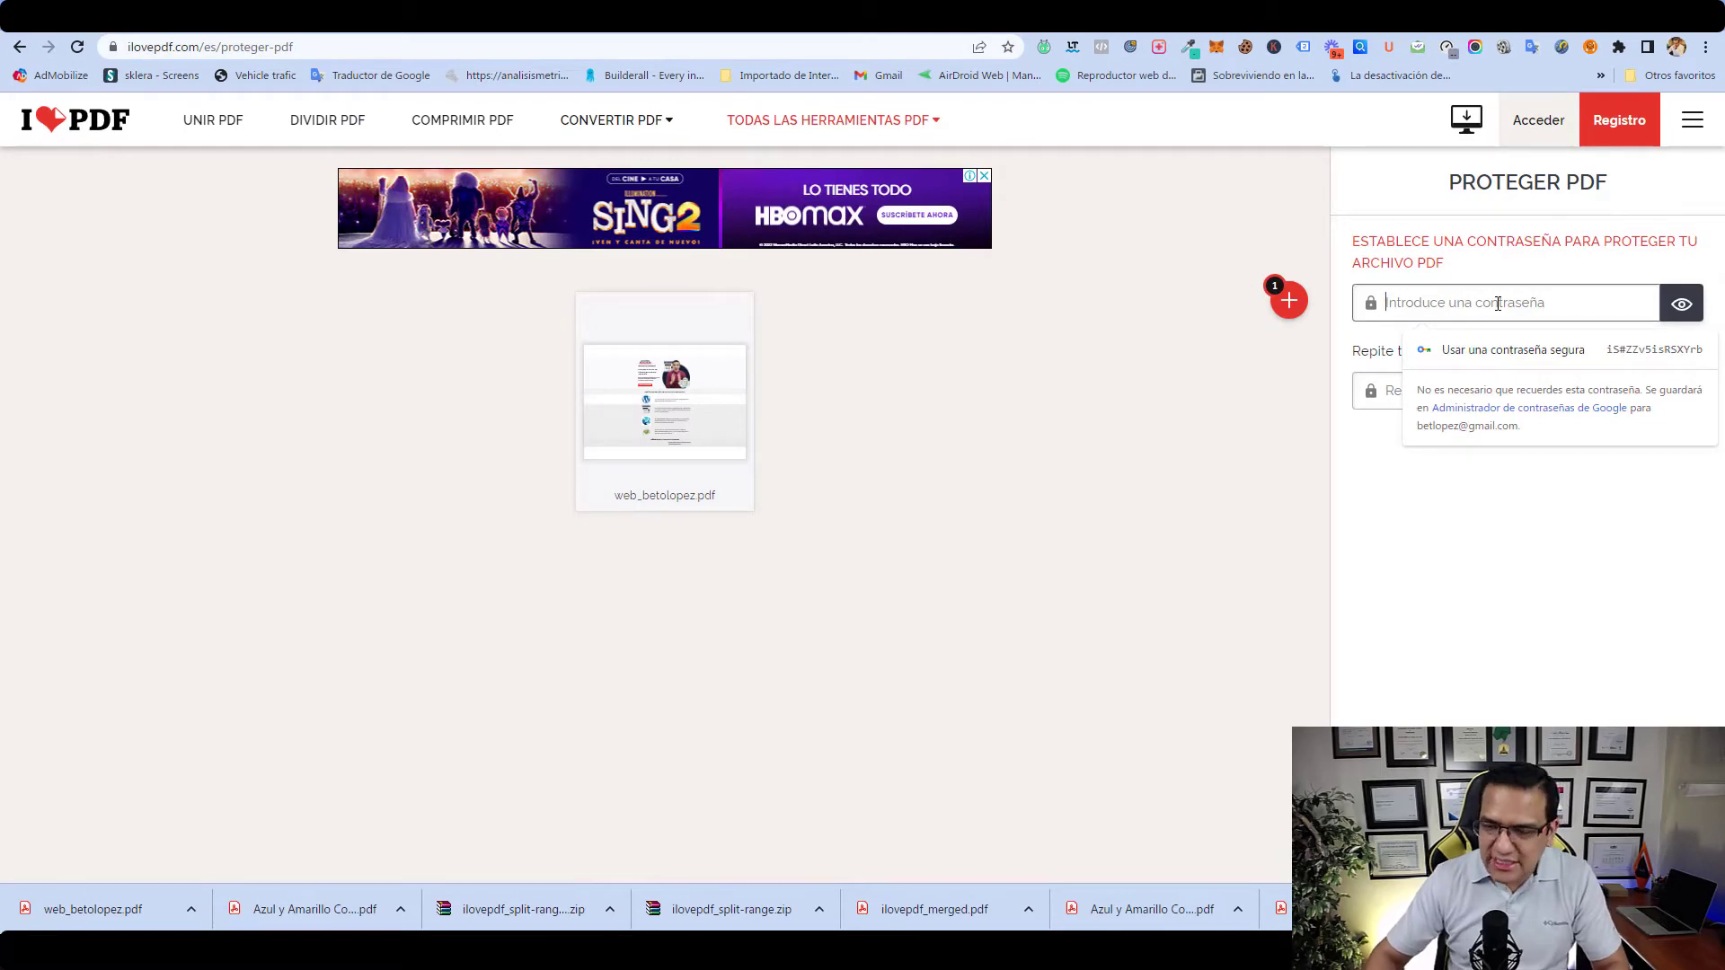
key("Tab")
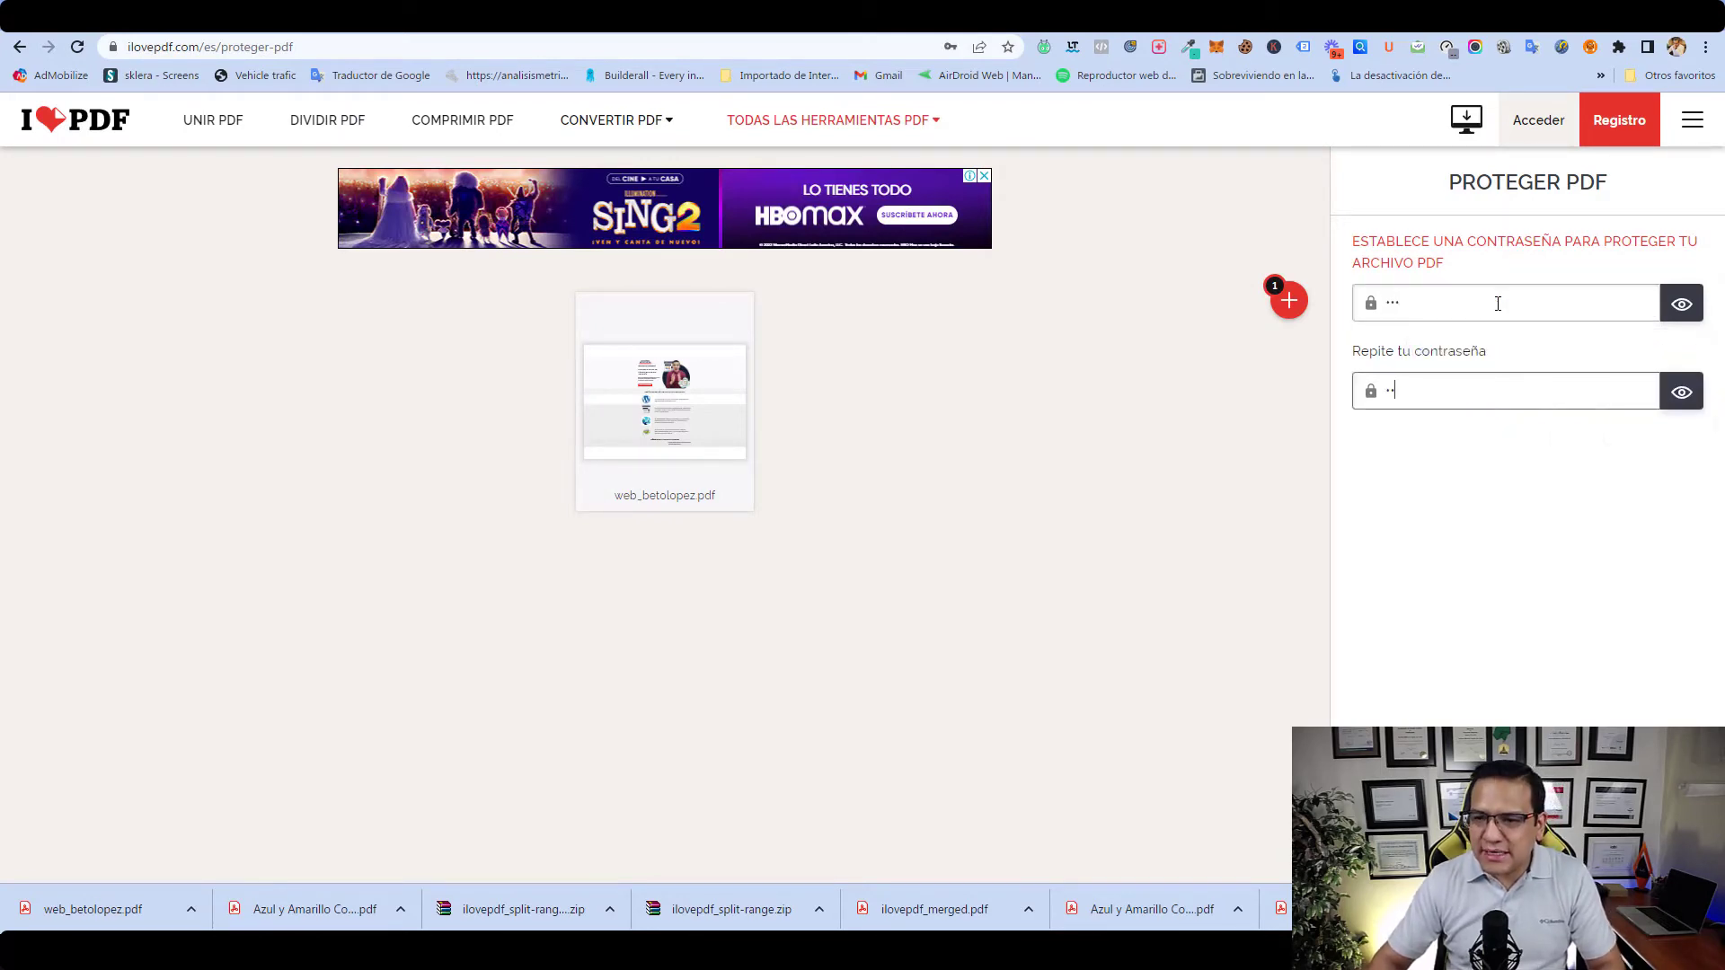
key("Return")
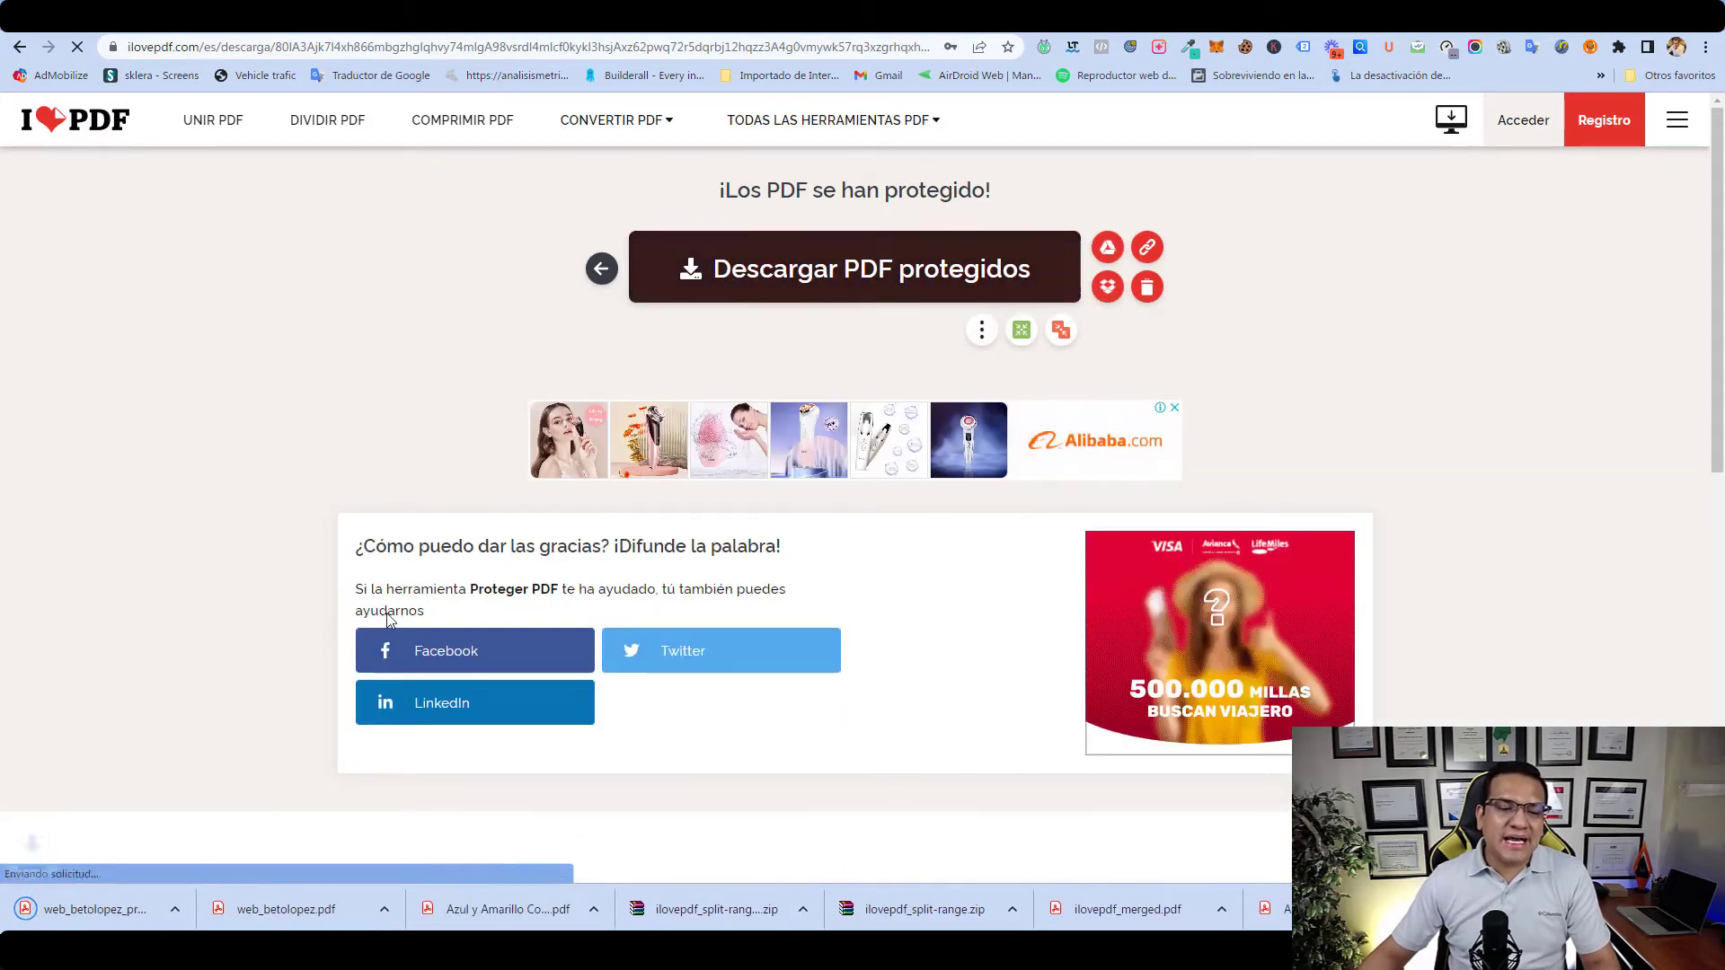
left_click(144, 909)
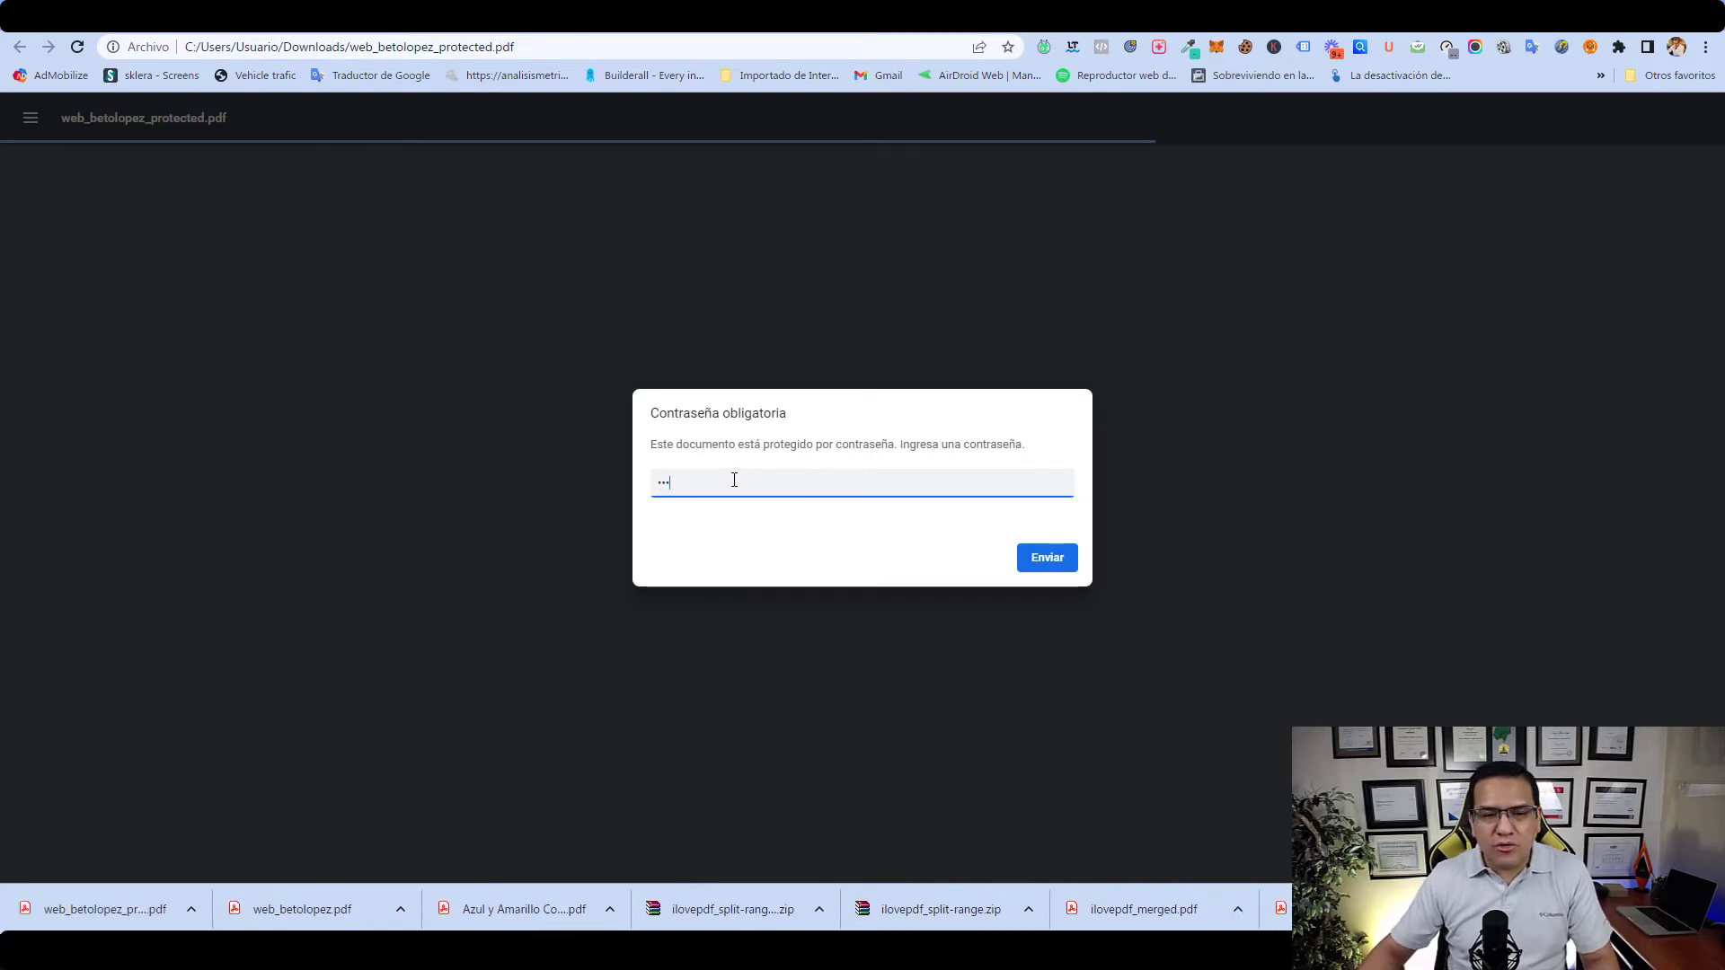
left_click(1044, 558)
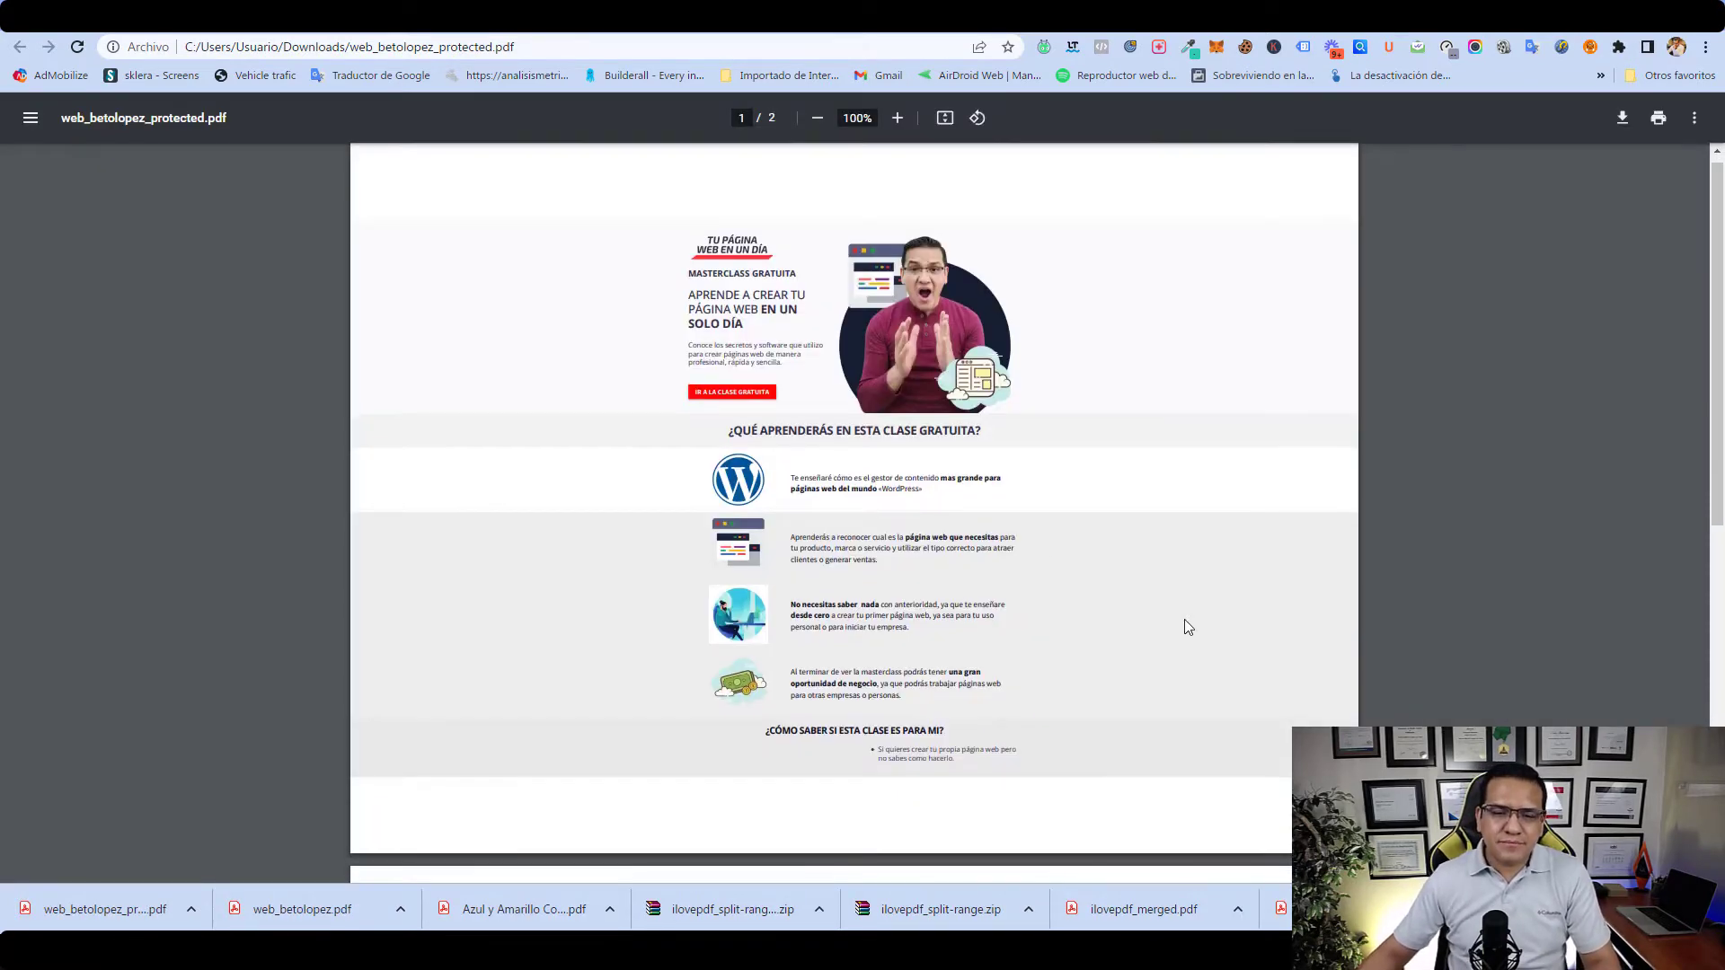
scroll(1182, 663, "down", 5)
scroll(1178, 677, "up", 5)
key("ctrl+w")
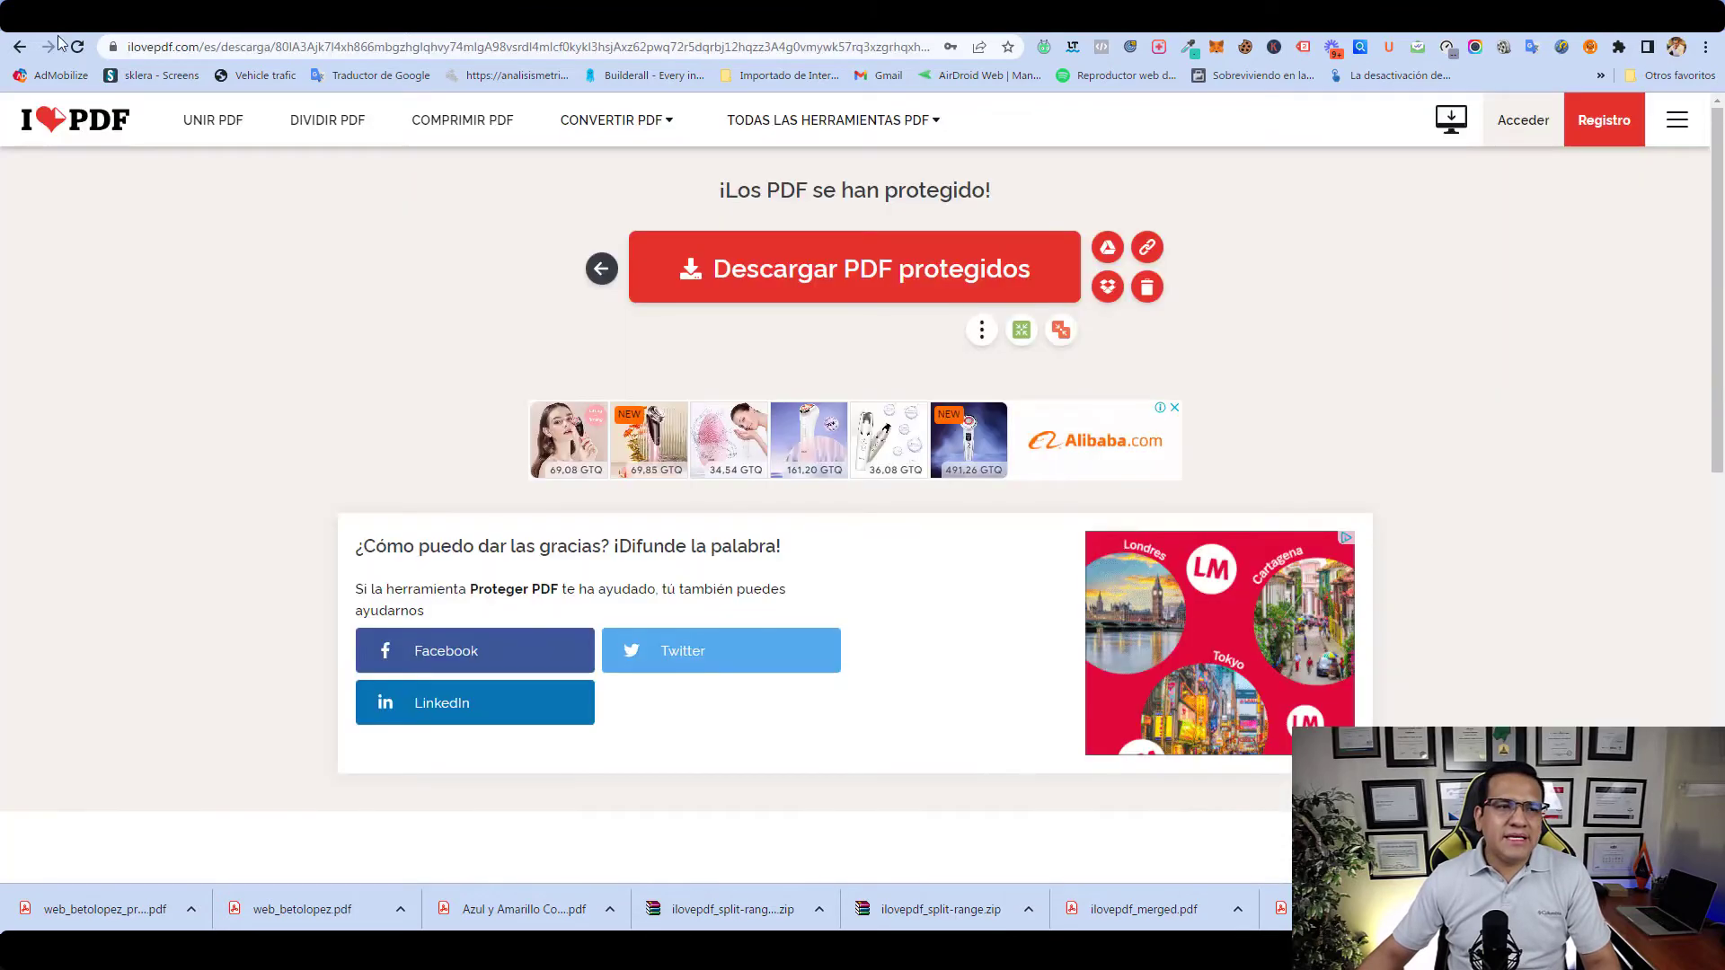
Step: Open the Marca de agua tool and load Azul y Amarillo Corporativo Edificios Anual Informe.pdf
left_click(68, 133)
scroll(1619, 650, "down", 5)
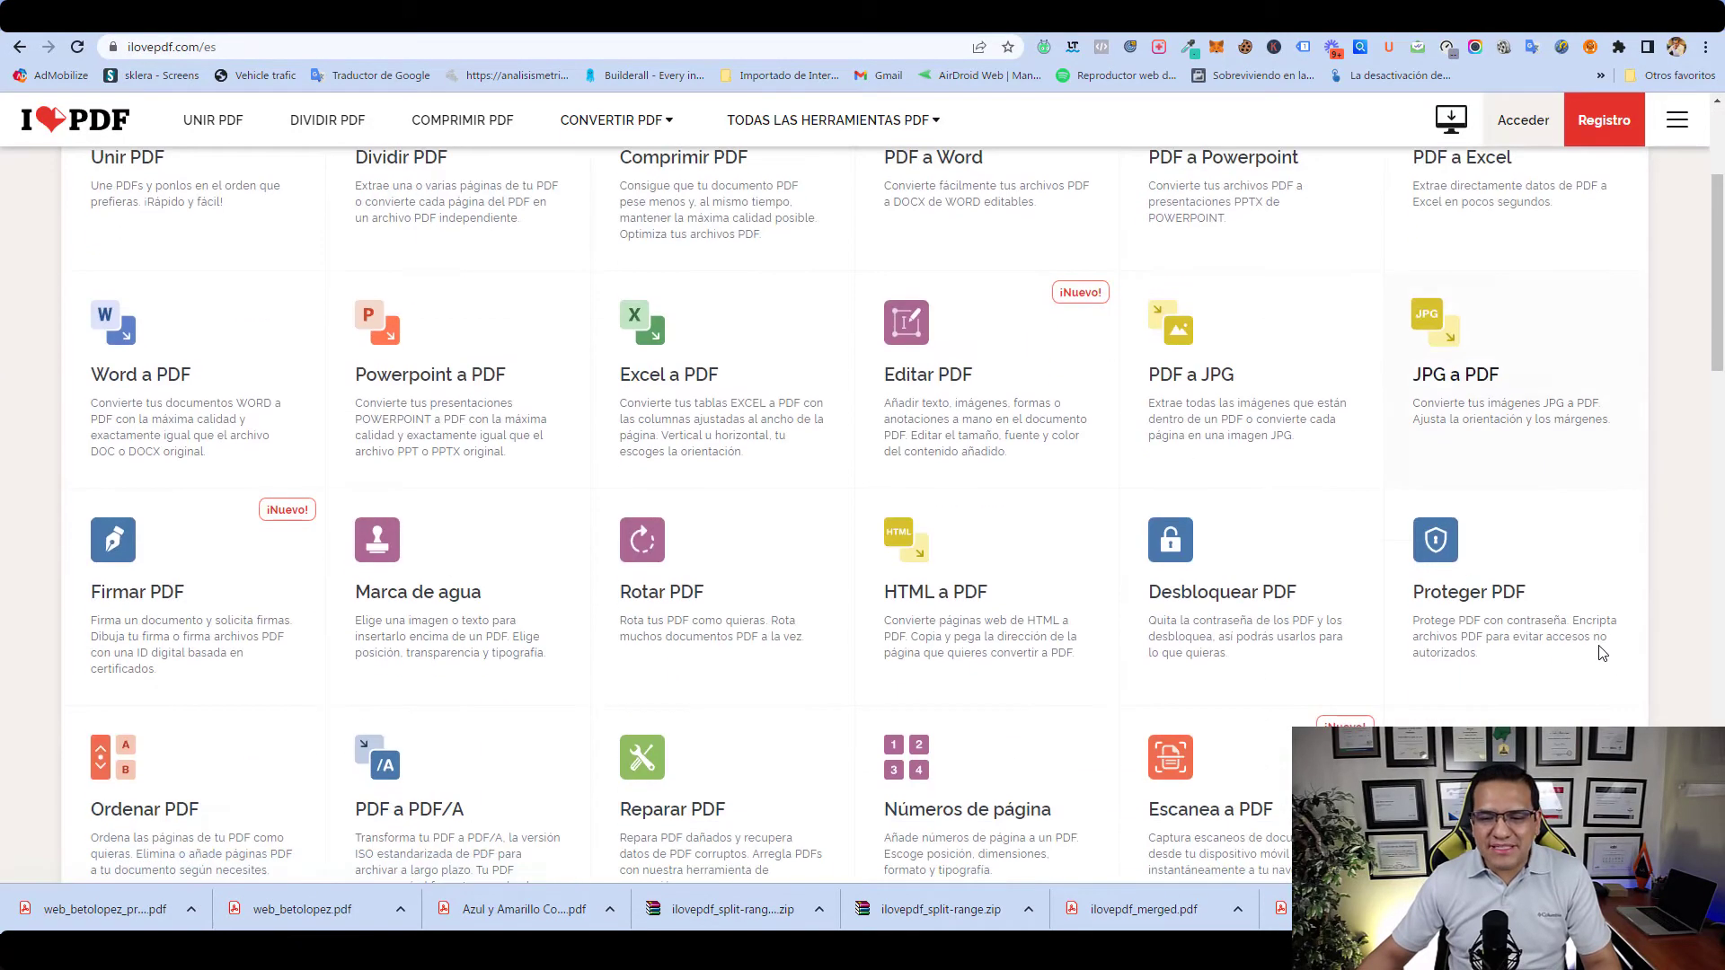
scroll(1629, 676, "down", 2)
scroll(1581, 699, "up", 3)
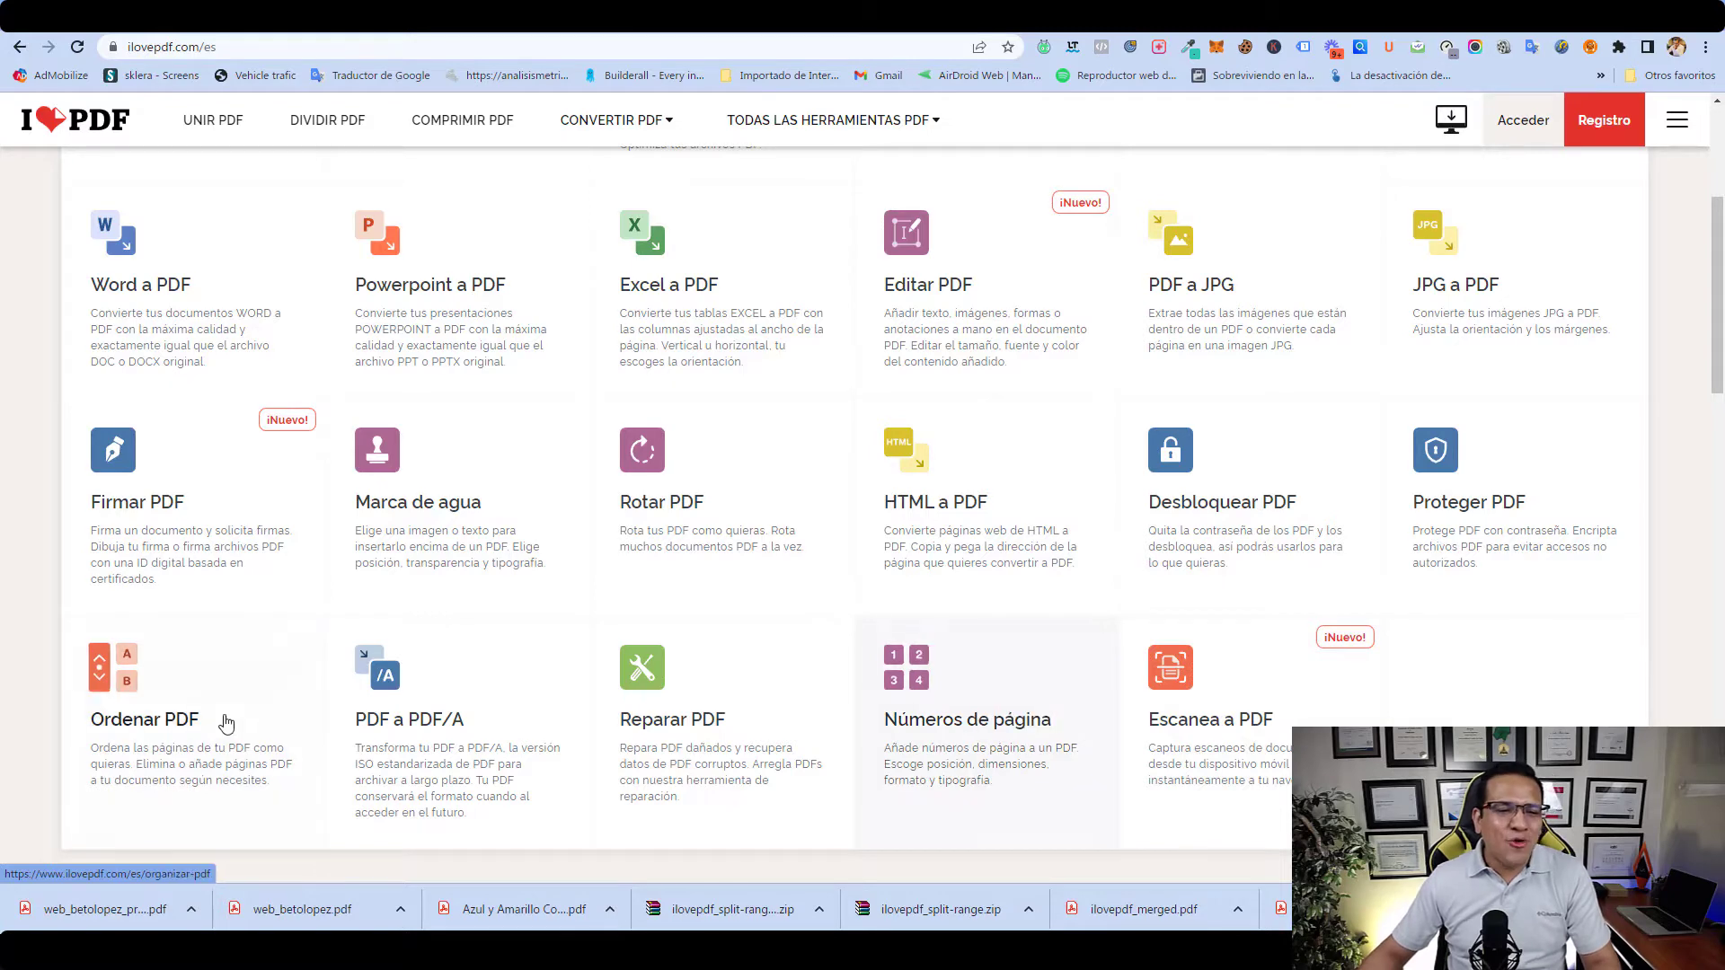
left_click(478, 524)
left_click(940, 354)
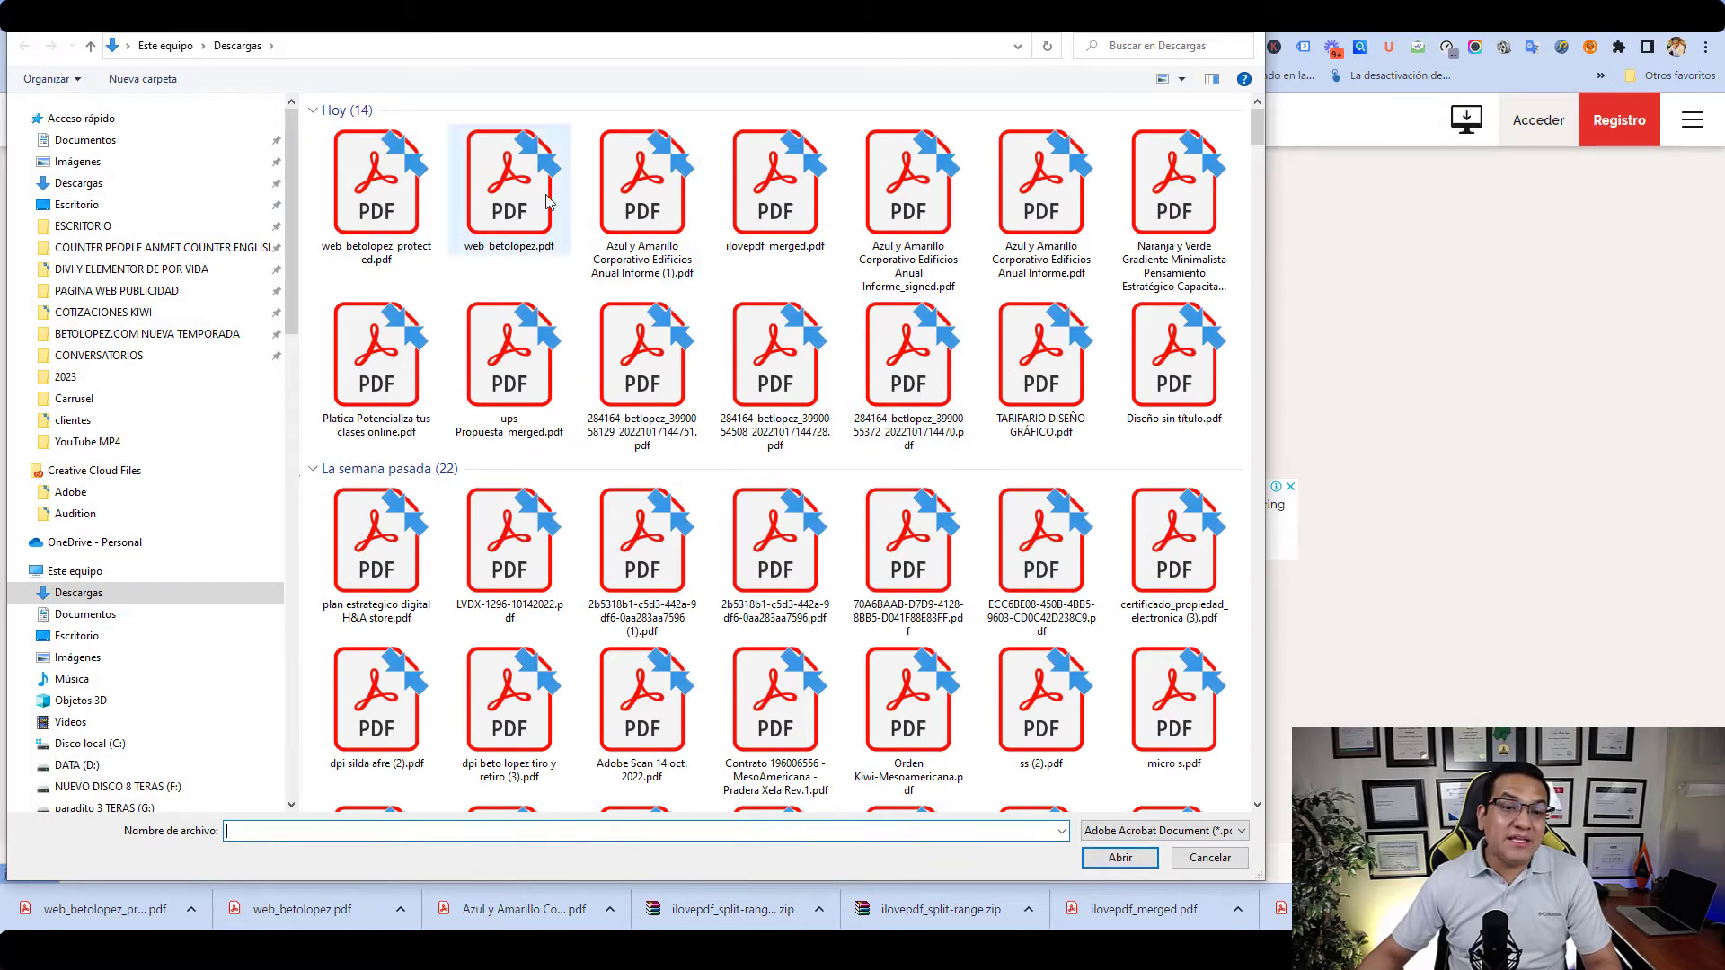
left_click(1041, 206)
double_click(1040, 207)
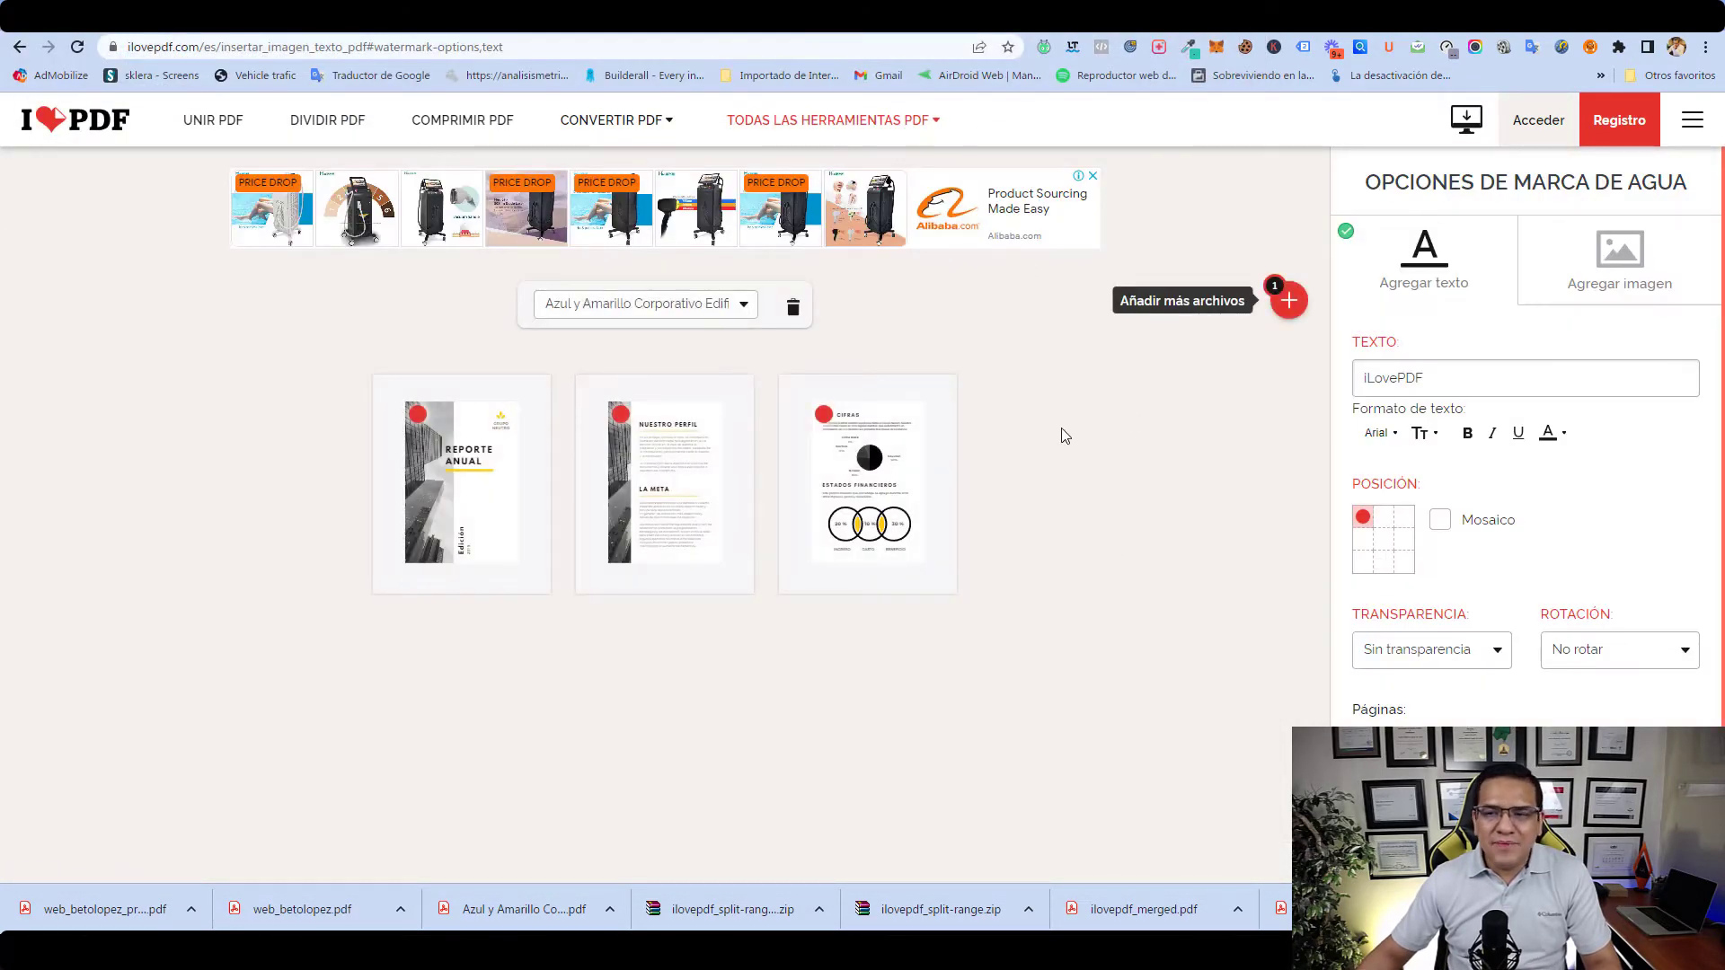
Step: Switch to an image watermark using the WhatsApp photo
left_click(1608, 277)
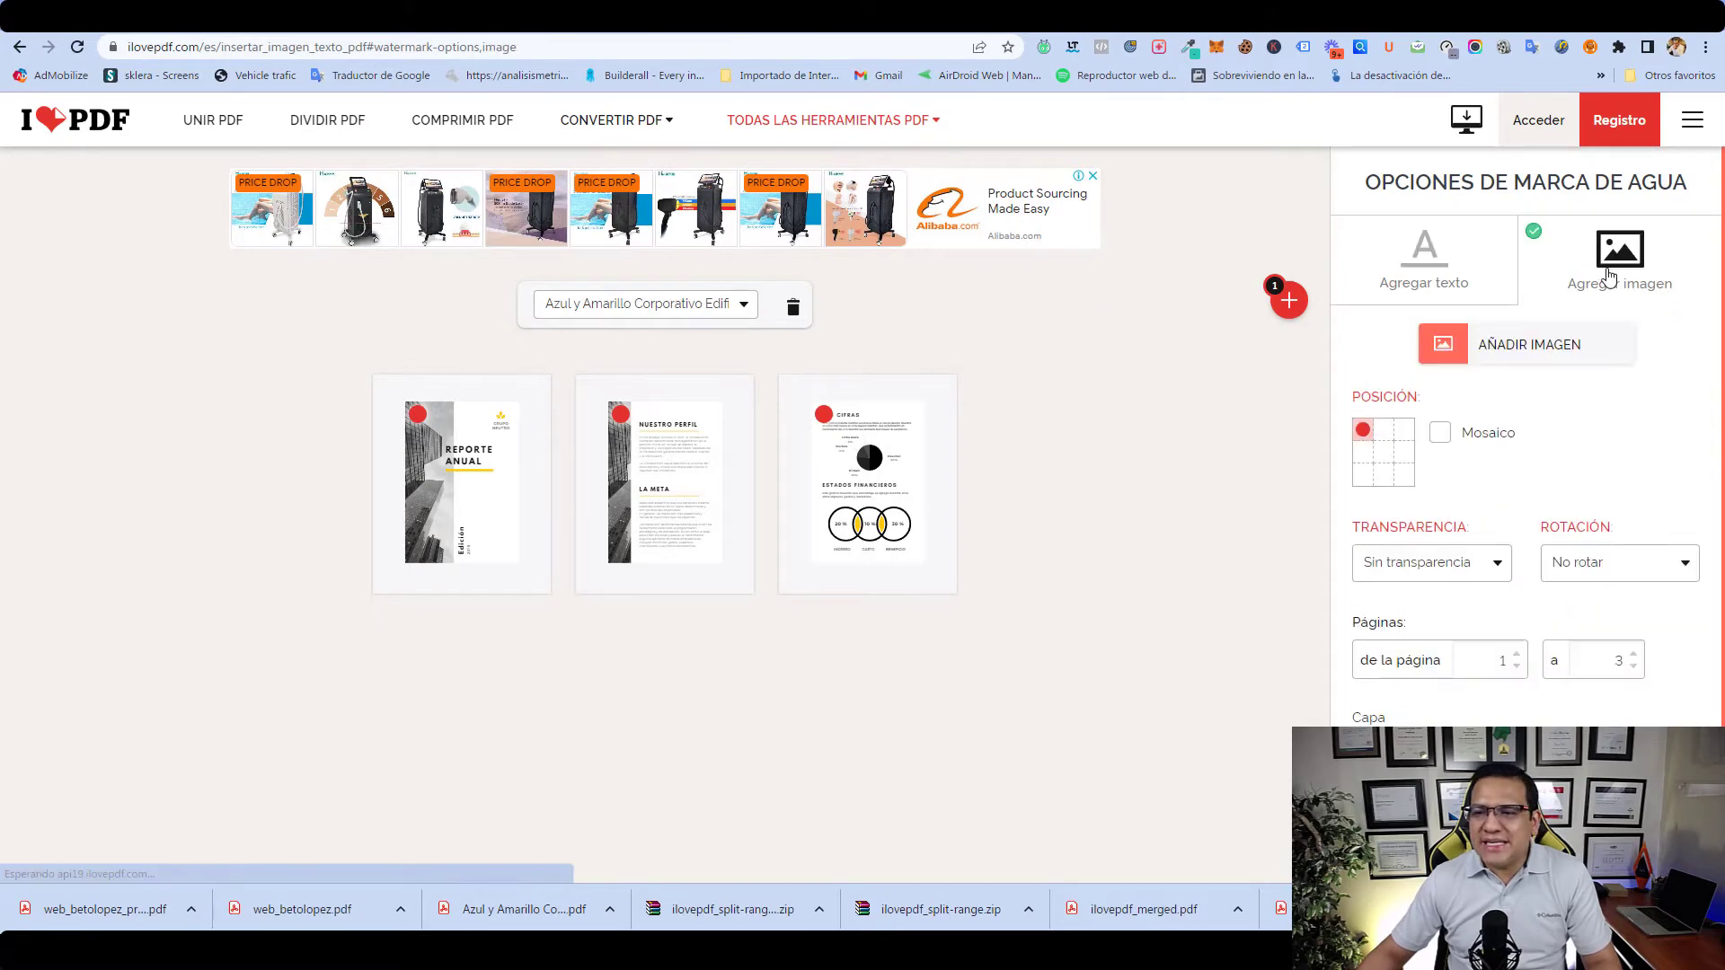
left_click(1538, 356)
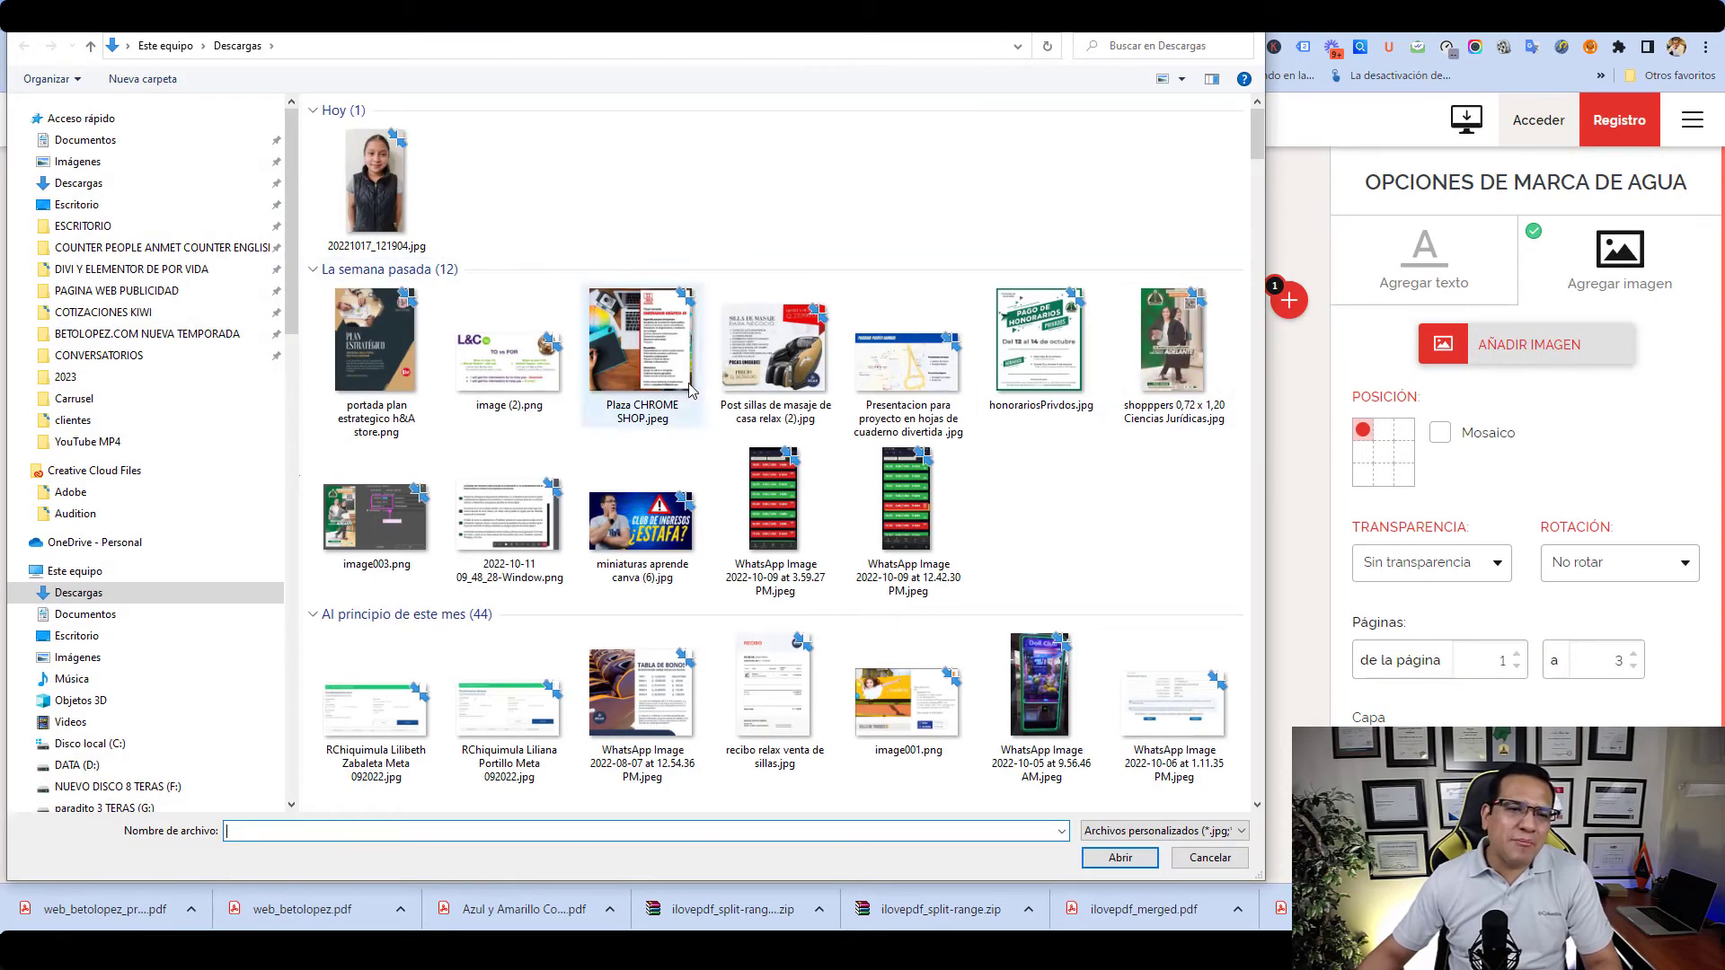
scroll(1133, 485, "down", 5)
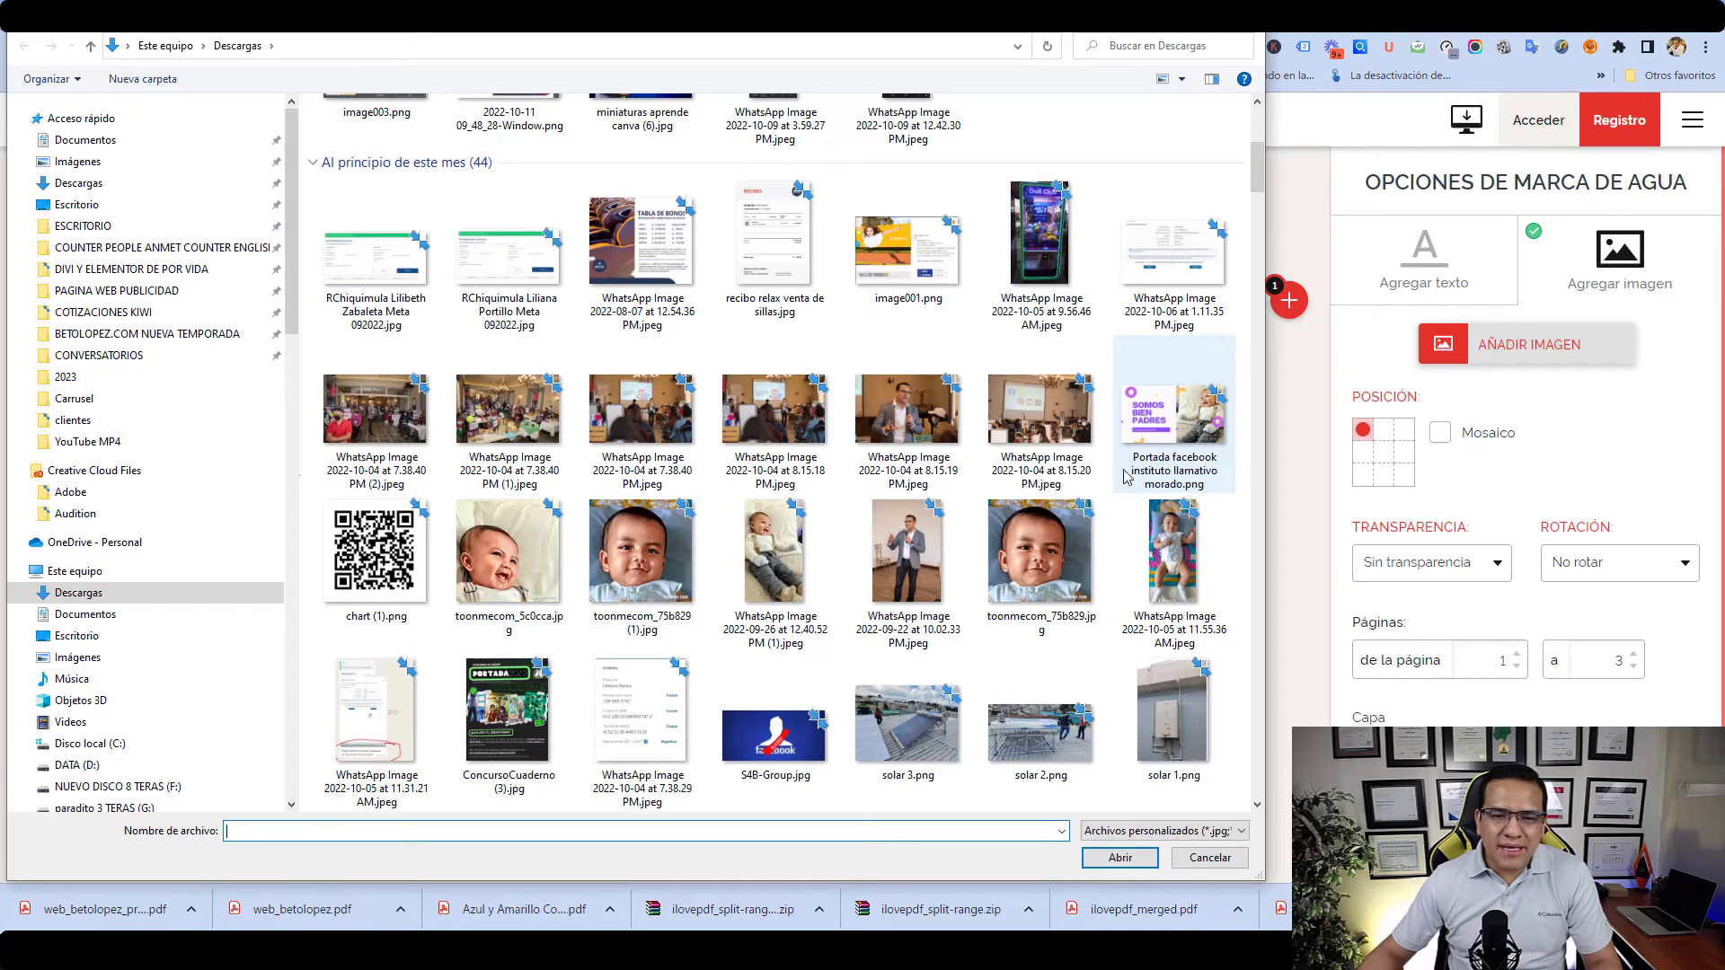
double_click(907, 408)
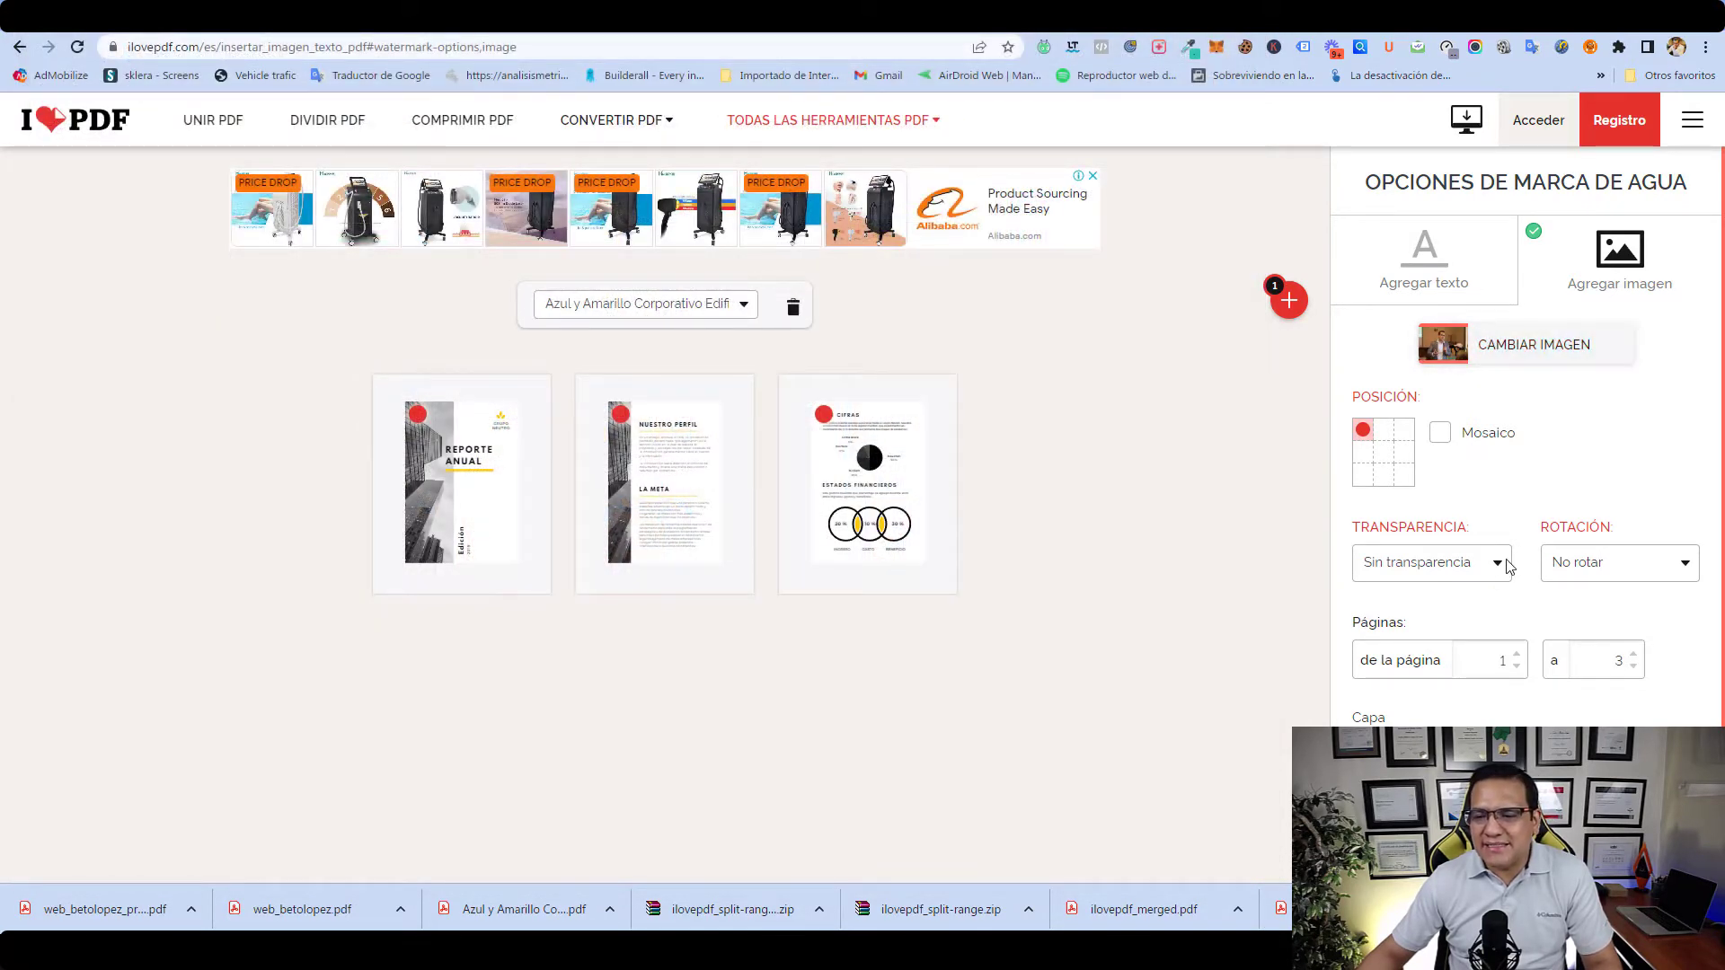
Step: Set 25% transparency, keep the layer 'Por encima', and apply the watermark
left_click(1448, 565)
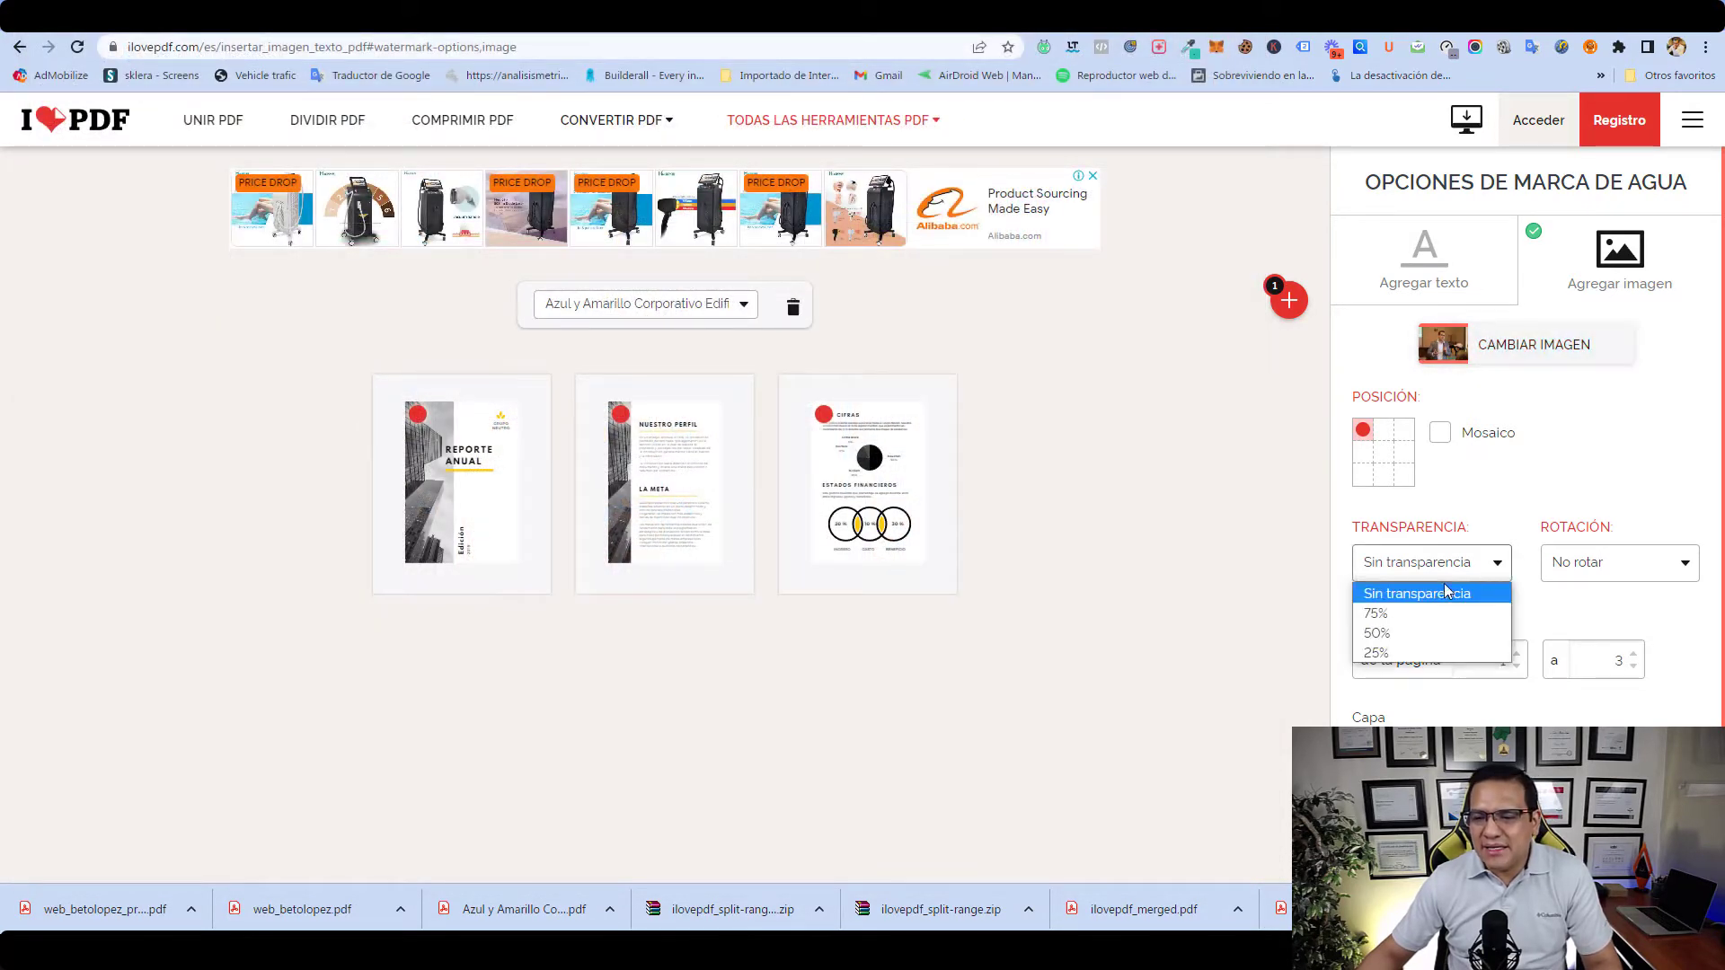
left_click(1427, 655)
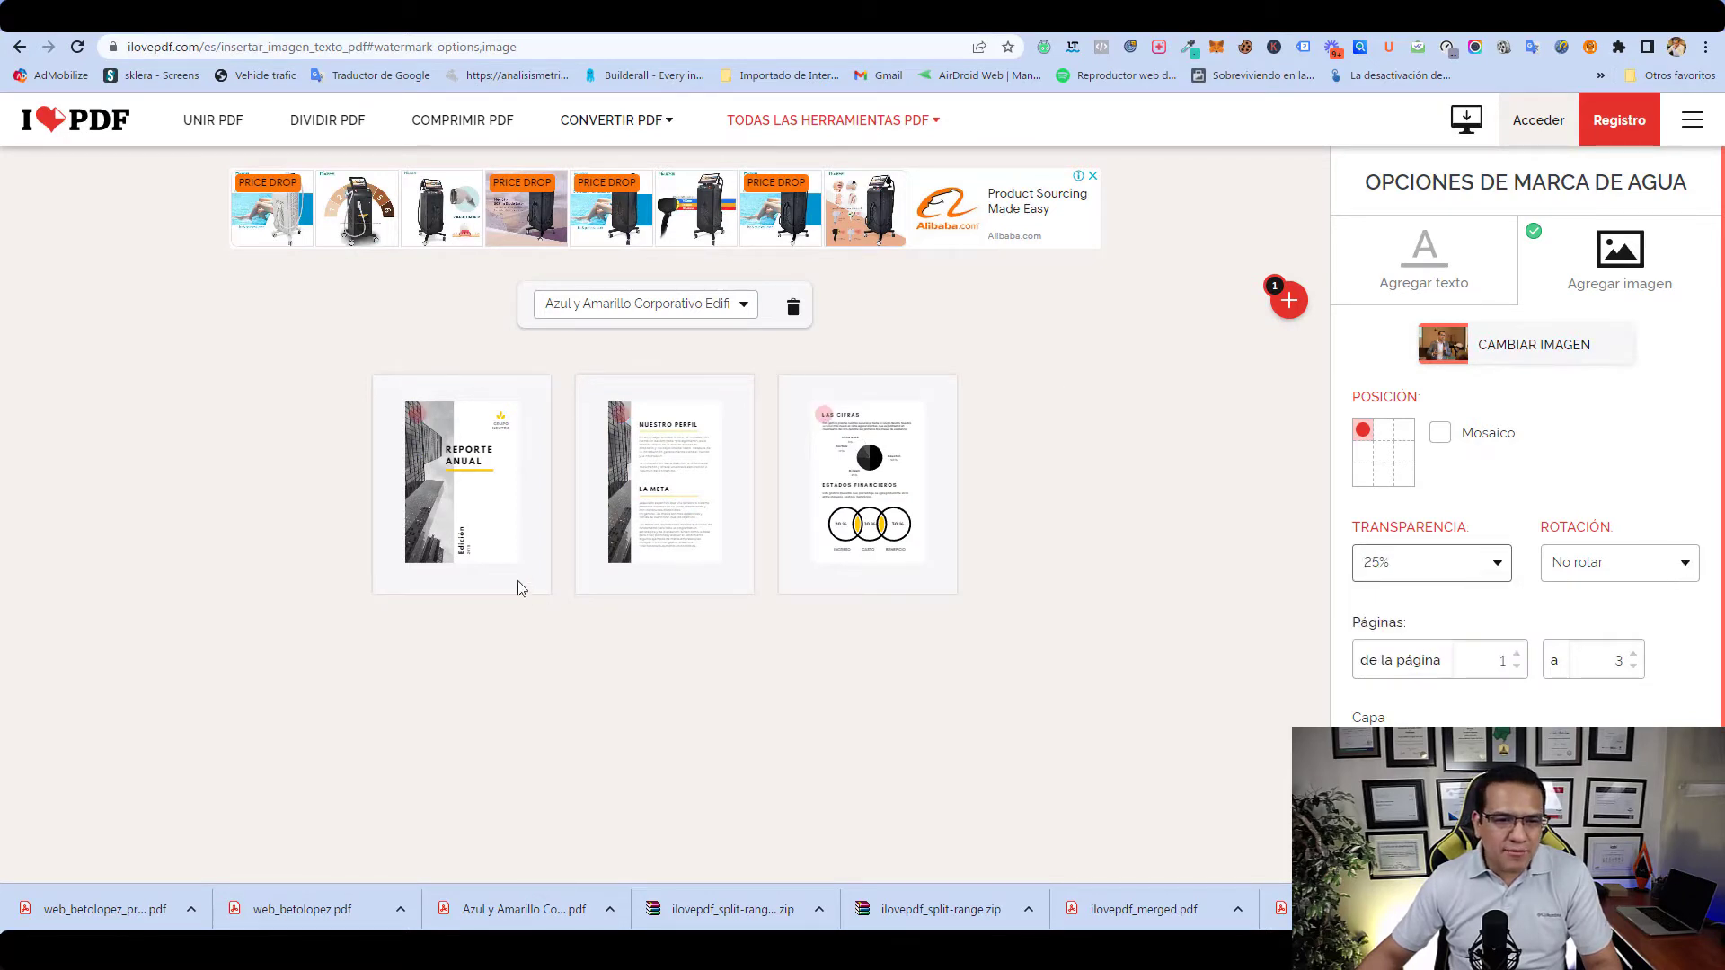
scroll(1585, 716, "down", 1)
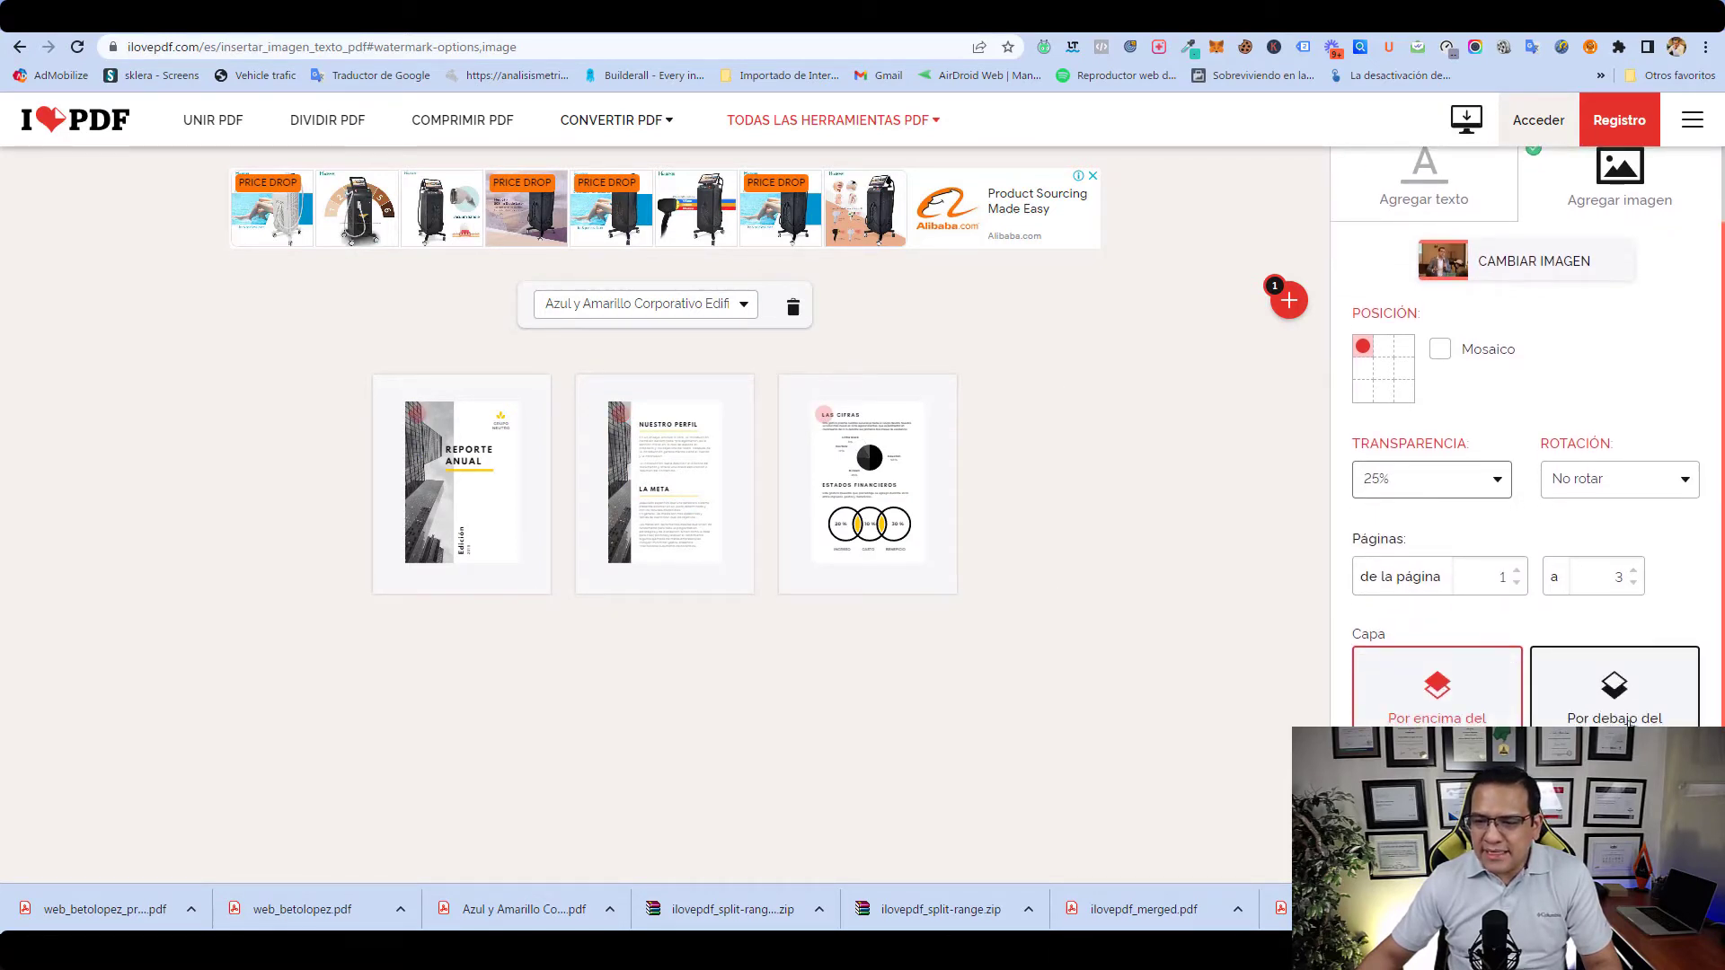
left_click(1629, 724)
left_click(1494, 723)
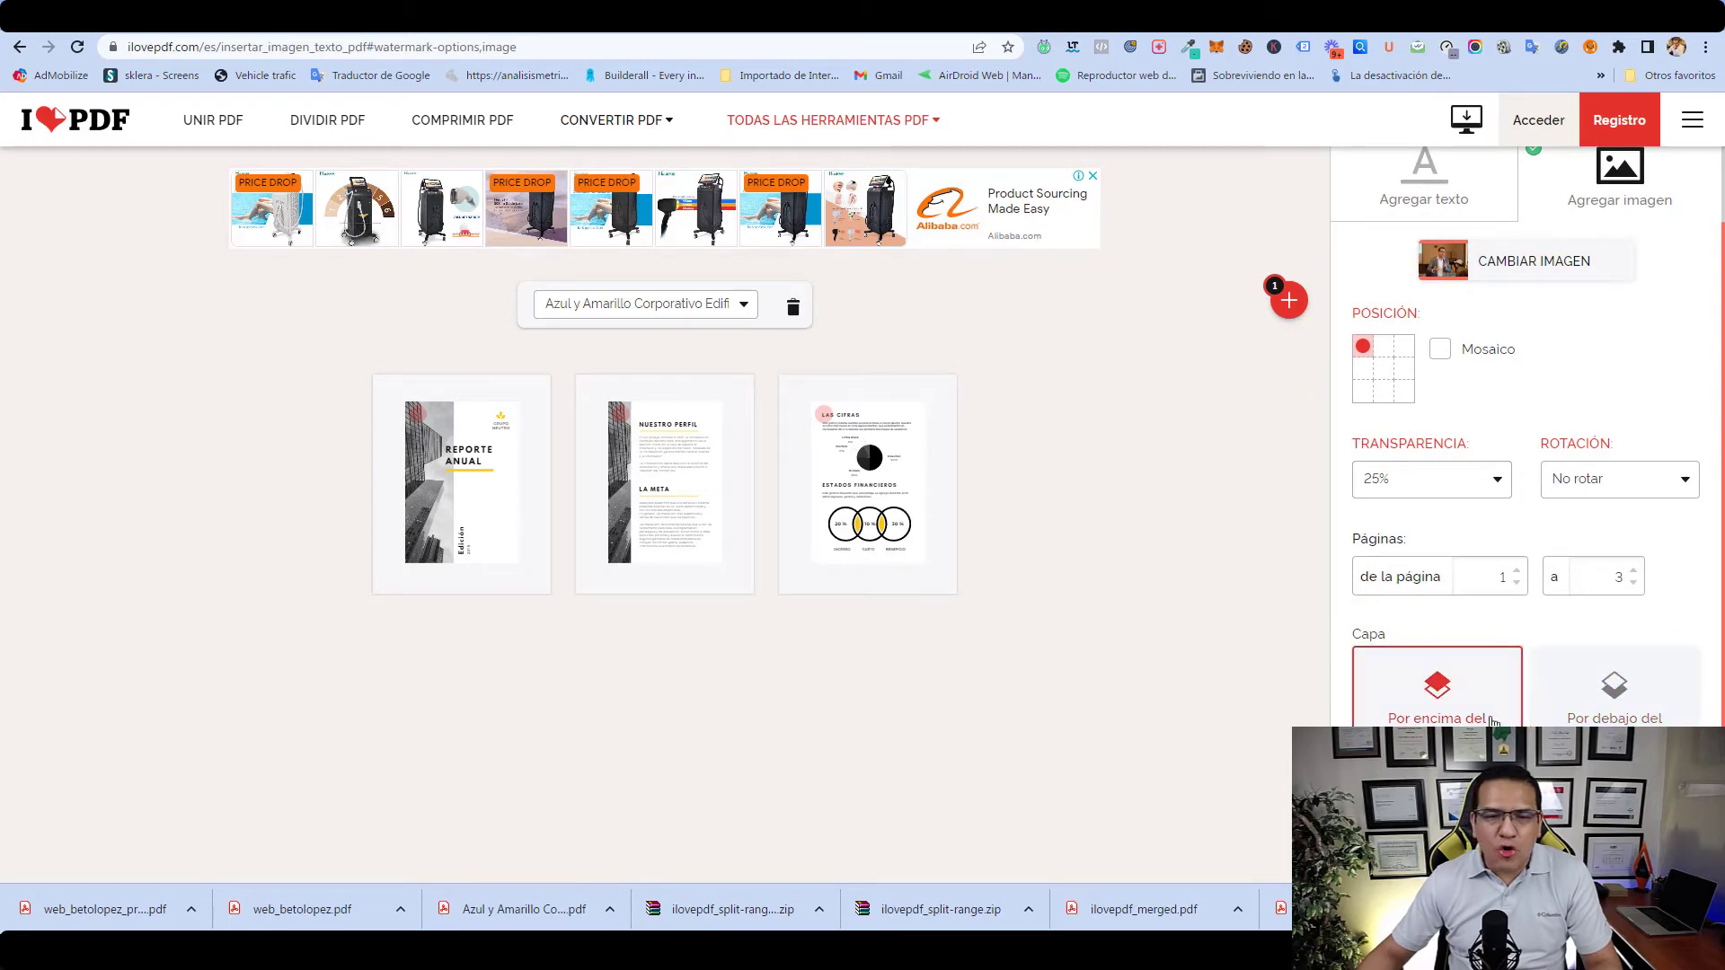
left_click(1527, 845)
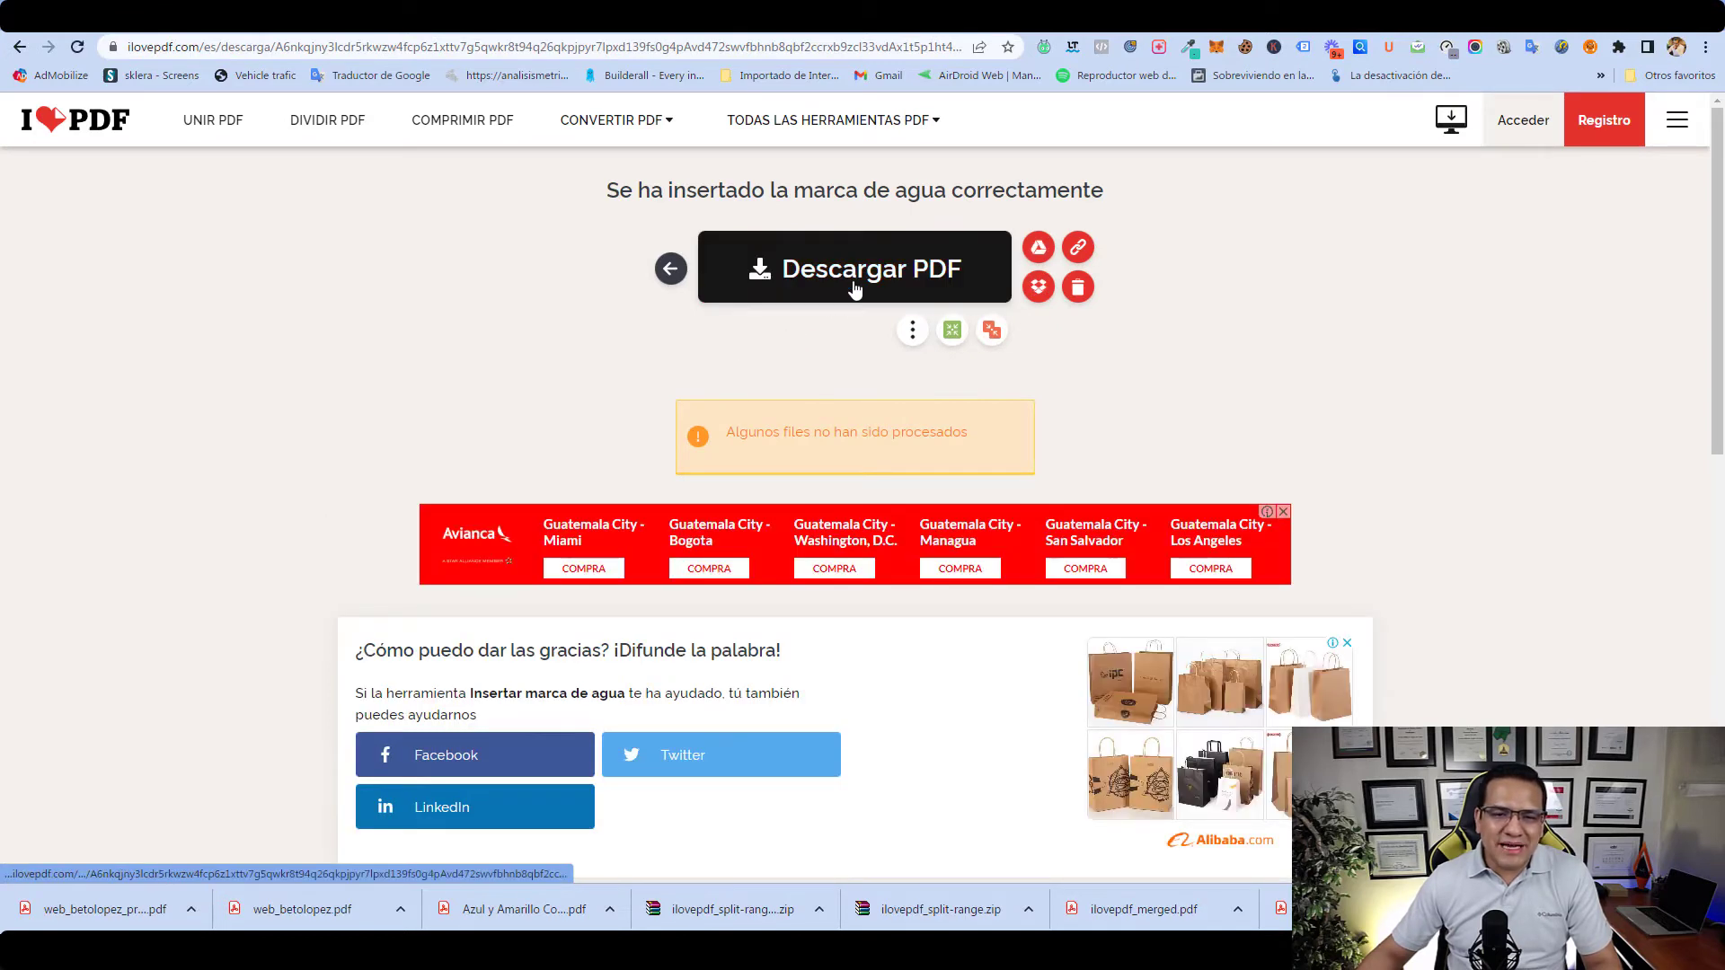
Step: Open Informe_watermark.pdf, check the photo on its 3 pages, and return to the upload page
left_click_drag(724, 432, 887, 460)
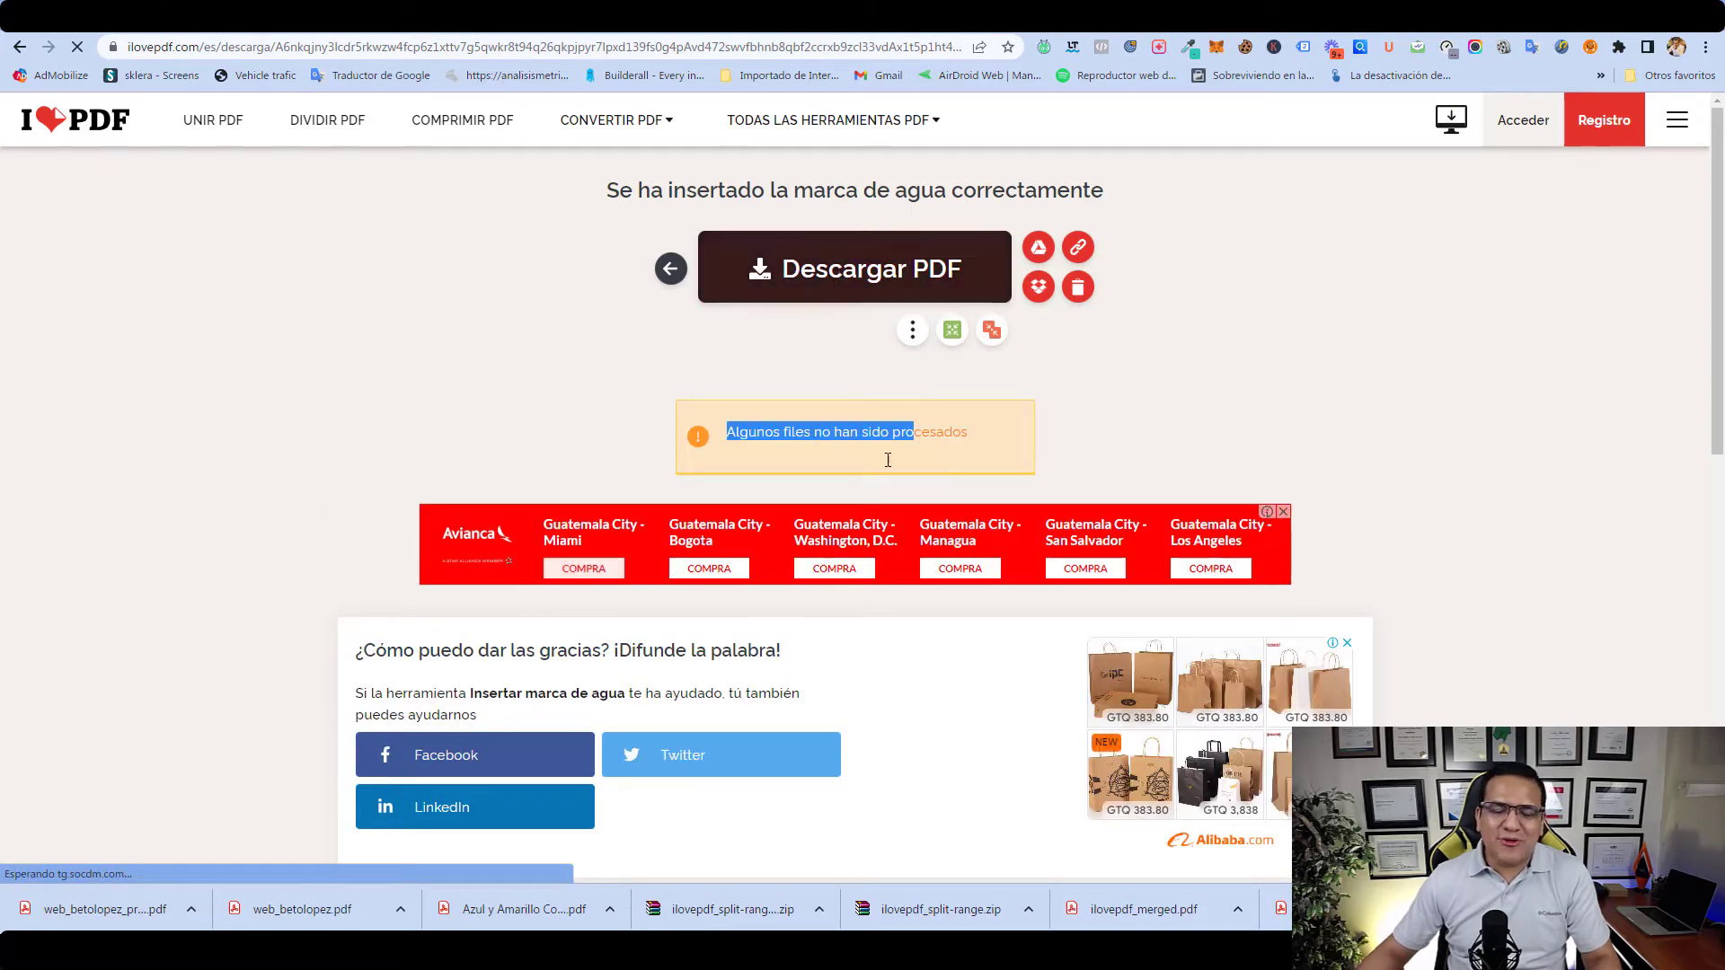
left_click(134, 909)
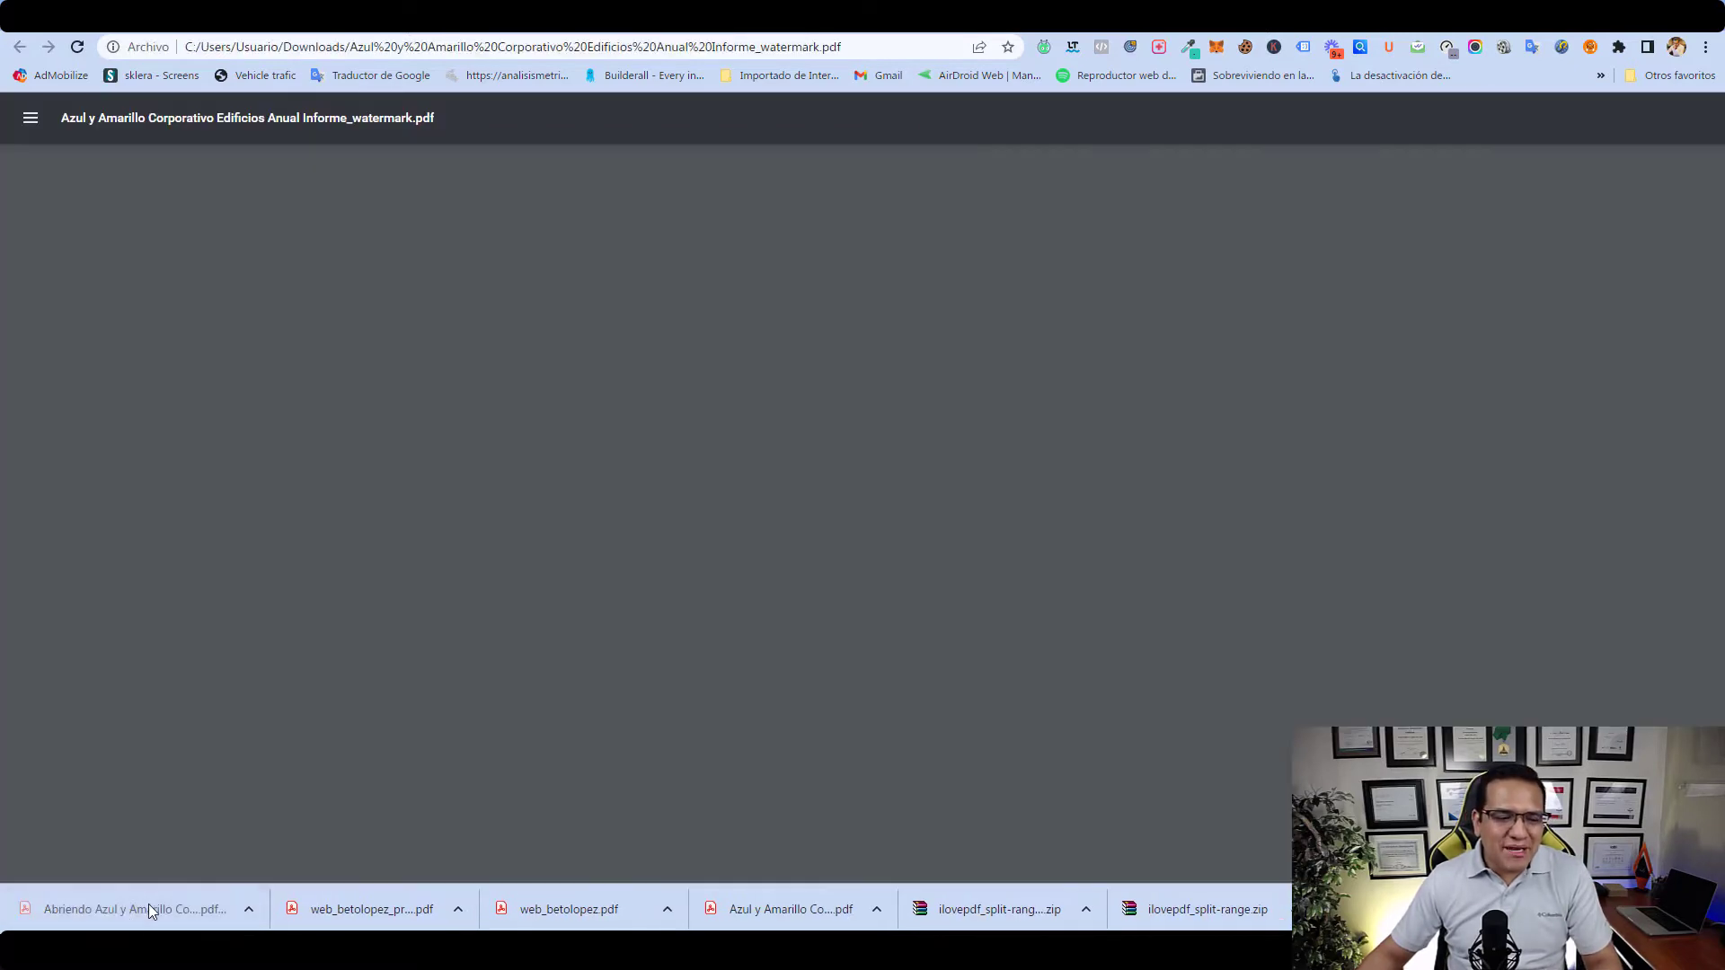
scroll(1152, 552, "down", 5)
scroll(1075, 660, "down", 5)
scroll(1085, 690, "down", 10)
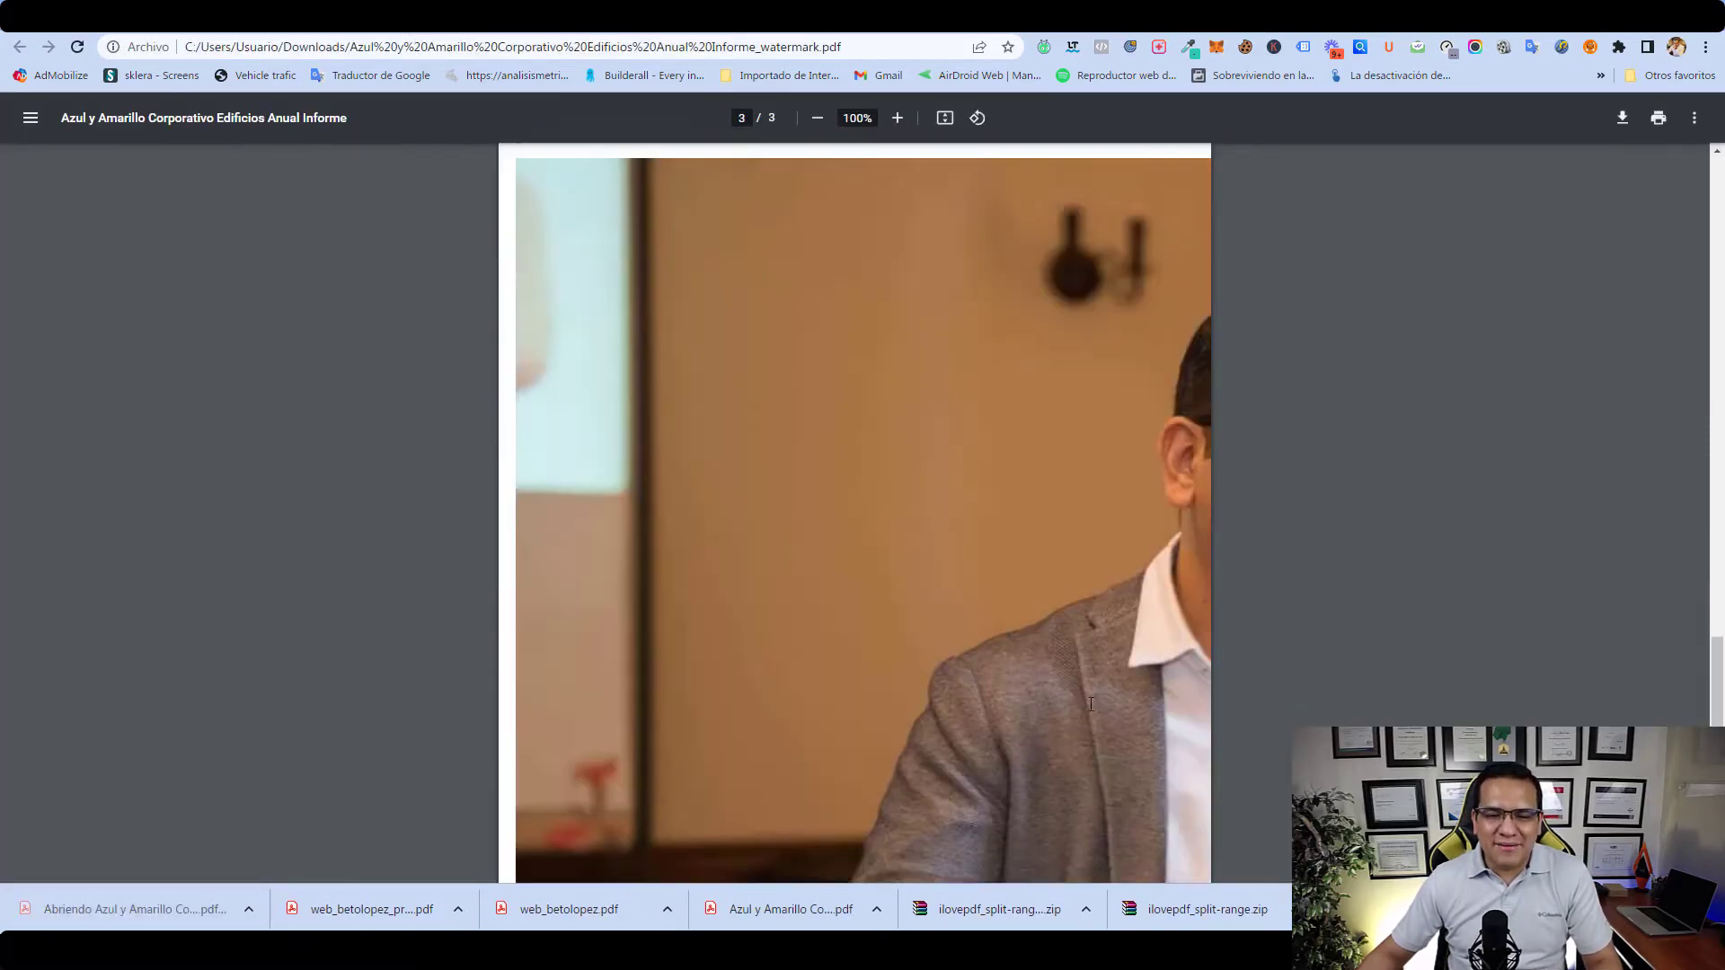
scroll(1091, 704, "up", 5)
scroll(1075, 741, "up", 5)
scroll(1071, 736, "up", 5)
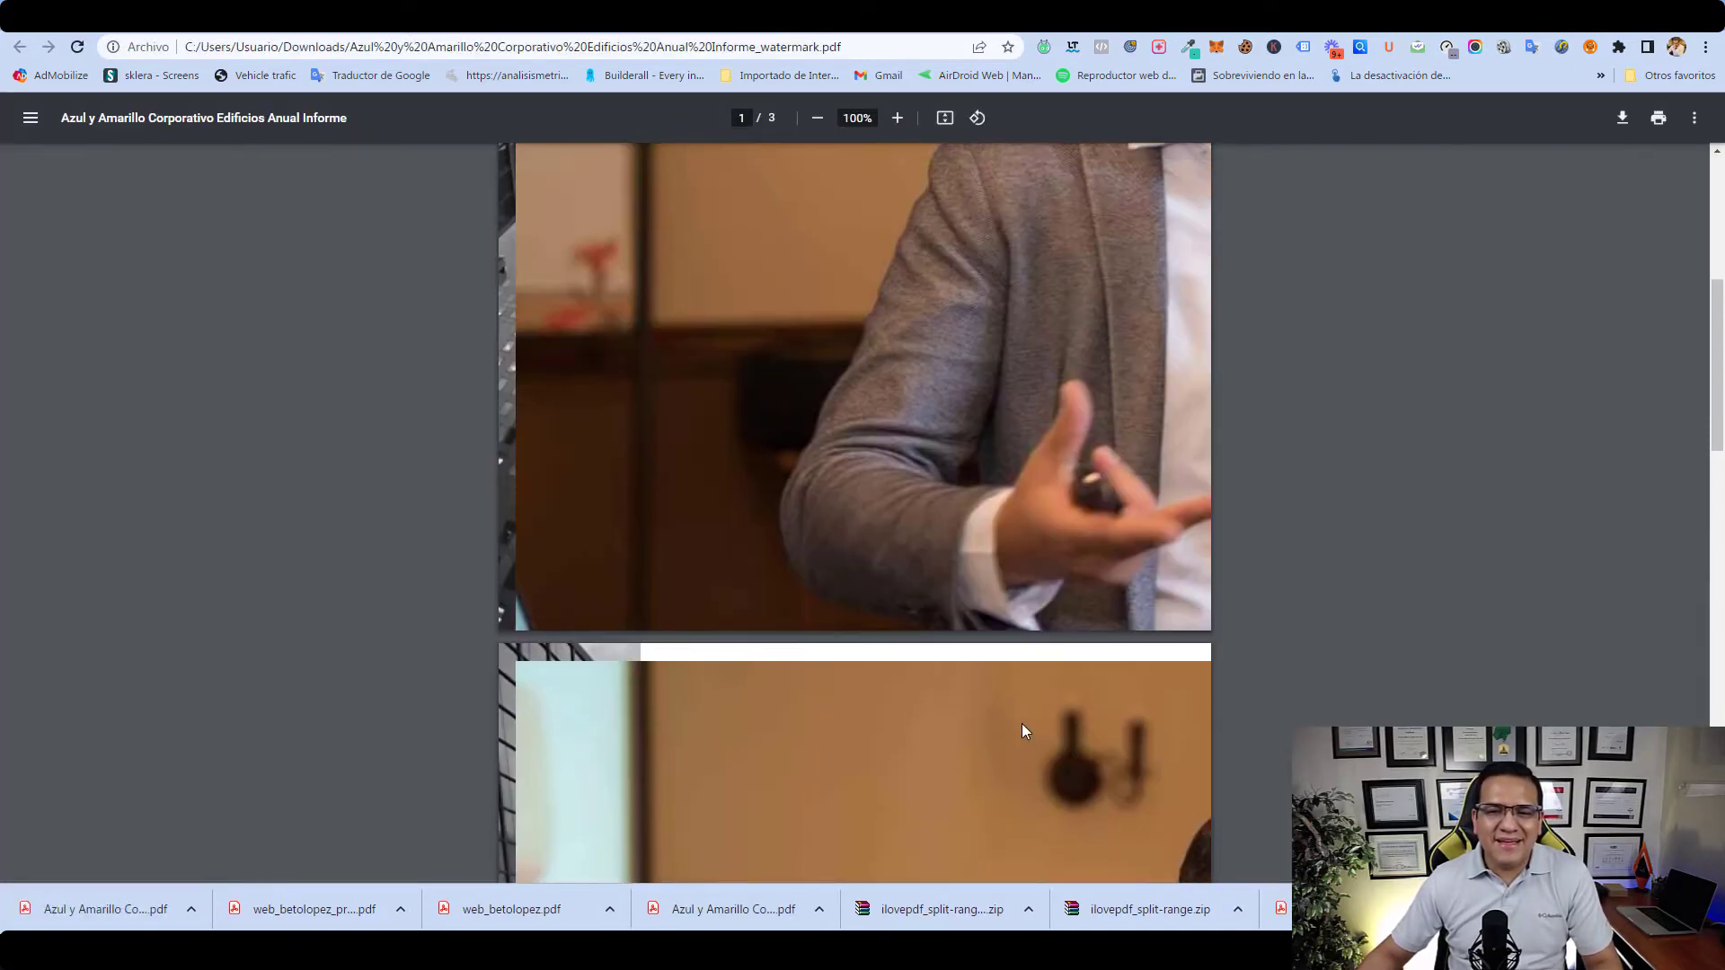
scroll(1022, 724, "up", 5)
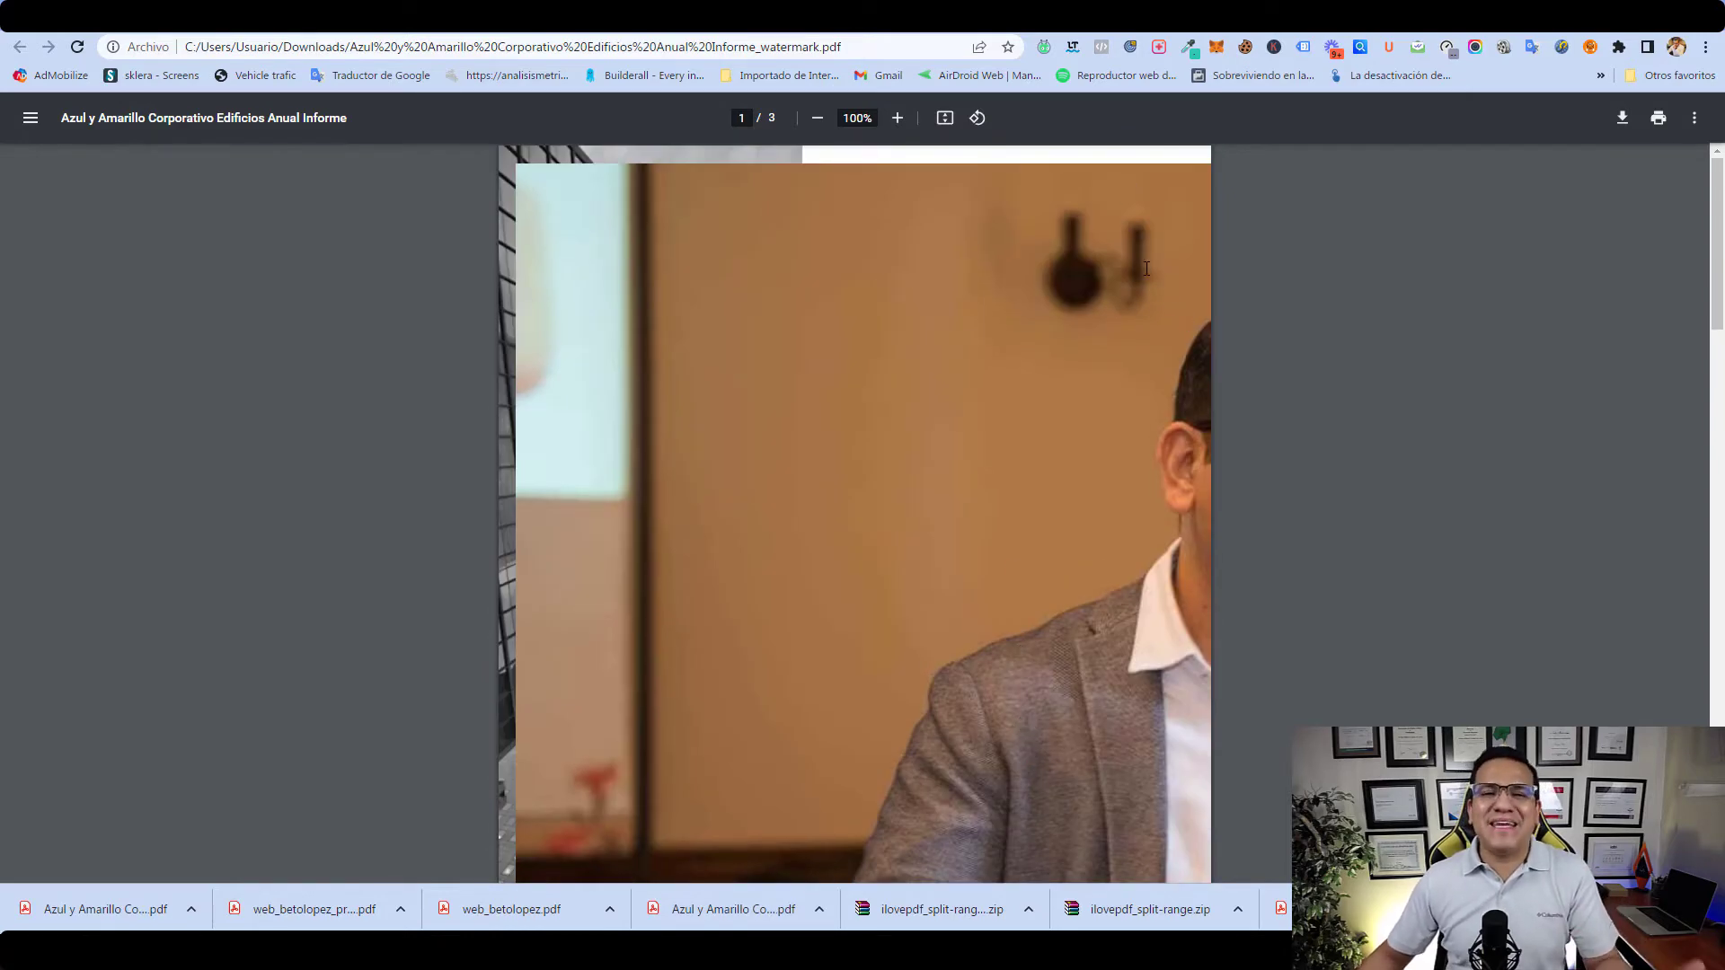
key("ctrl+w")
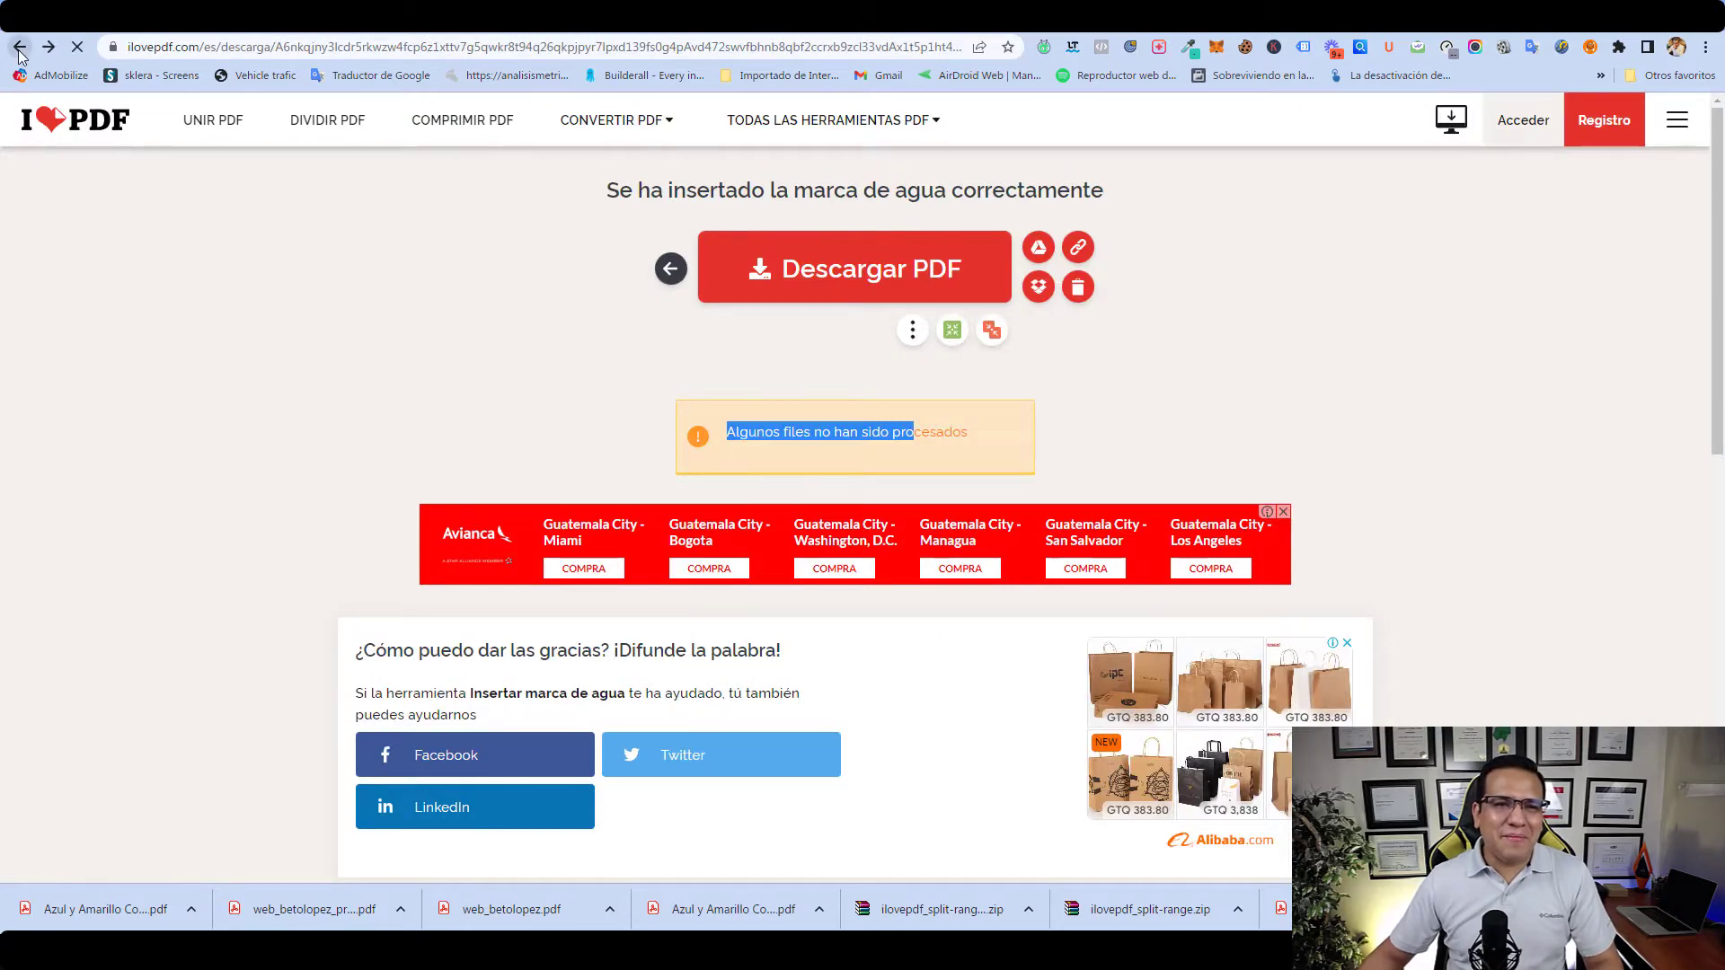
left_click(19, 53)
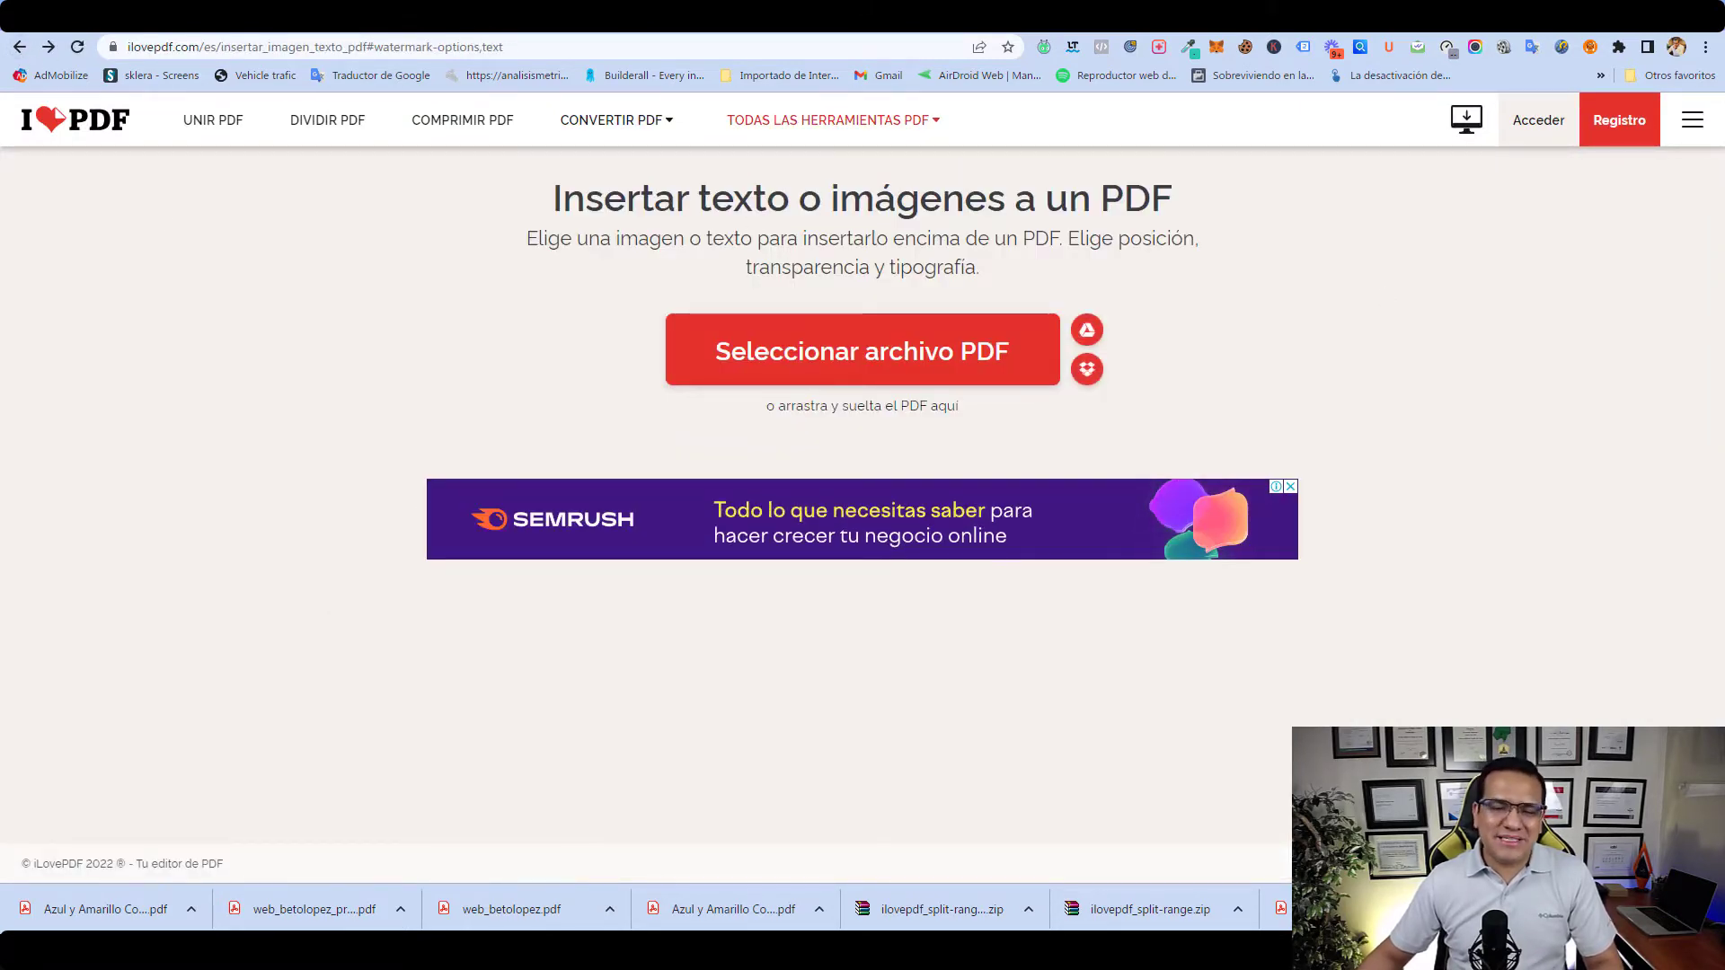
Step: Create a blank Canva report with the 'Propuesta de Marketing' text combo
left_click(1320, 16)
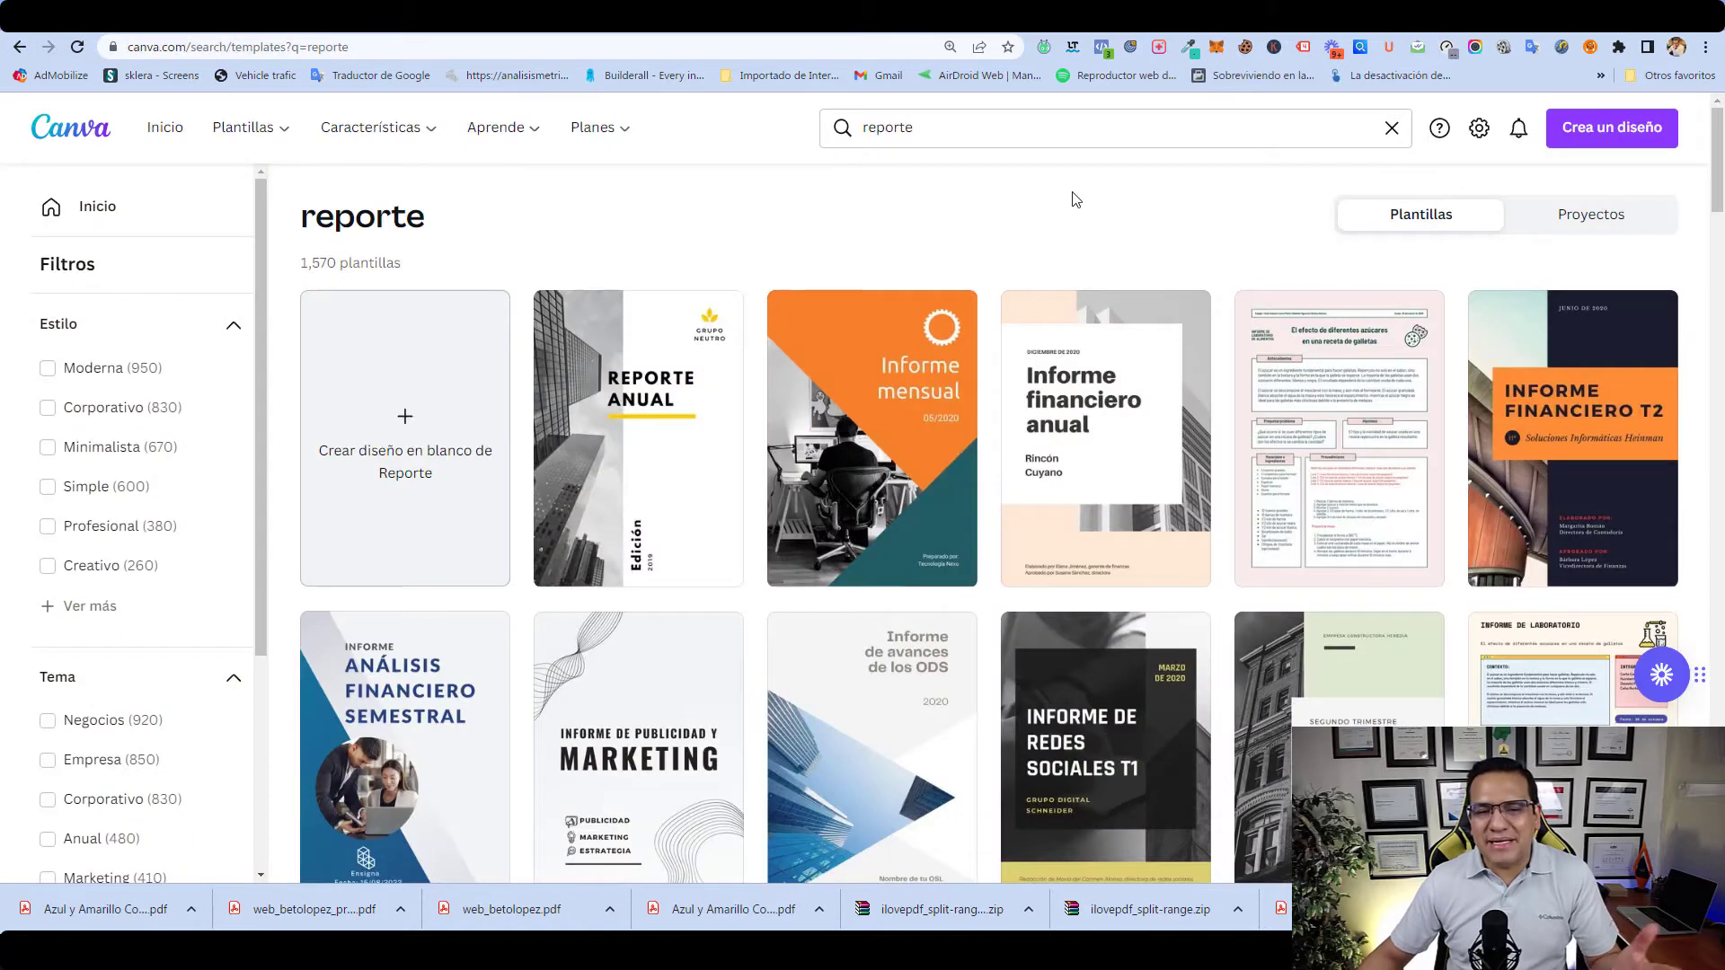
left_click(359, 449)
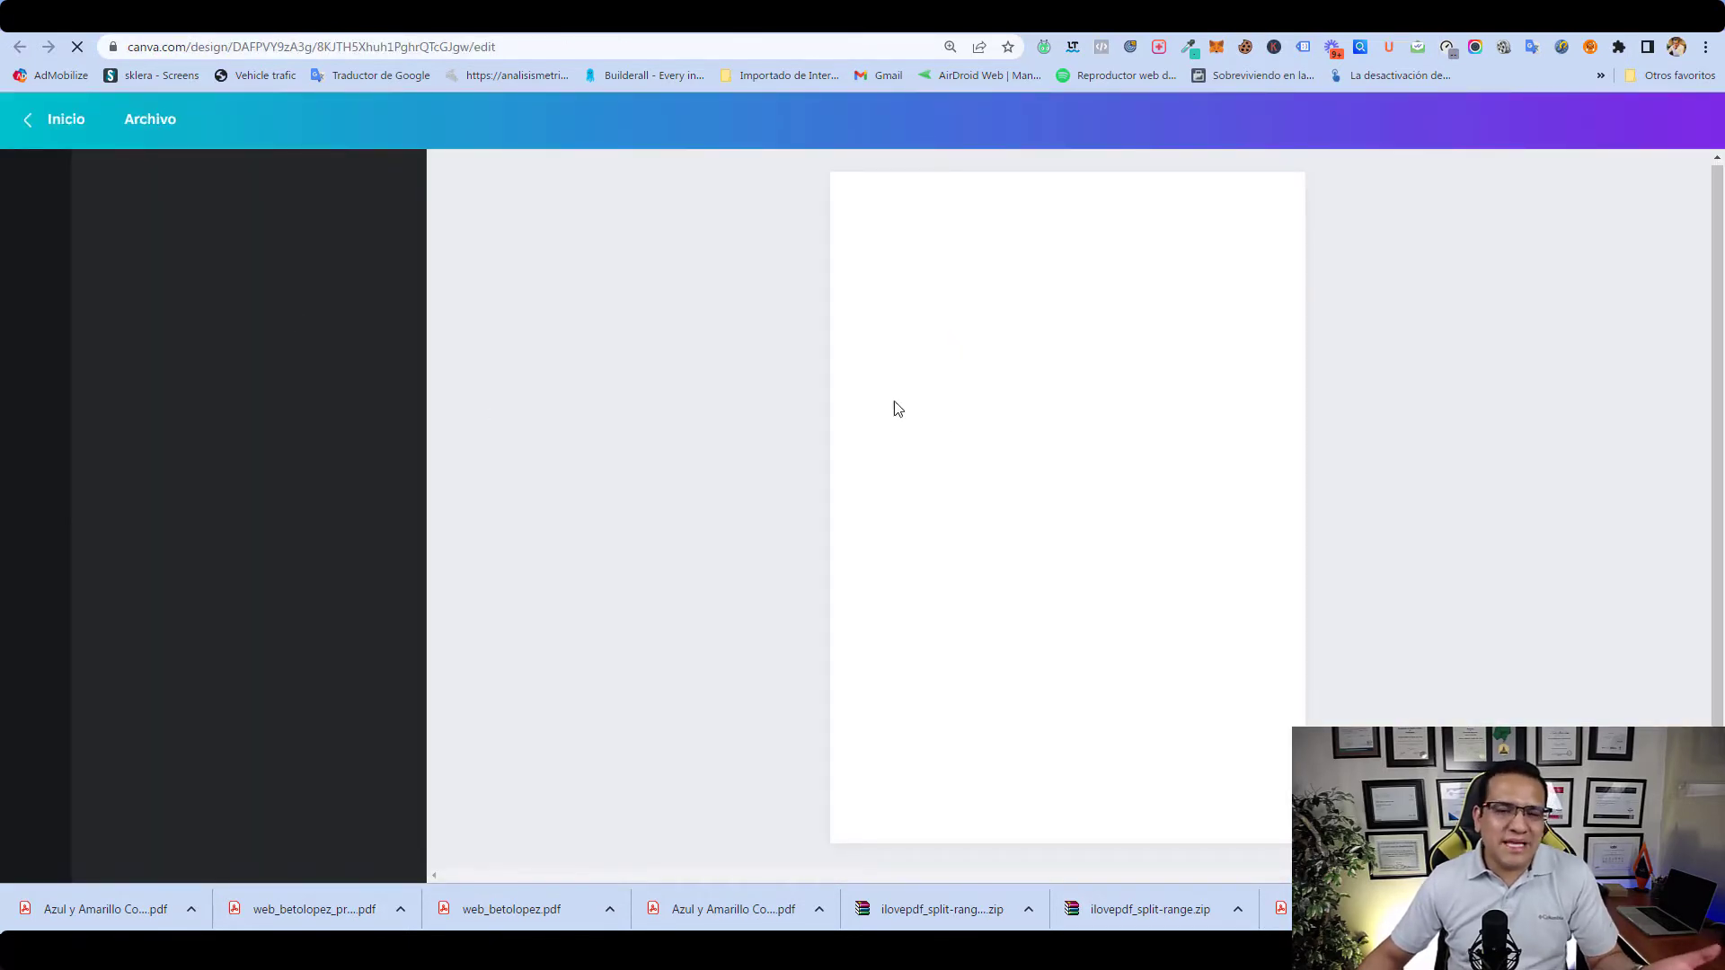
left_click(36, 412)
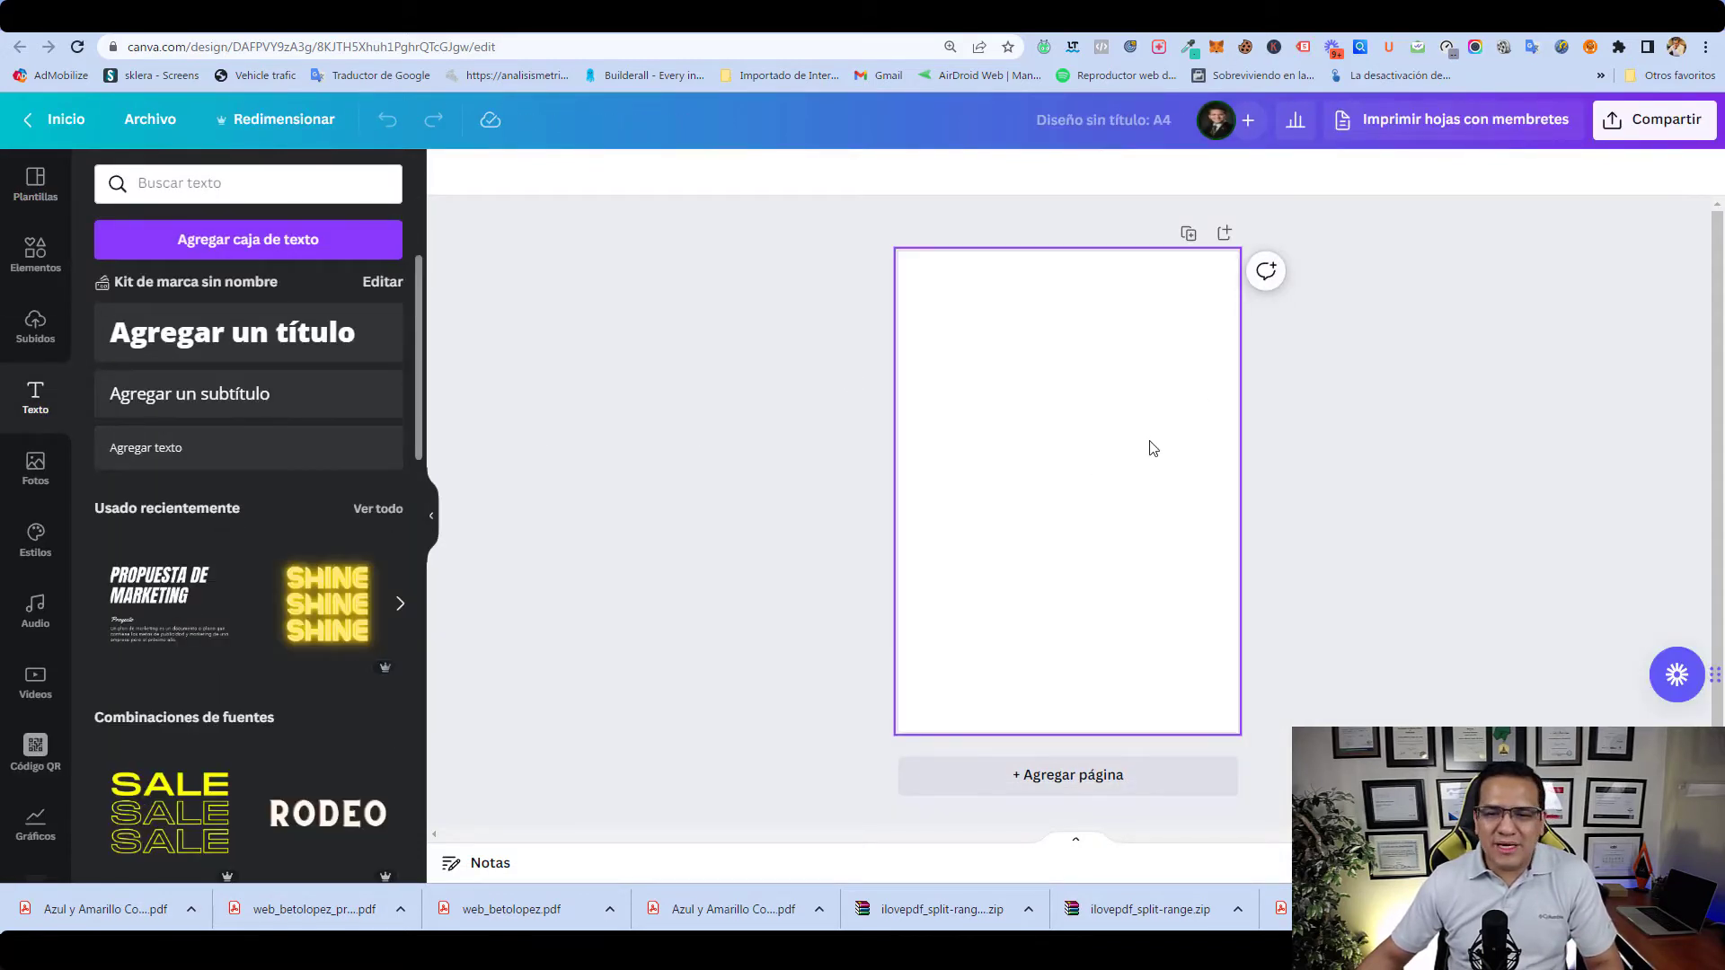
left_click_drag(175, 602, 1183, 454)
left_click(1182, 455)
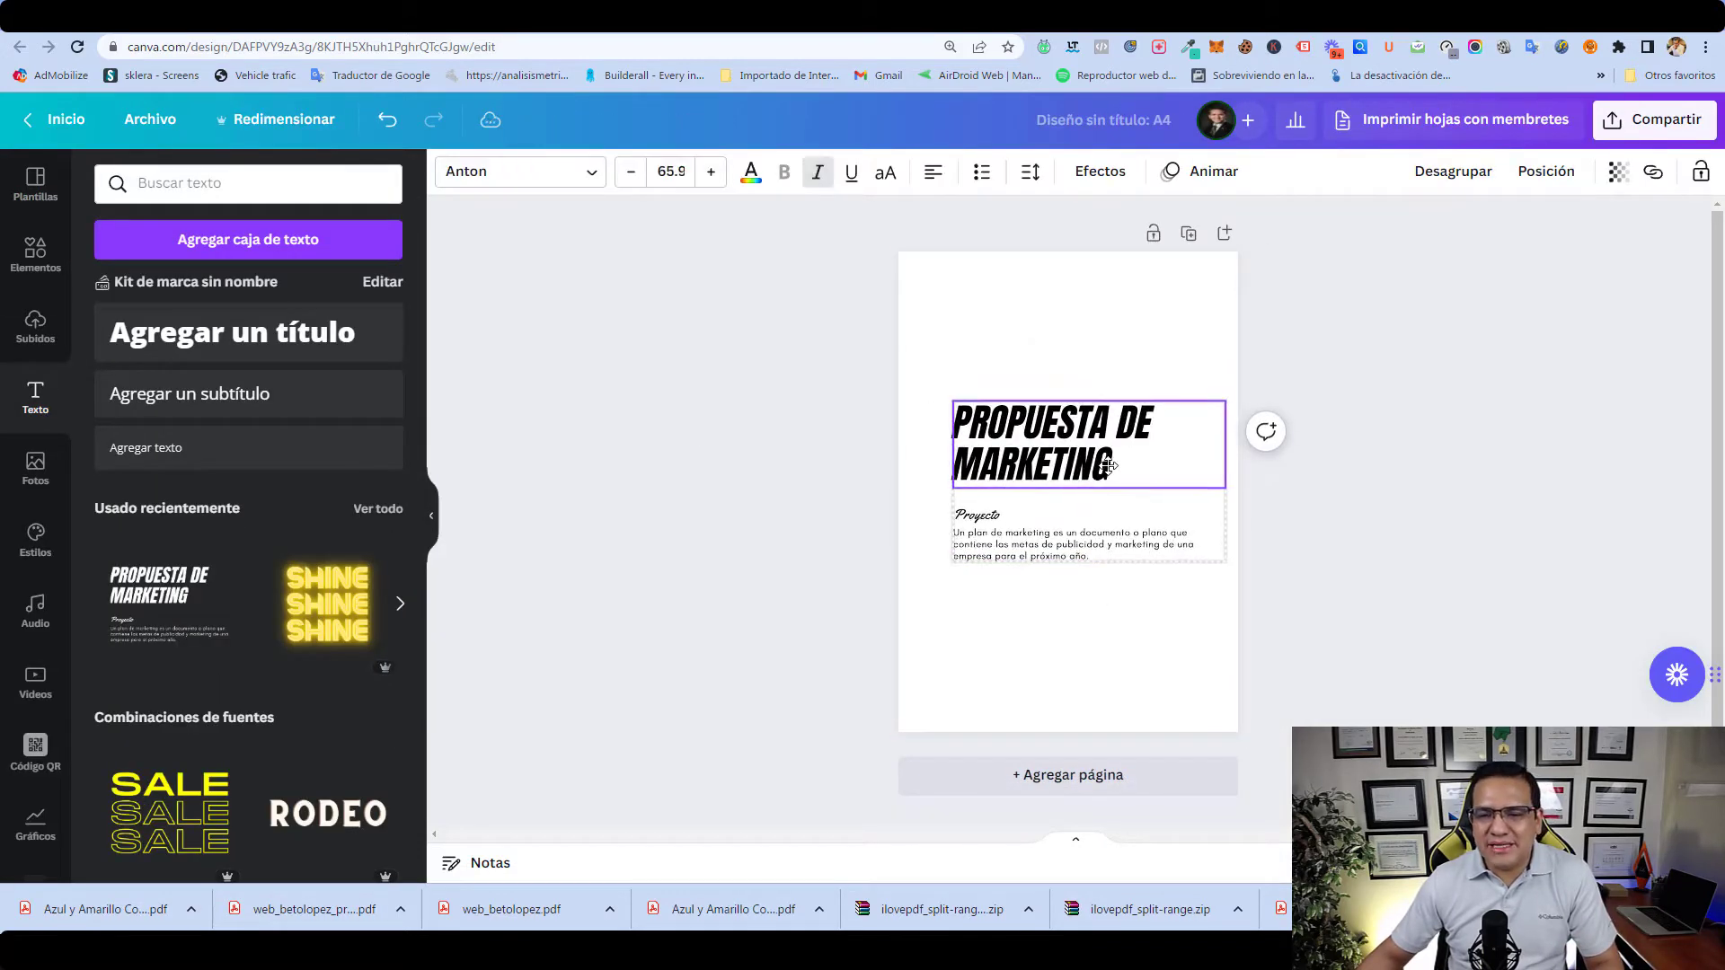
Step: Download the design as a PNG file
left_click(1655, 125)
left_click(1488, 600)
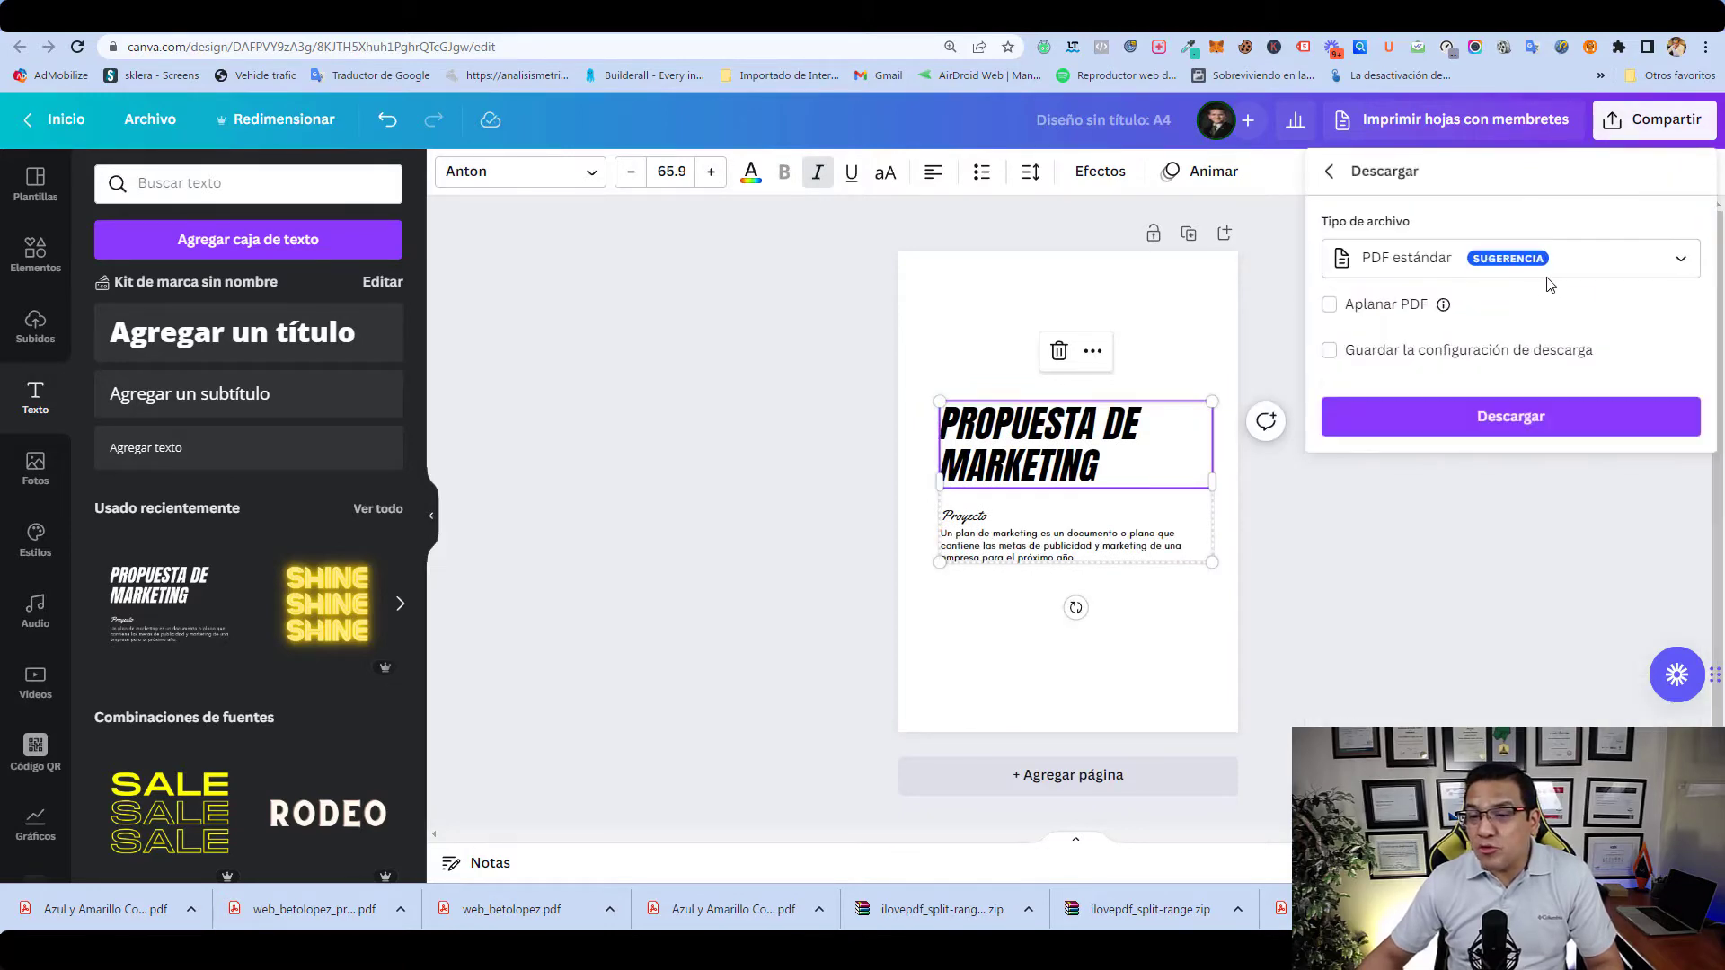
left_click(1456, 260)
left_click(1500, 382)
left_click(1529, 539)
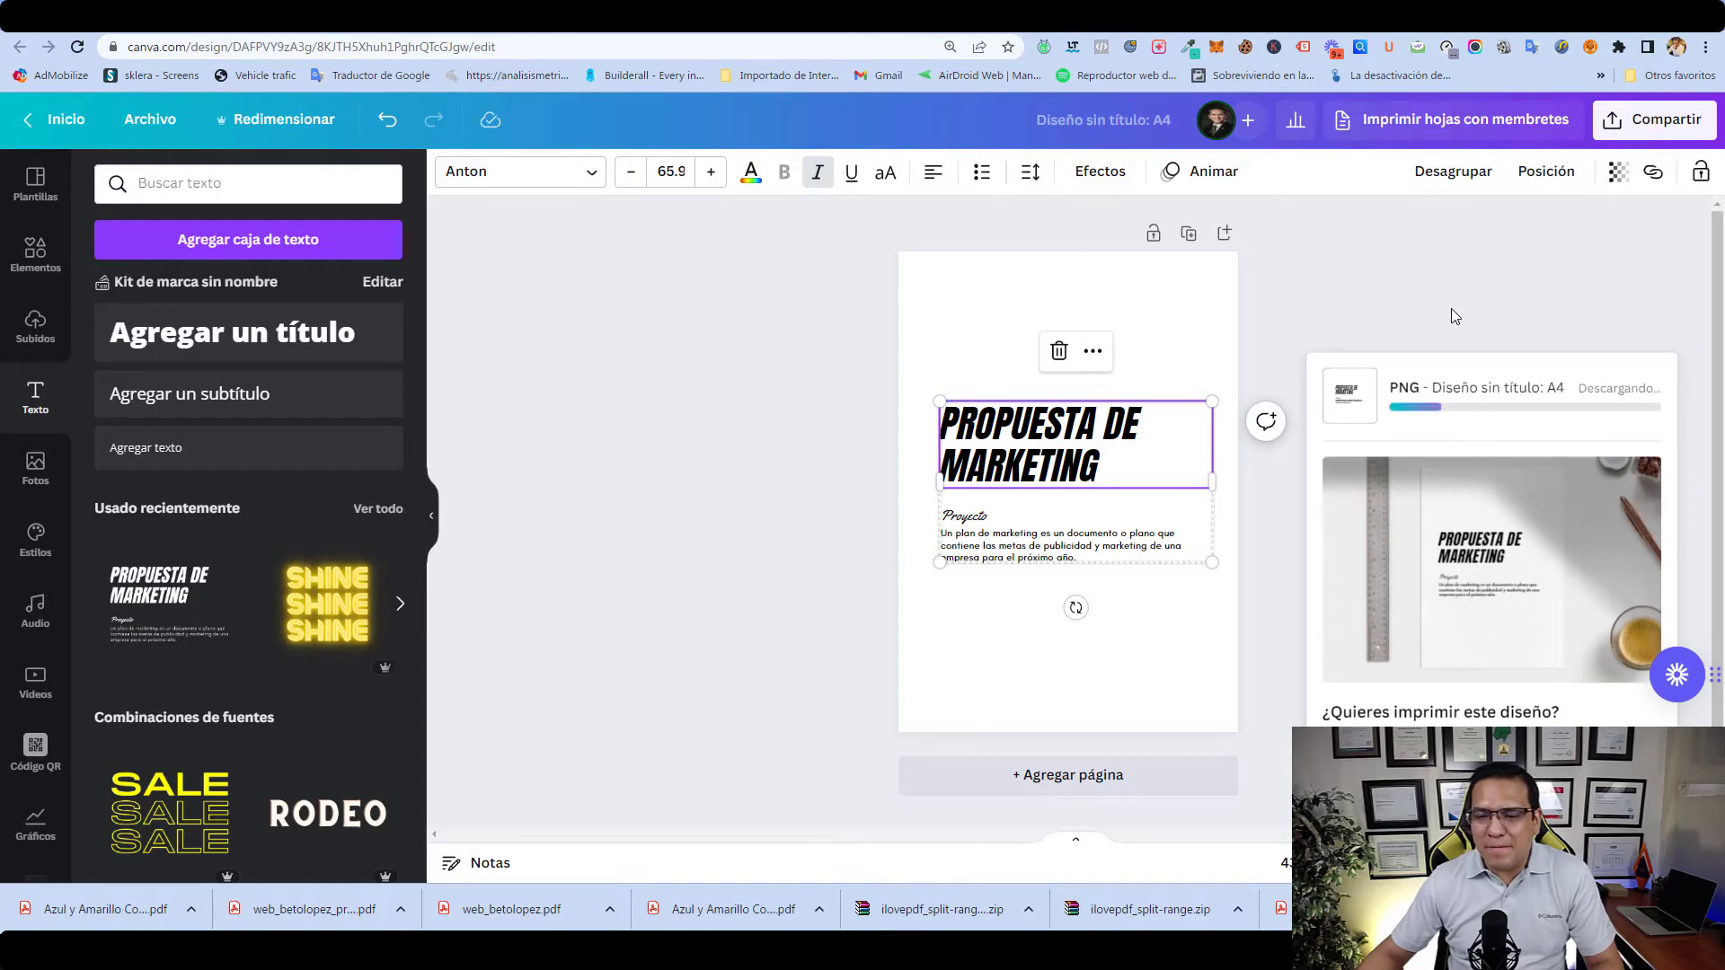
Step: Download it again as PNG with Fondo transparente kept checked
left_click(1653, 120)
left_click(1482, 596)
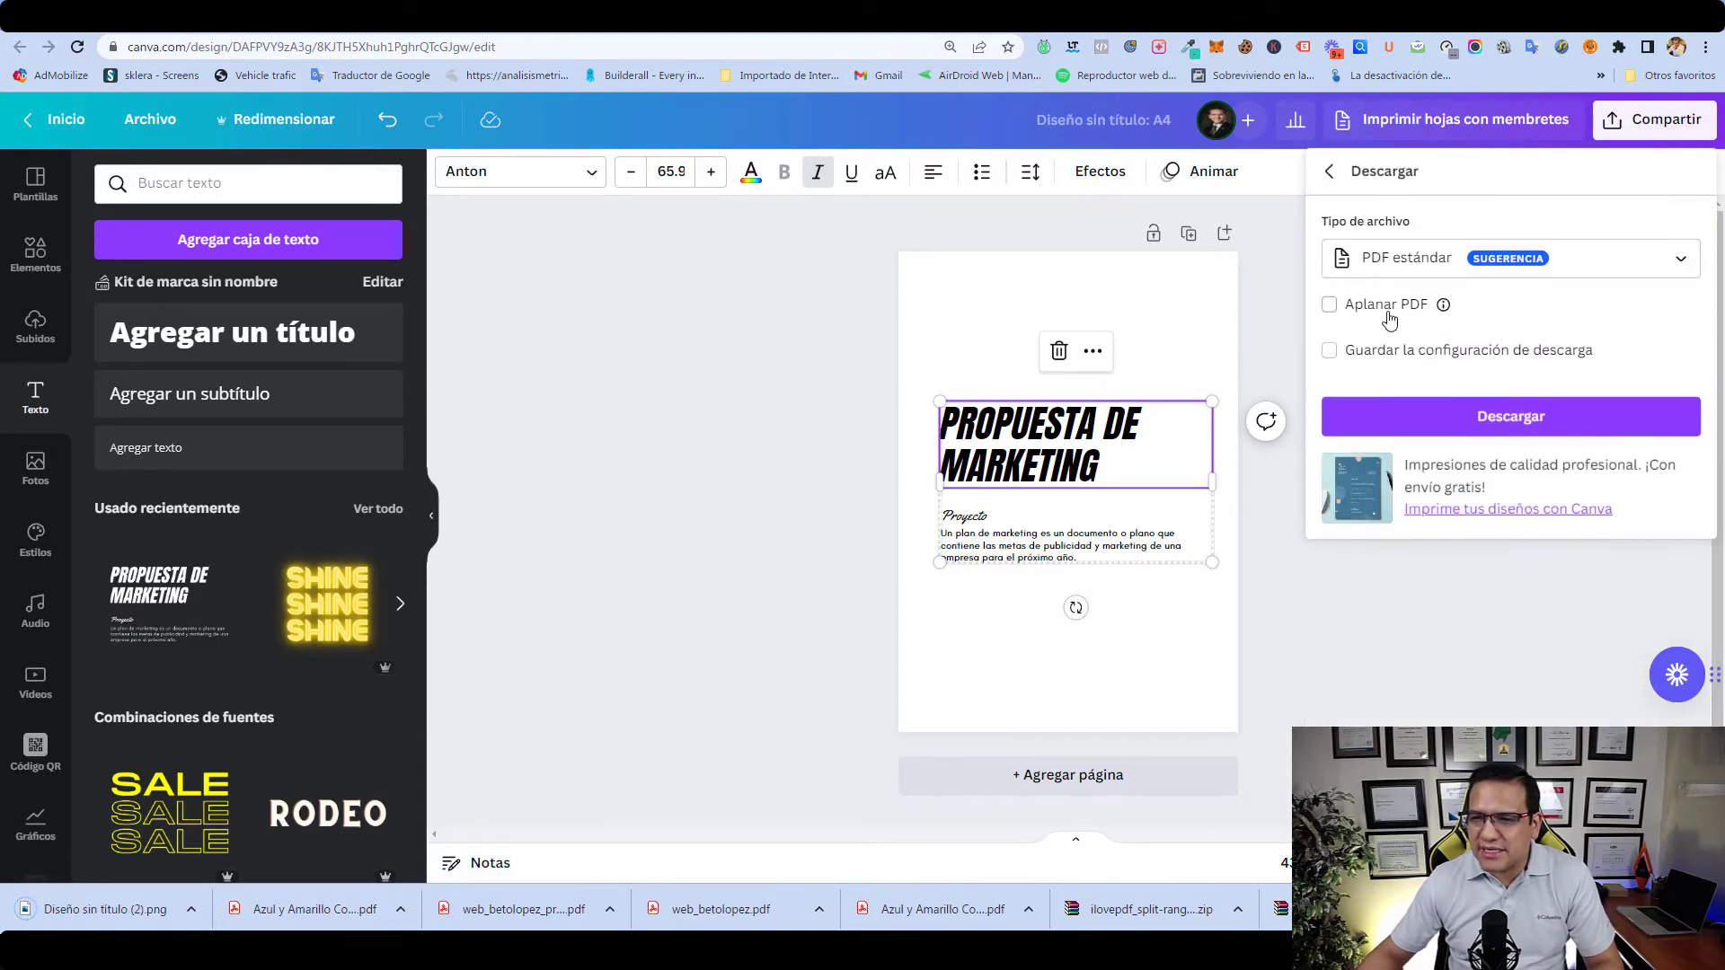
left_click(1431, 267)
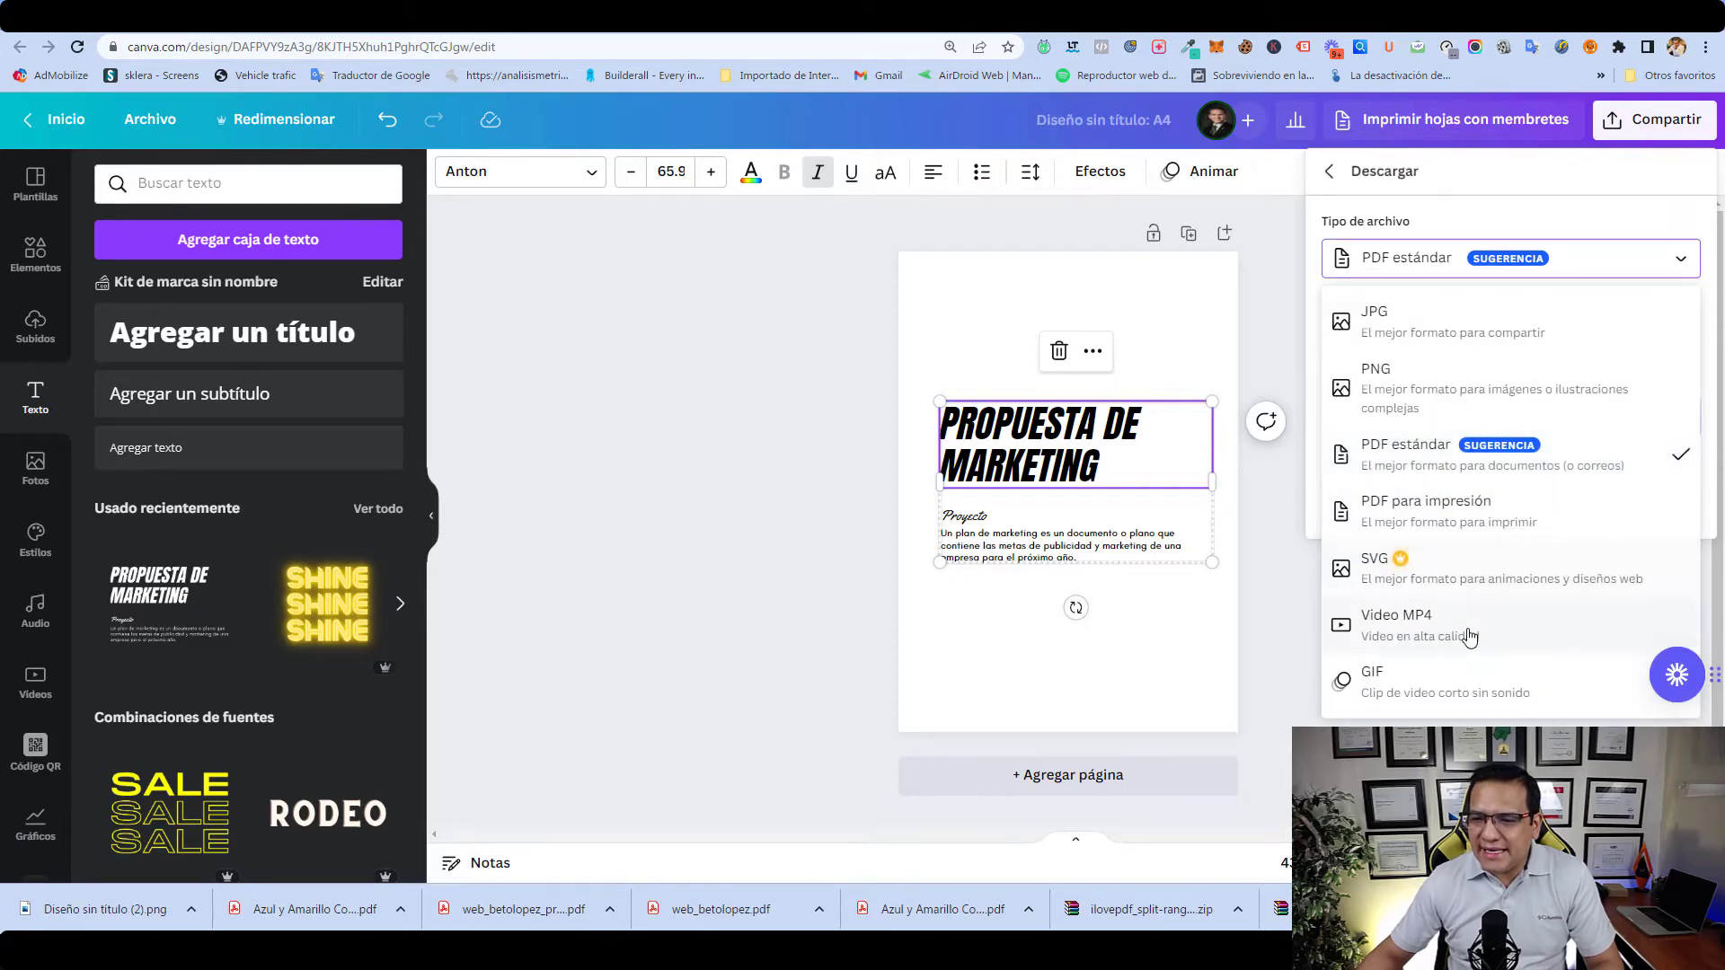
left_click(1466, 384)
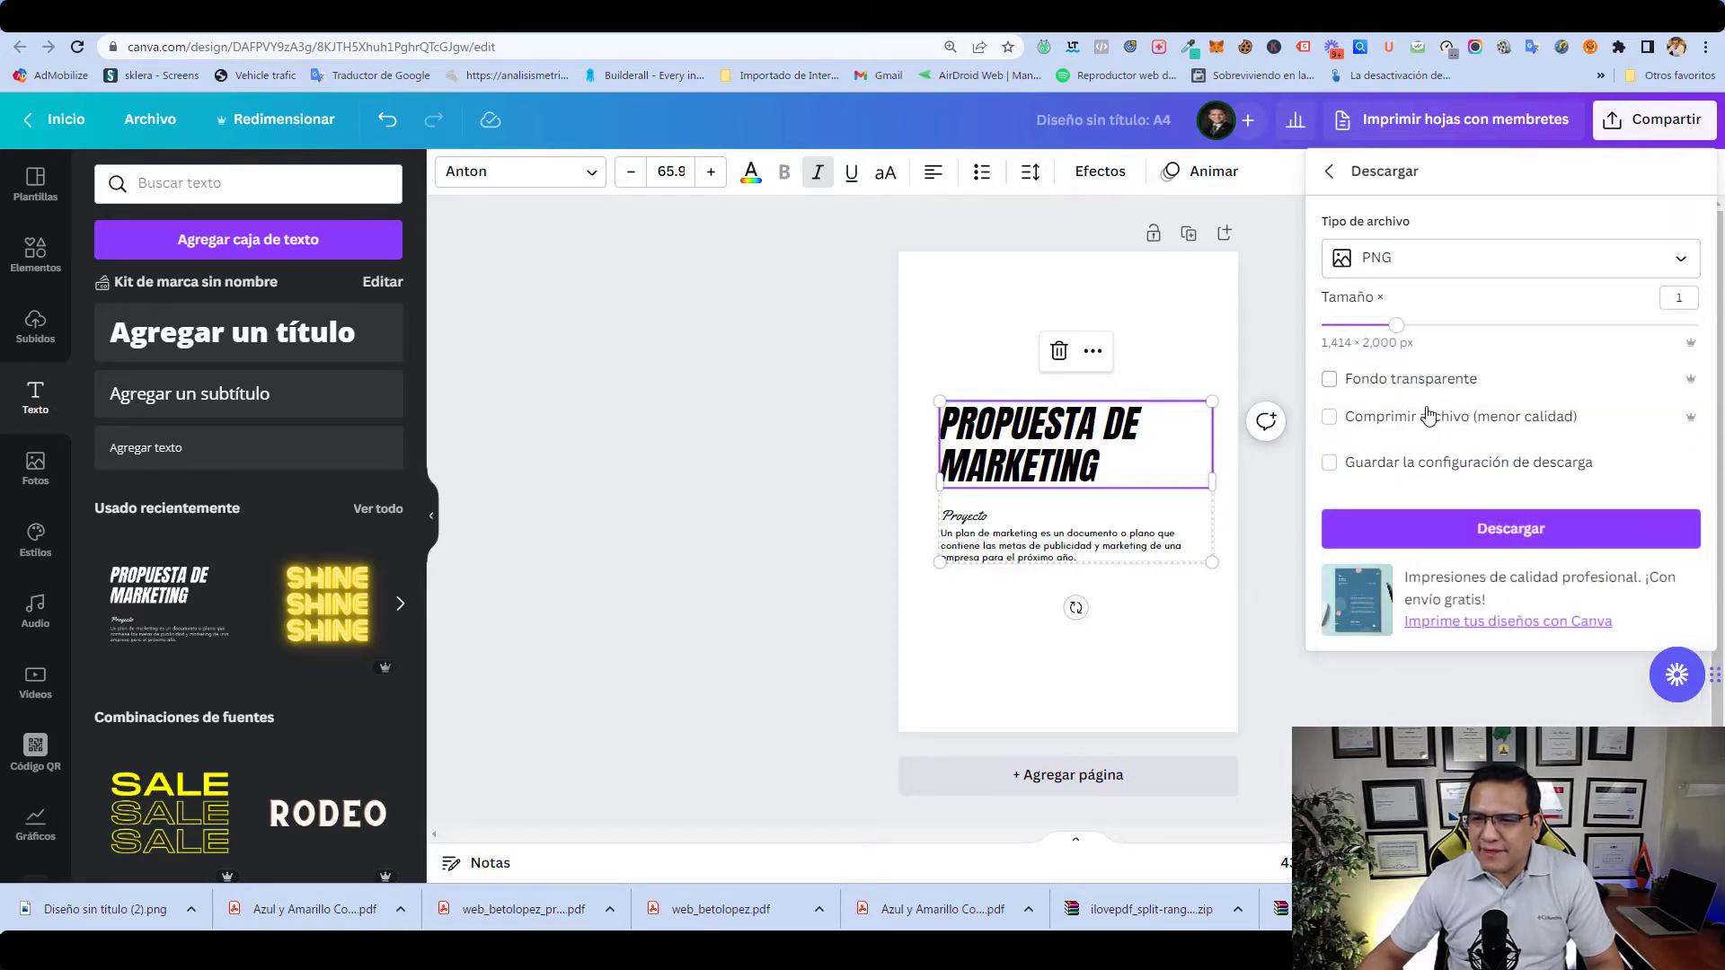
left_click(1527, 530)
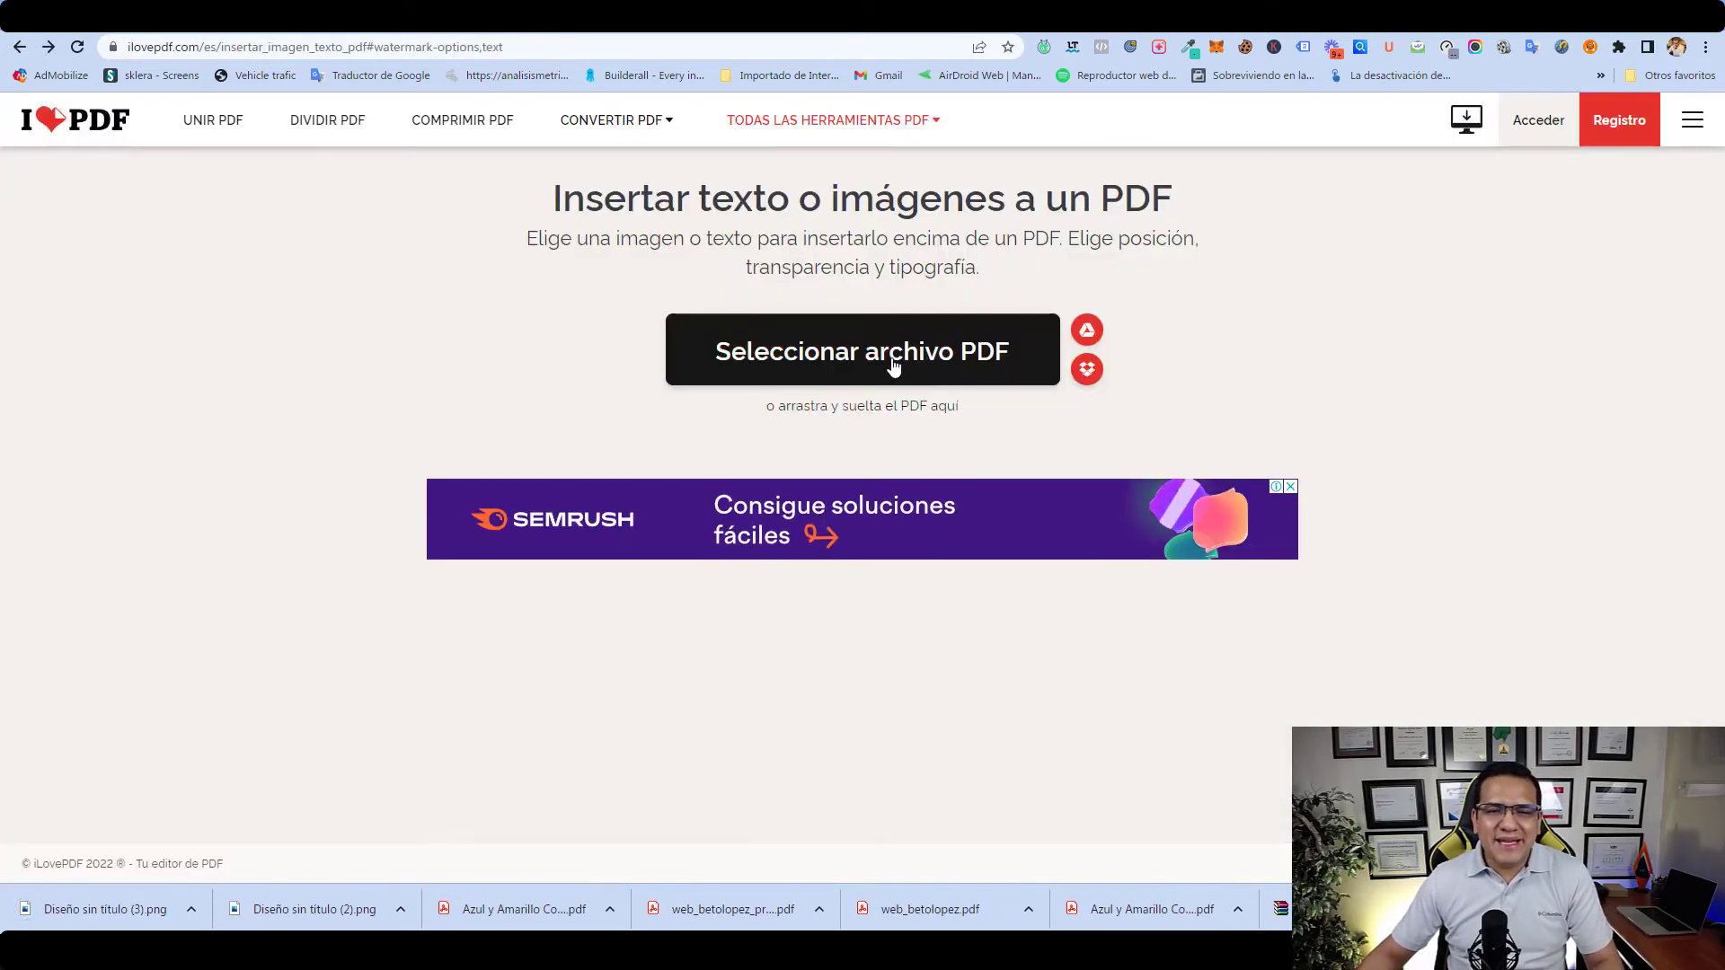
Step: Open Marca de agua and load Azul y Amarillo Corporativo Edificios Anual Informe_signed.pdf
left_click(81, 124)
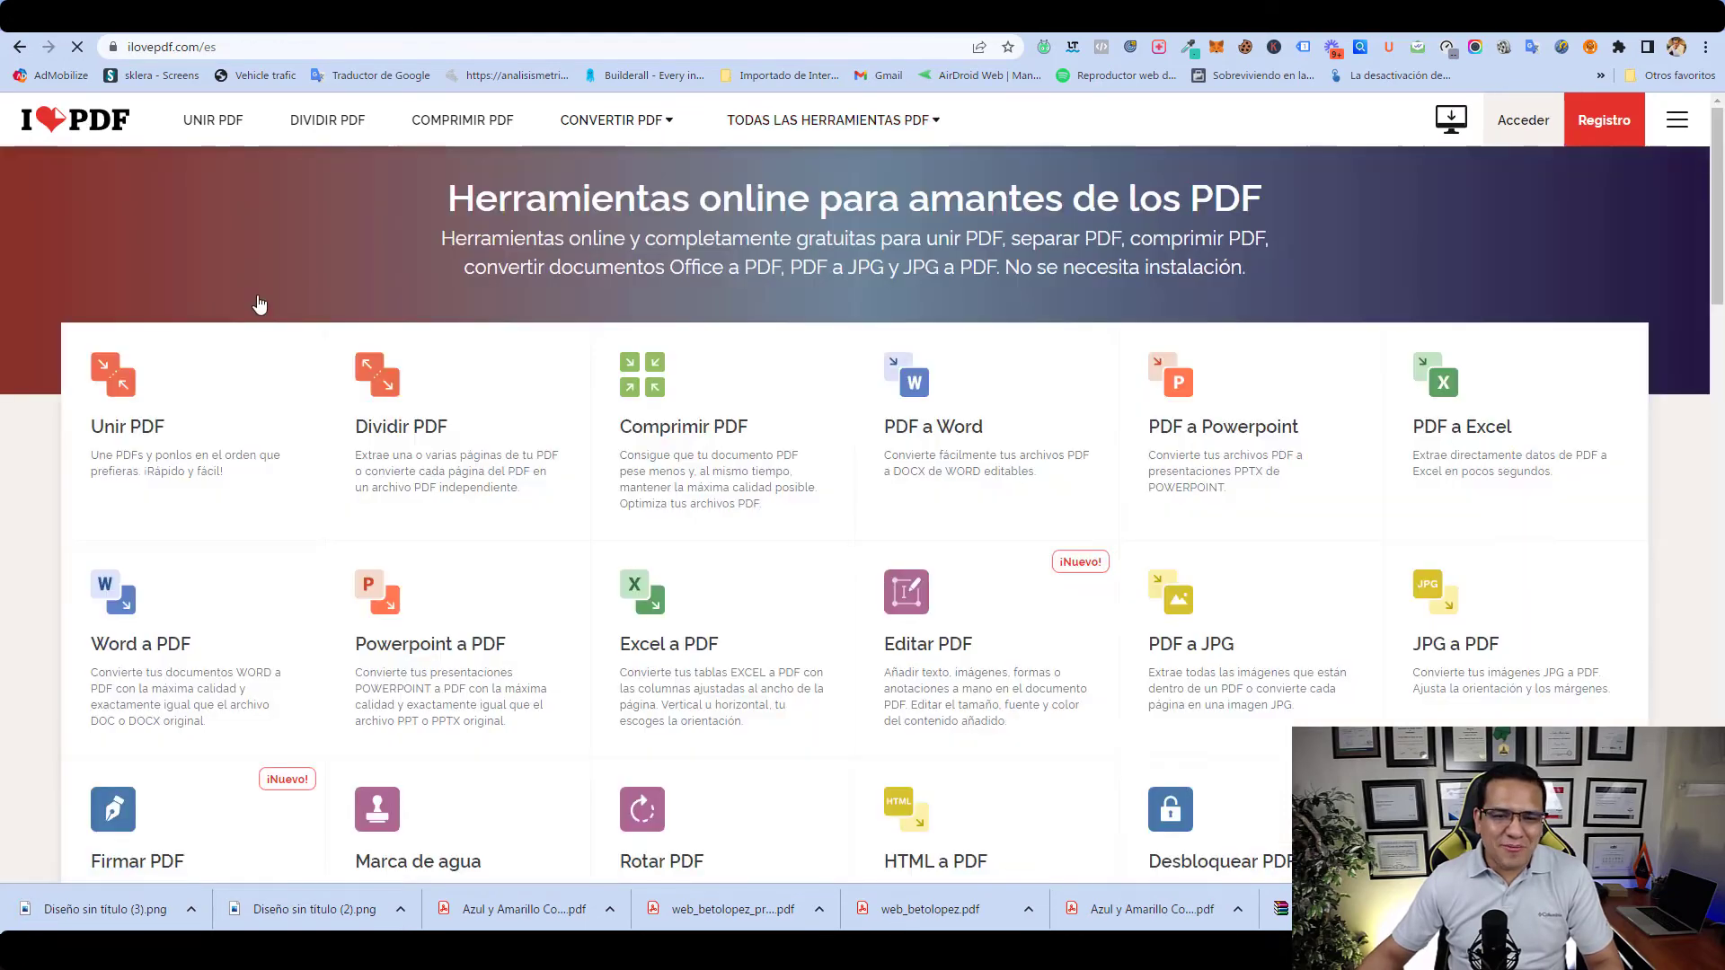
scroll(943, 693, "down", 4)
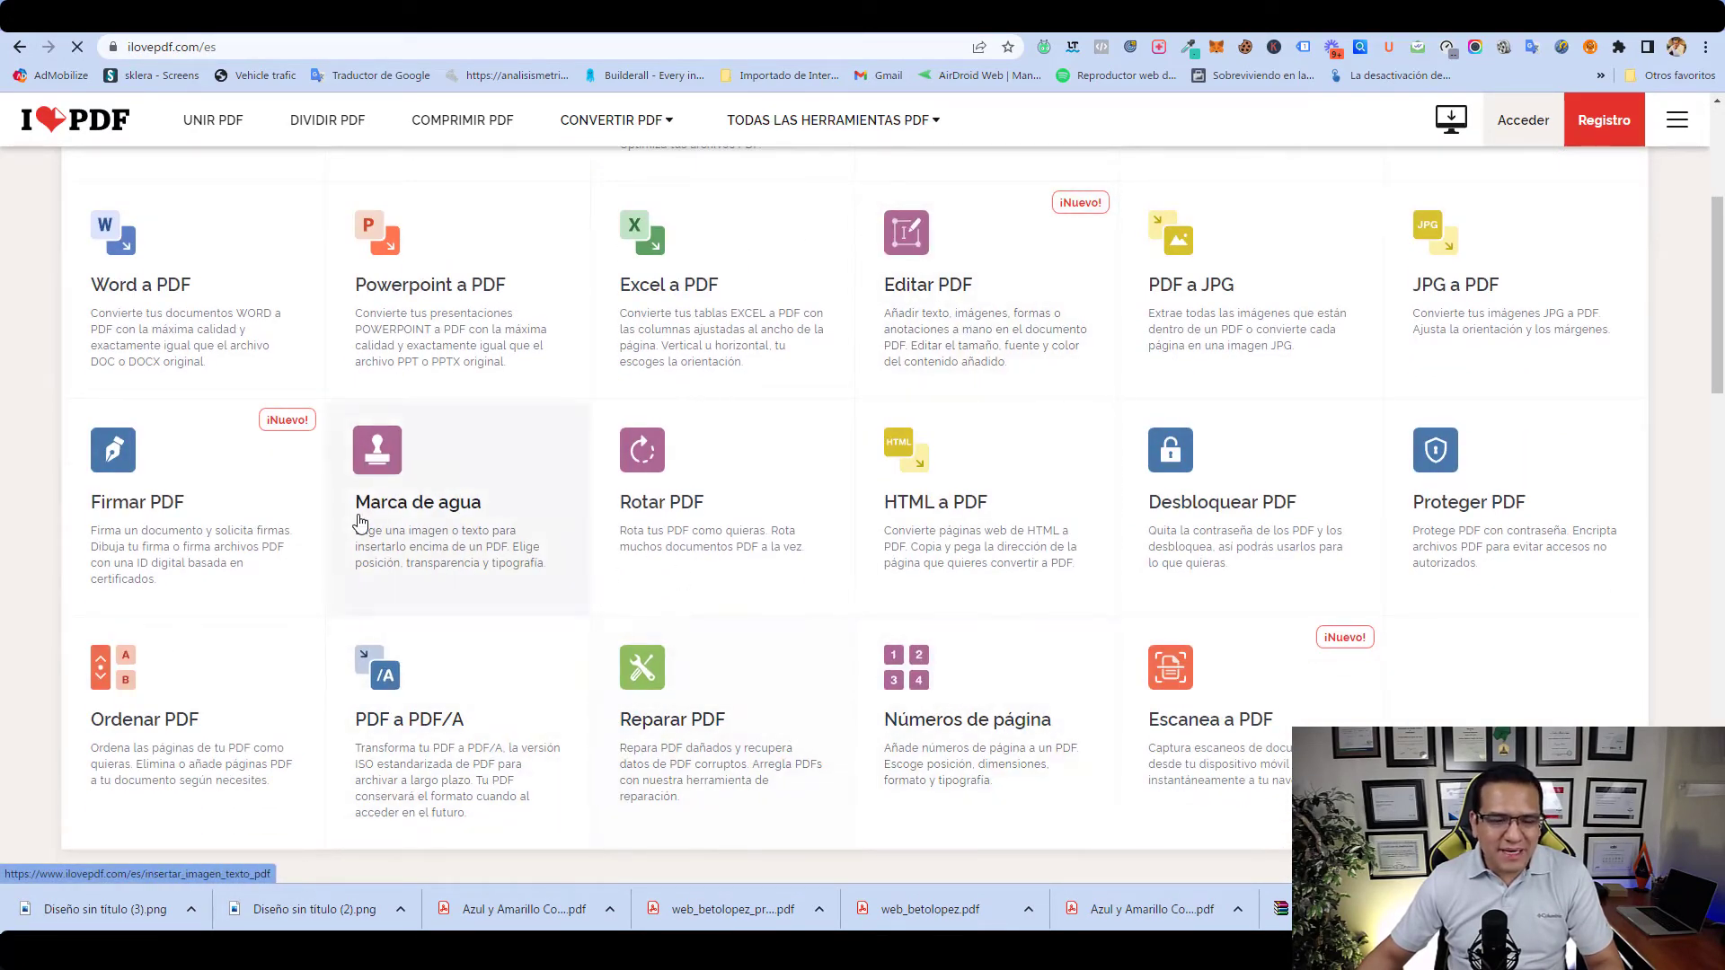
left_click(509, 545)
left_click(892, 338)
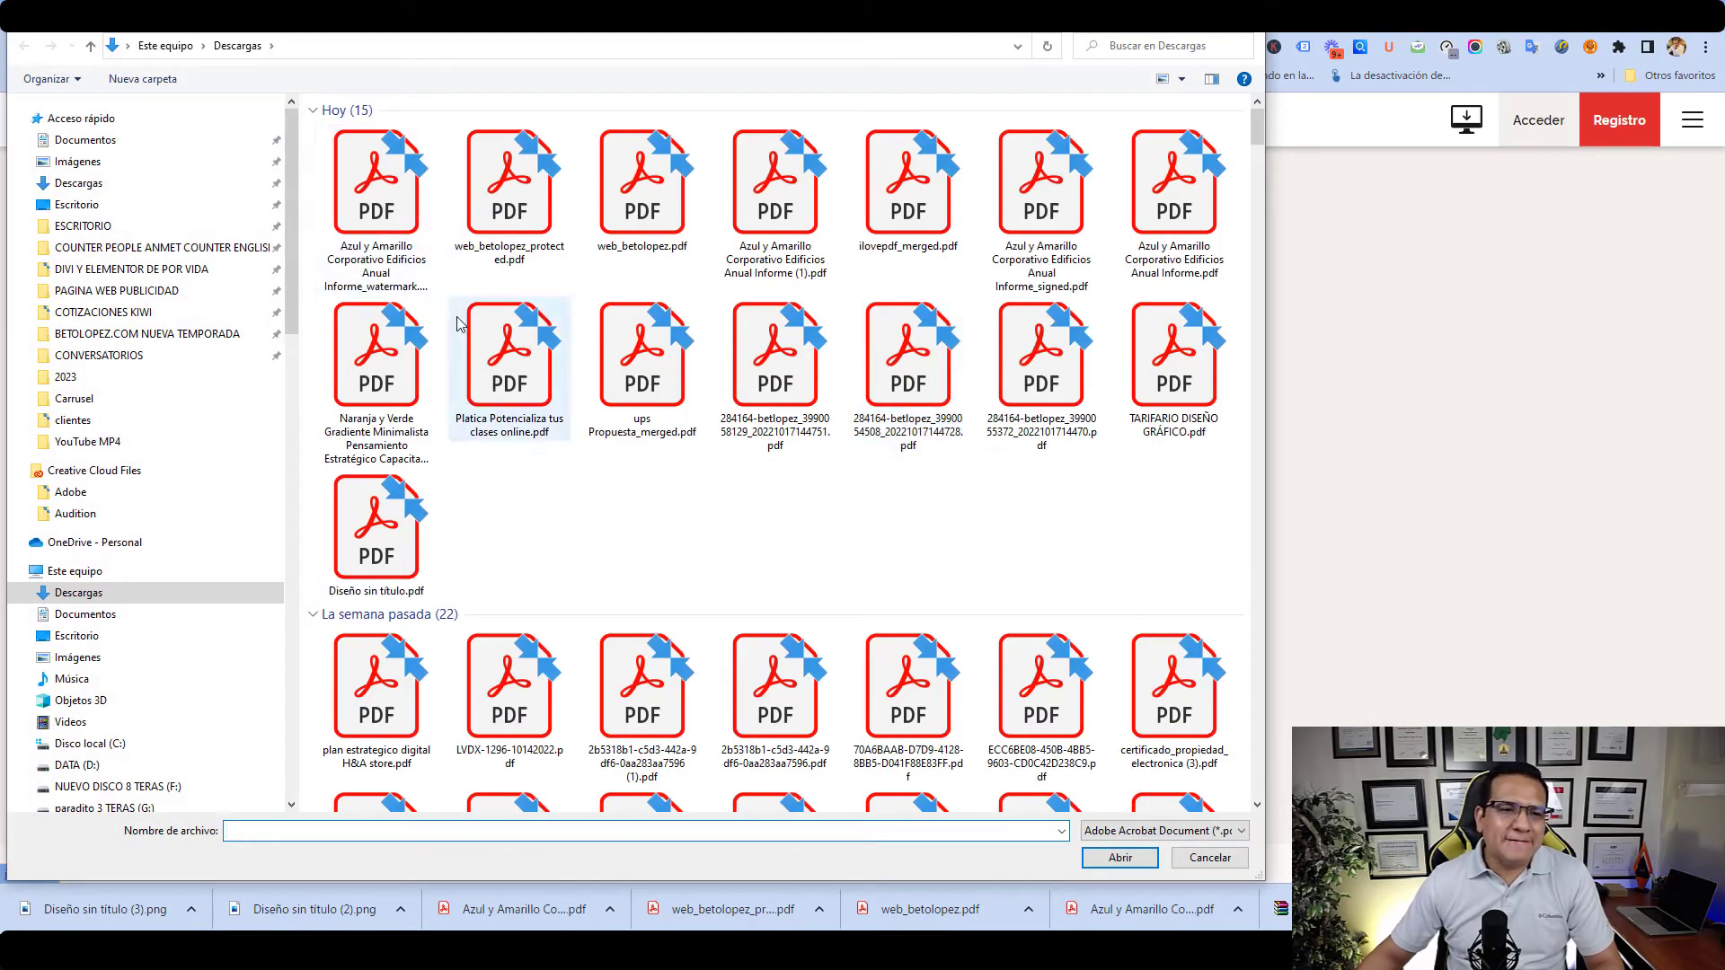
double_click(1042, 213)
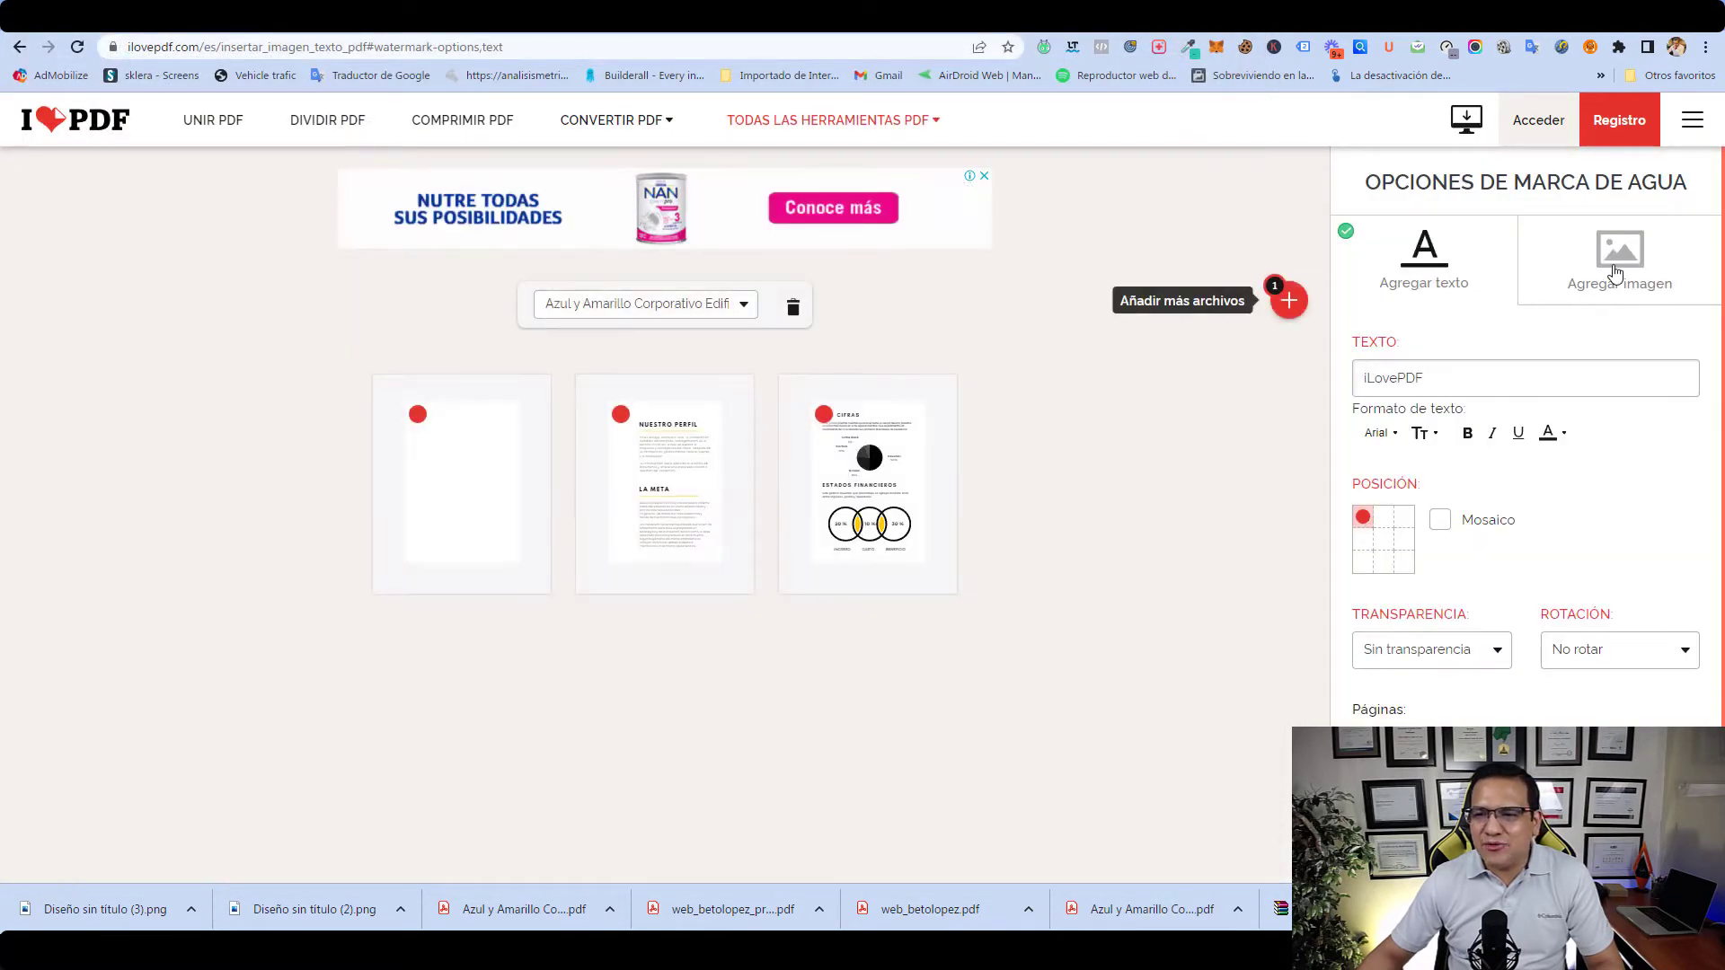
Step: Keep the text watermark centred and tile it (Mosaico) across every page
double_click(1484, 376)
type("sdfsdfsdfs sdf")
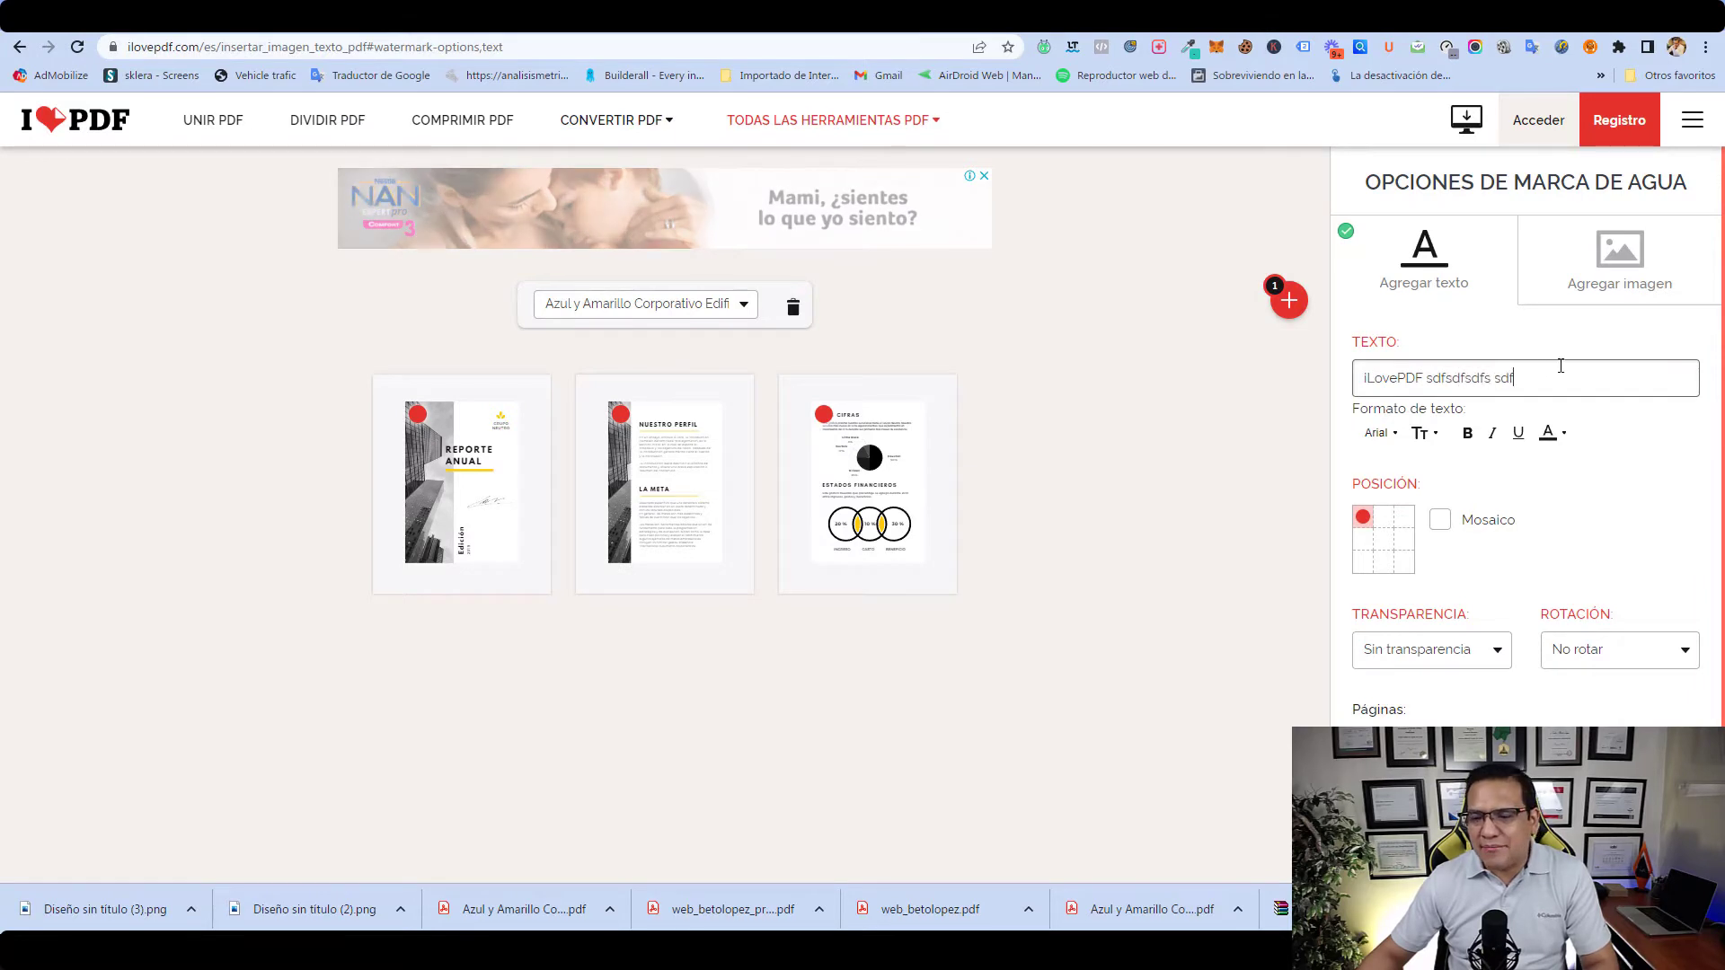
left_click(1649, 284)
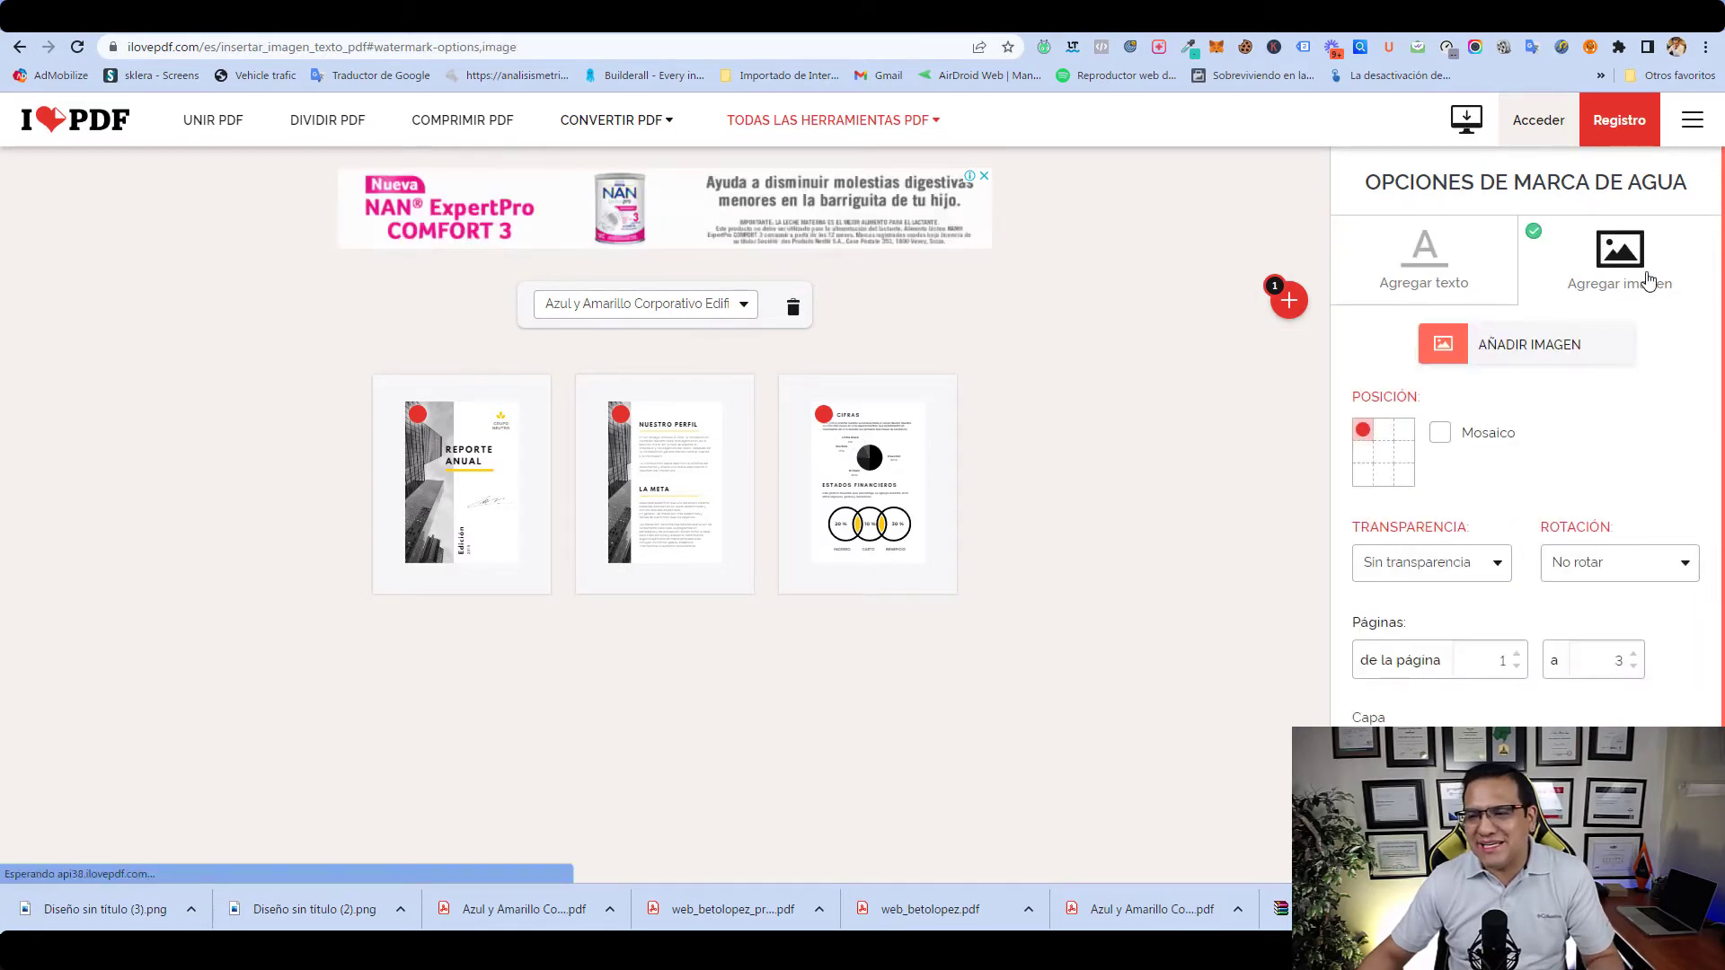
left_click(1468, 258)
left_click(1384, 539)
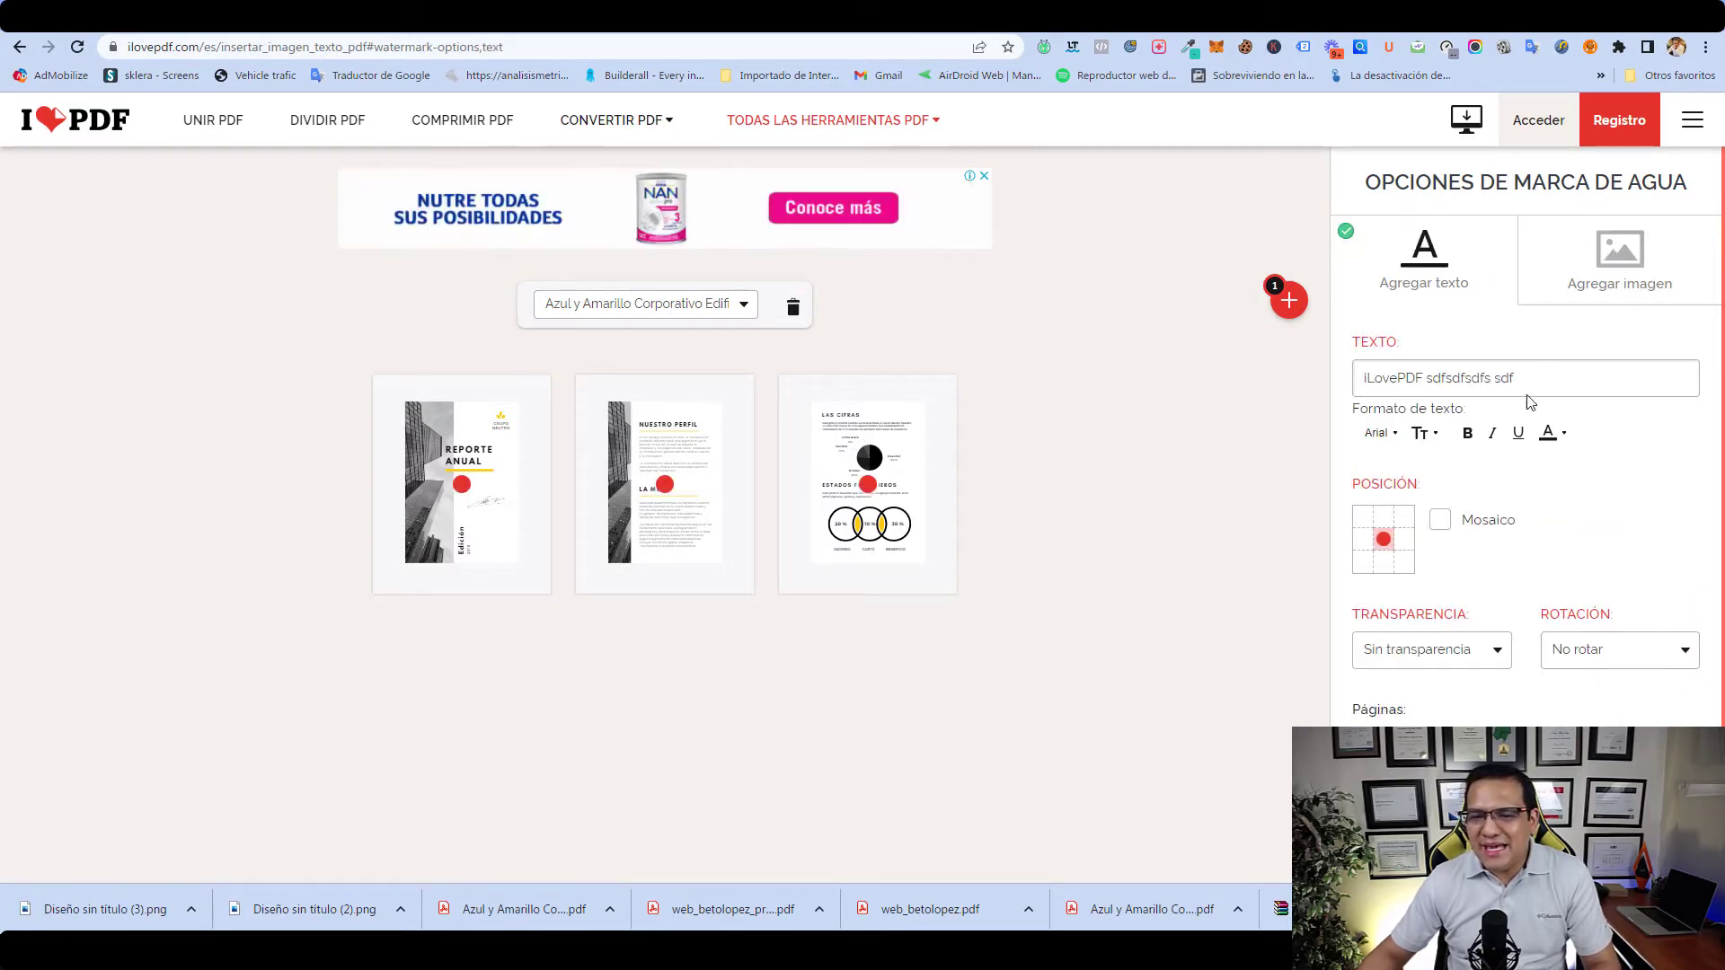
left_click(1406, 528)
left_click(1384, 539)
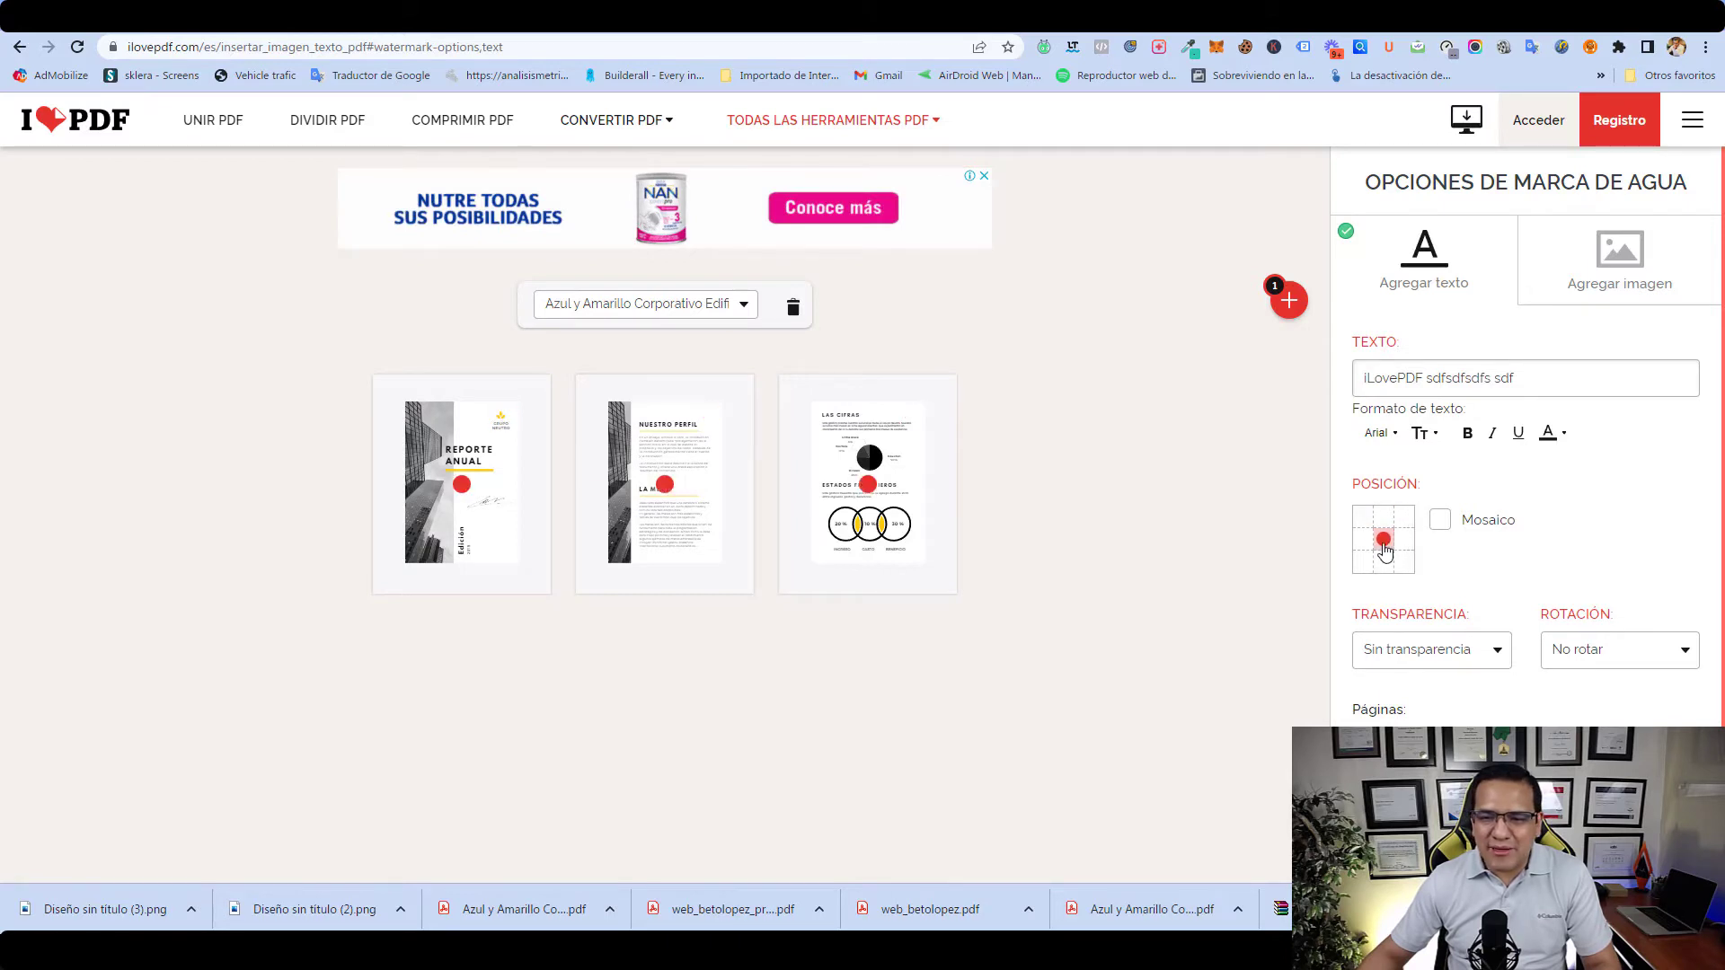
left_click(1441, 522)
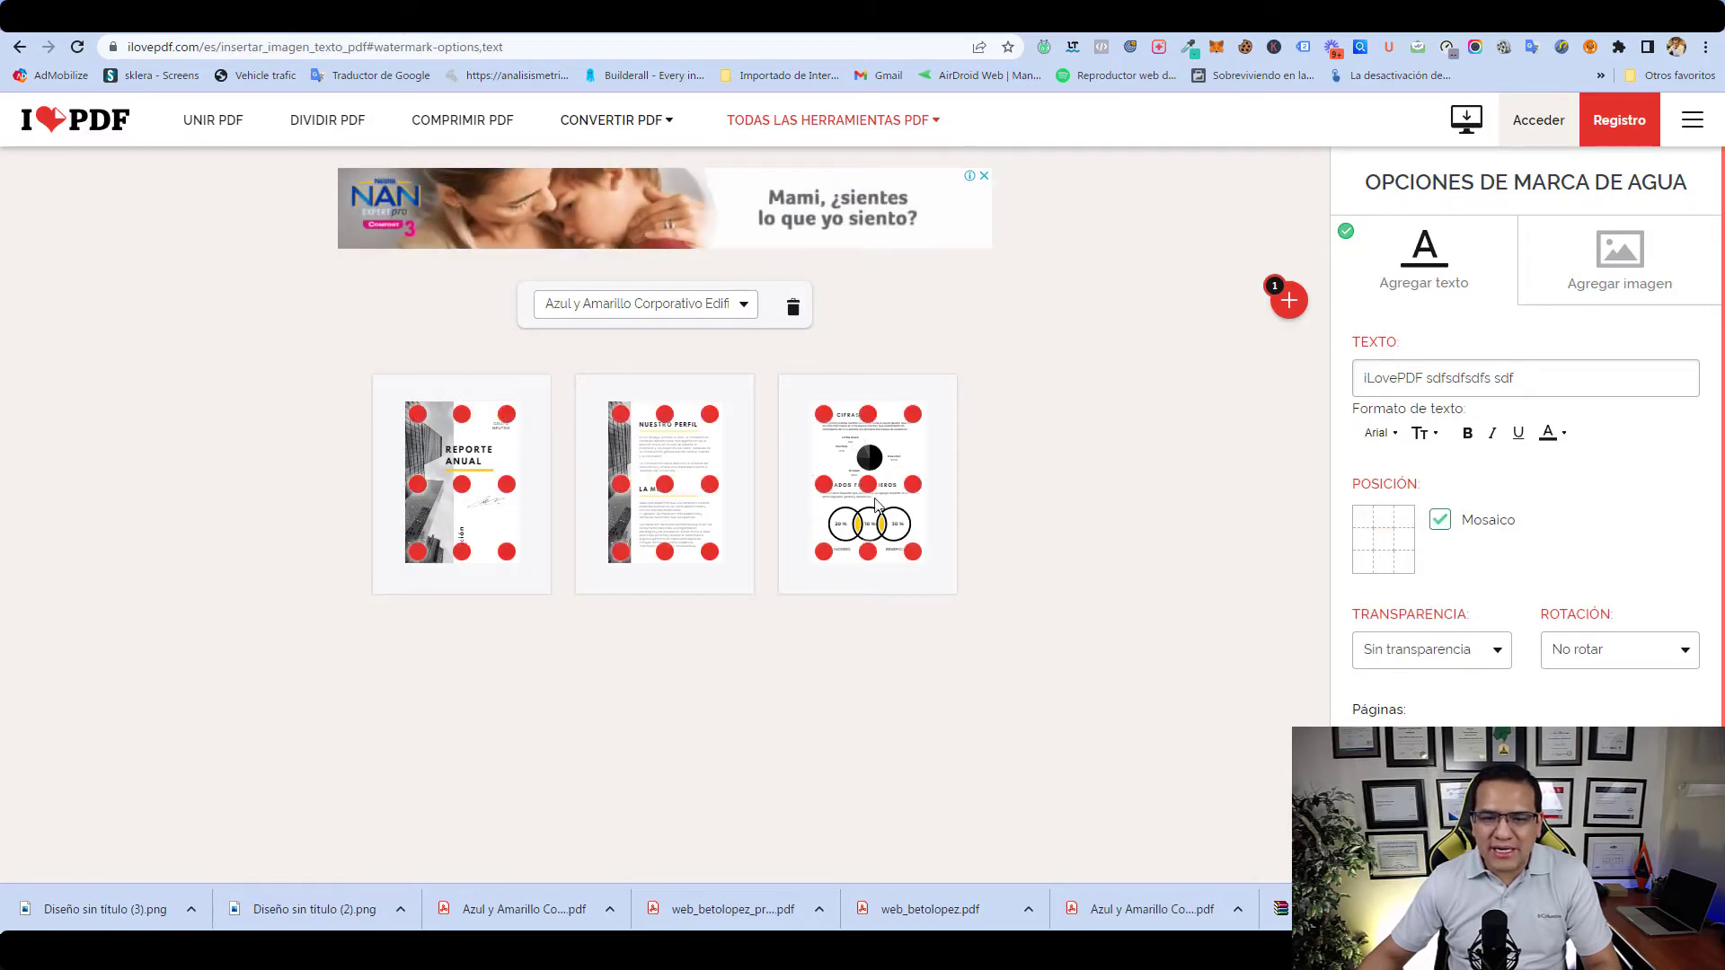
scroll(1513, 683, "down", 2)
Step: Set 25% transparency, place it beneath the content, and apply the watermark
left_click(1498, 496)
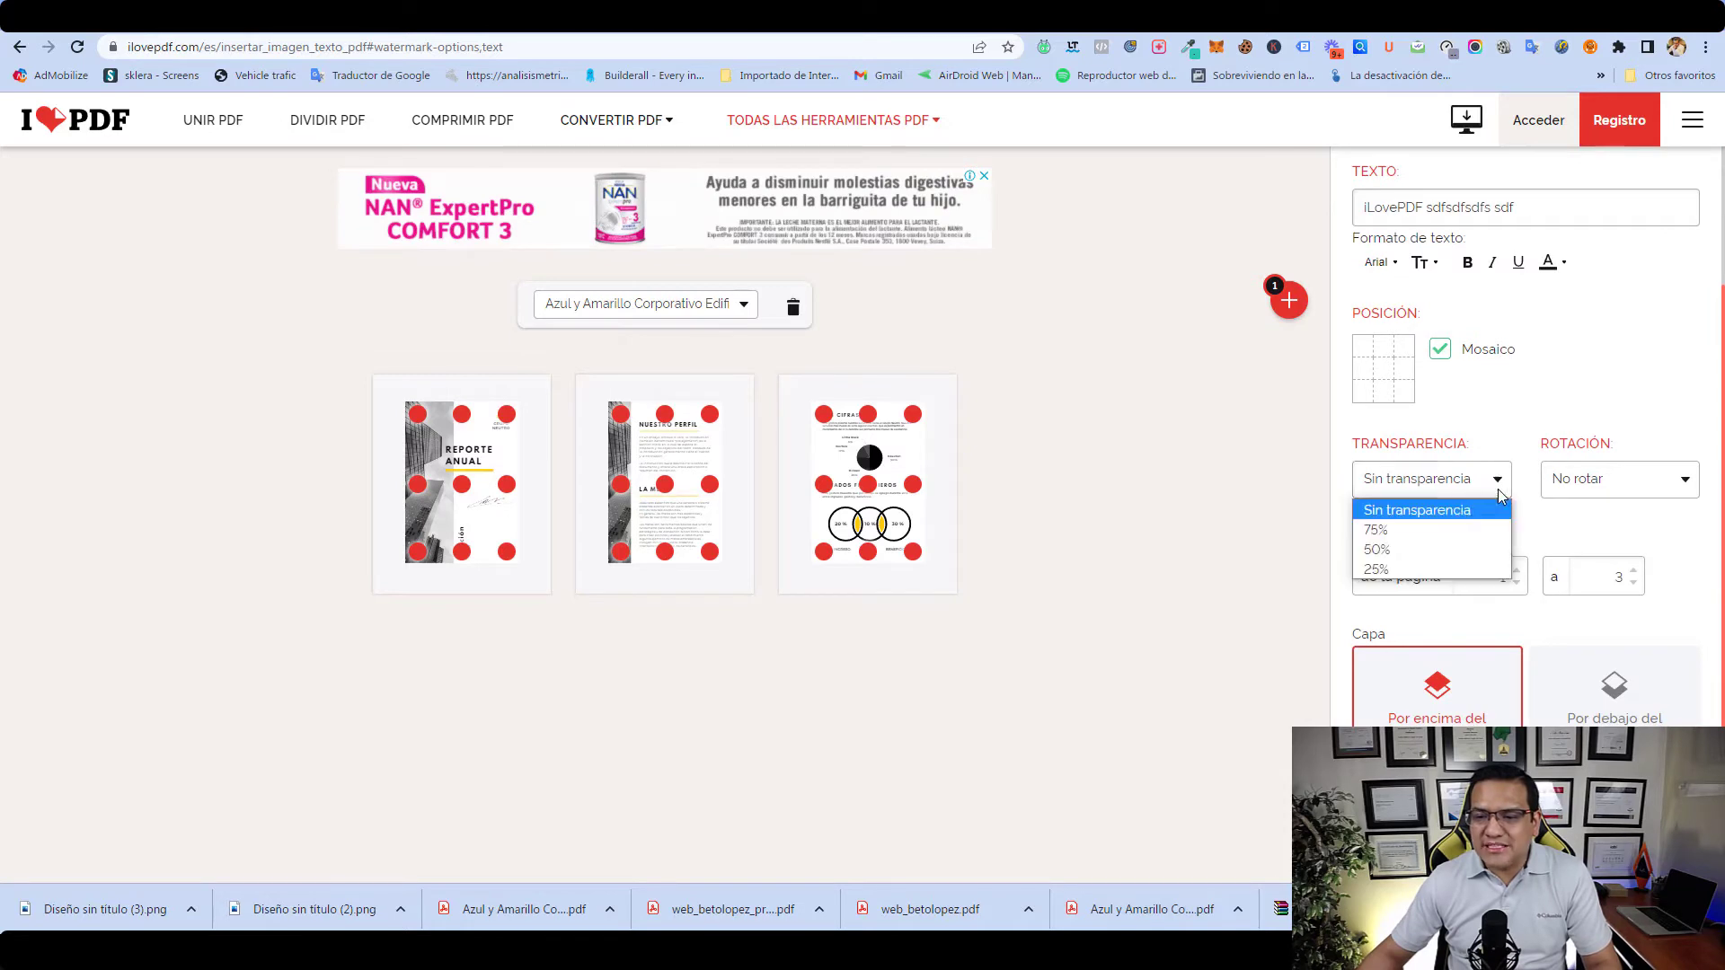
left_click(1429, 570)
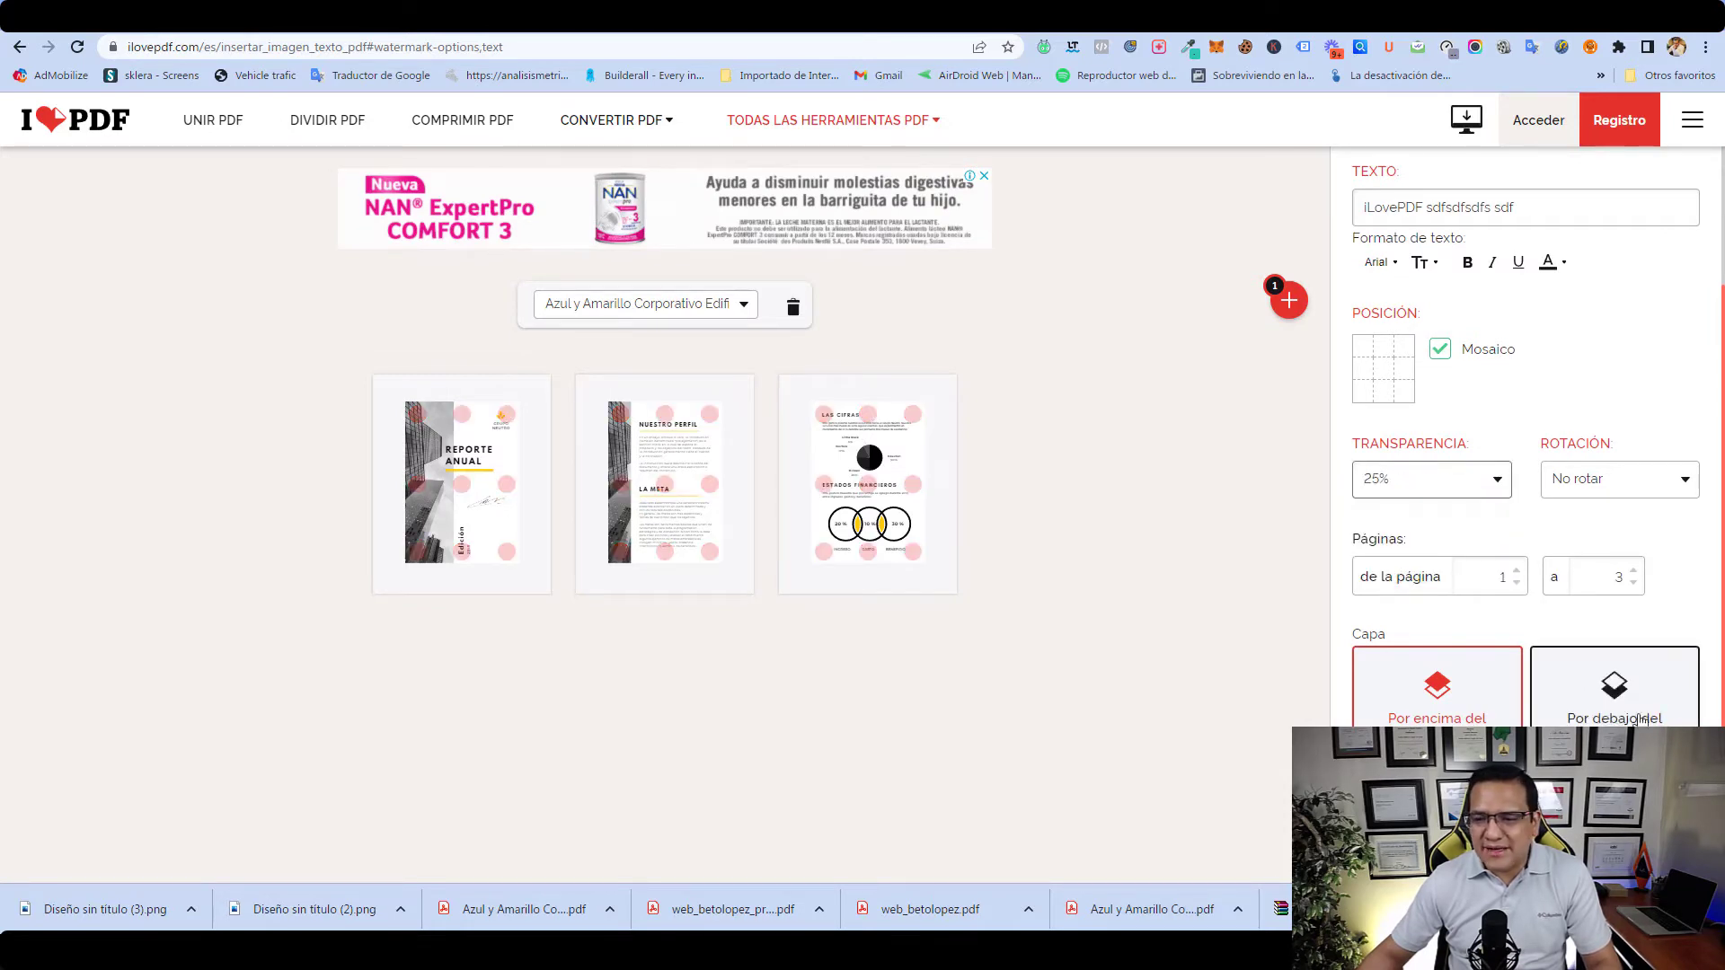
left_click(1608, 721)
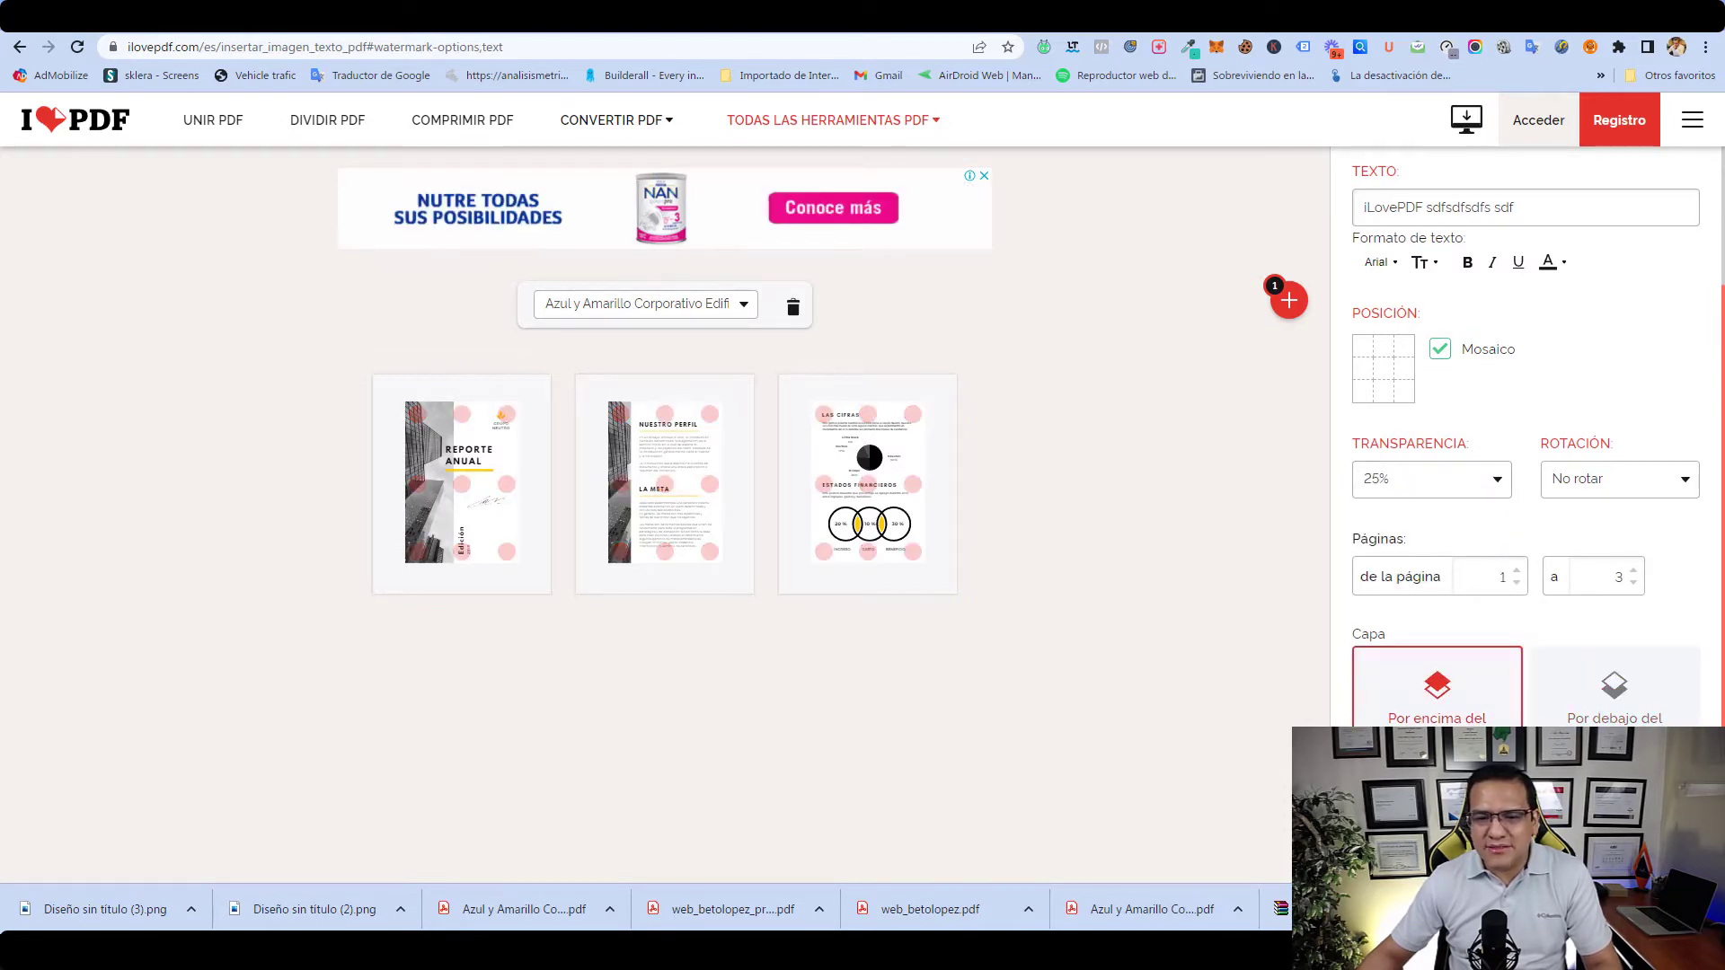
left_click(1525, 845)
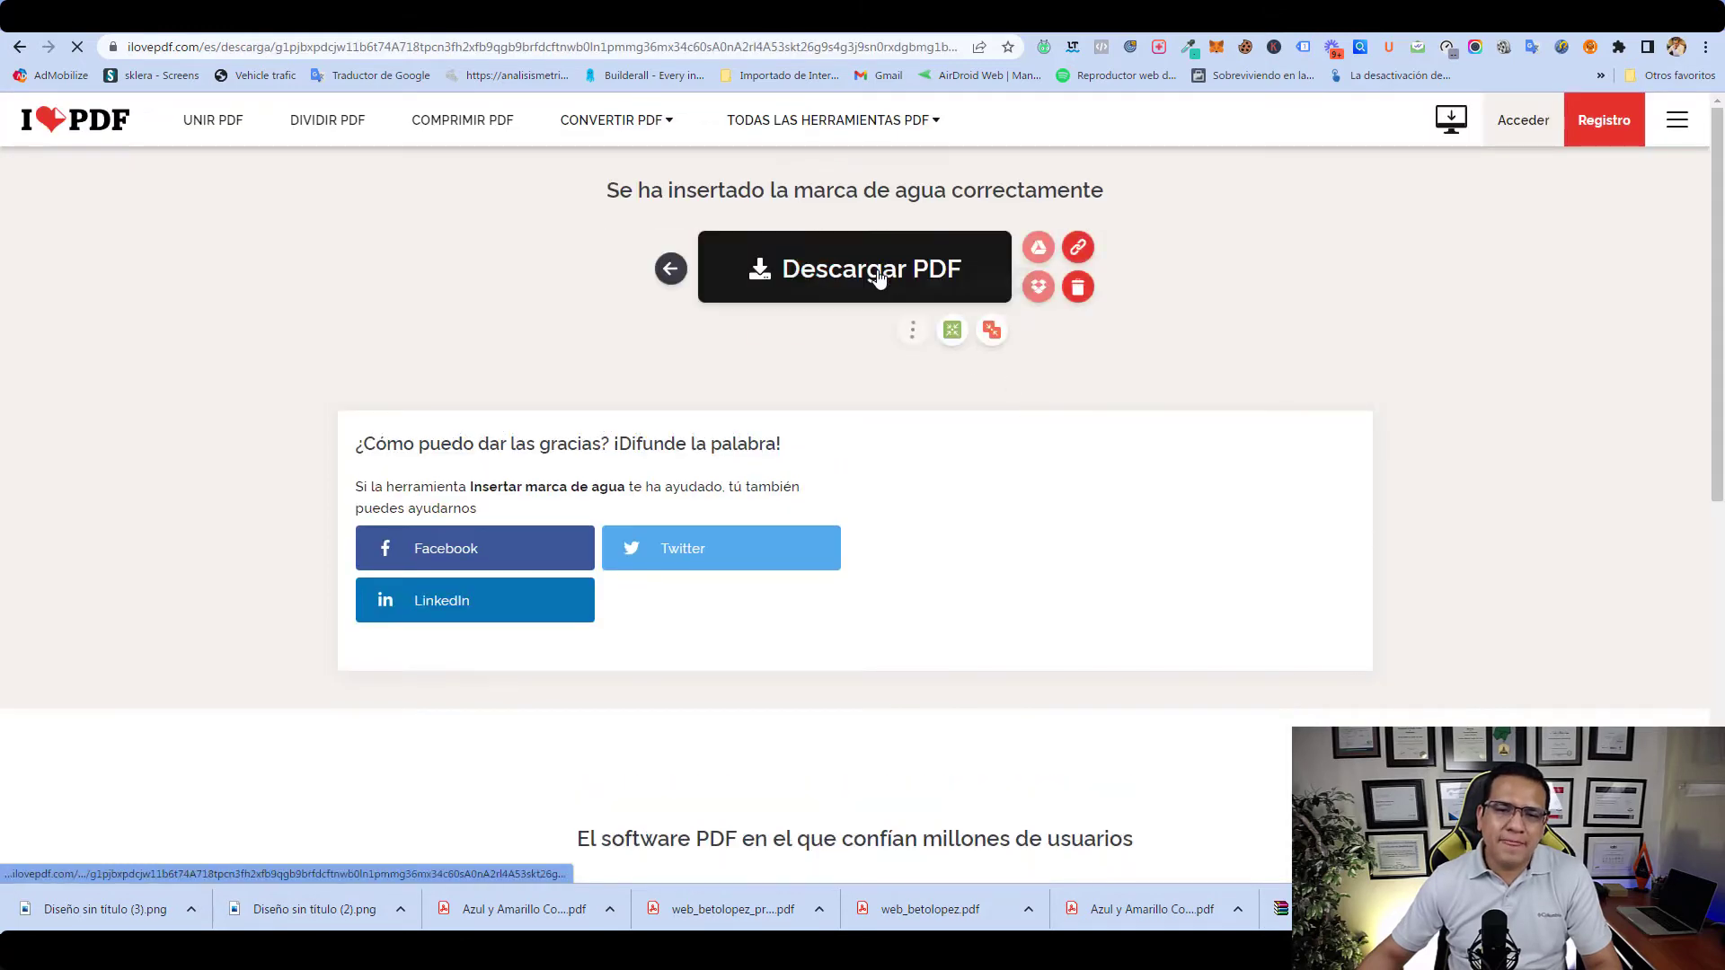
Step: Download Informe_signed_watermark.pdf and check the tiled text watermark across its 3 pages
left_click(875, 269)
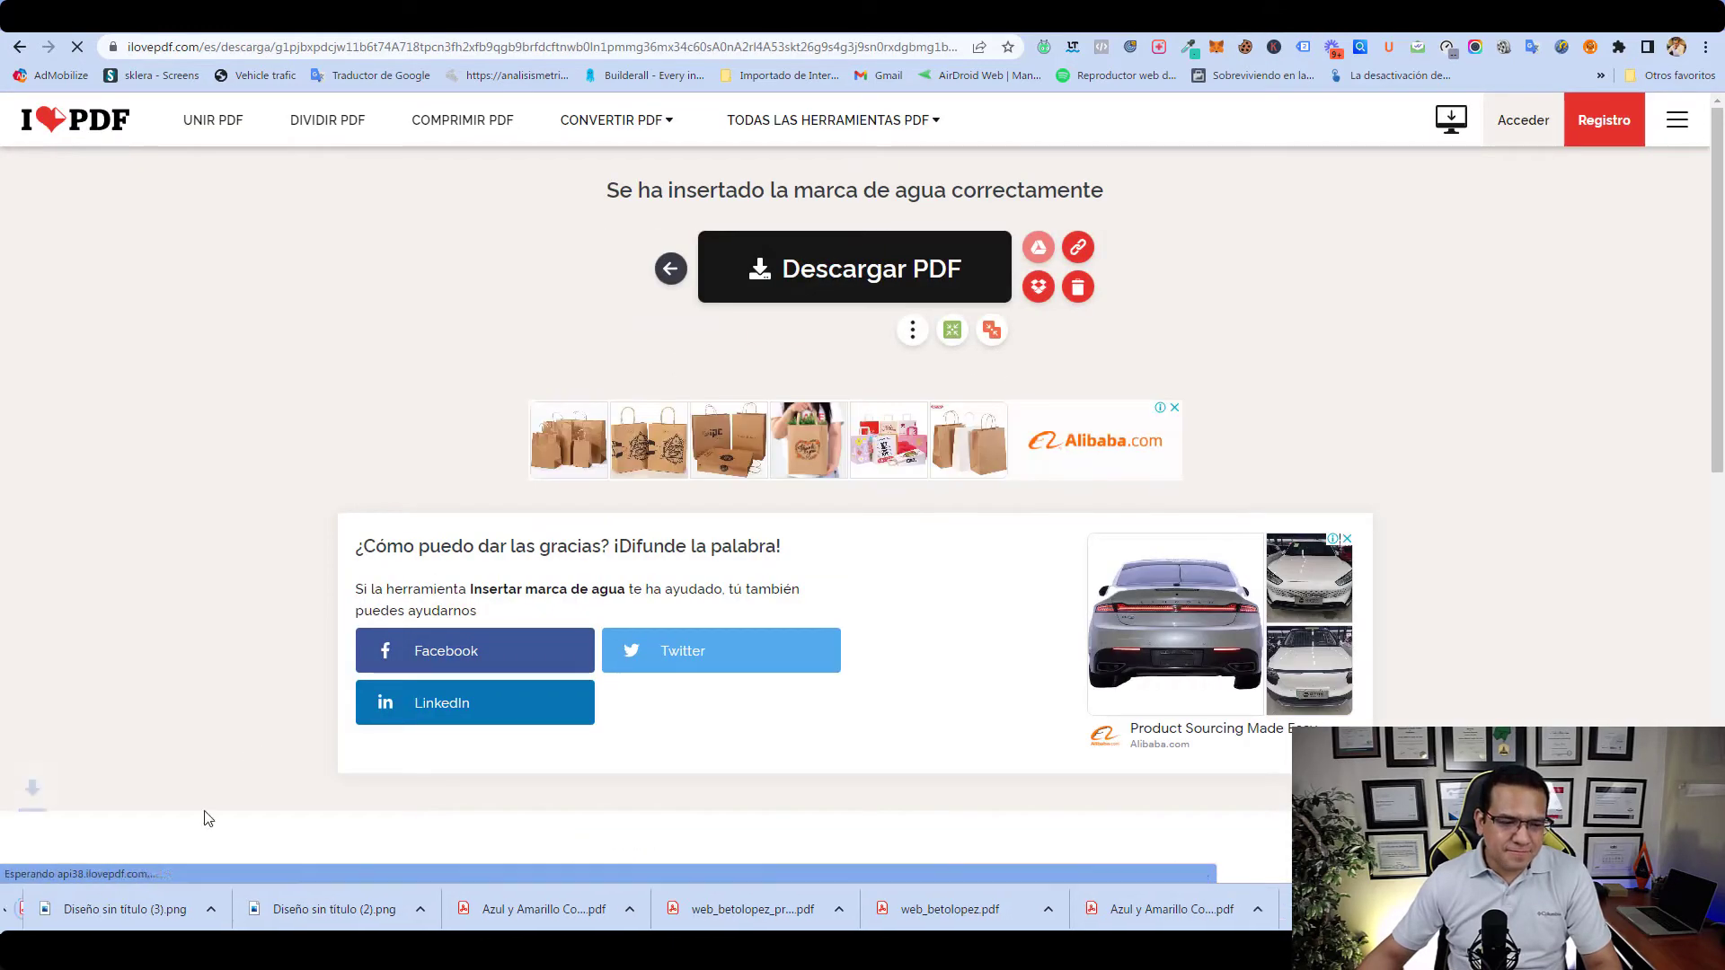
left_click(122, 912)
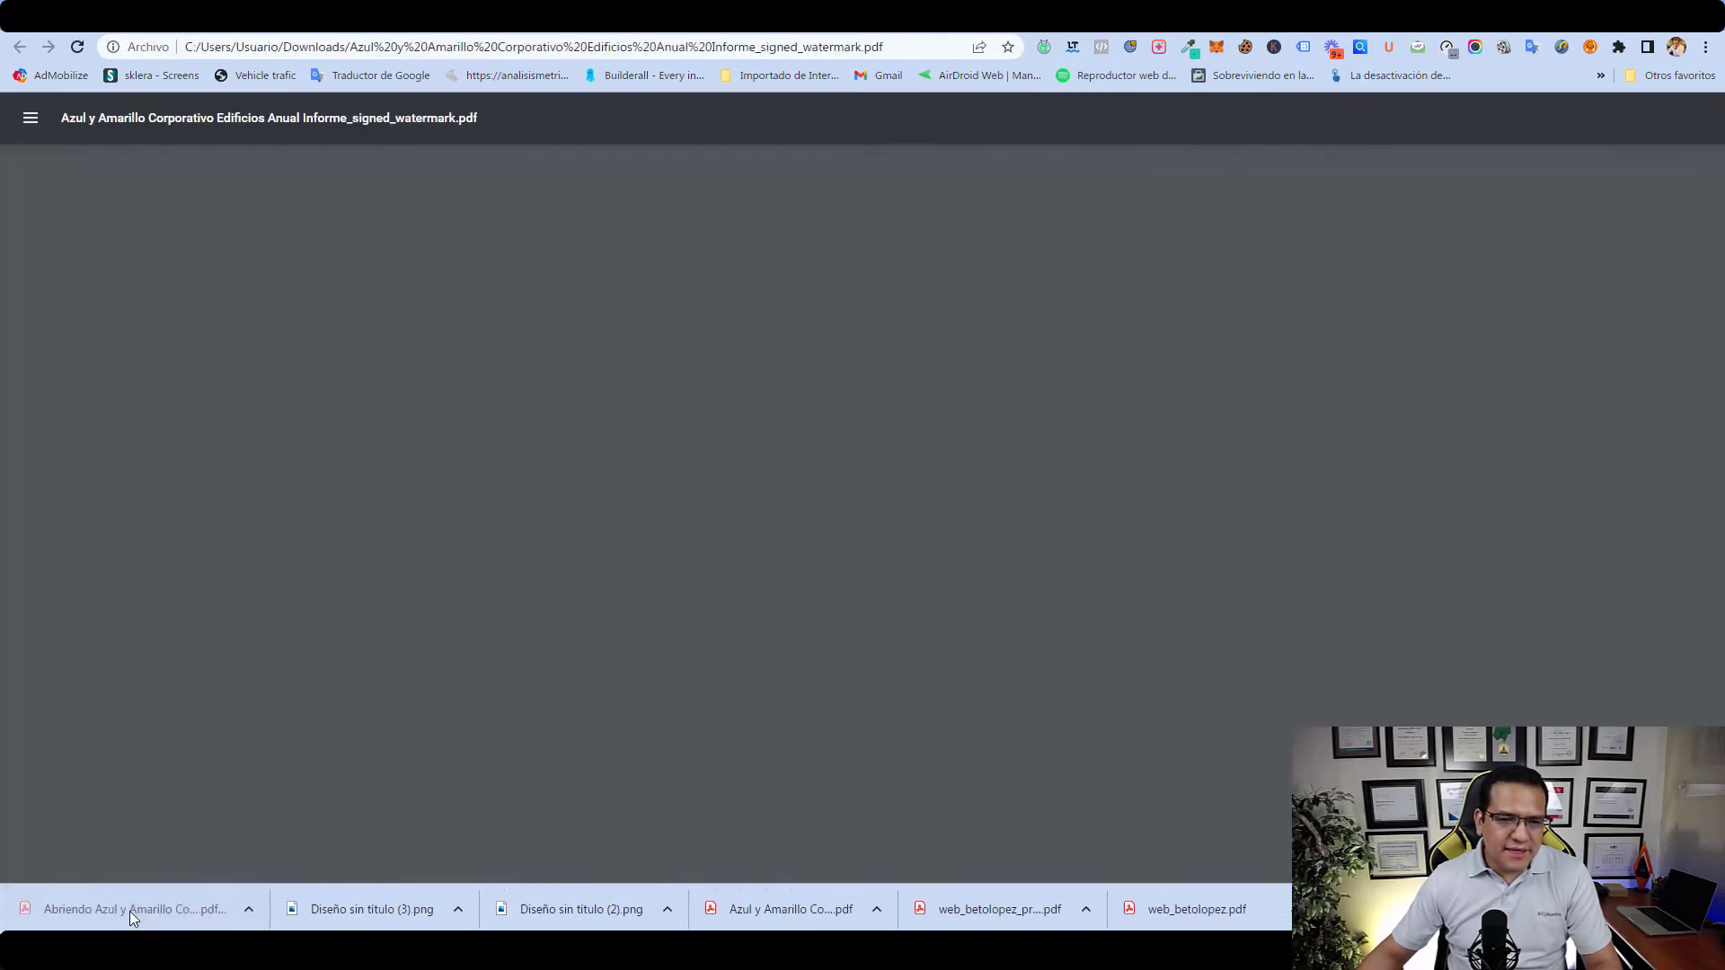
scroll(1097, 627, "down", 4)
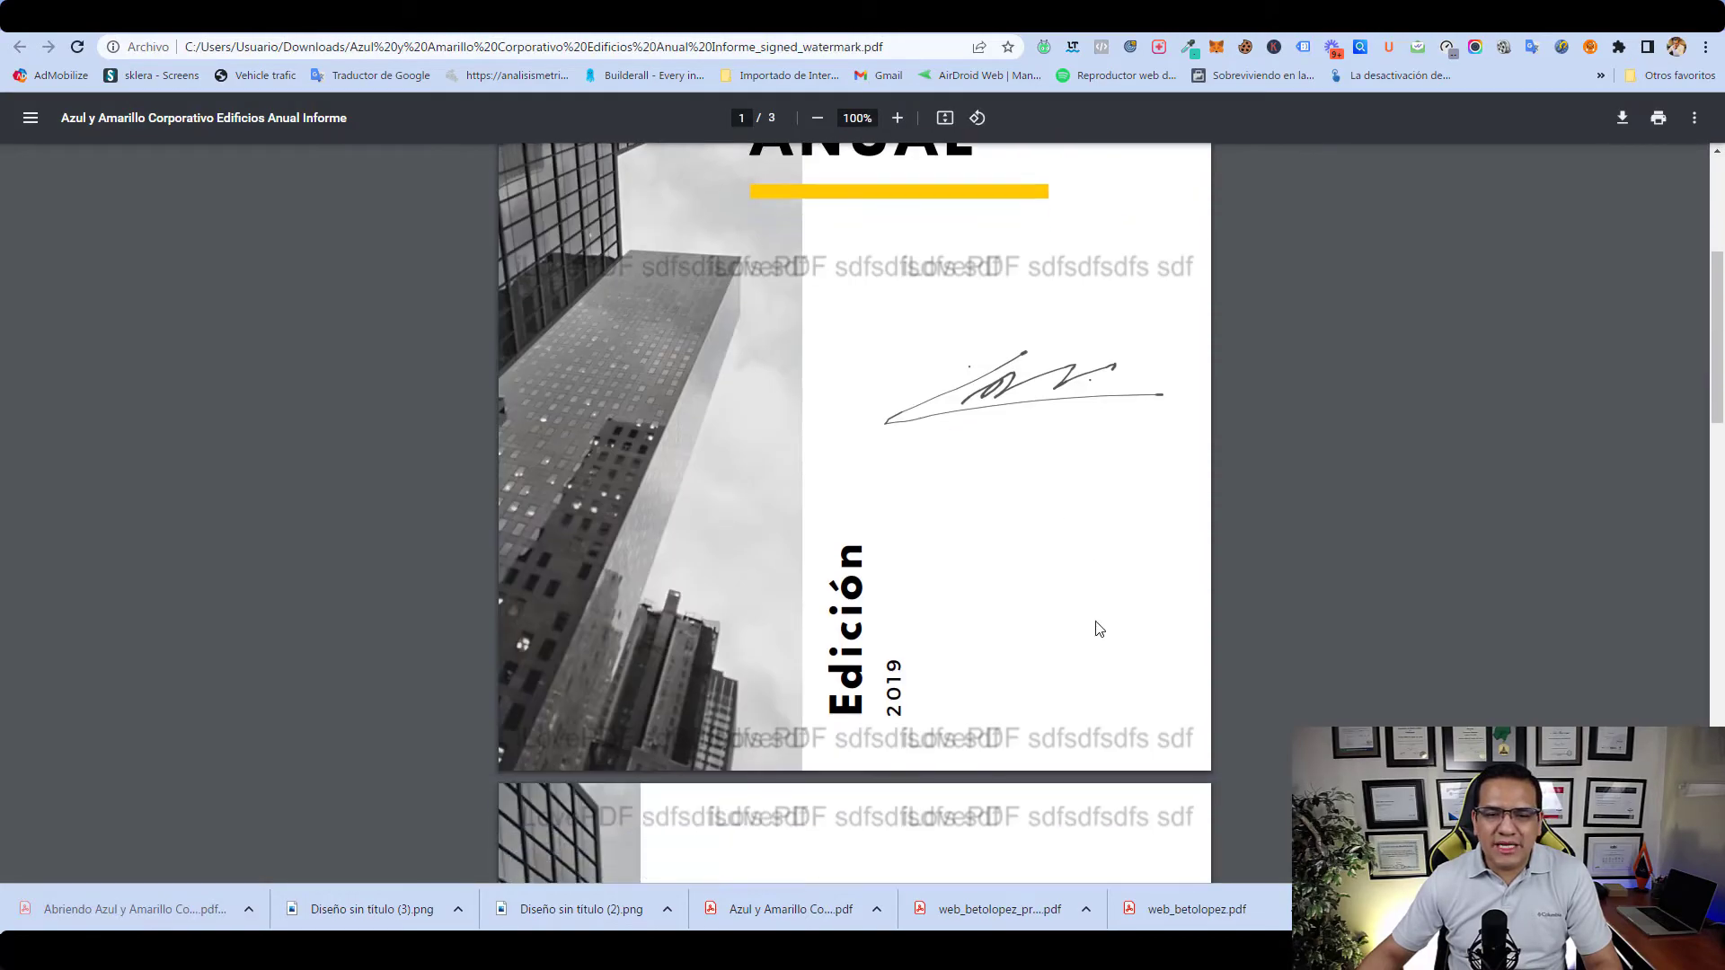
scroll(1033, 449, "up", 5)
scroll(1123, 646, "down", 6)
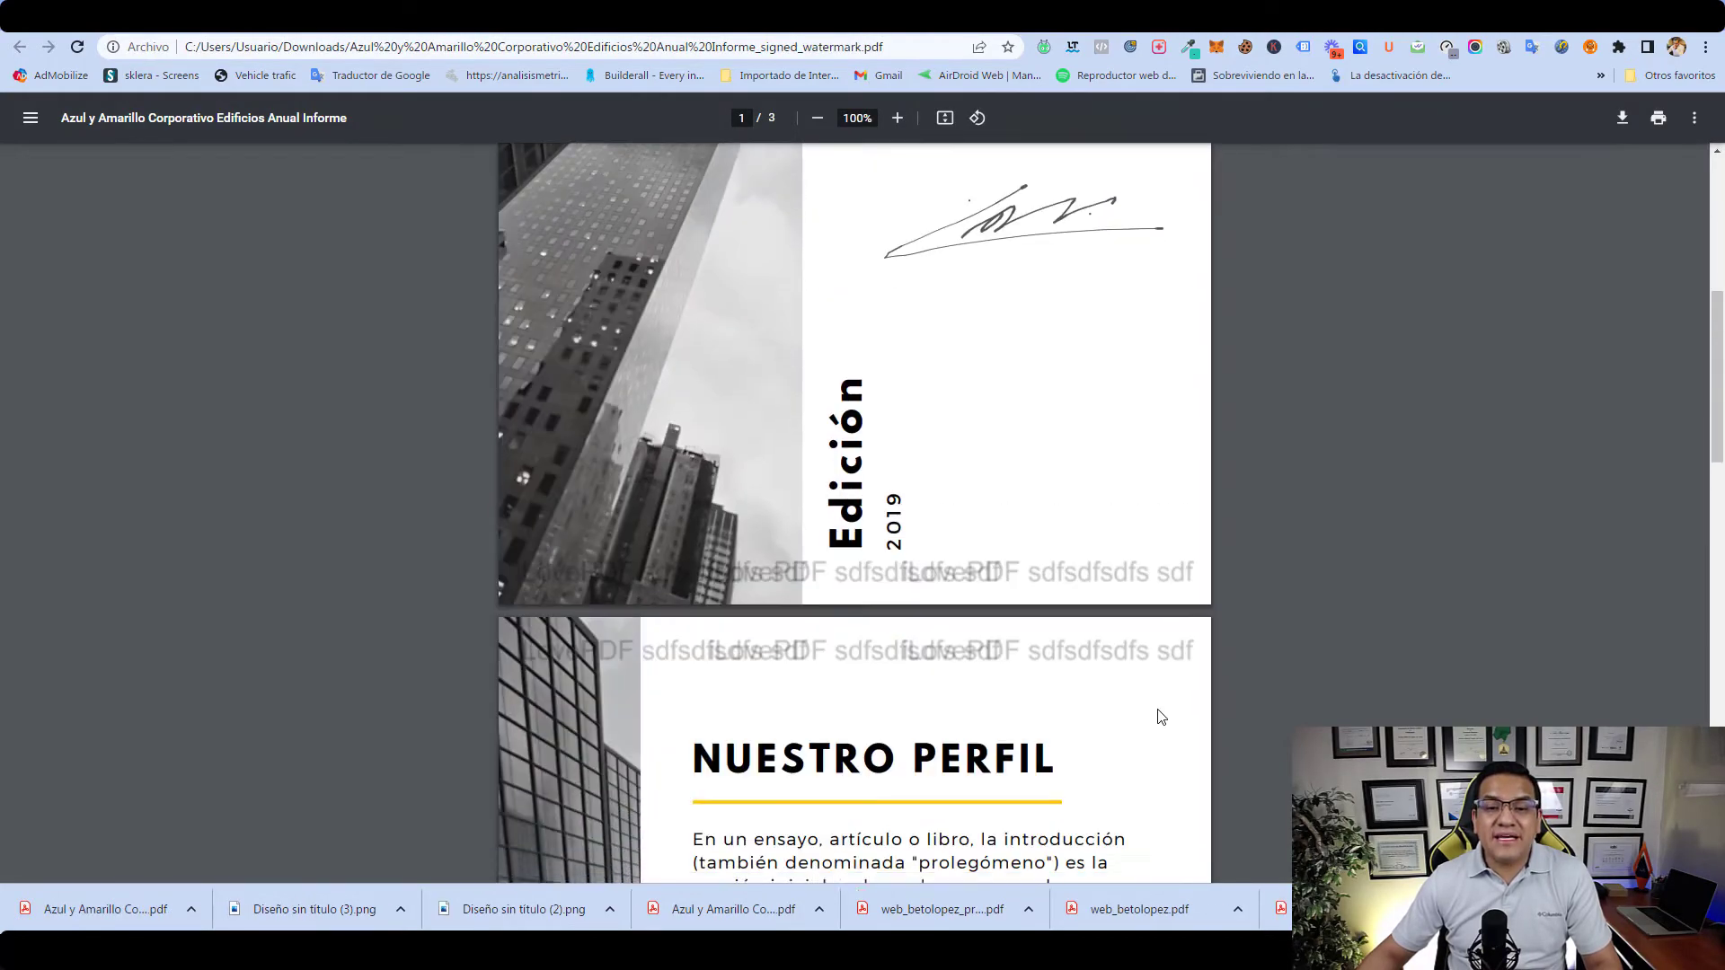
scroll(1150, 709, "down", 6)
scroll(1123, 705, "down", 5)
scroll(1135, 656, "down", 4)
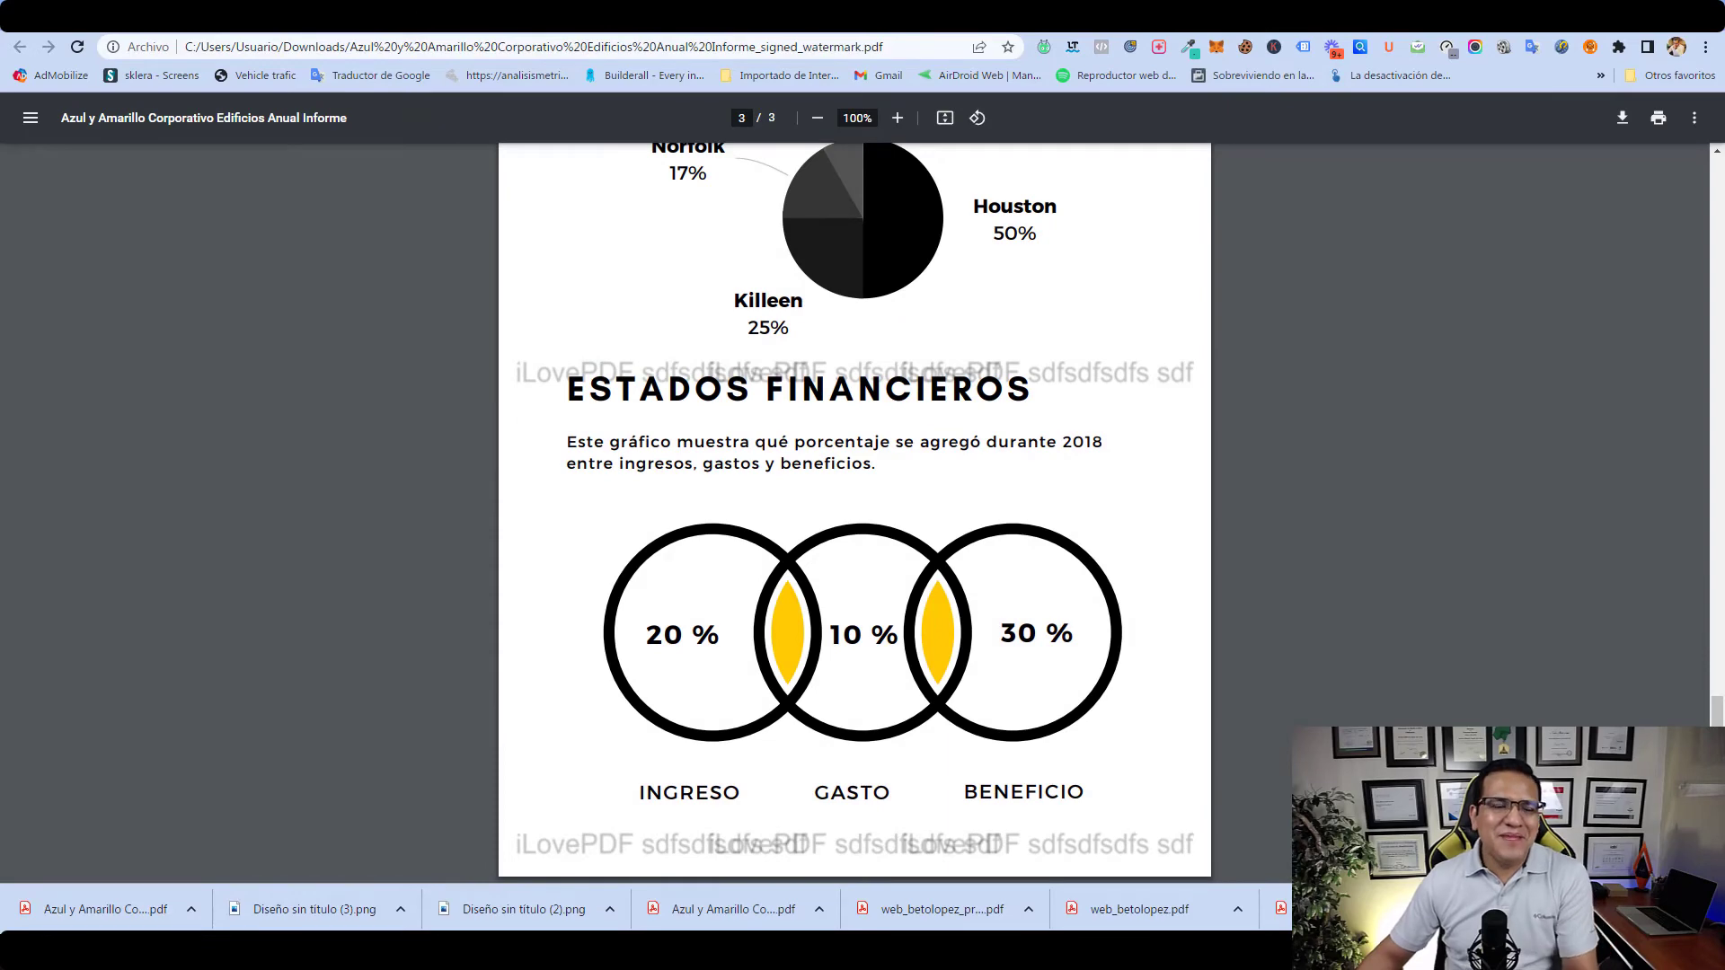
key("ctrl+w")
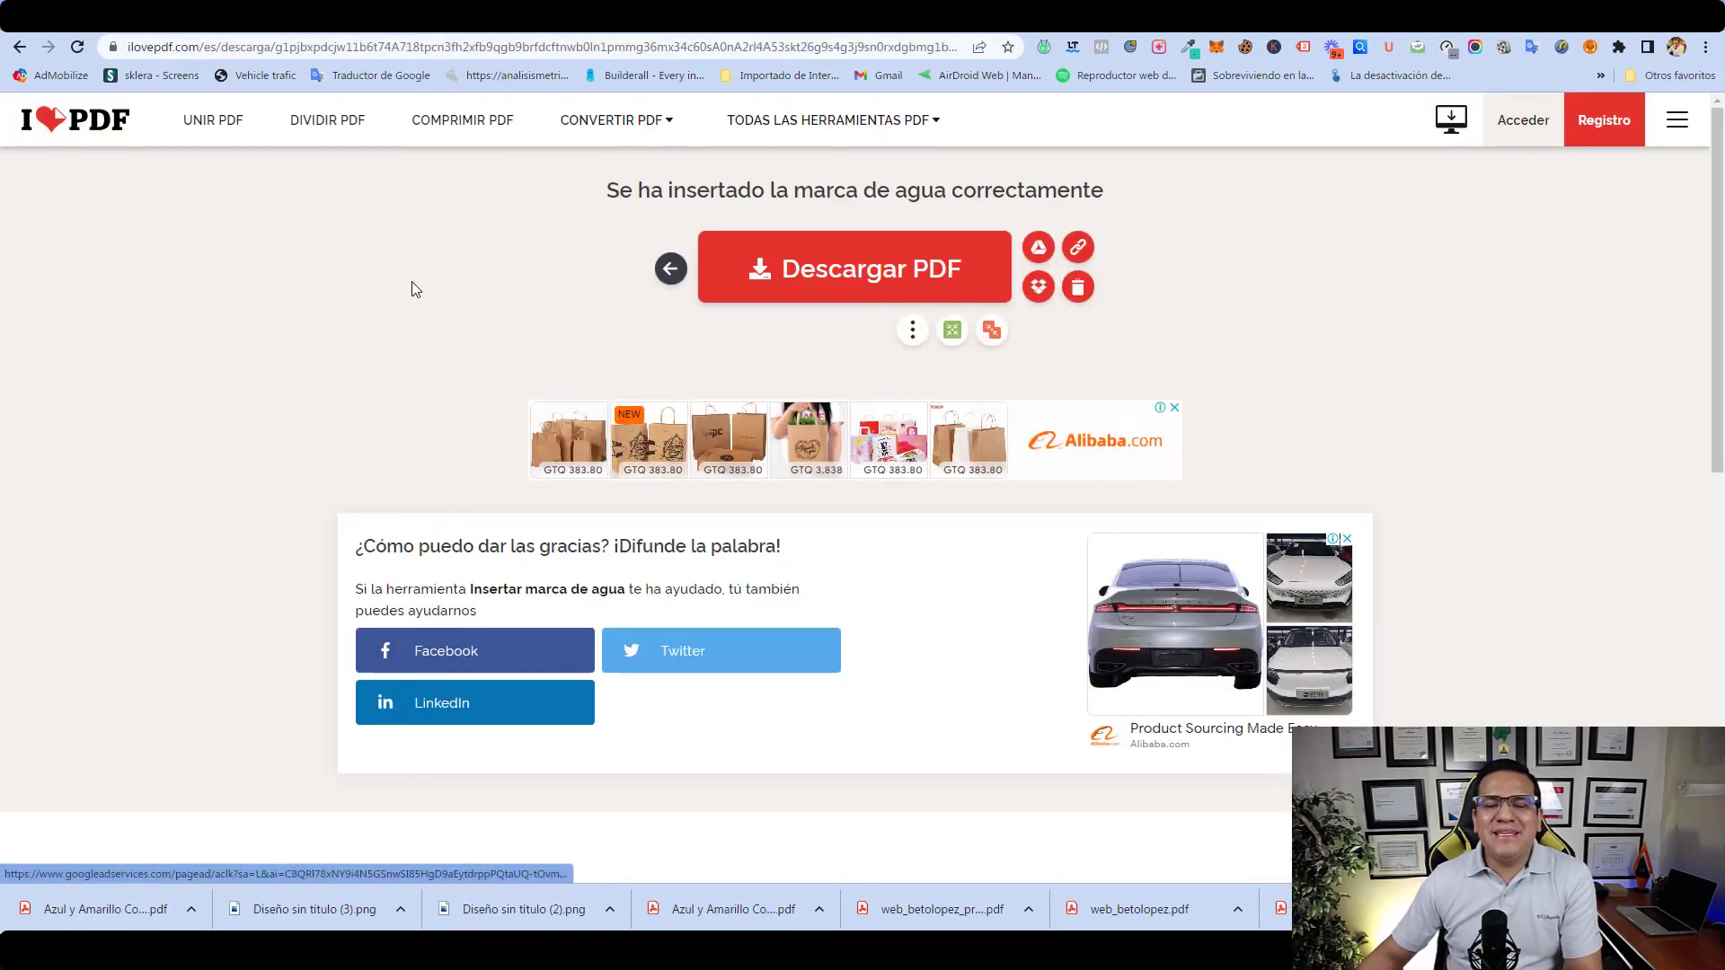
Step: Open Firmar PDF and load the Azul y Amarillo annual report for signing
left_click(104, 131)
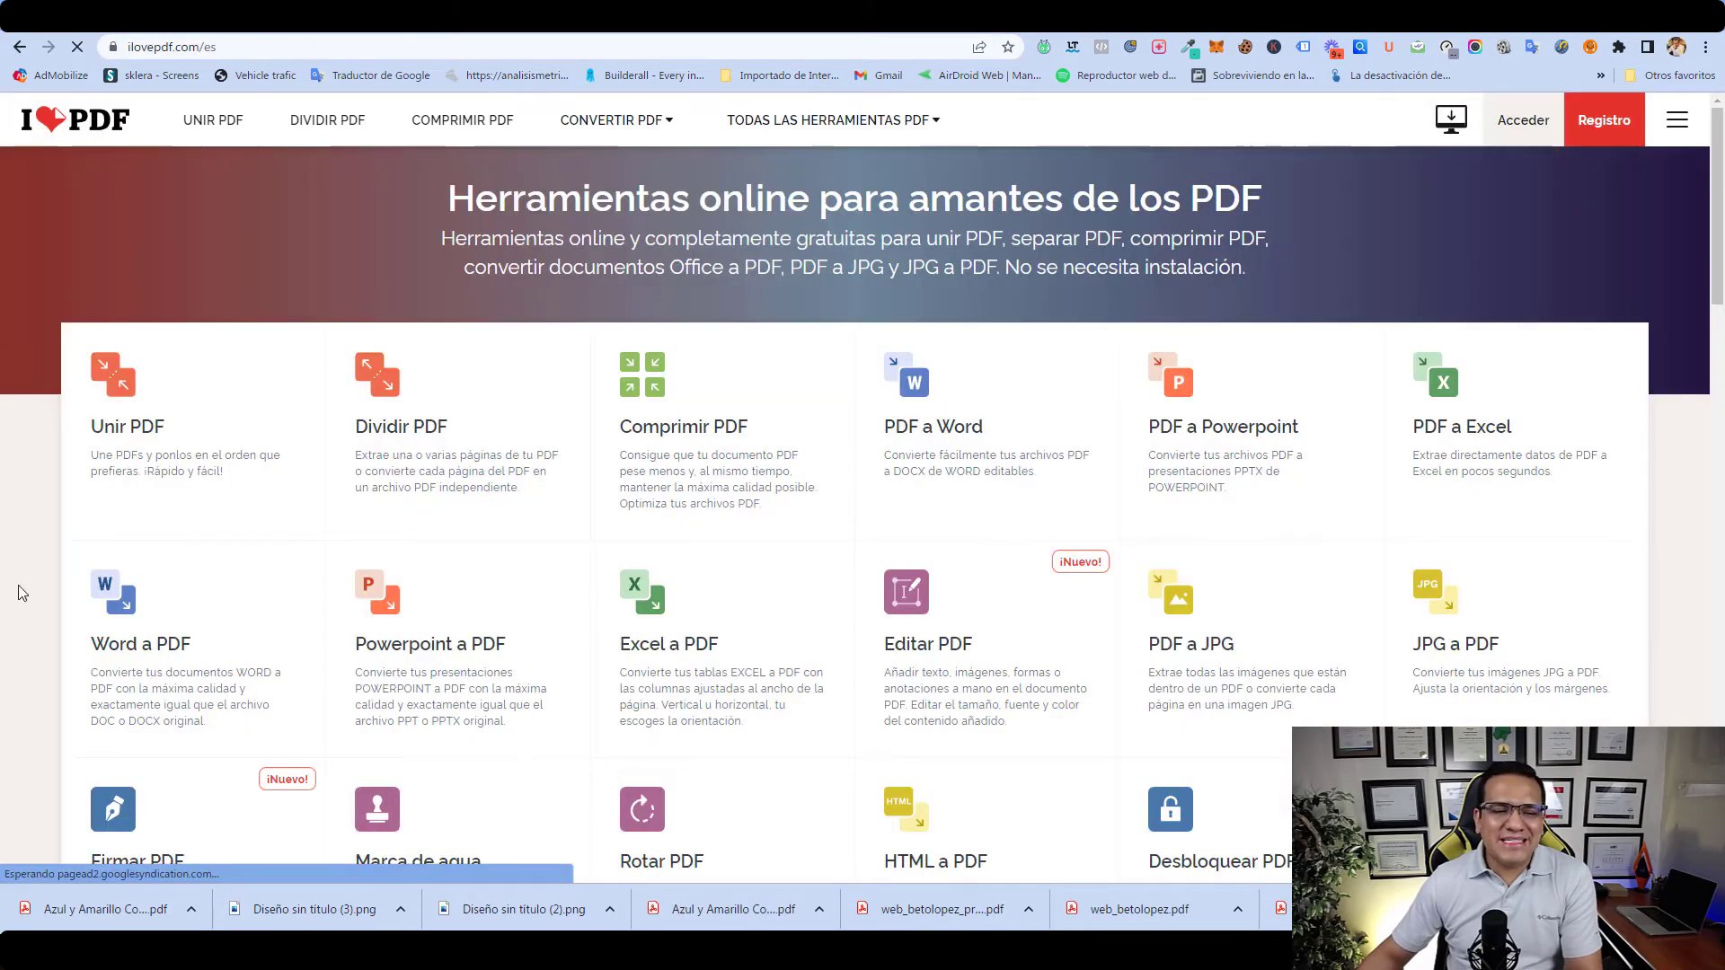
scroll(22, 593, "down", 3)
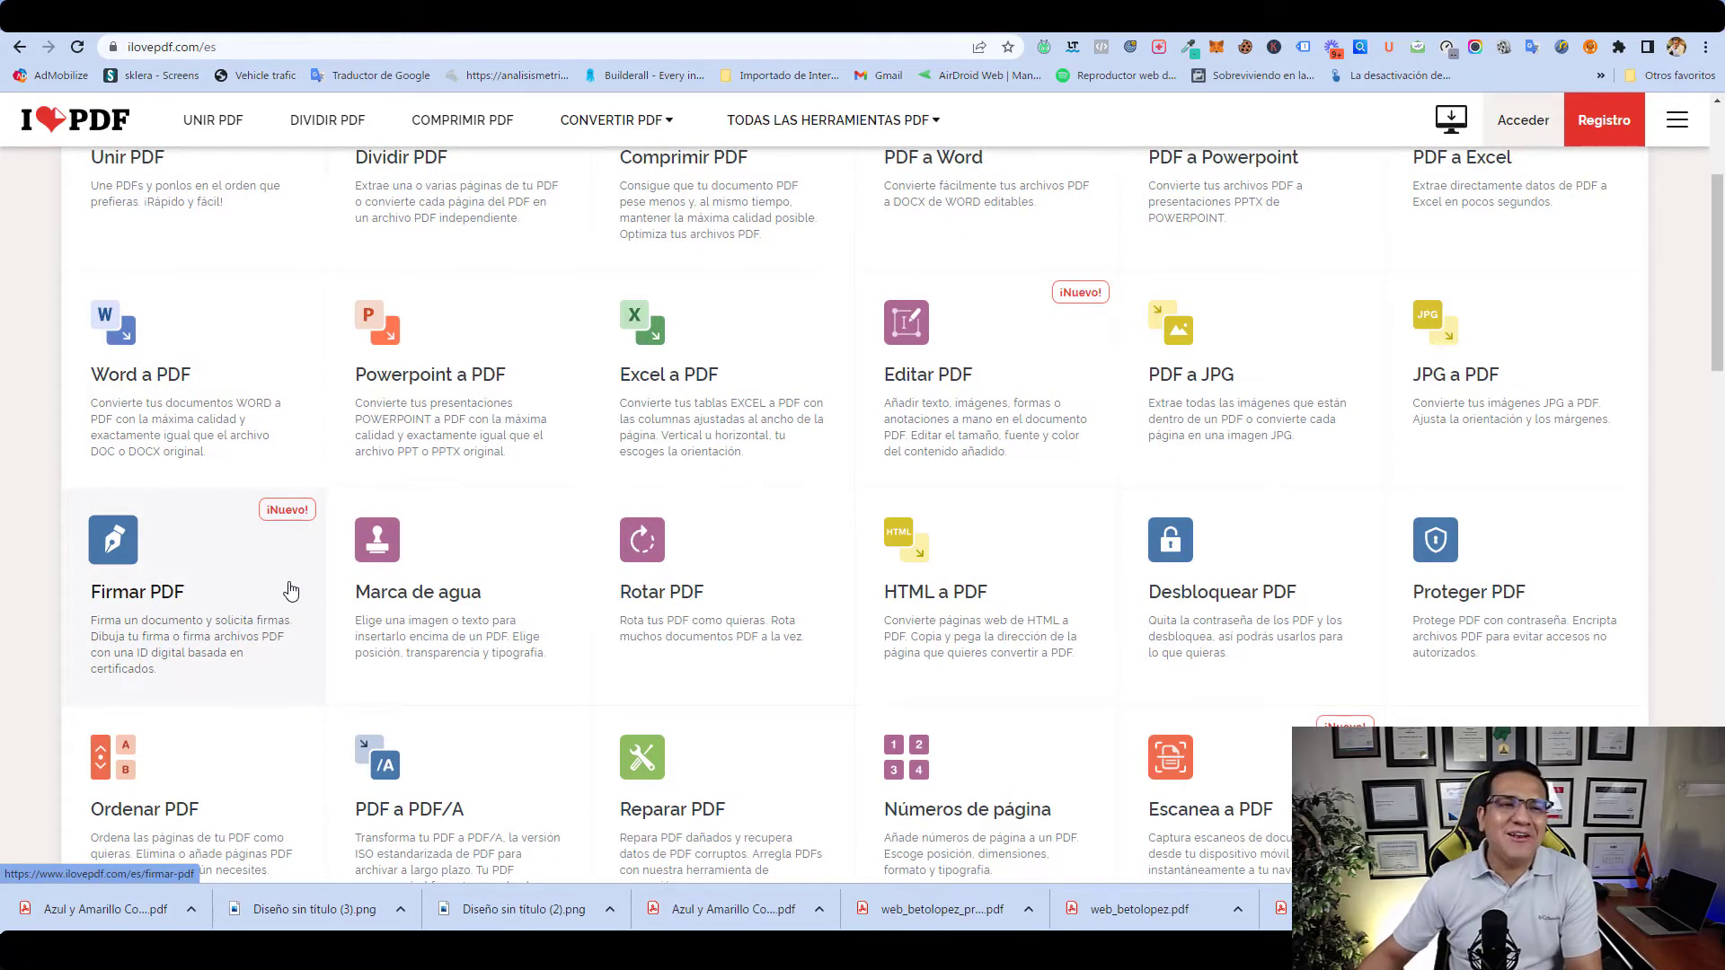
left_click(215, 614)
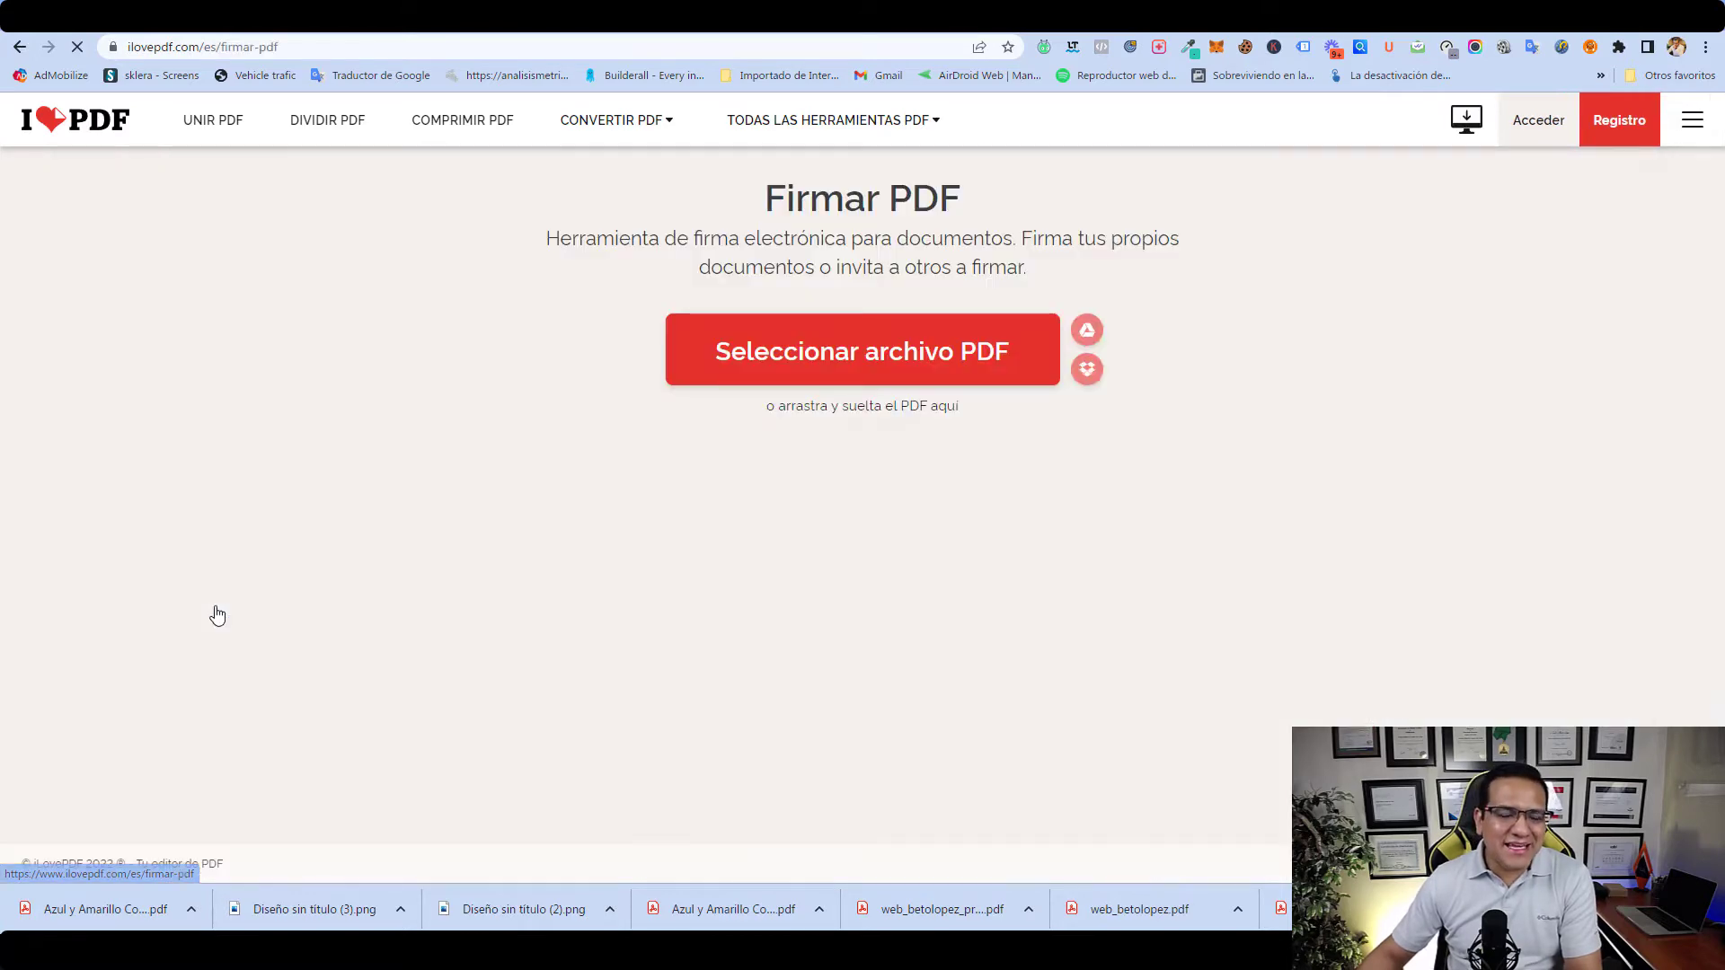
left_click(909, 373)
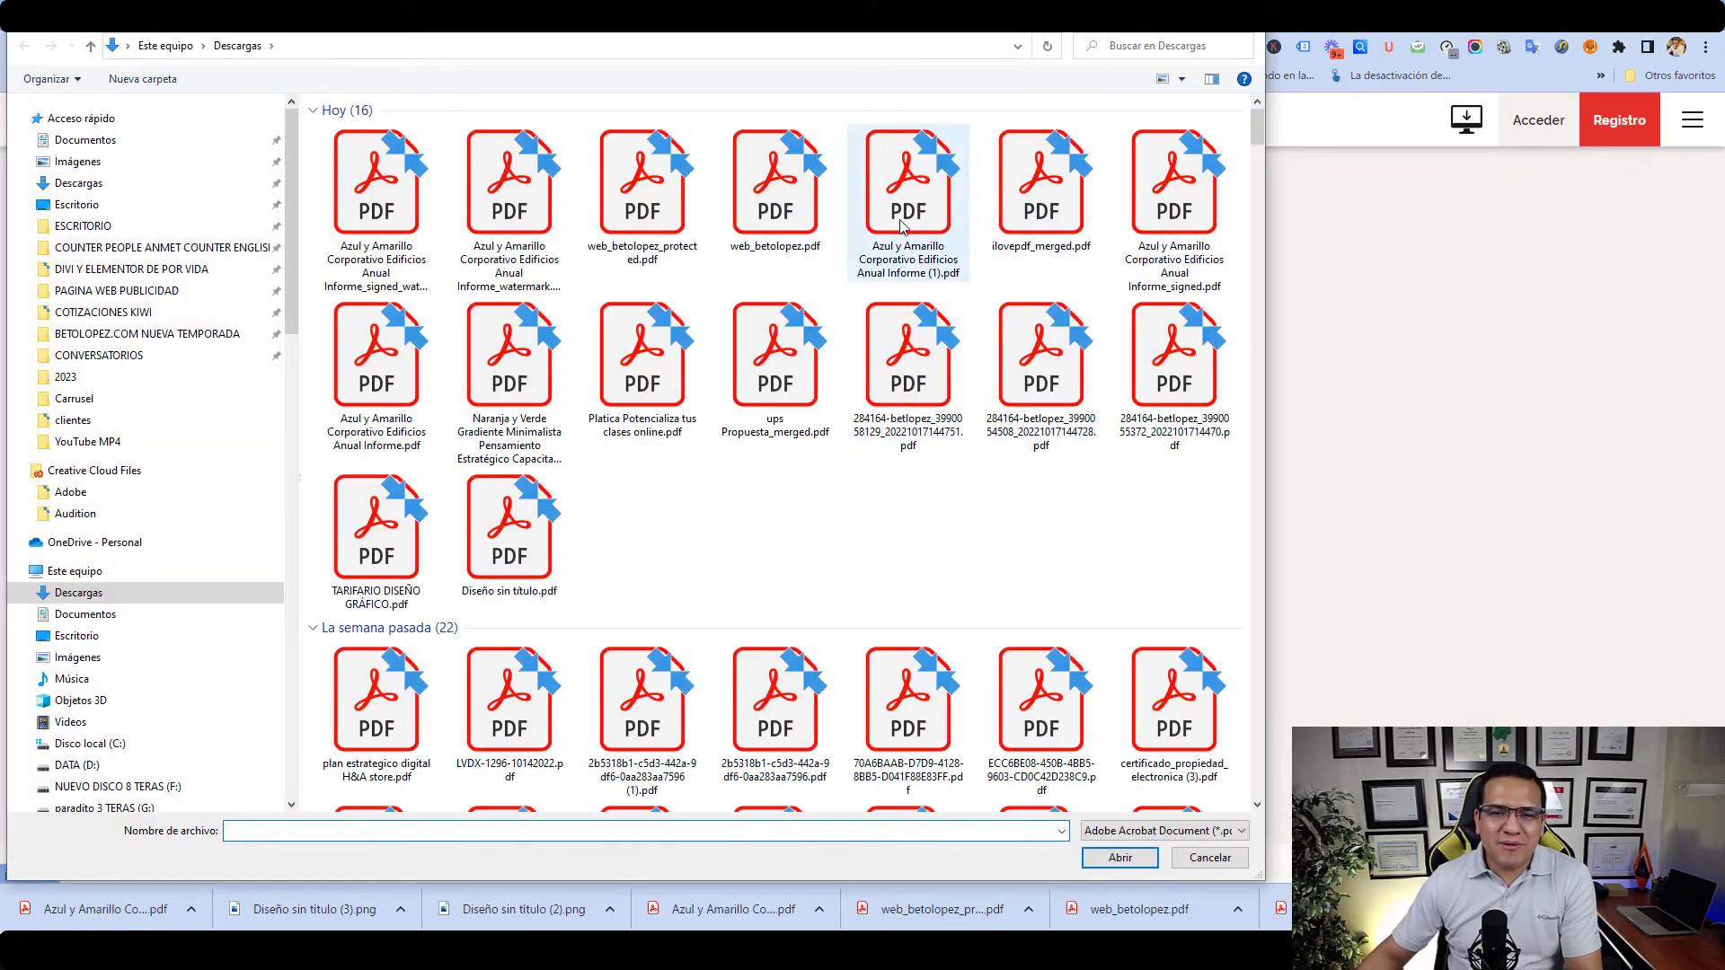
double_click(906, 216)
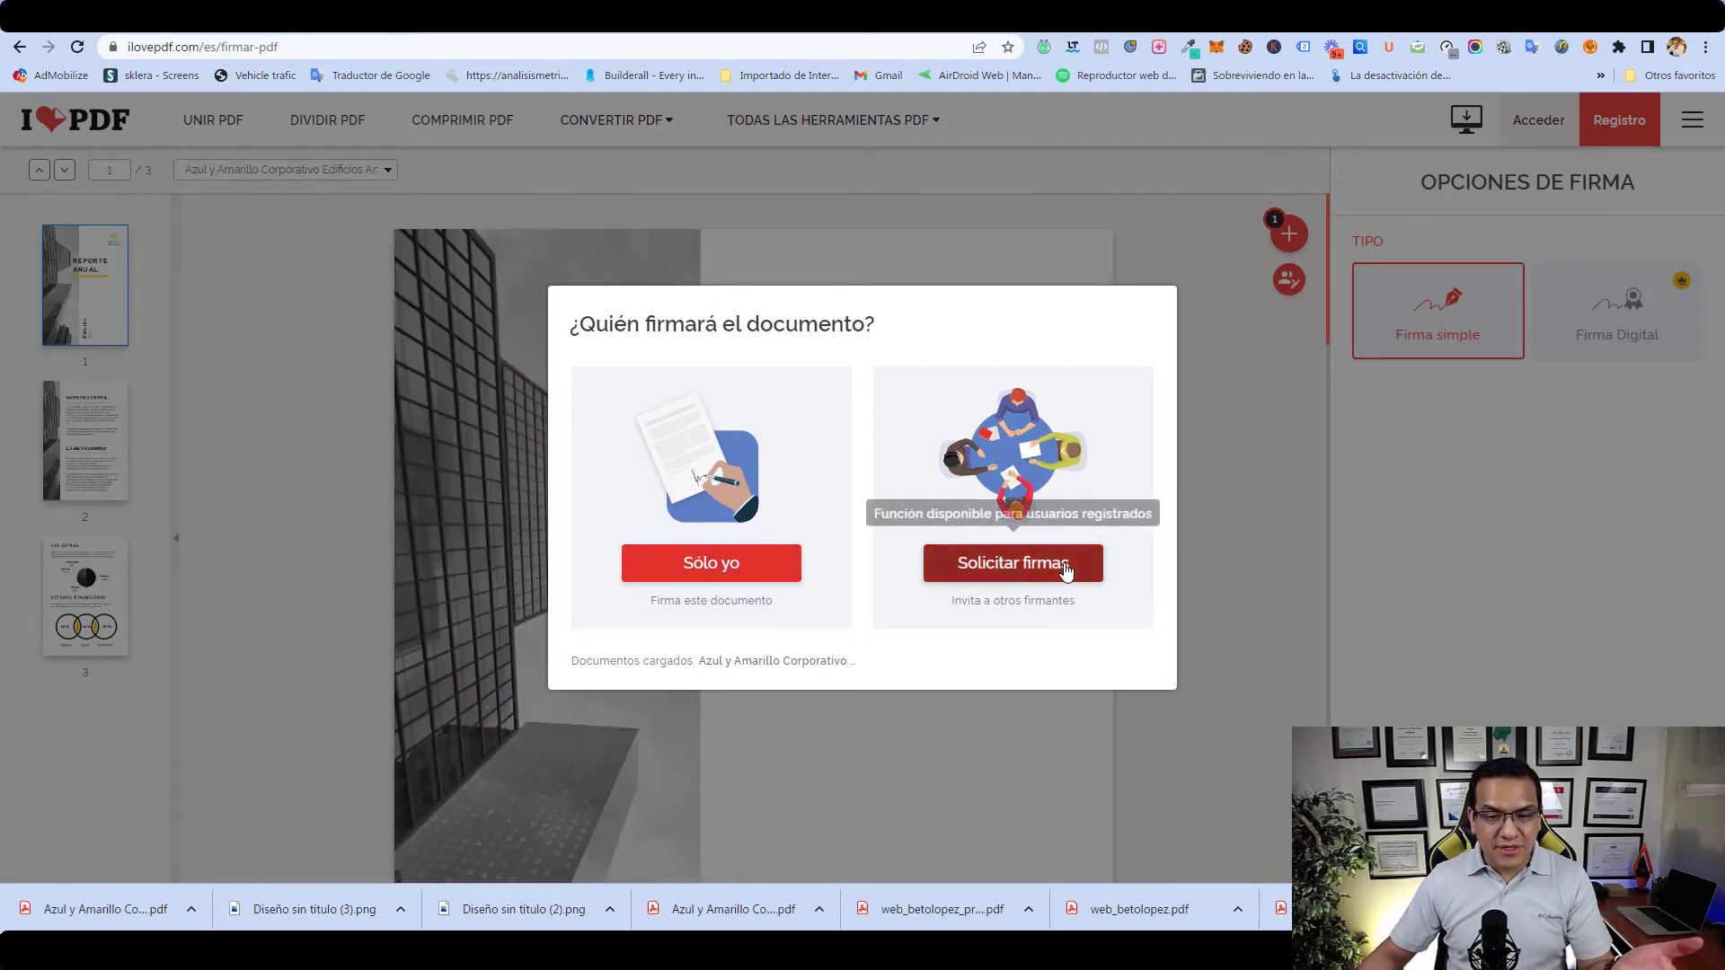
Step: Choose to sign alone and enter the signer's full name and initials
left_click(726, 562)
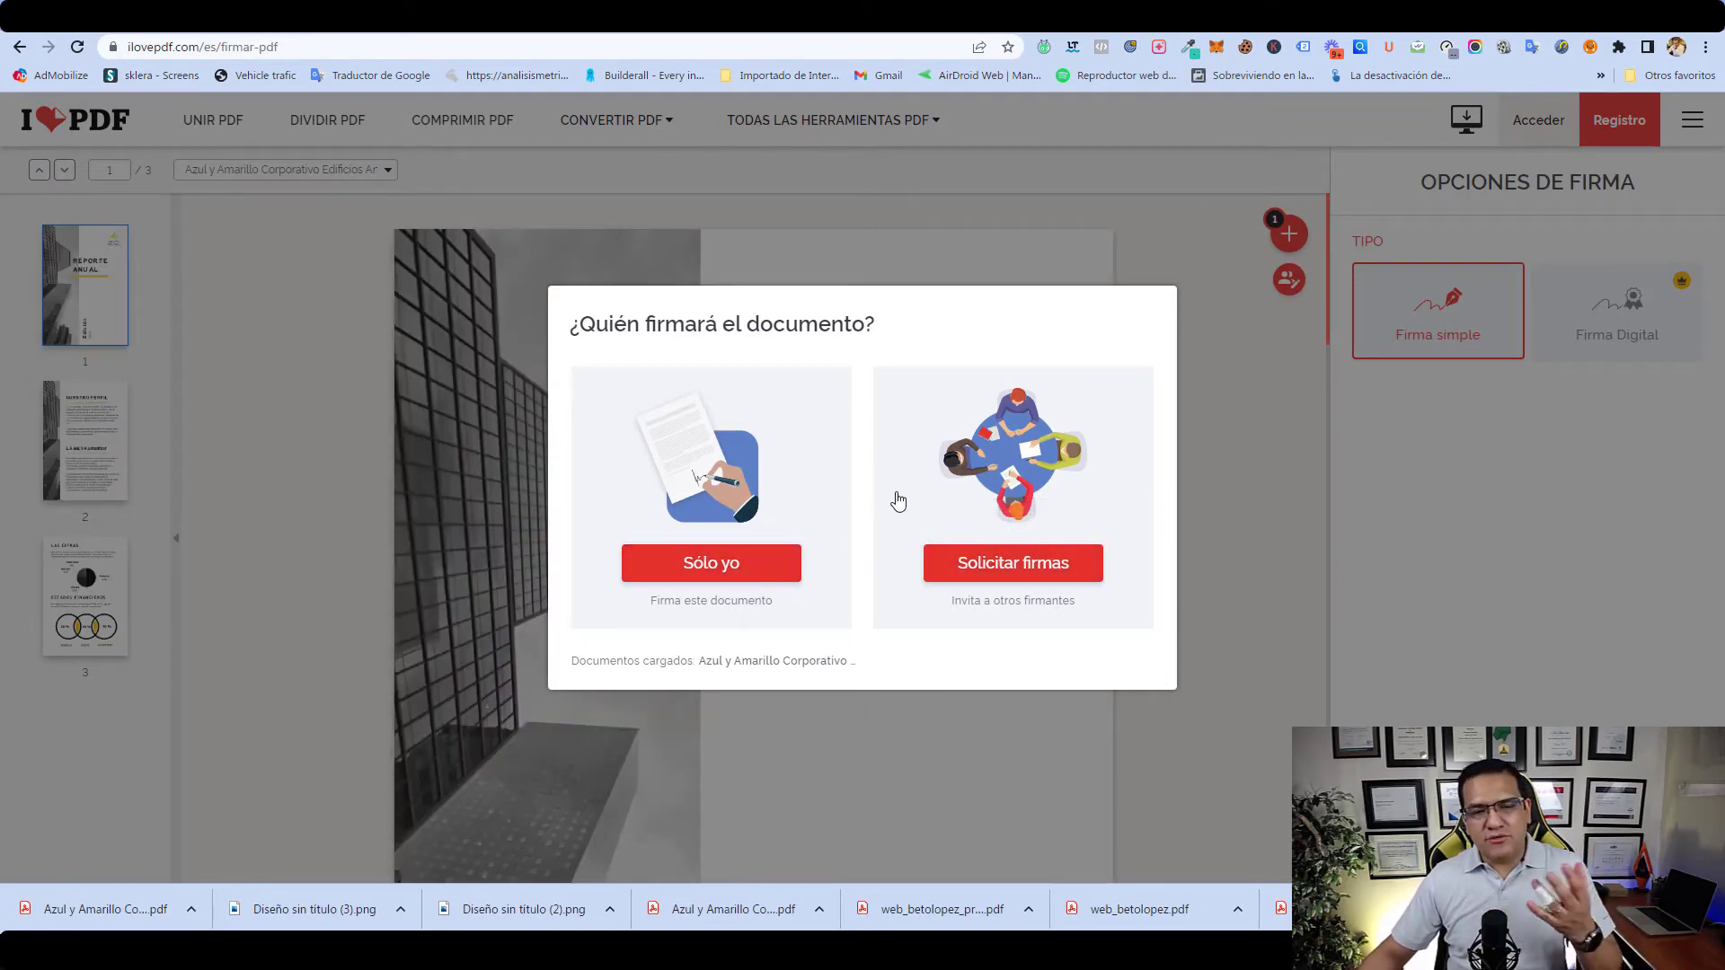
left_click(758, 569)
left_click(609, 332)
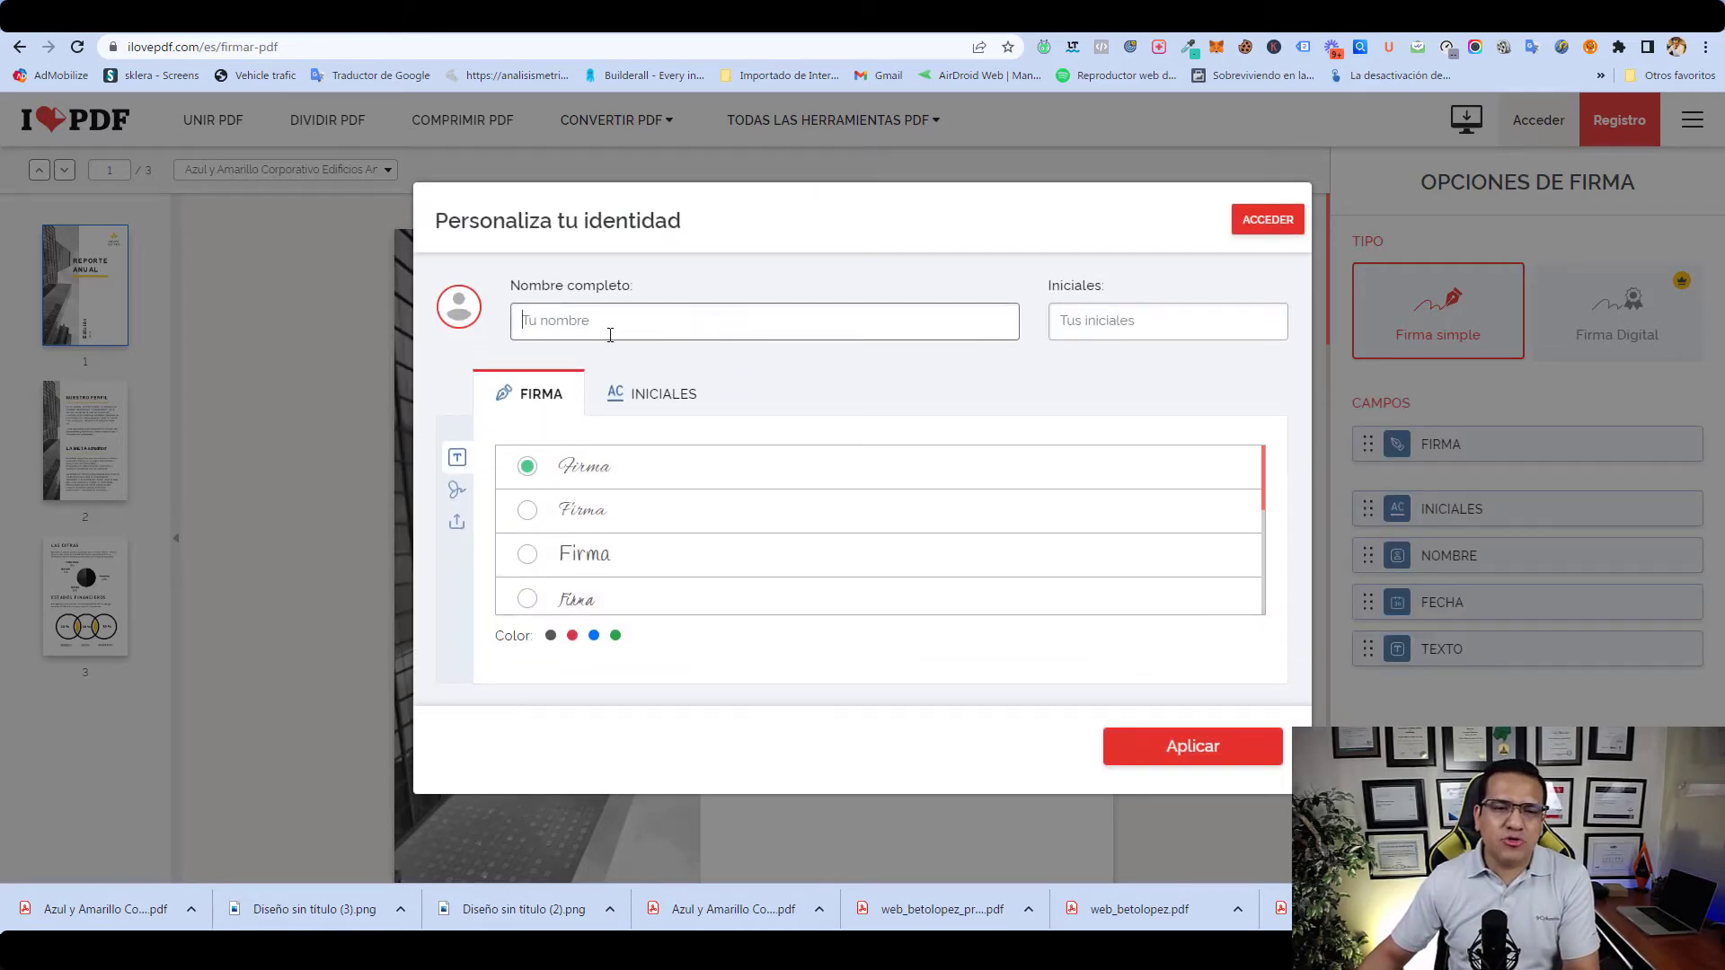
type("Beto L")
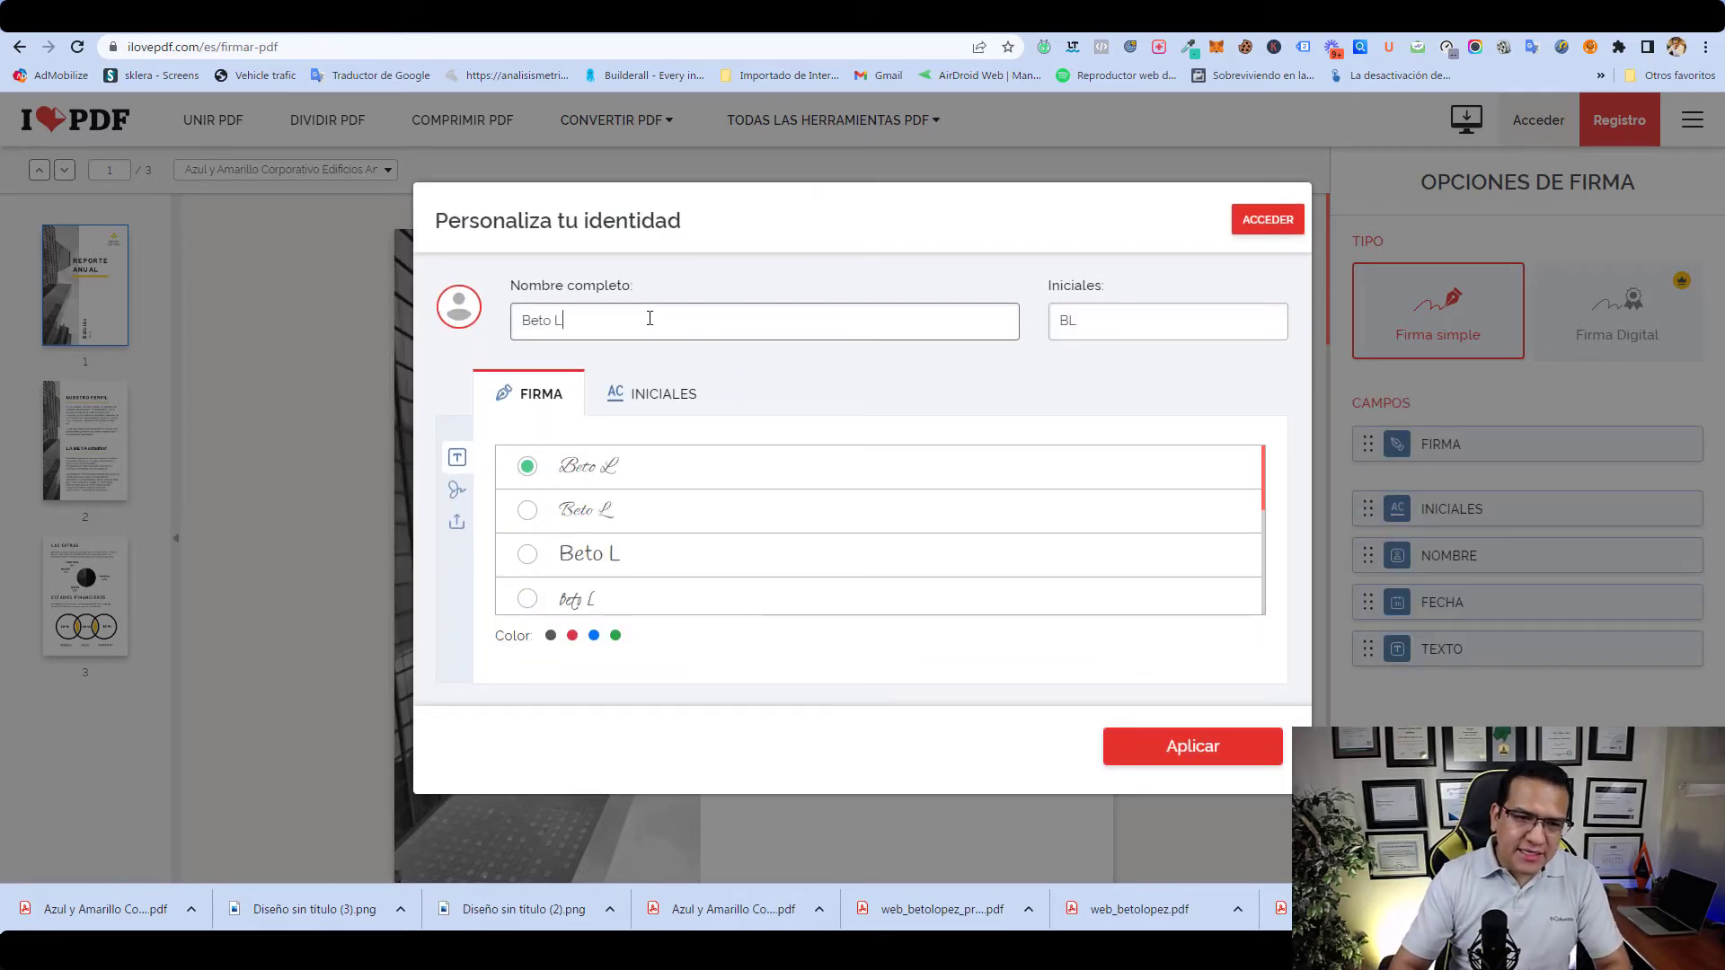
type("ópez")
double_click(1143, 336)
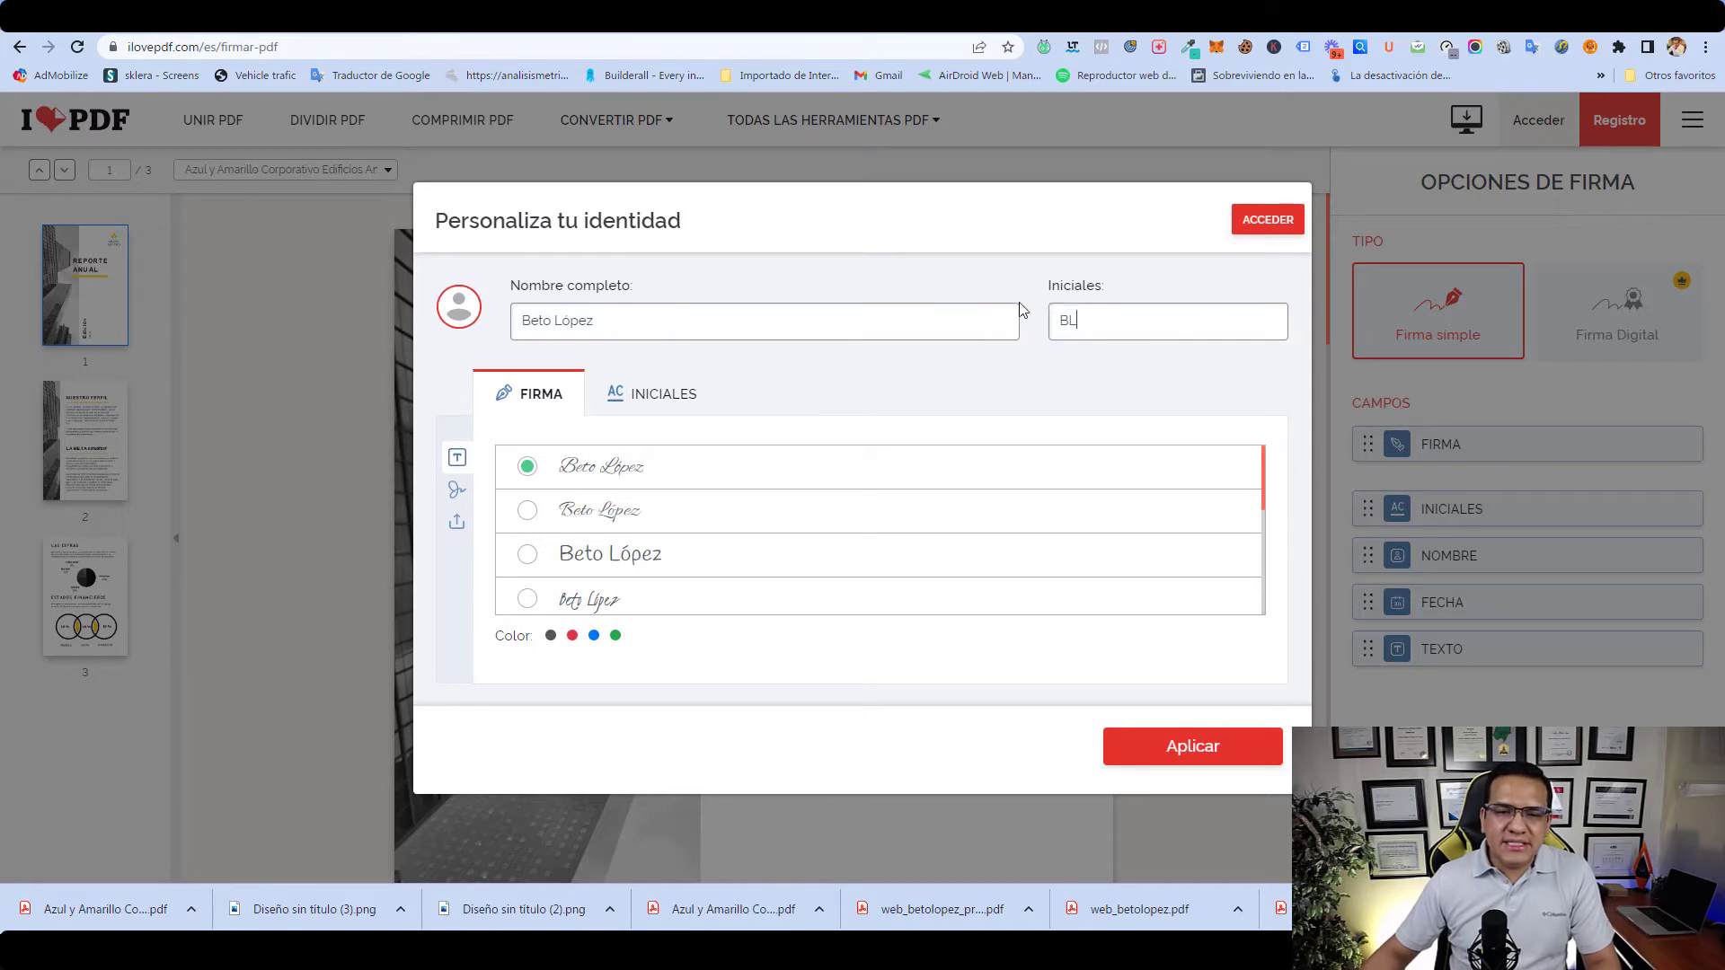
Step: Make the signature red with the second script style, reviewing the initials styles too
left_click(527, 596)
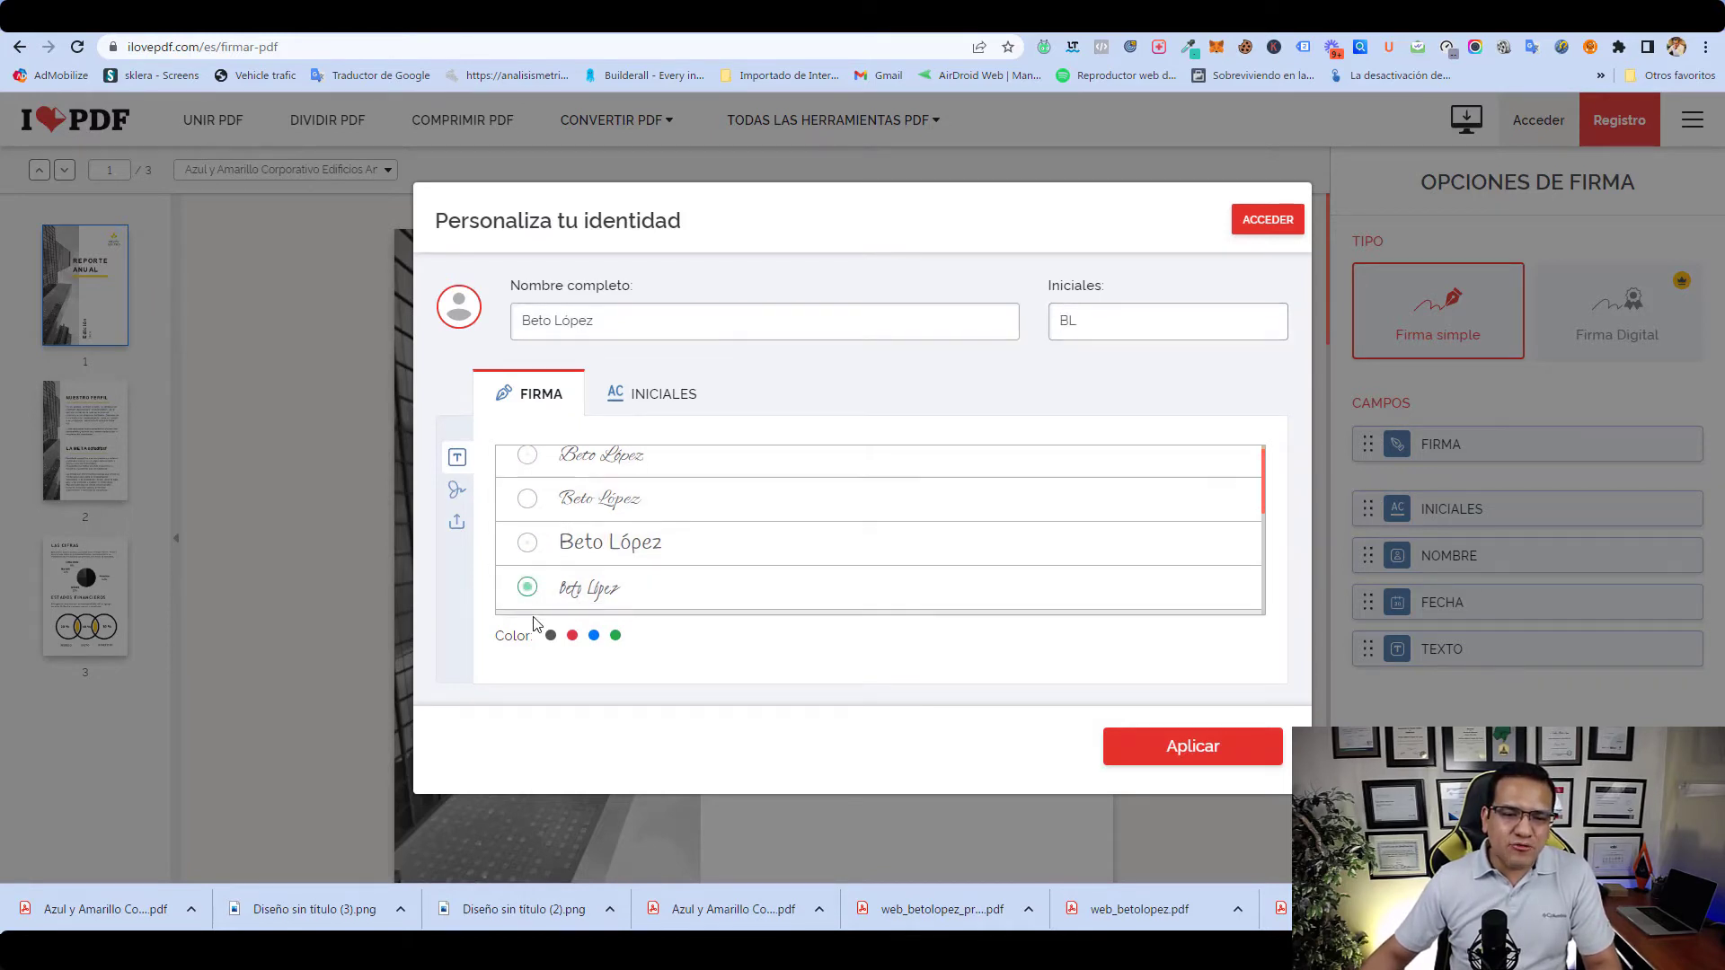
left_click(572, 635)
scroll(854, 539, "down", 2)
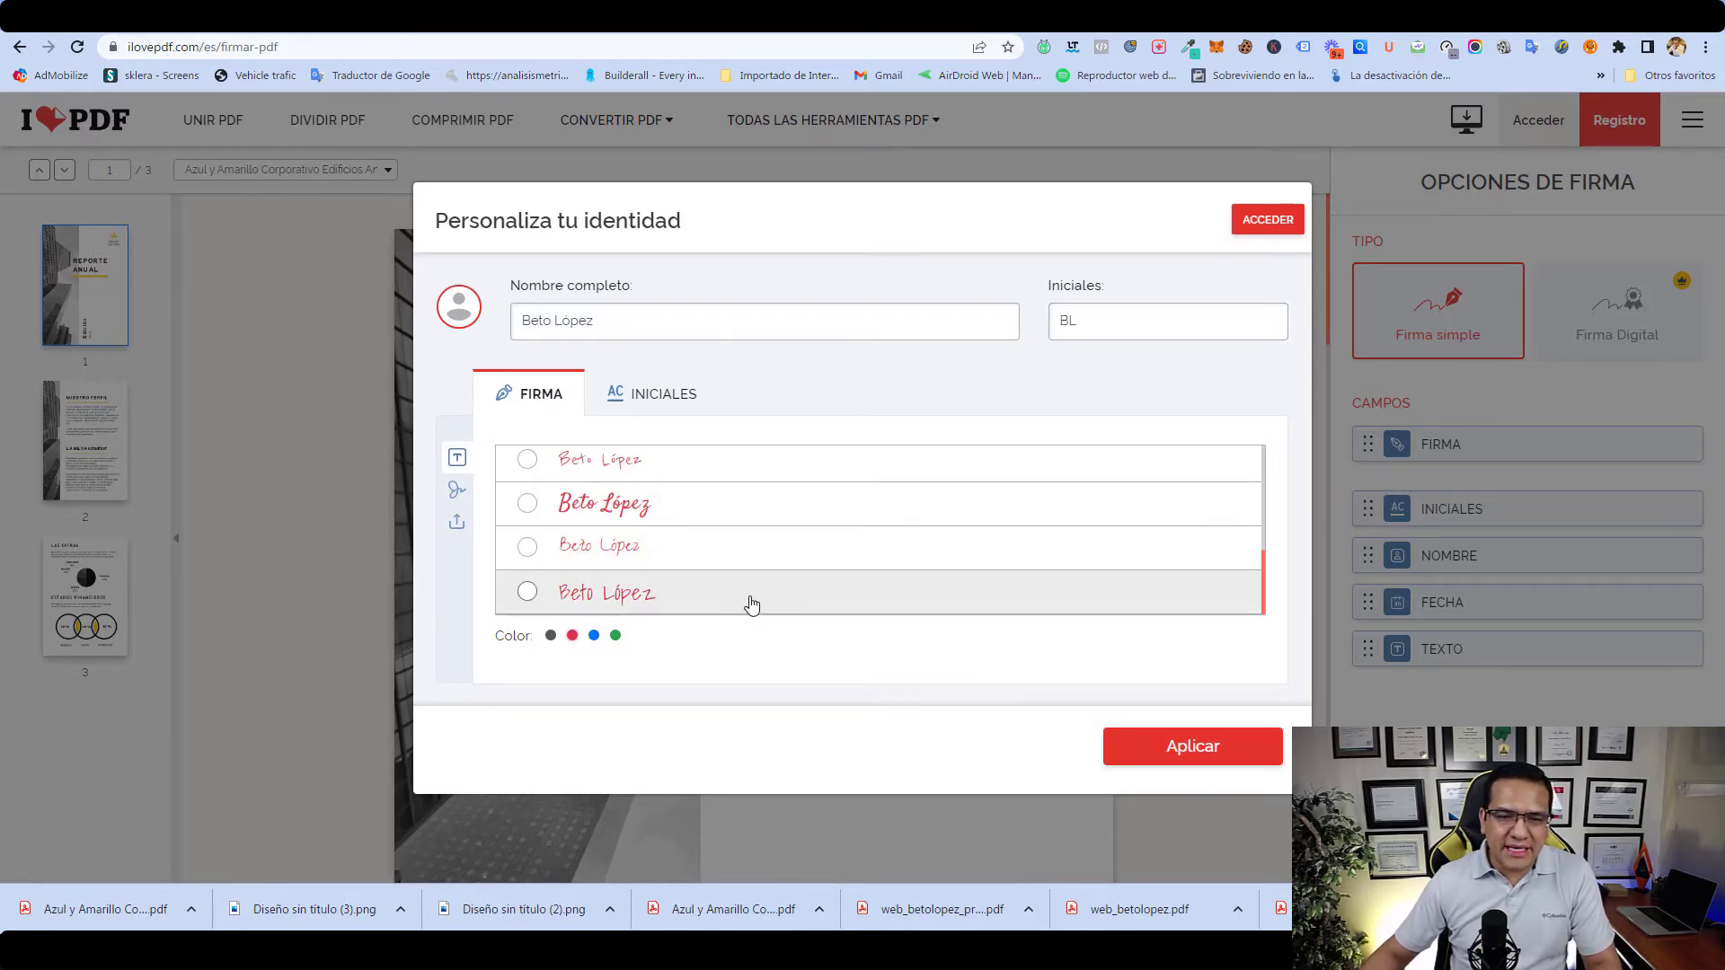
scroll(754, 602, "up", 2)
left_click(609, 521)
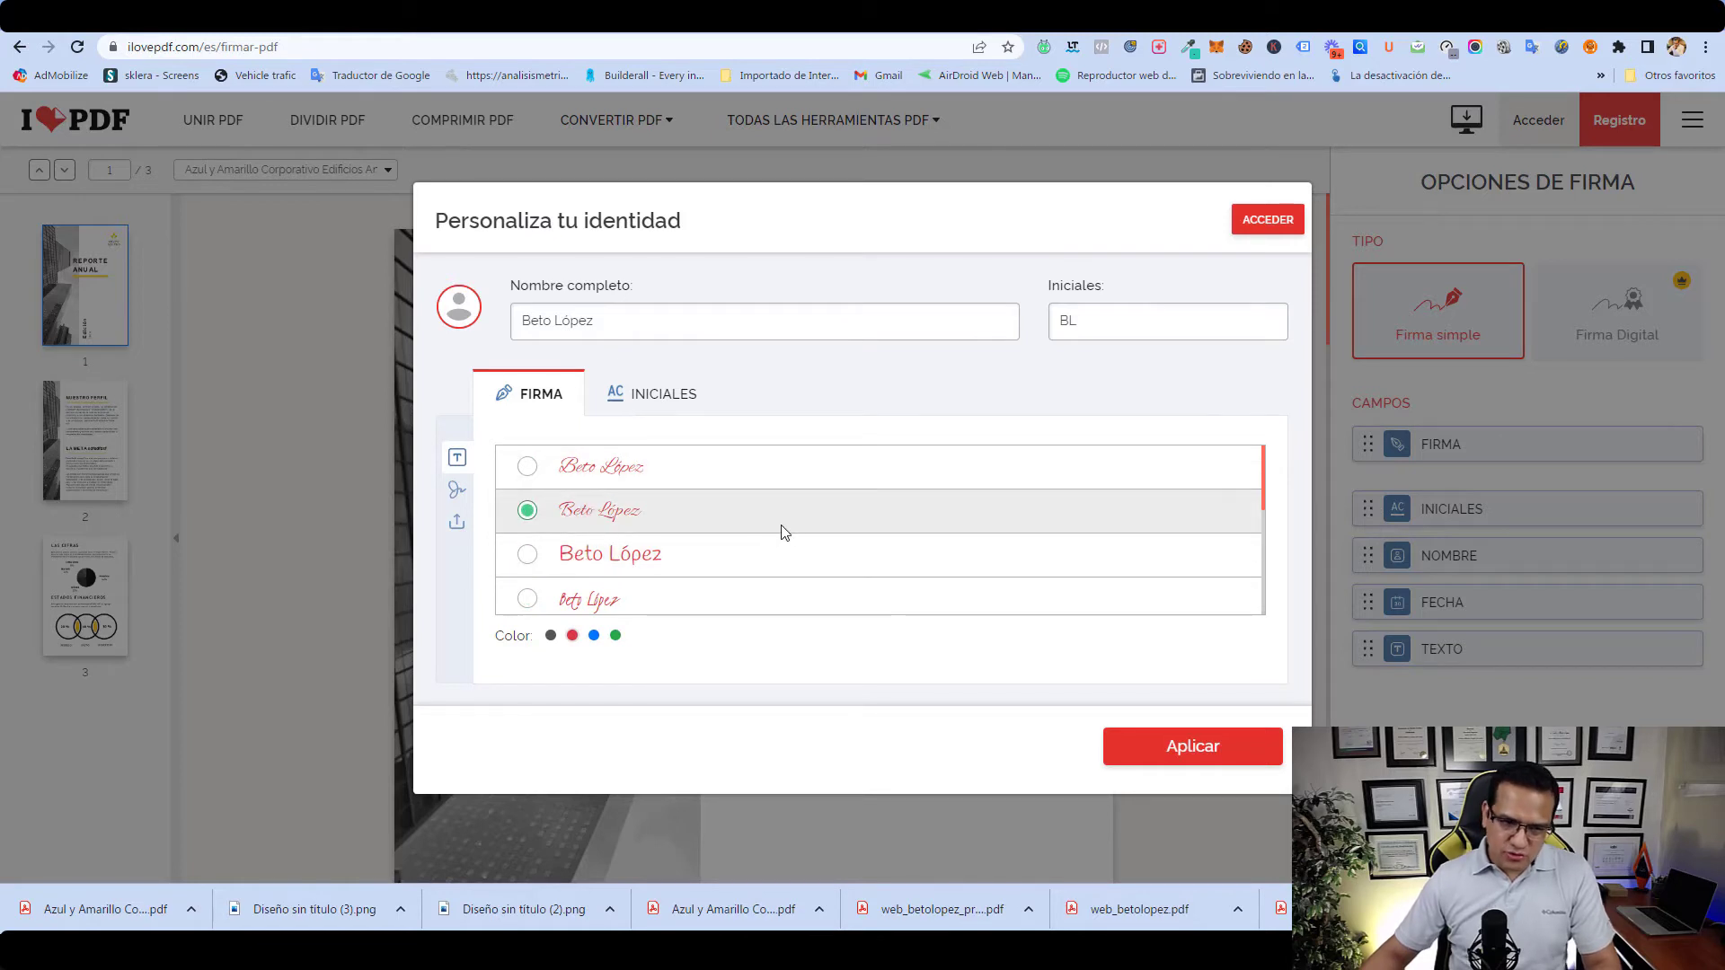
left_click(690, 396)
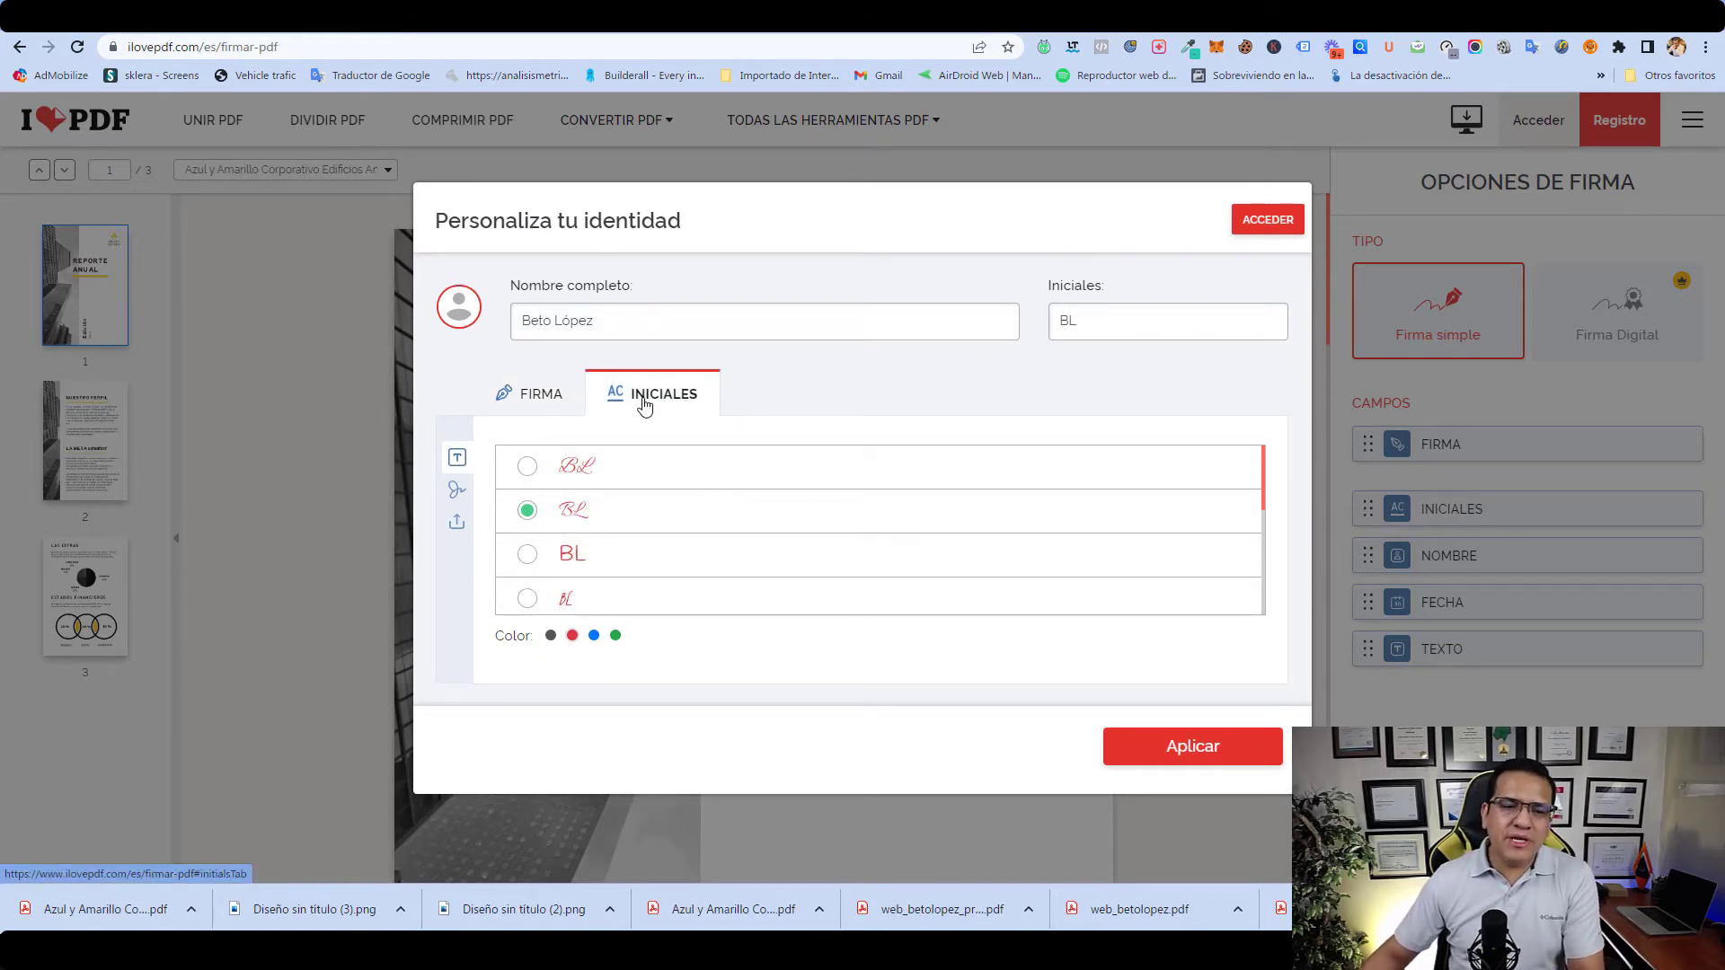
left_click(534, 402)
left_click(693, 397)
left_click(553, 412)
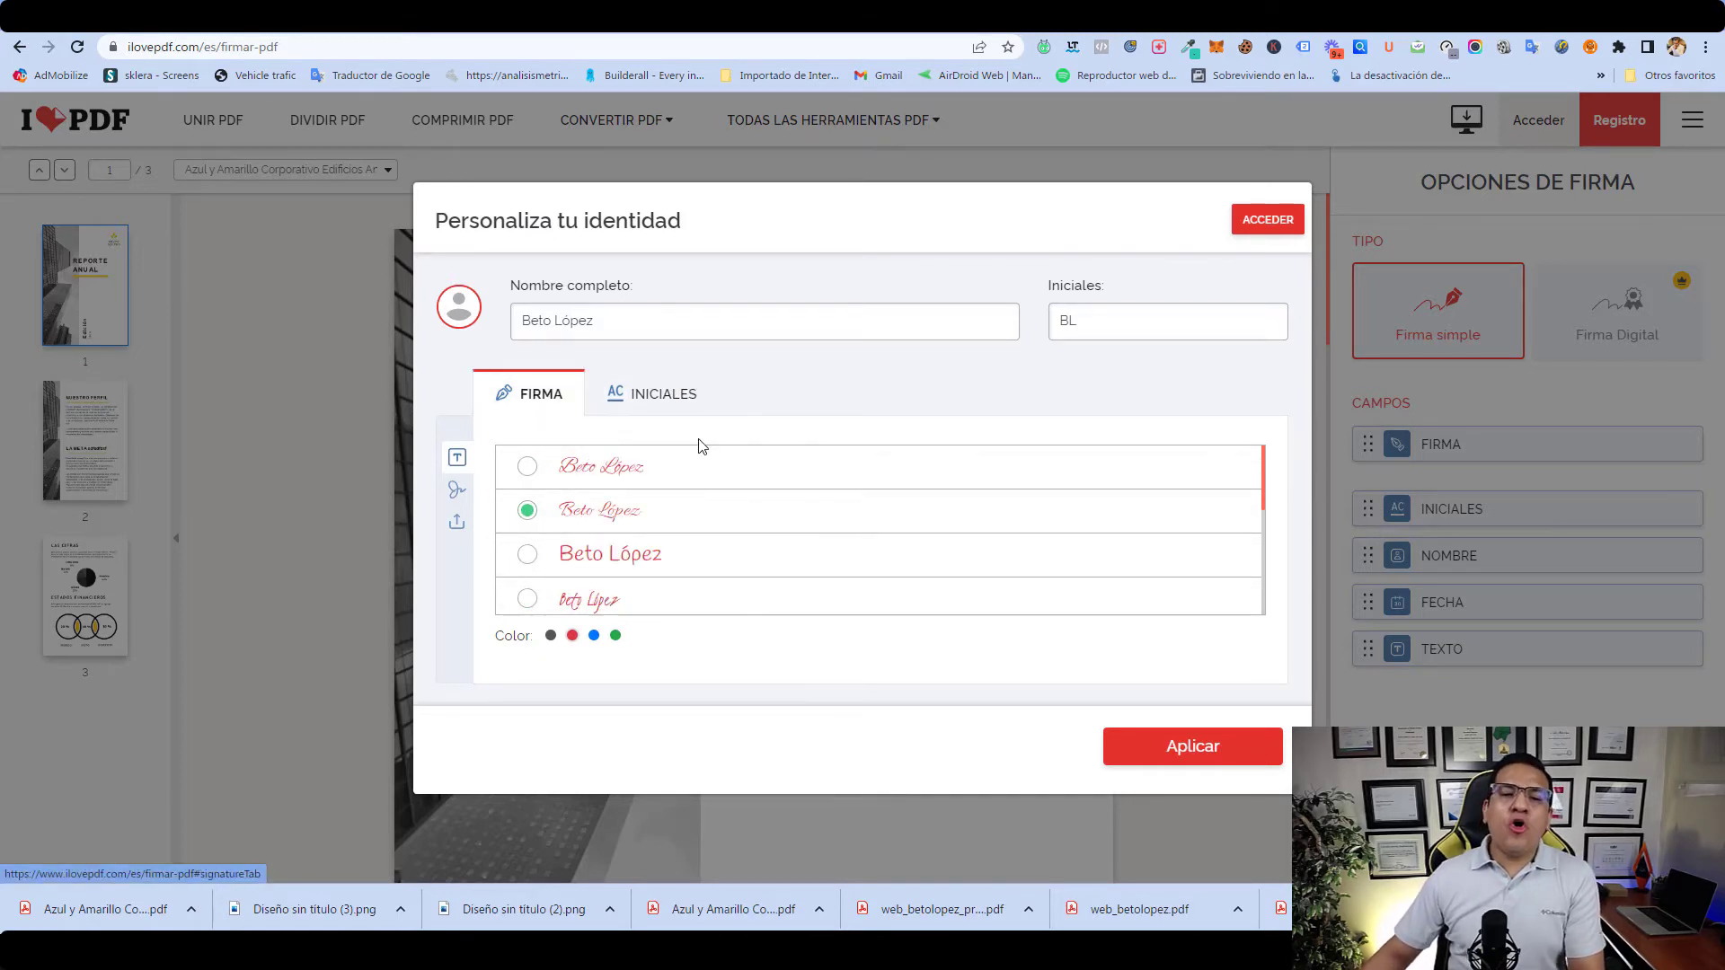
Step: Draw a freehand zigzag signature in the drawing pad
left_click(456, 503)
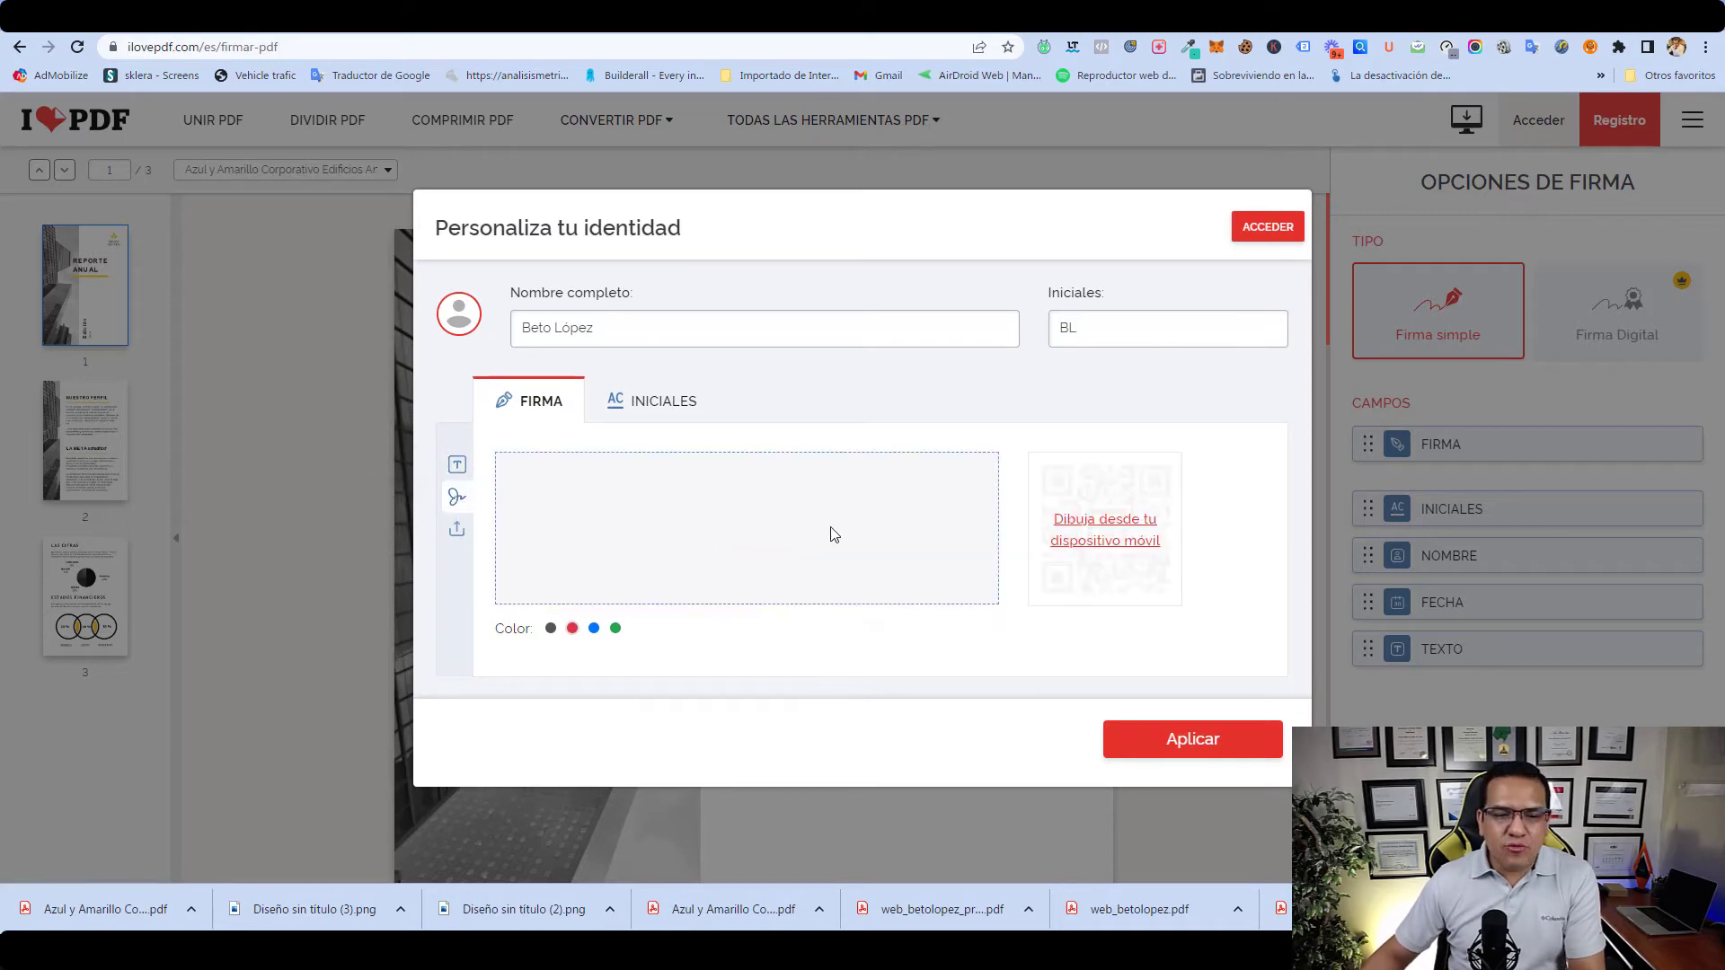
left_click_drag(552, 550, 660, 524)
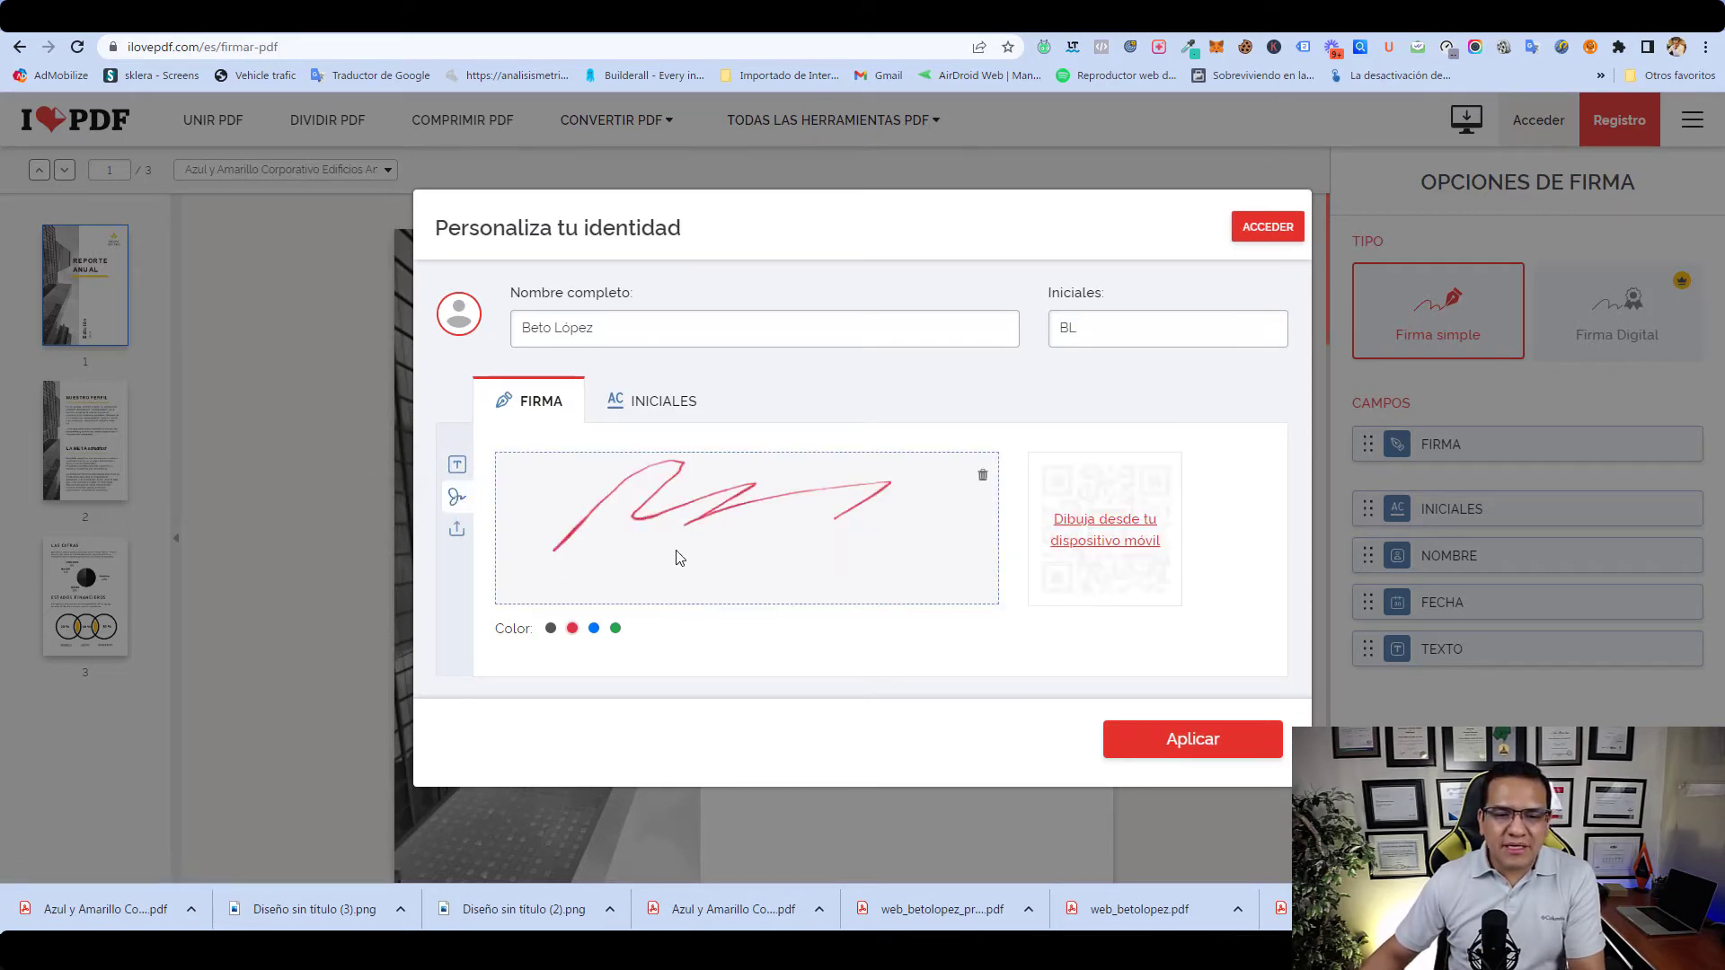
left_click_drag(835, 519, 930, 572)
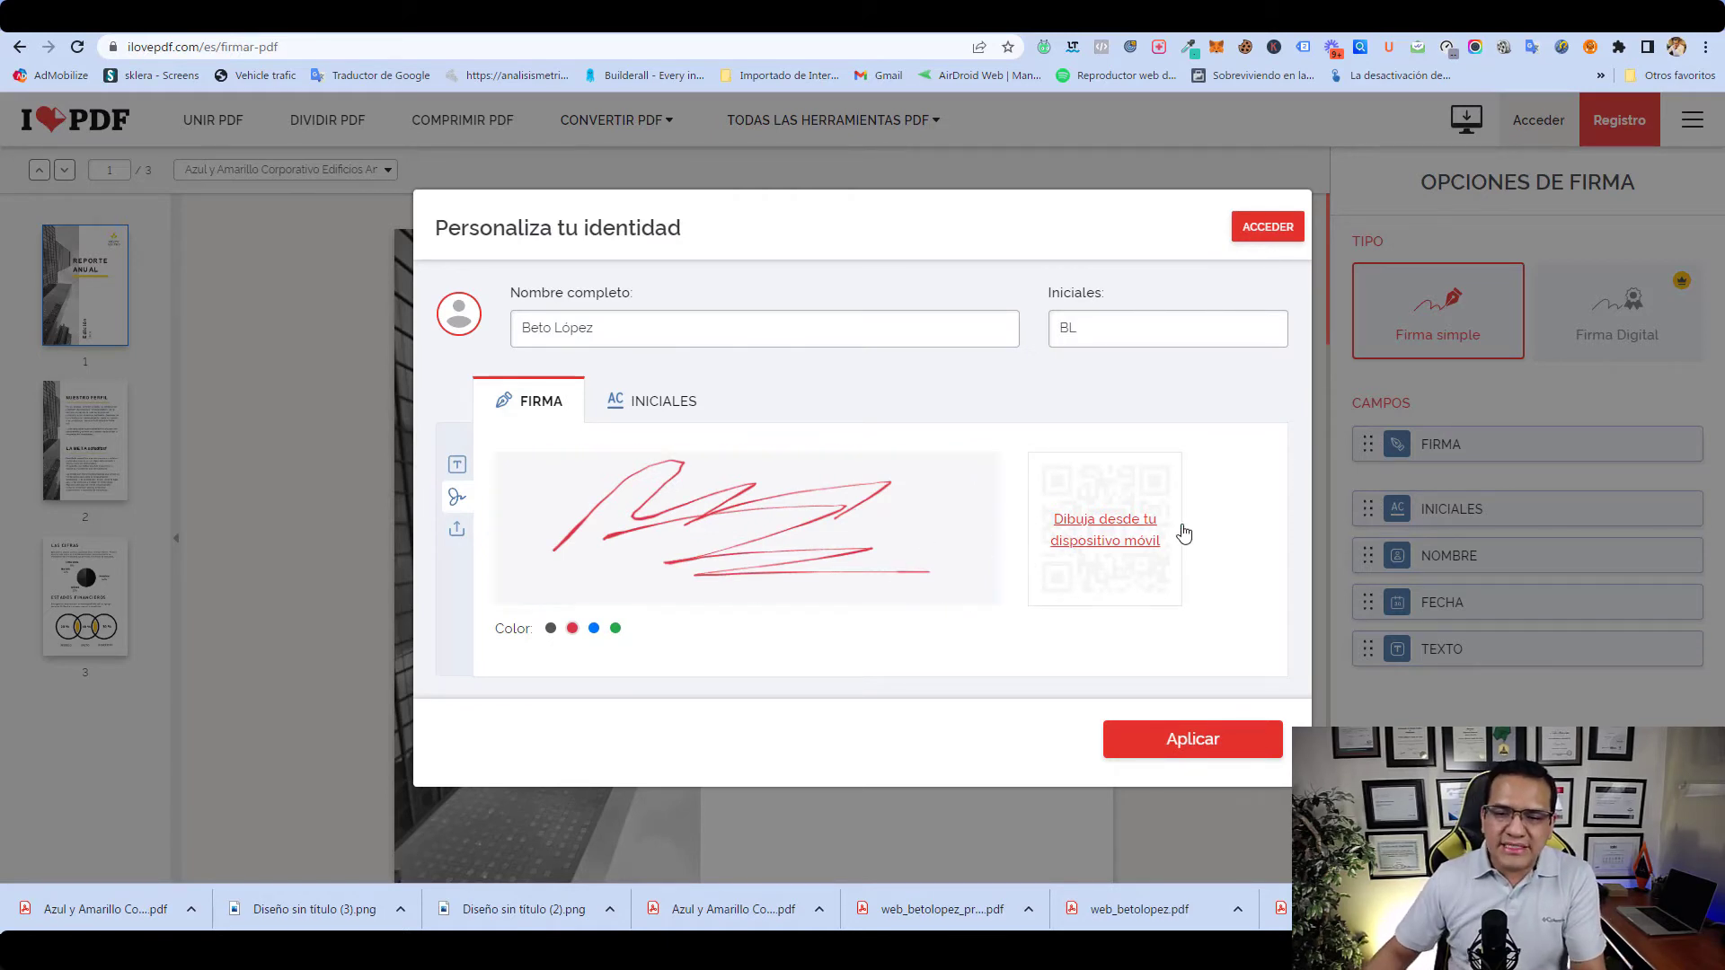
Step: Try drawing the signature from a mobile phone, then return to the typed script styles
left_click(1112, 540)
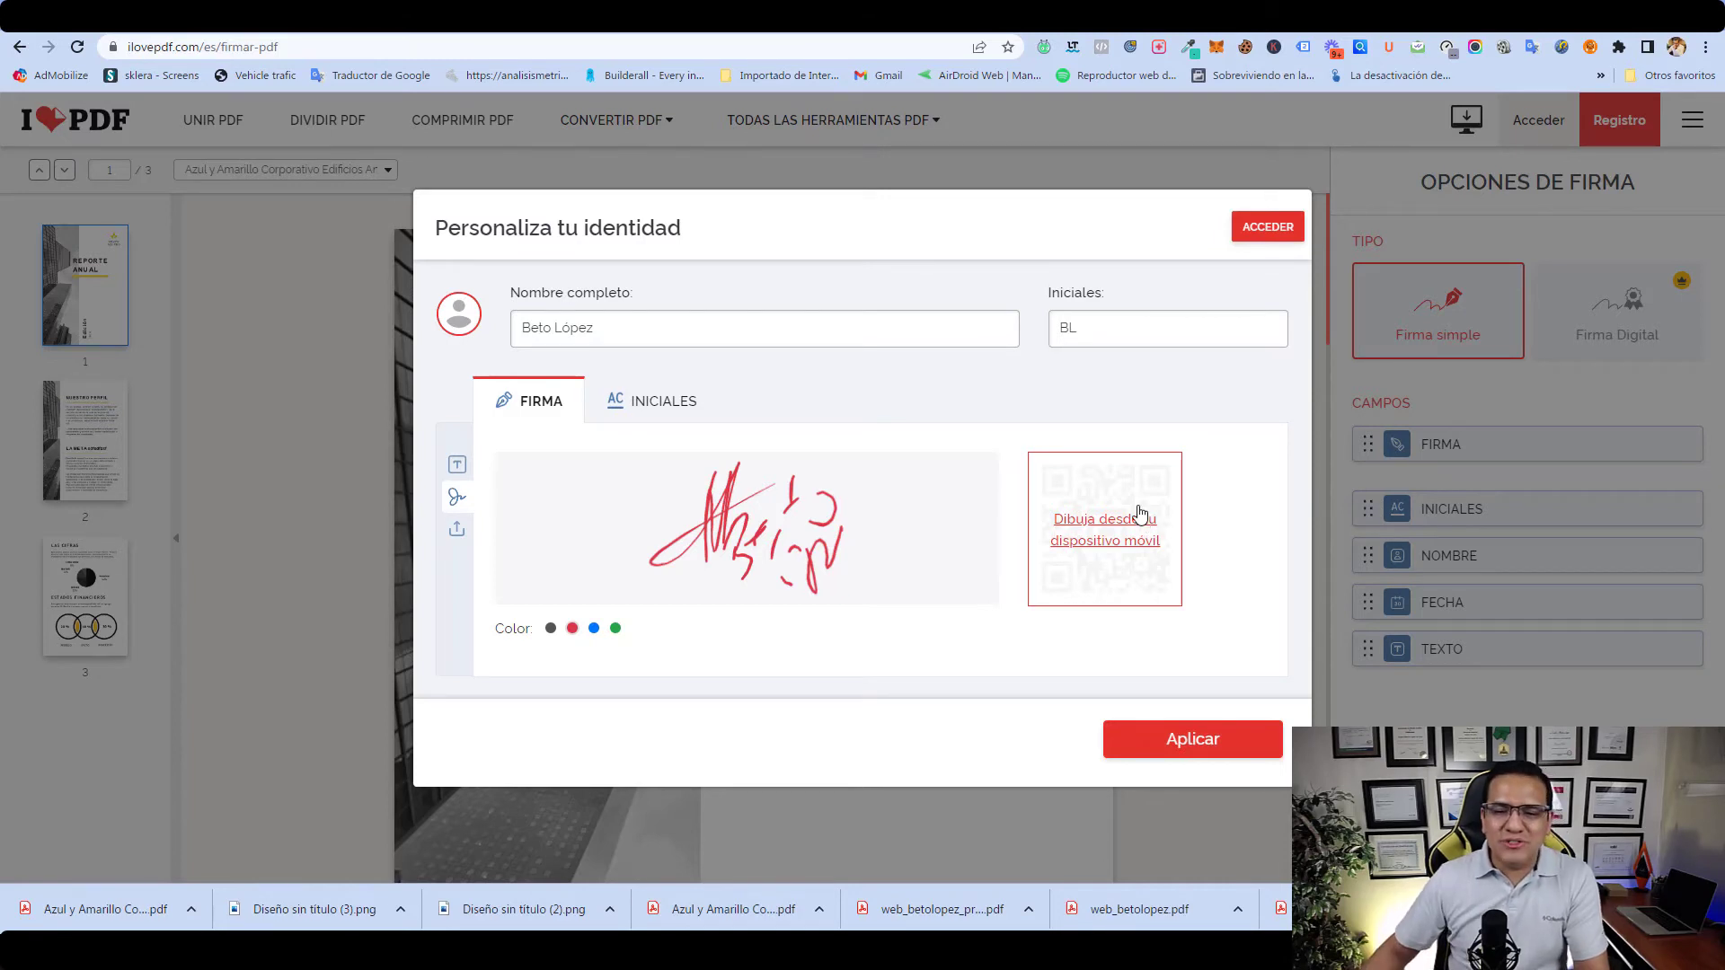
left_click(1111, 535)
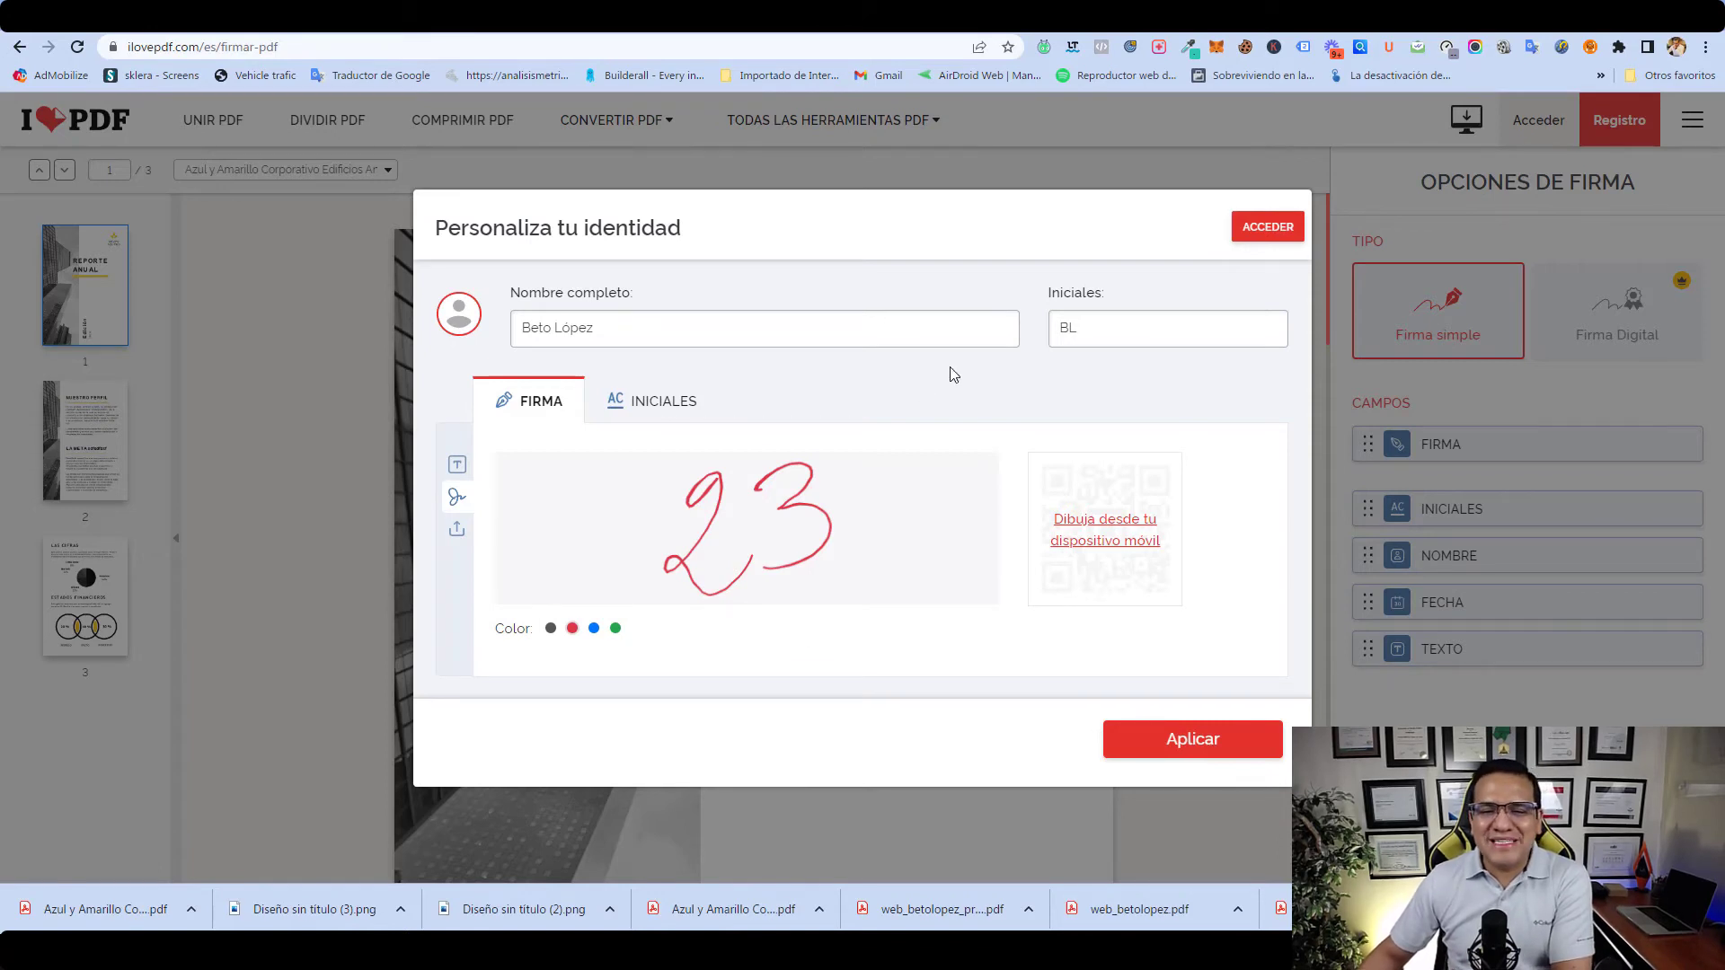
left_click(457, 462)
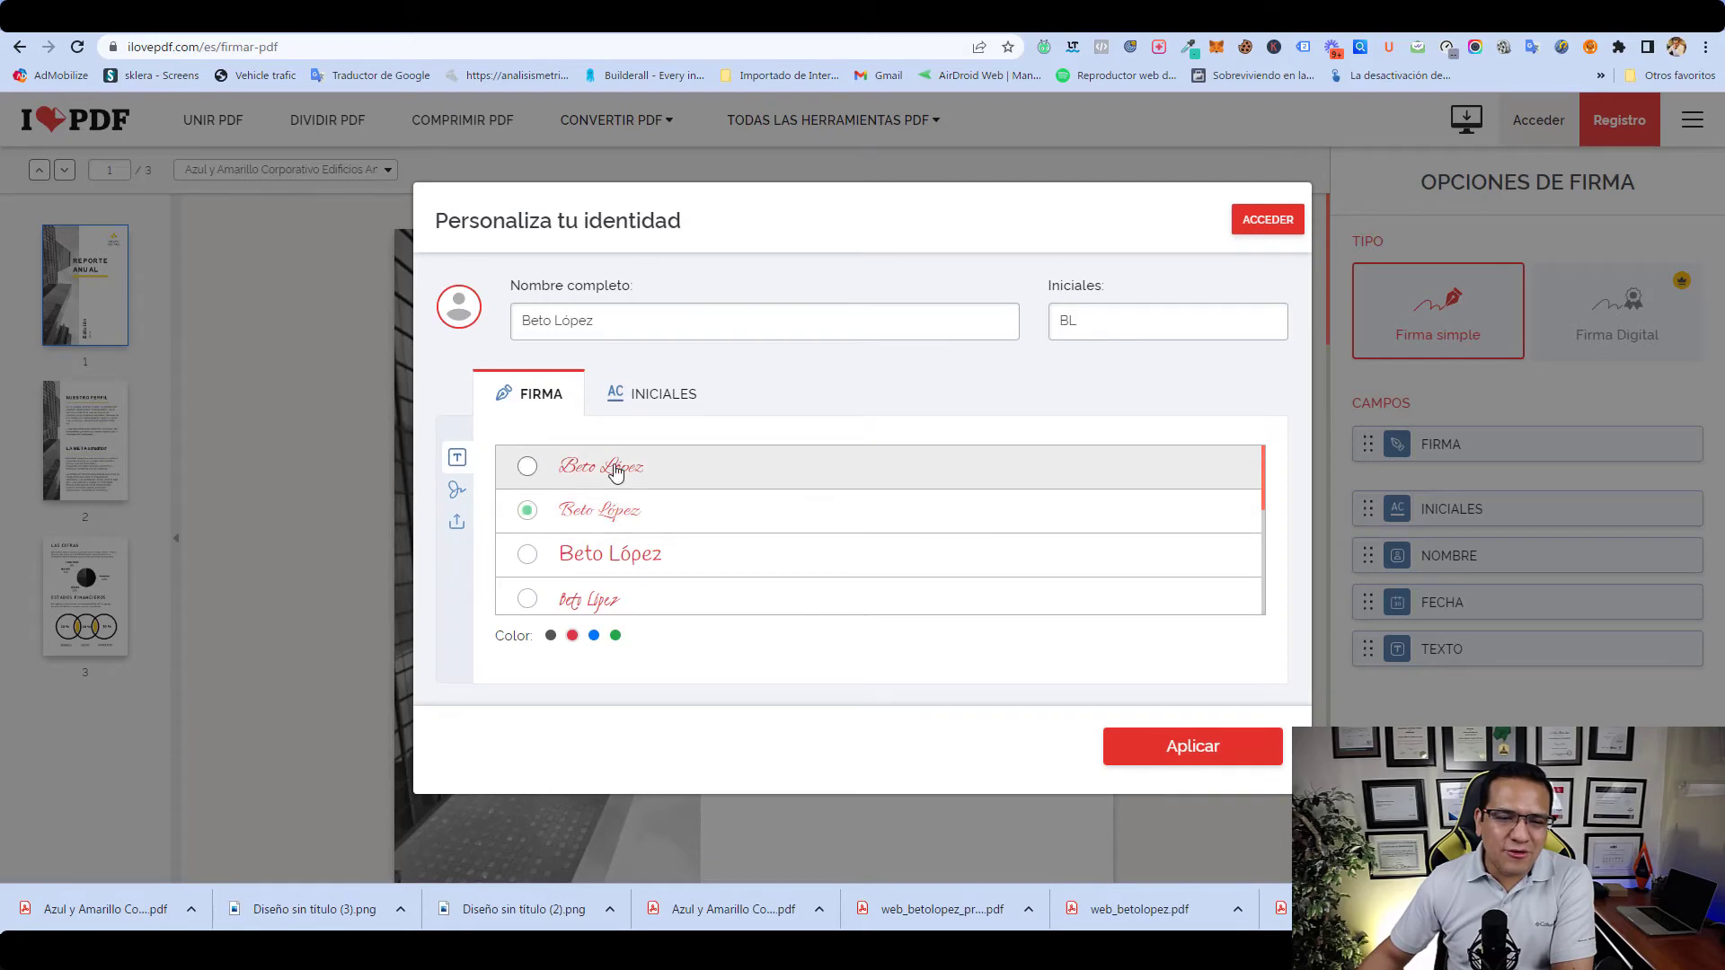
Step: Apply the first red script style, try Firma Digital, and dismiss the Premium upgrade popup
left_click(712, 469)
left_click(1190, 747)
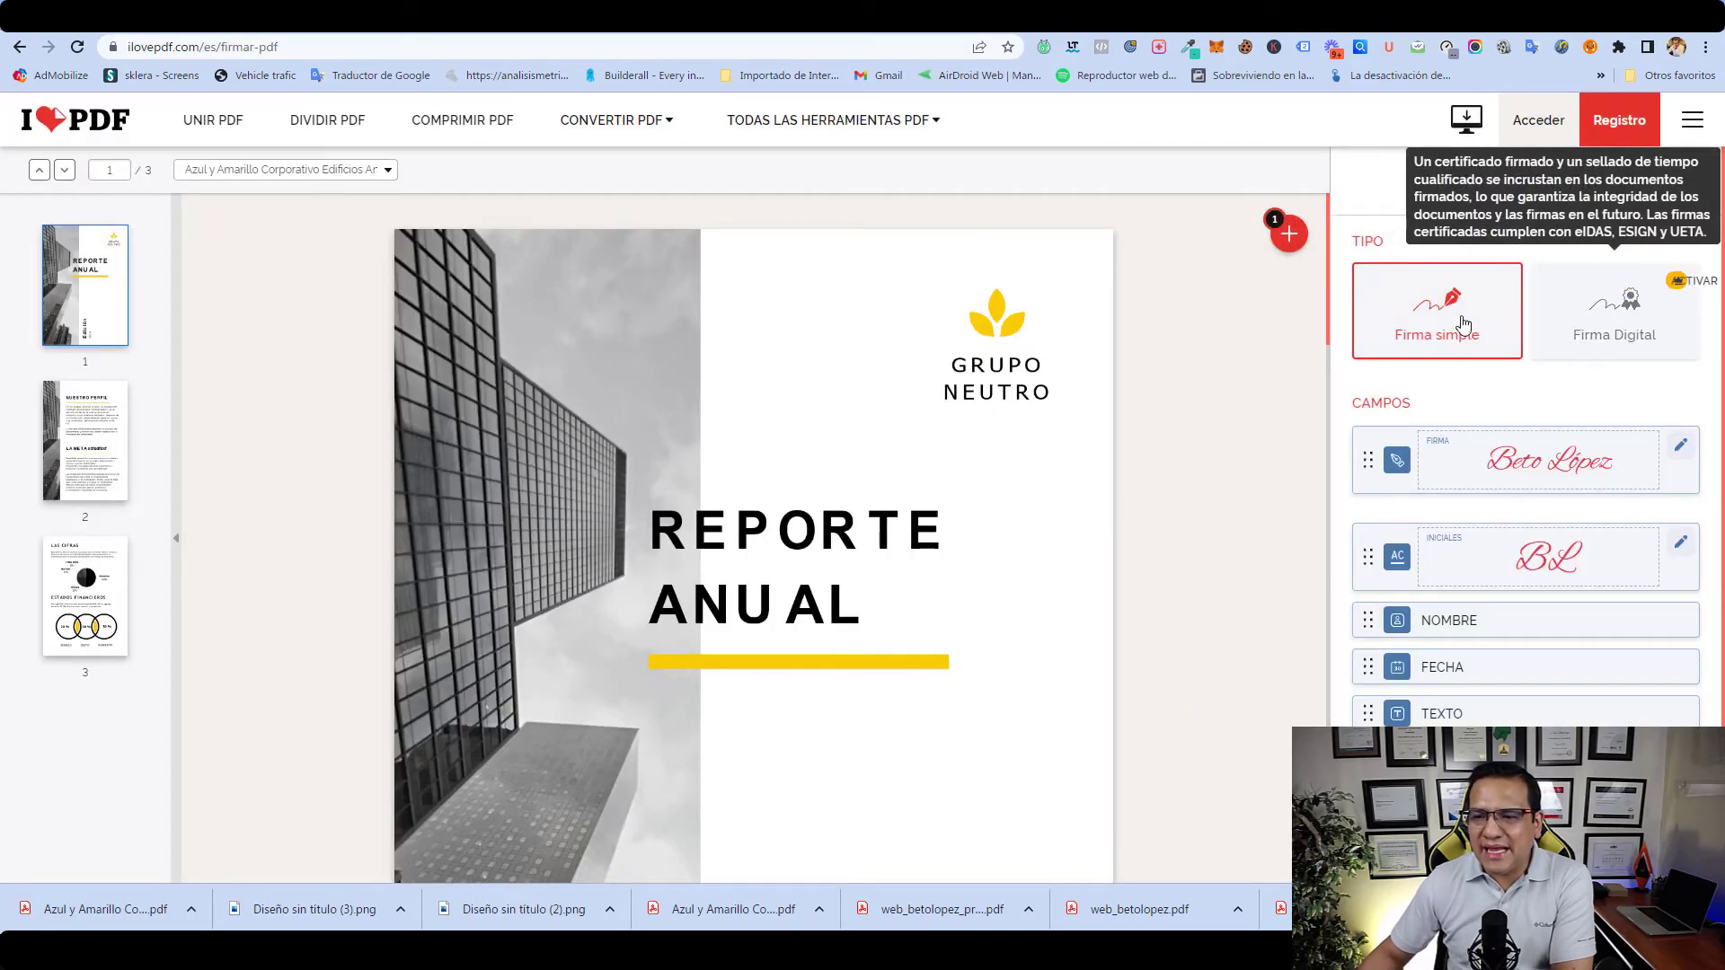
scroll(1051, 558, "down", 1)
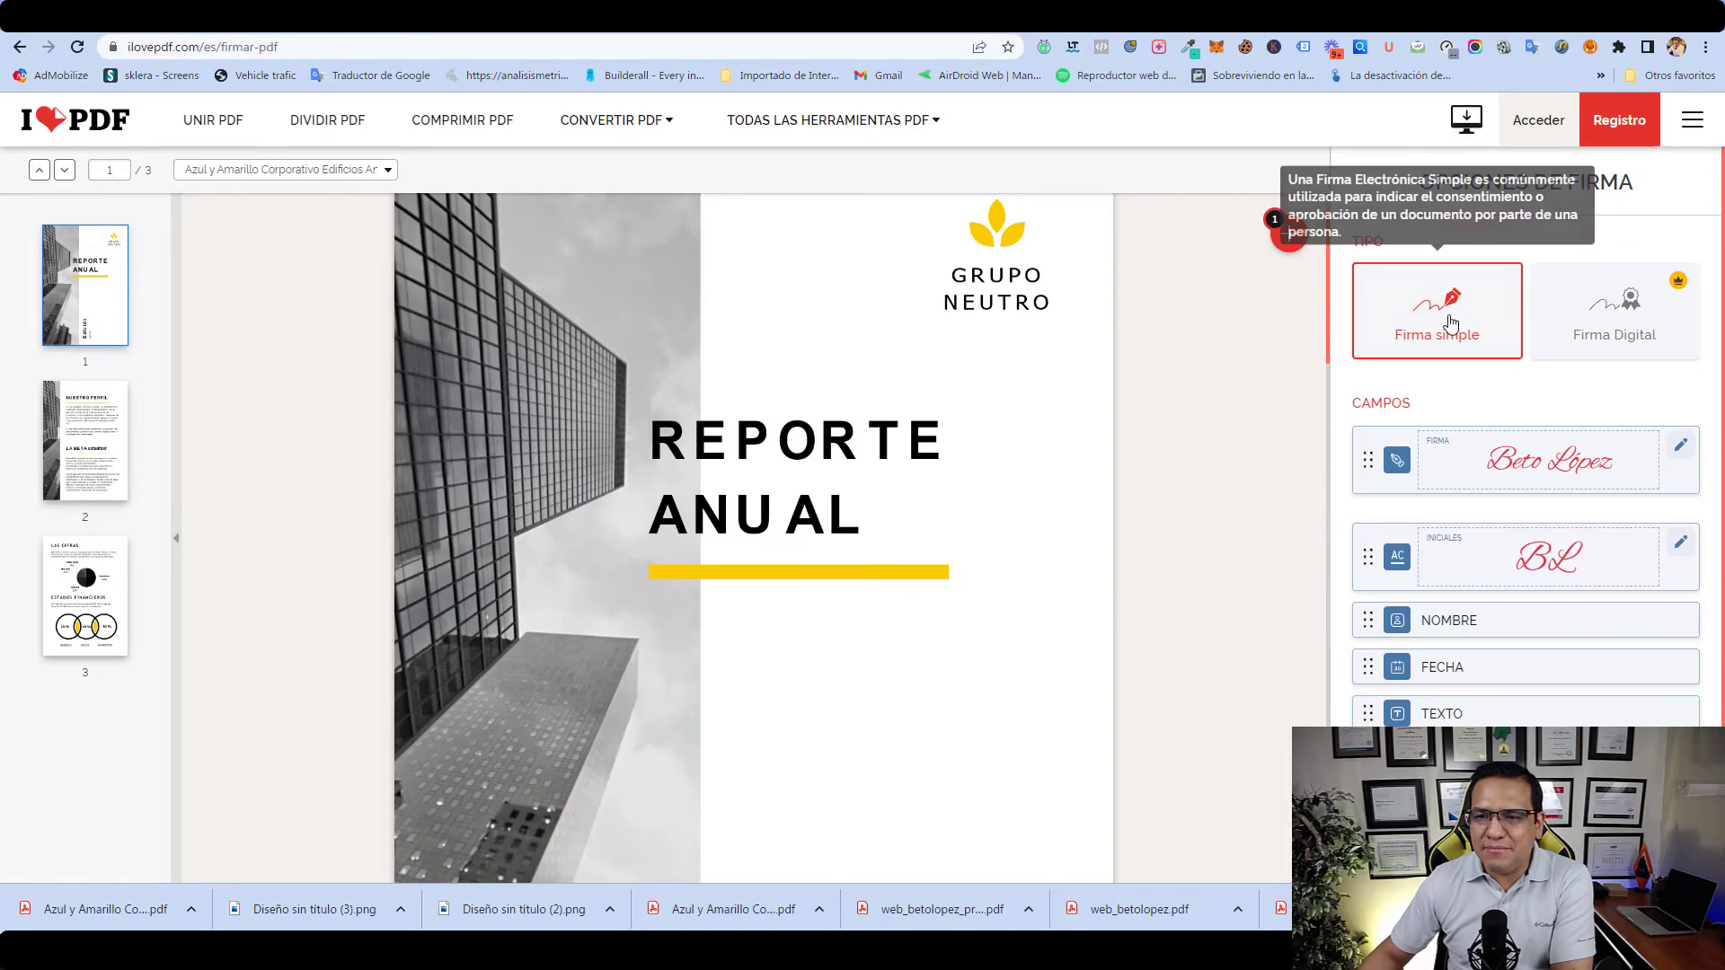
left_click(1609, 335)
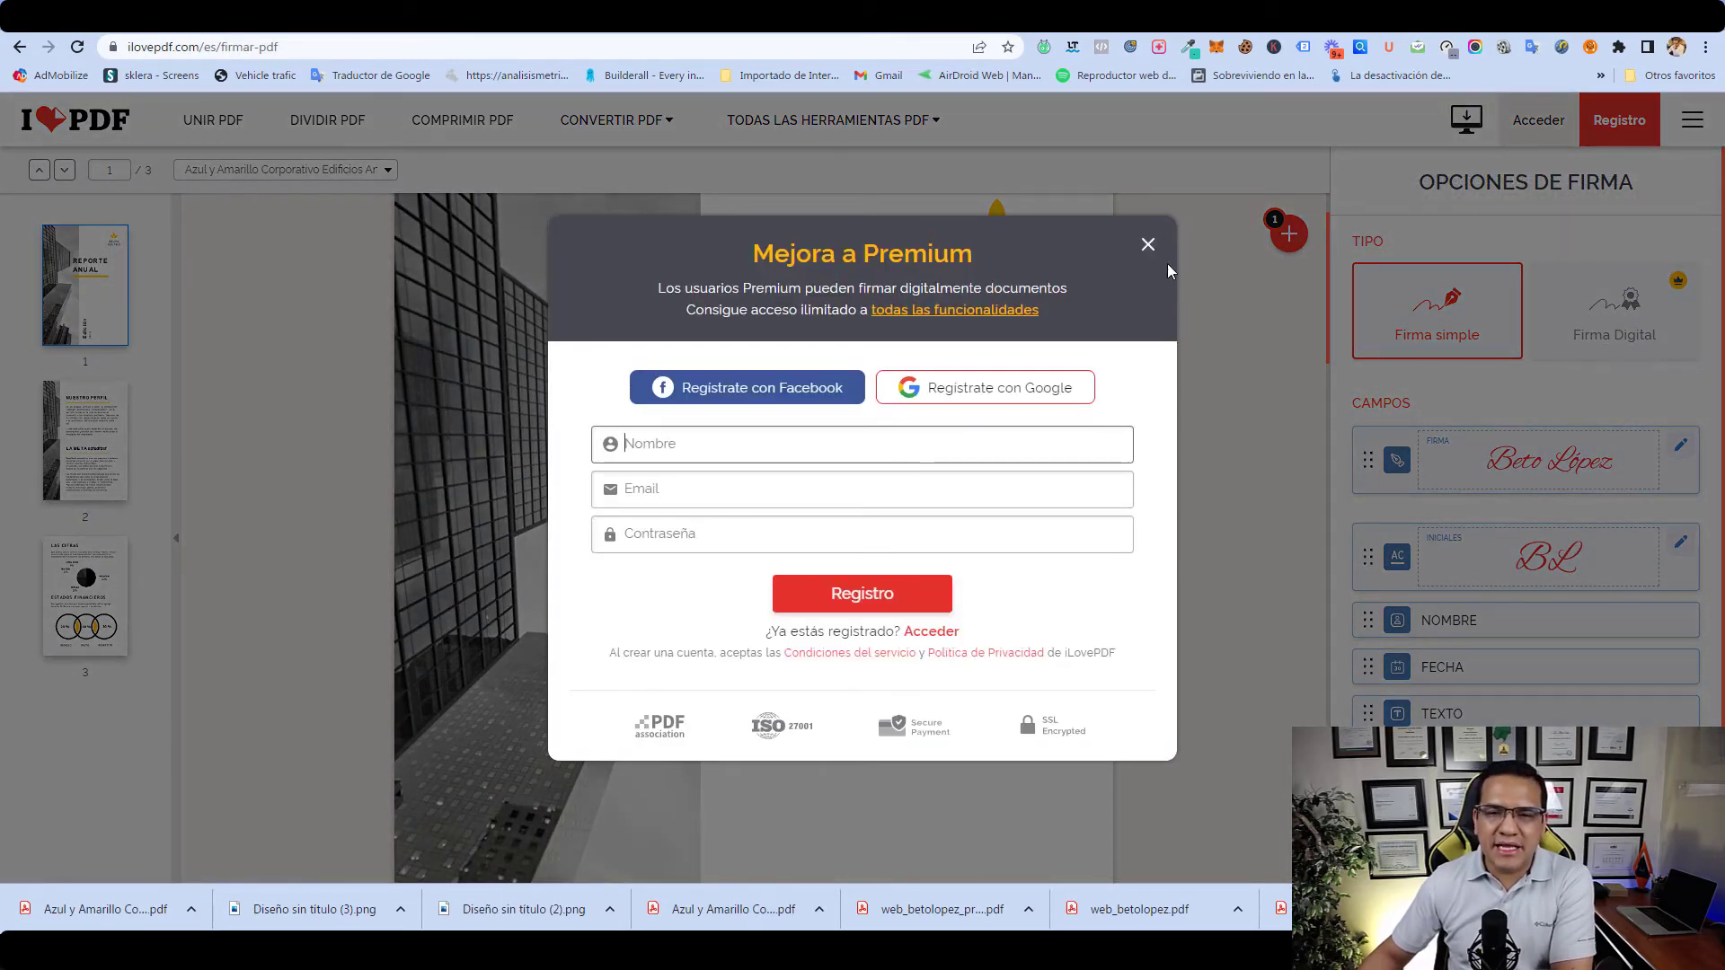
left_click(1148, 244)
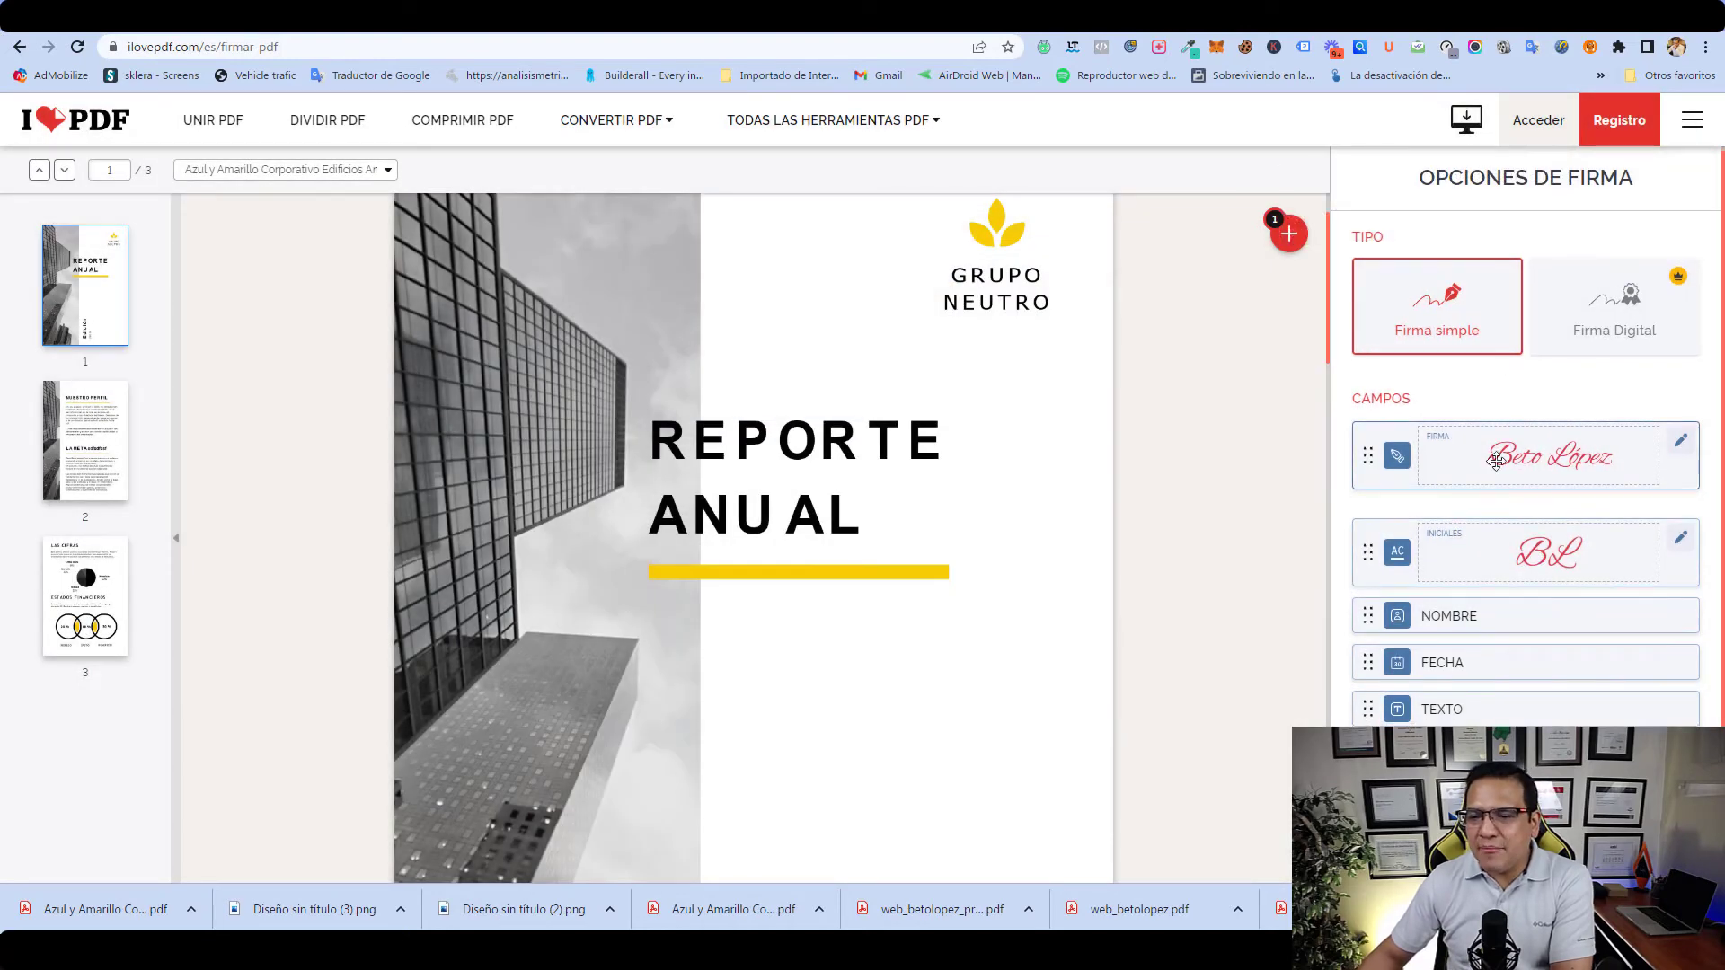
Step: Place the signature beside ANUAL and near Edición 2019 on the cover page
left_click_drag(1475, 463, 926, 516)
left_click_drag(1474, 463, 797, 740)
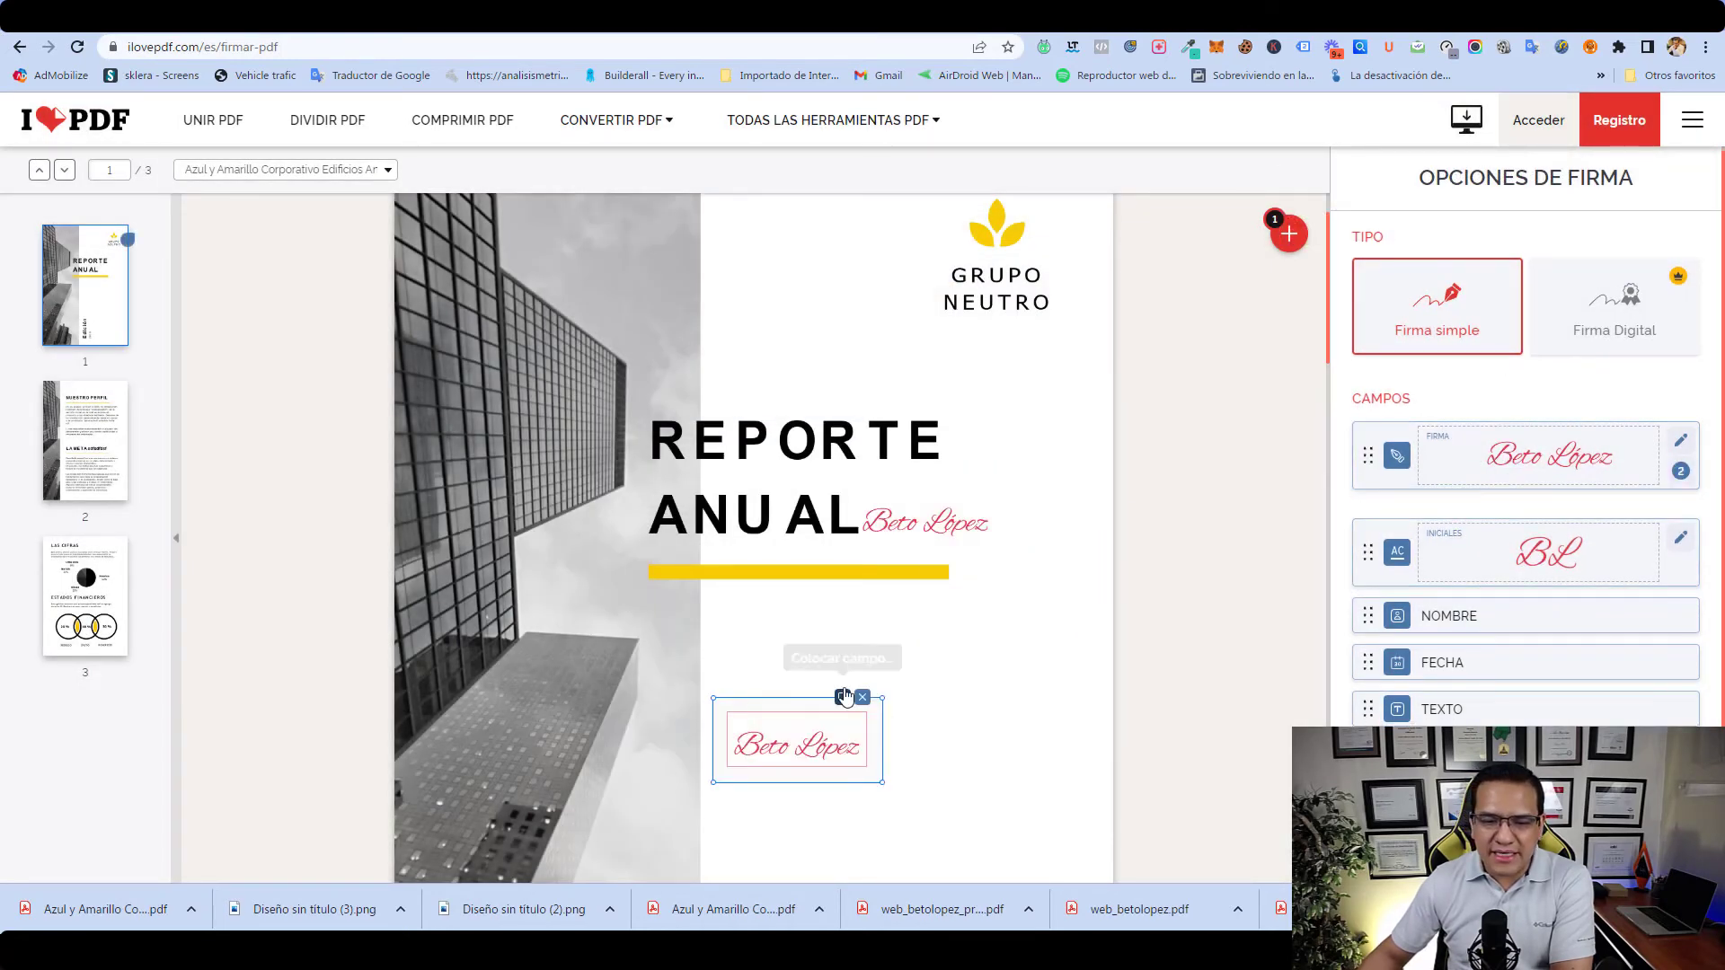
scroll(966, 412, "down", 1)
left_click_drag(797, 650, 945, 744)
scroll(952, 719, "down", 3)
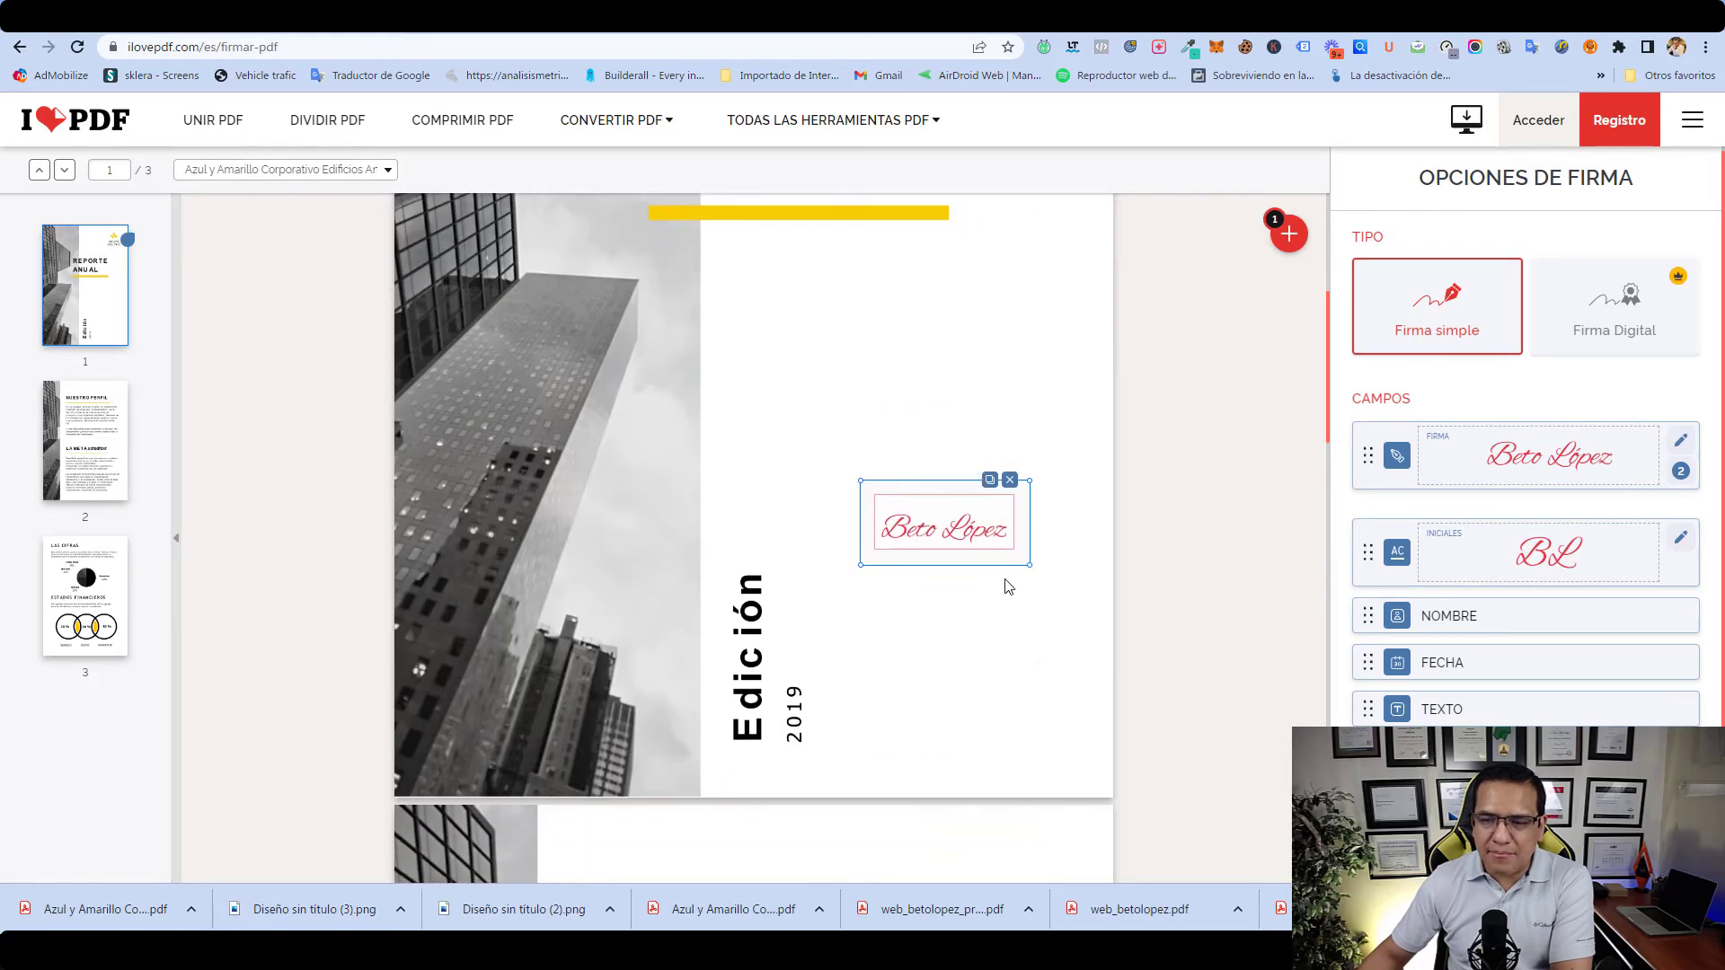
Step: Place the initials, name, date and a text field stacked on page 1
left_click_drag(1528, 552, 840, 552)
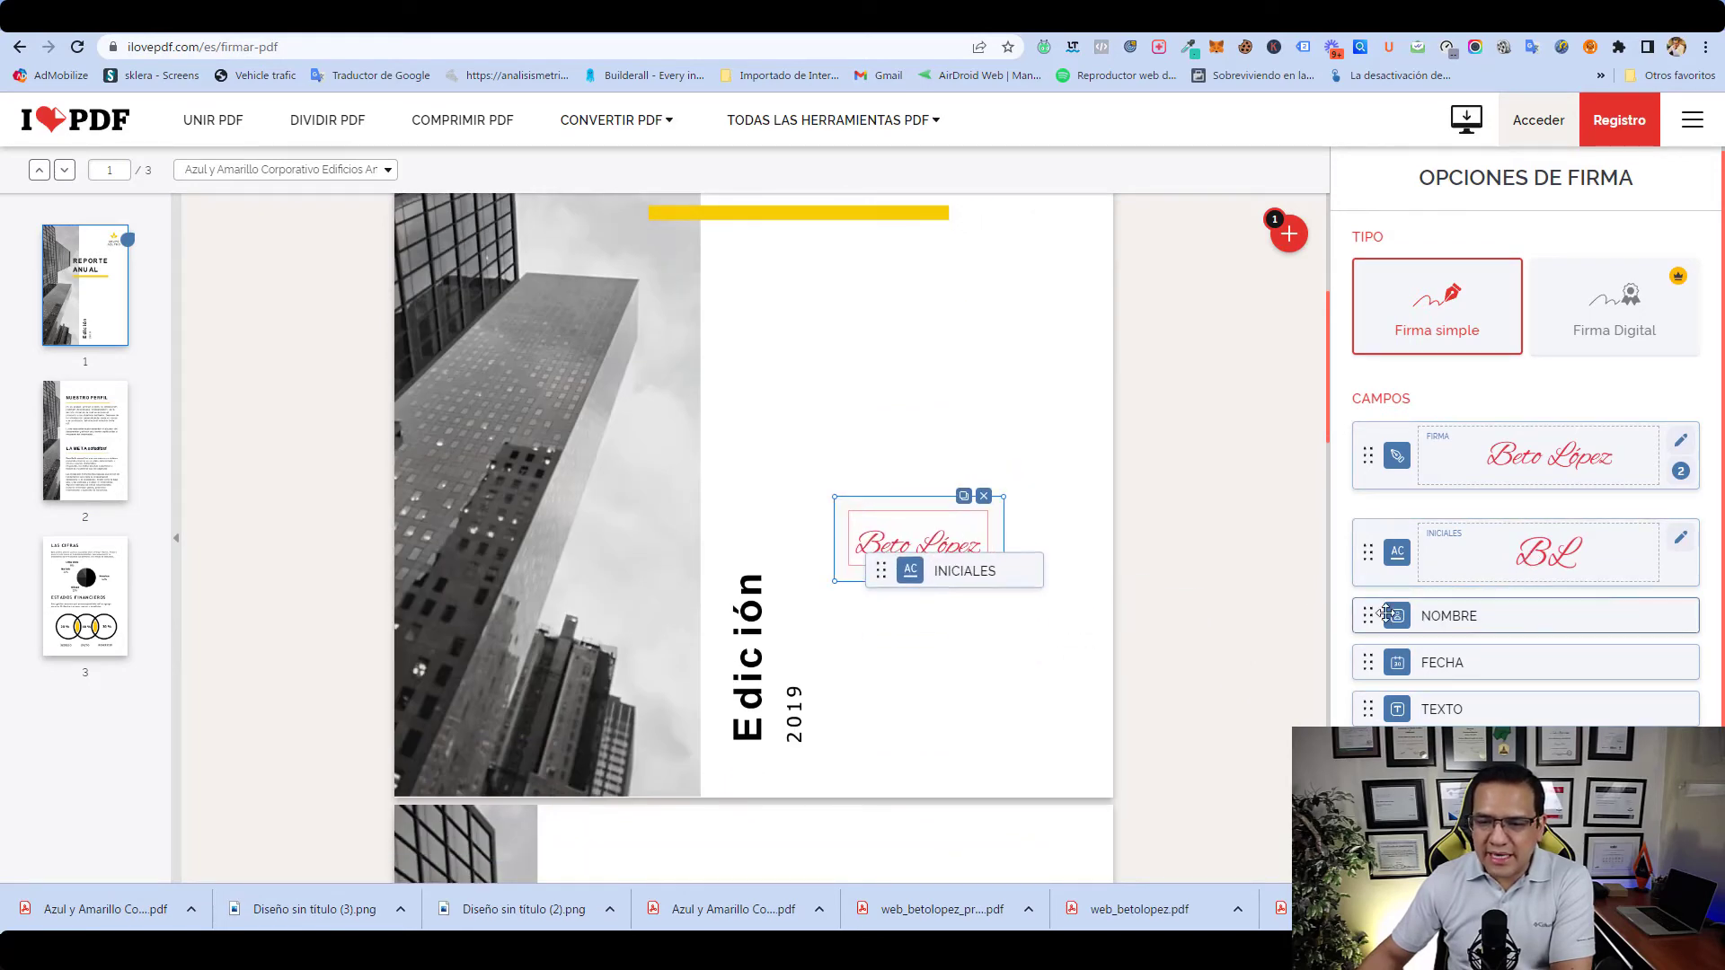
left_click_drag(1449, 615, 839, 634)
left_click_drag(1437, 663, 844, 671)
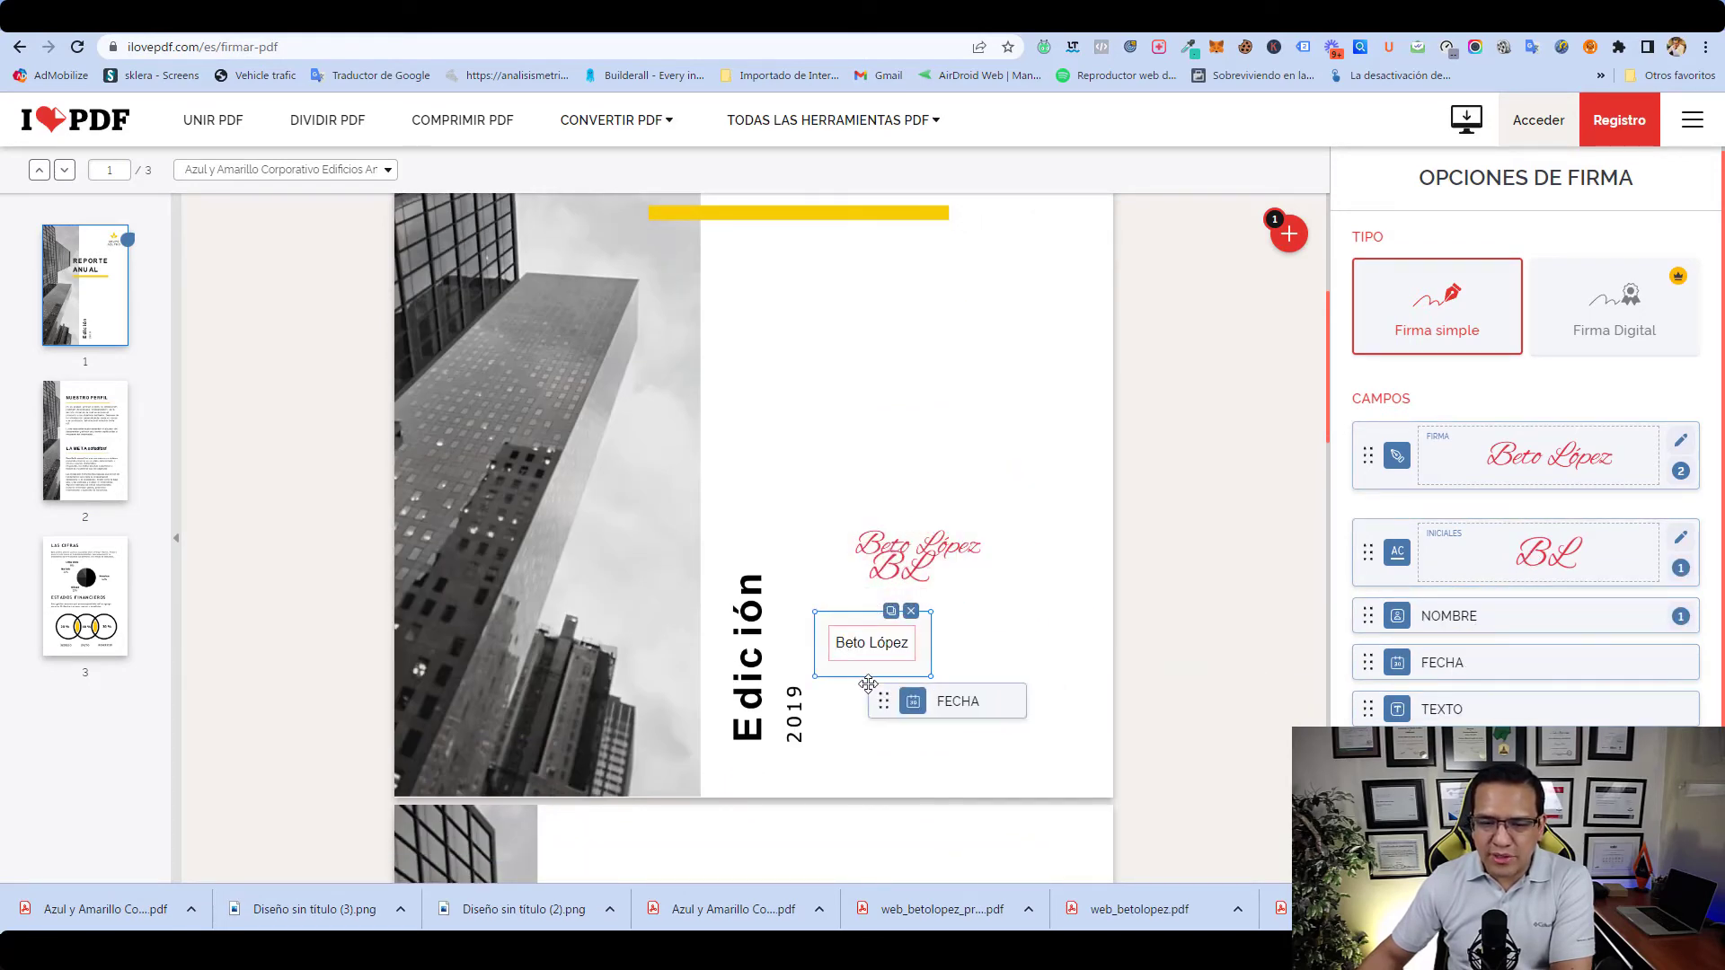
left_click_drag(1420, 709, 849, 732)
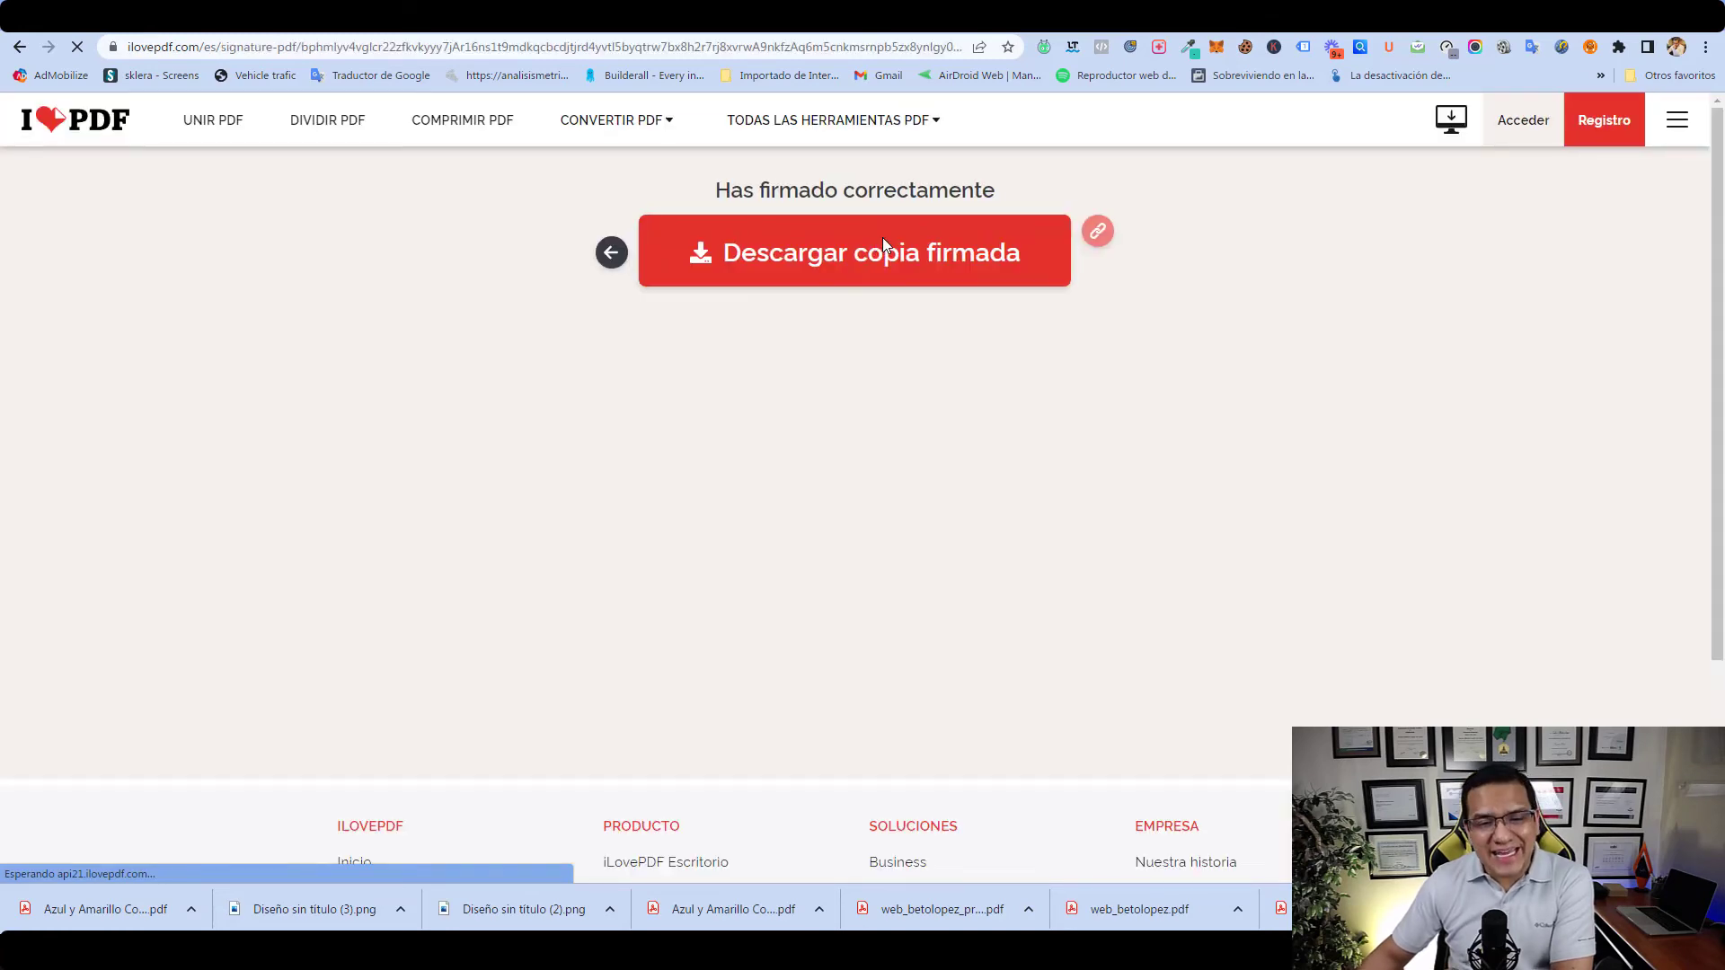
Step: Download the signed copy and check its signature, initials, name and 2022/10/17 date
left_click(893, 266)
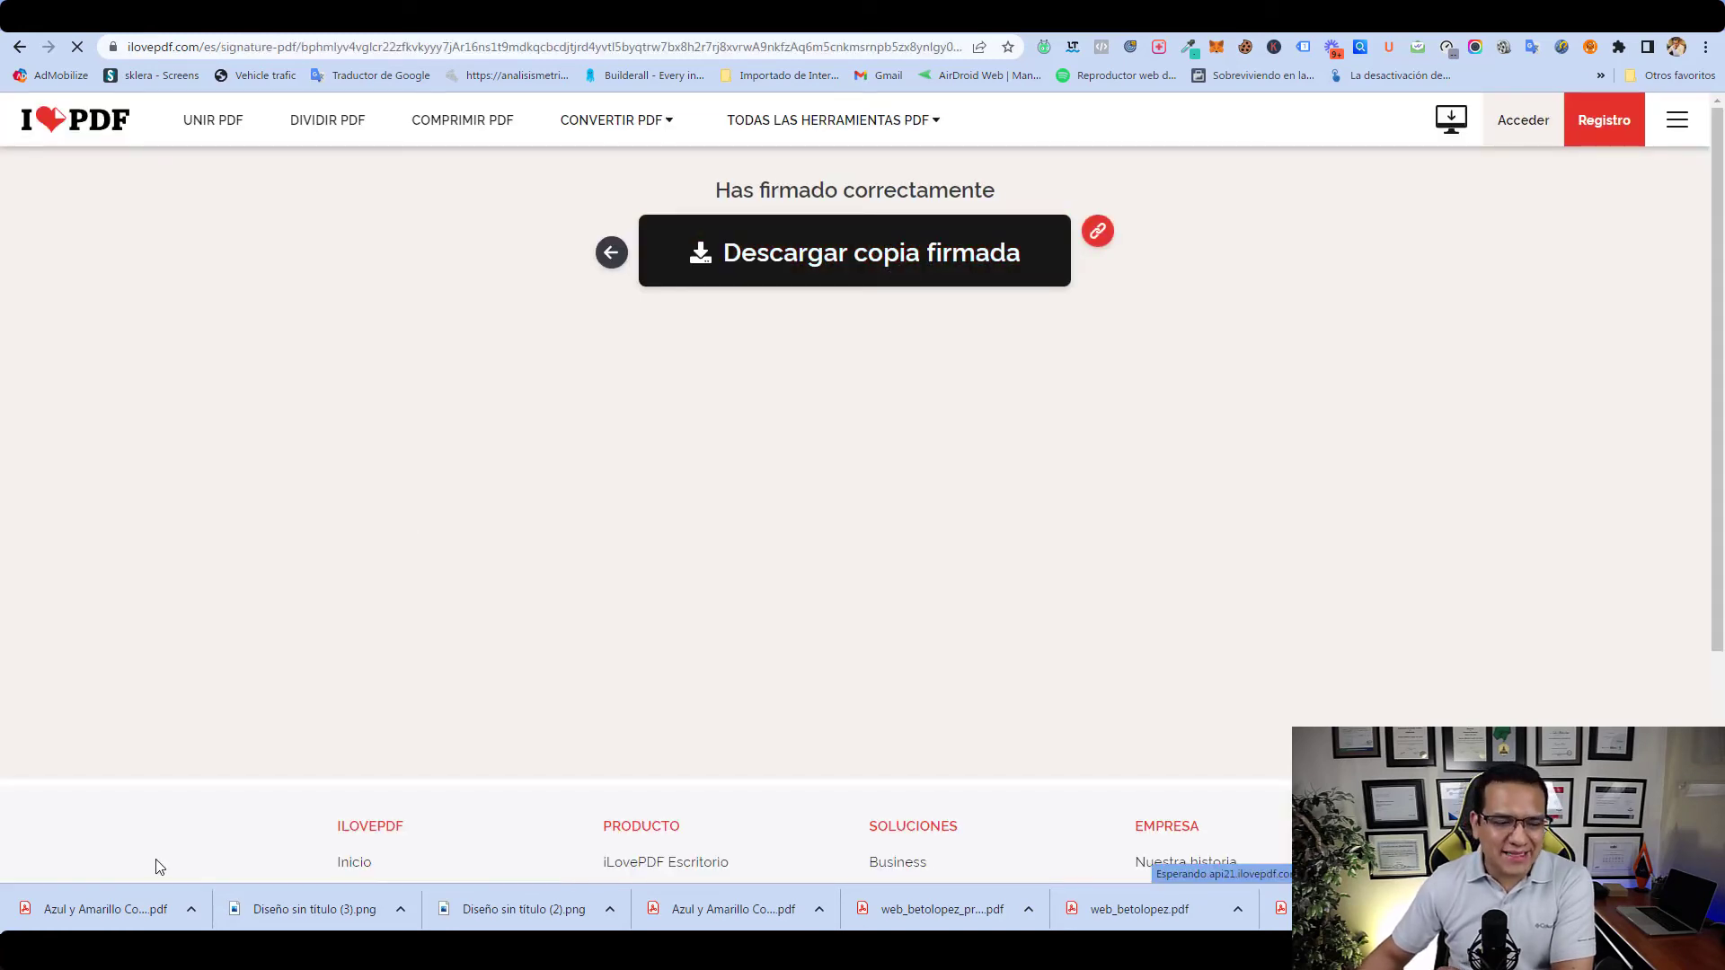
left_click(101, 908)
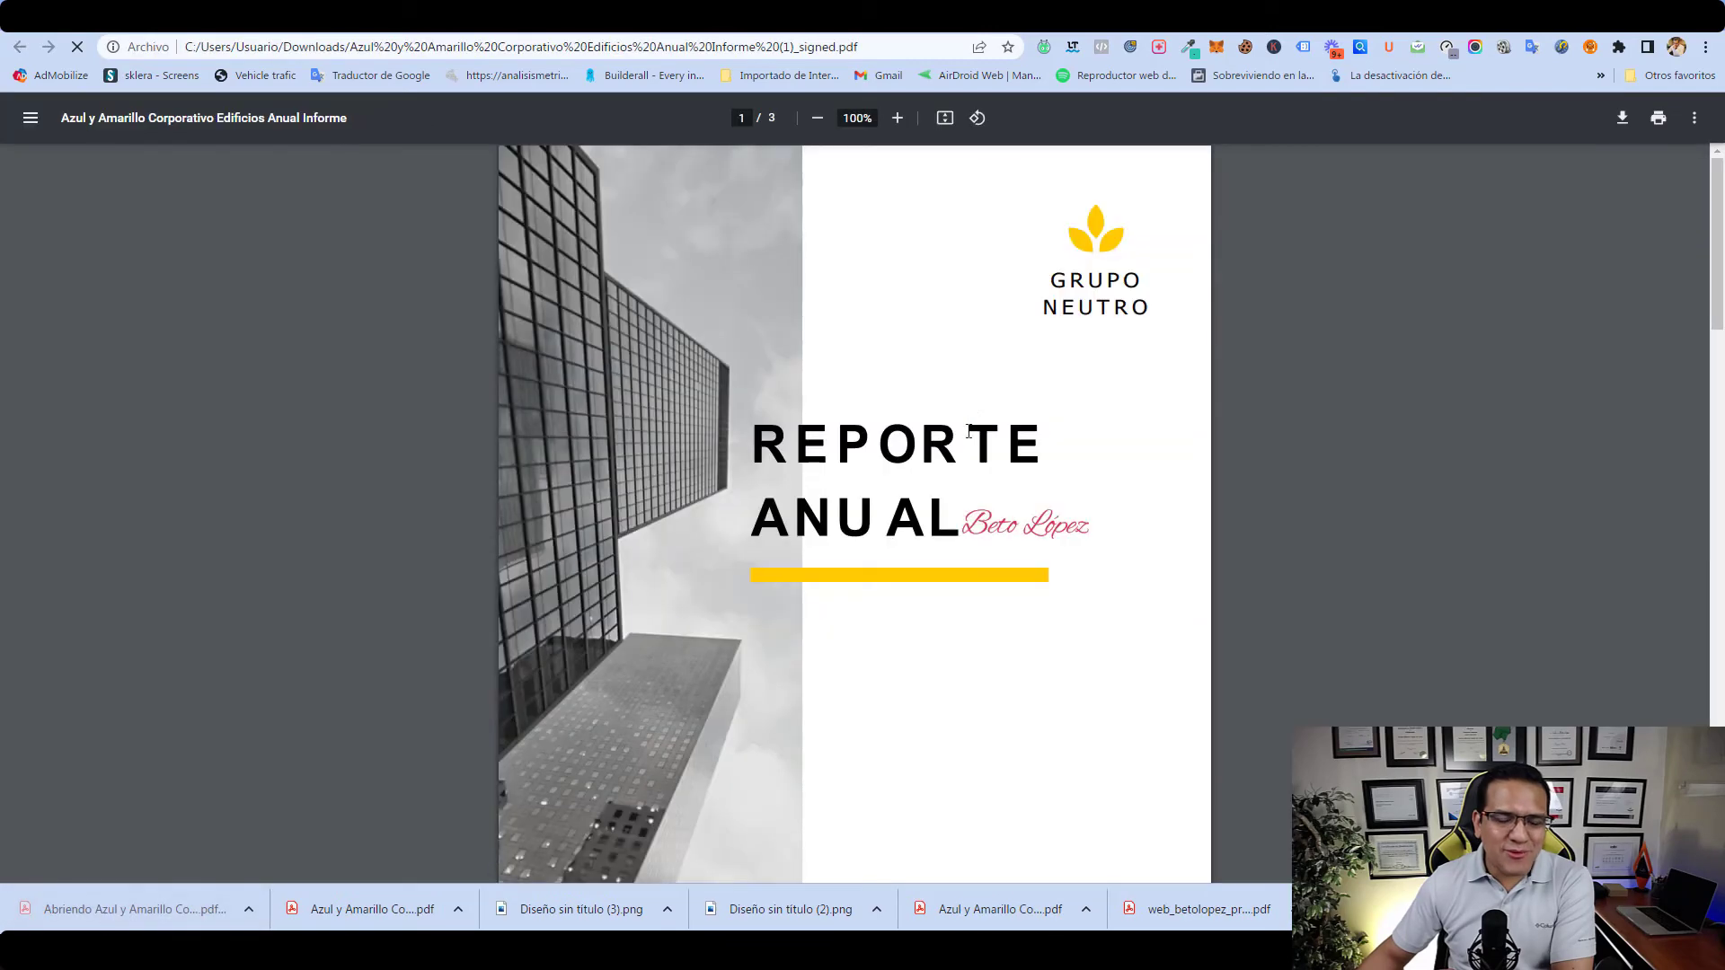
scroll(1147, 629, "down", 5)
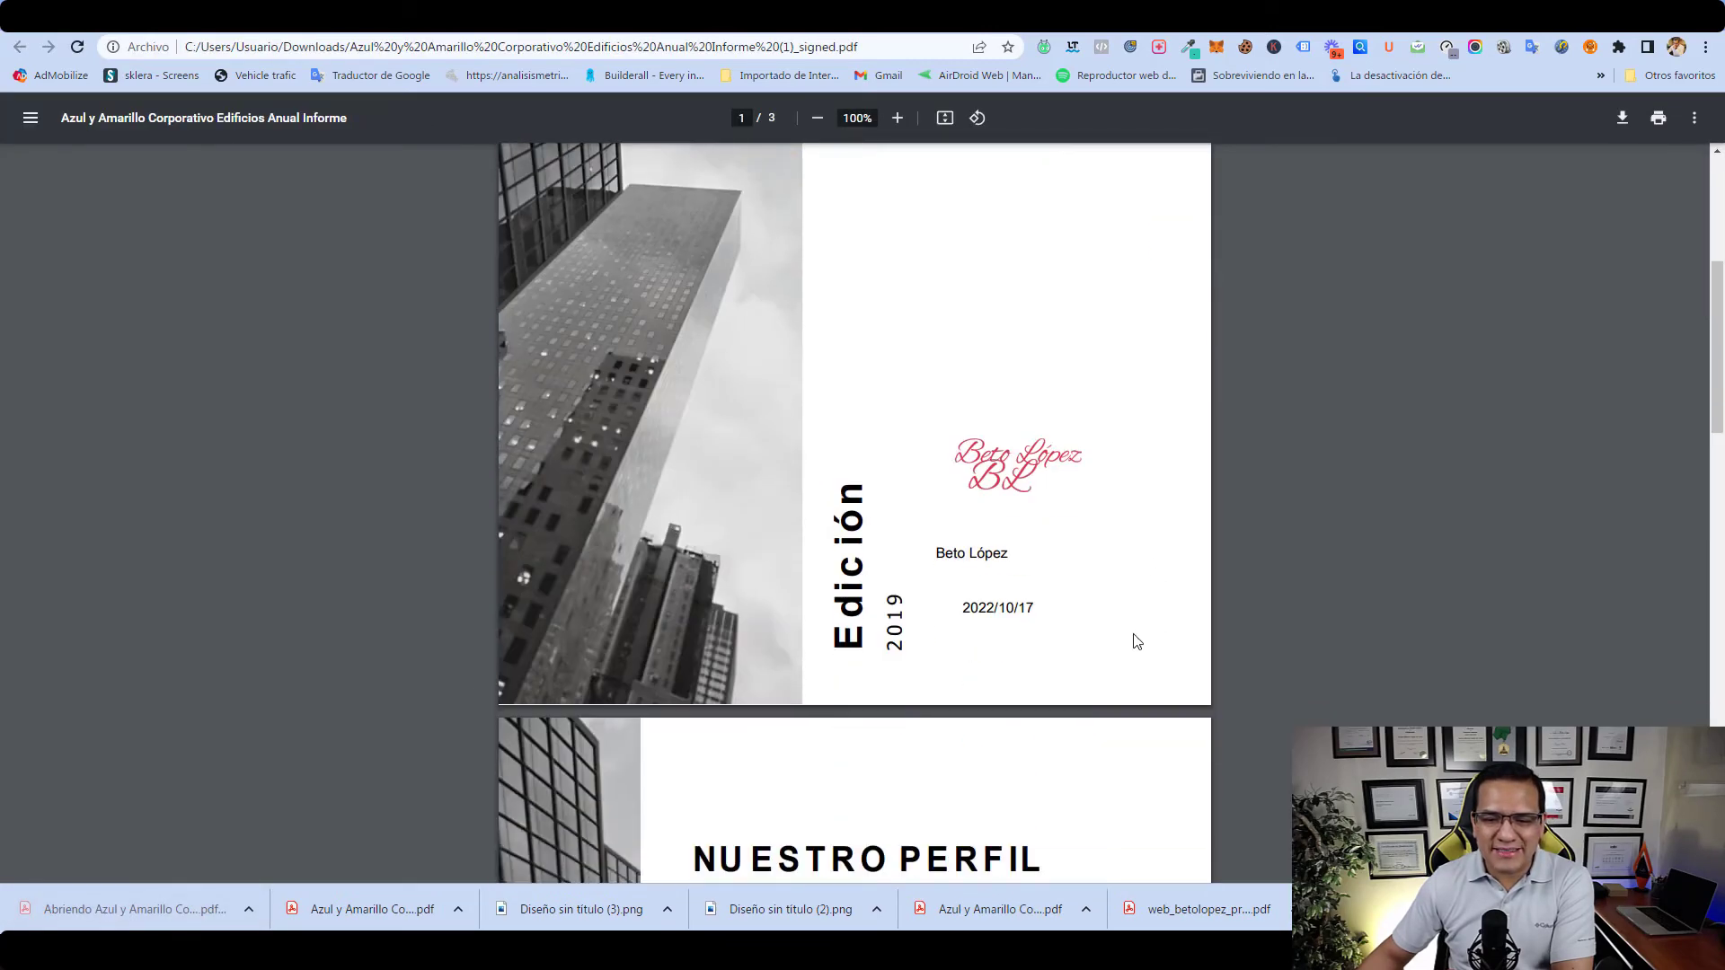
scroll(1127, 639, "up", 5)
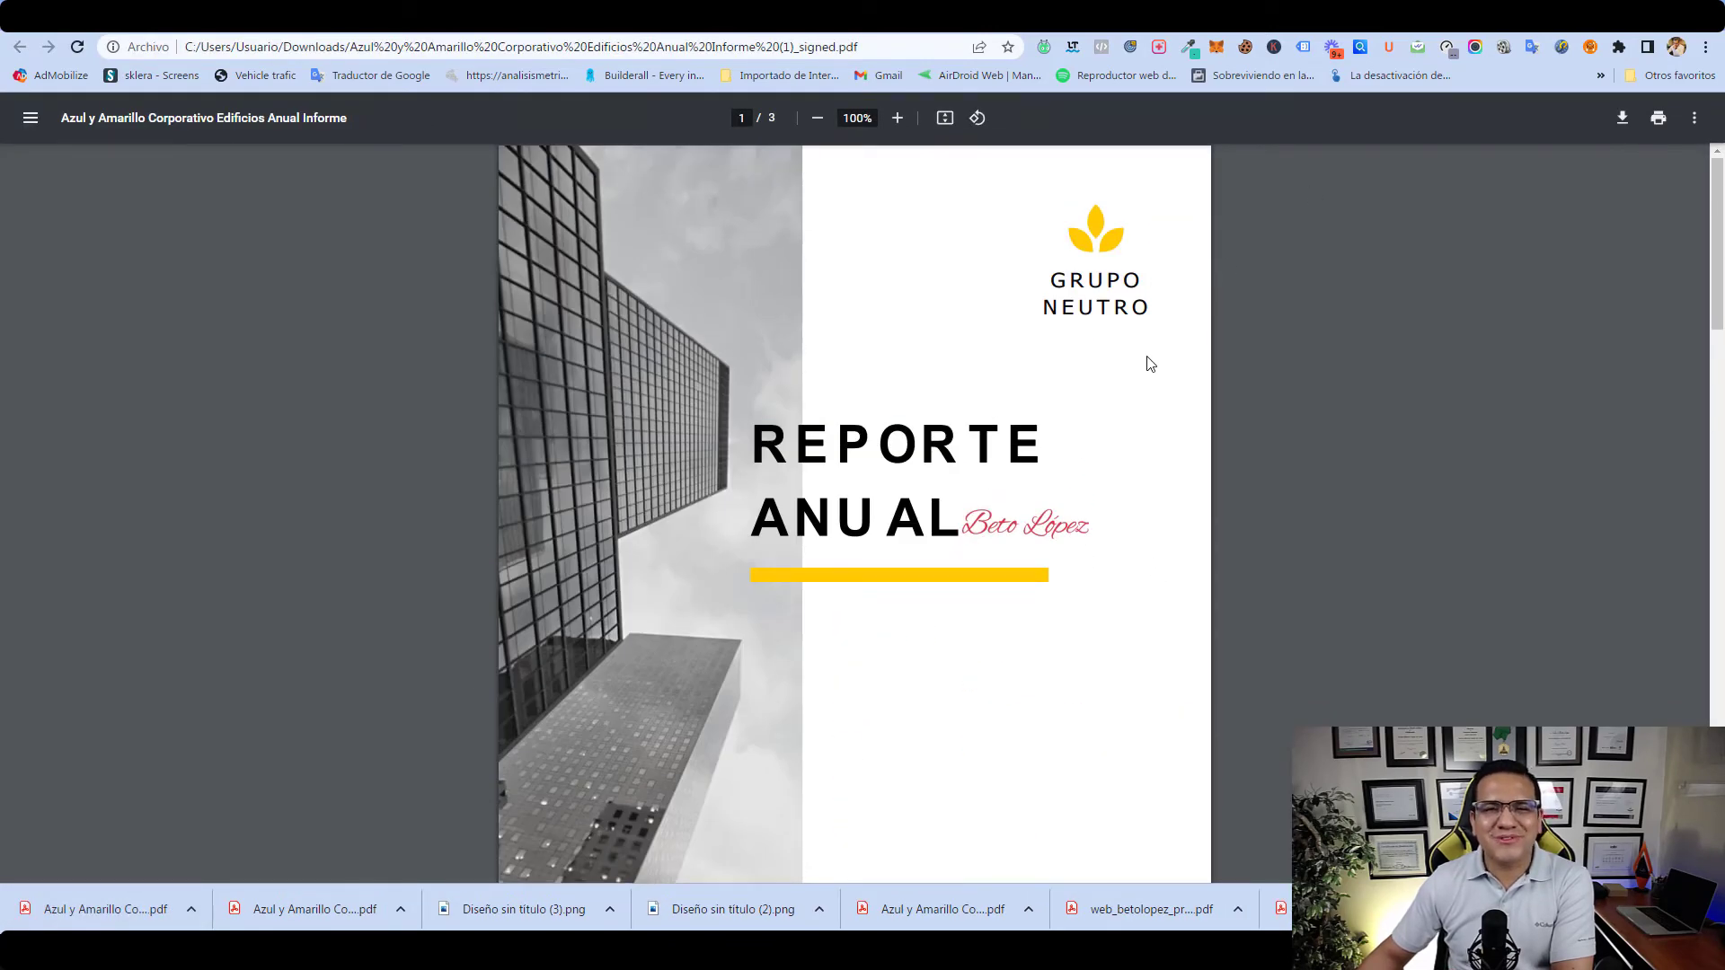
Step: Close the signed PDF and return to the iLovePDF home page
key("ctrl+w")
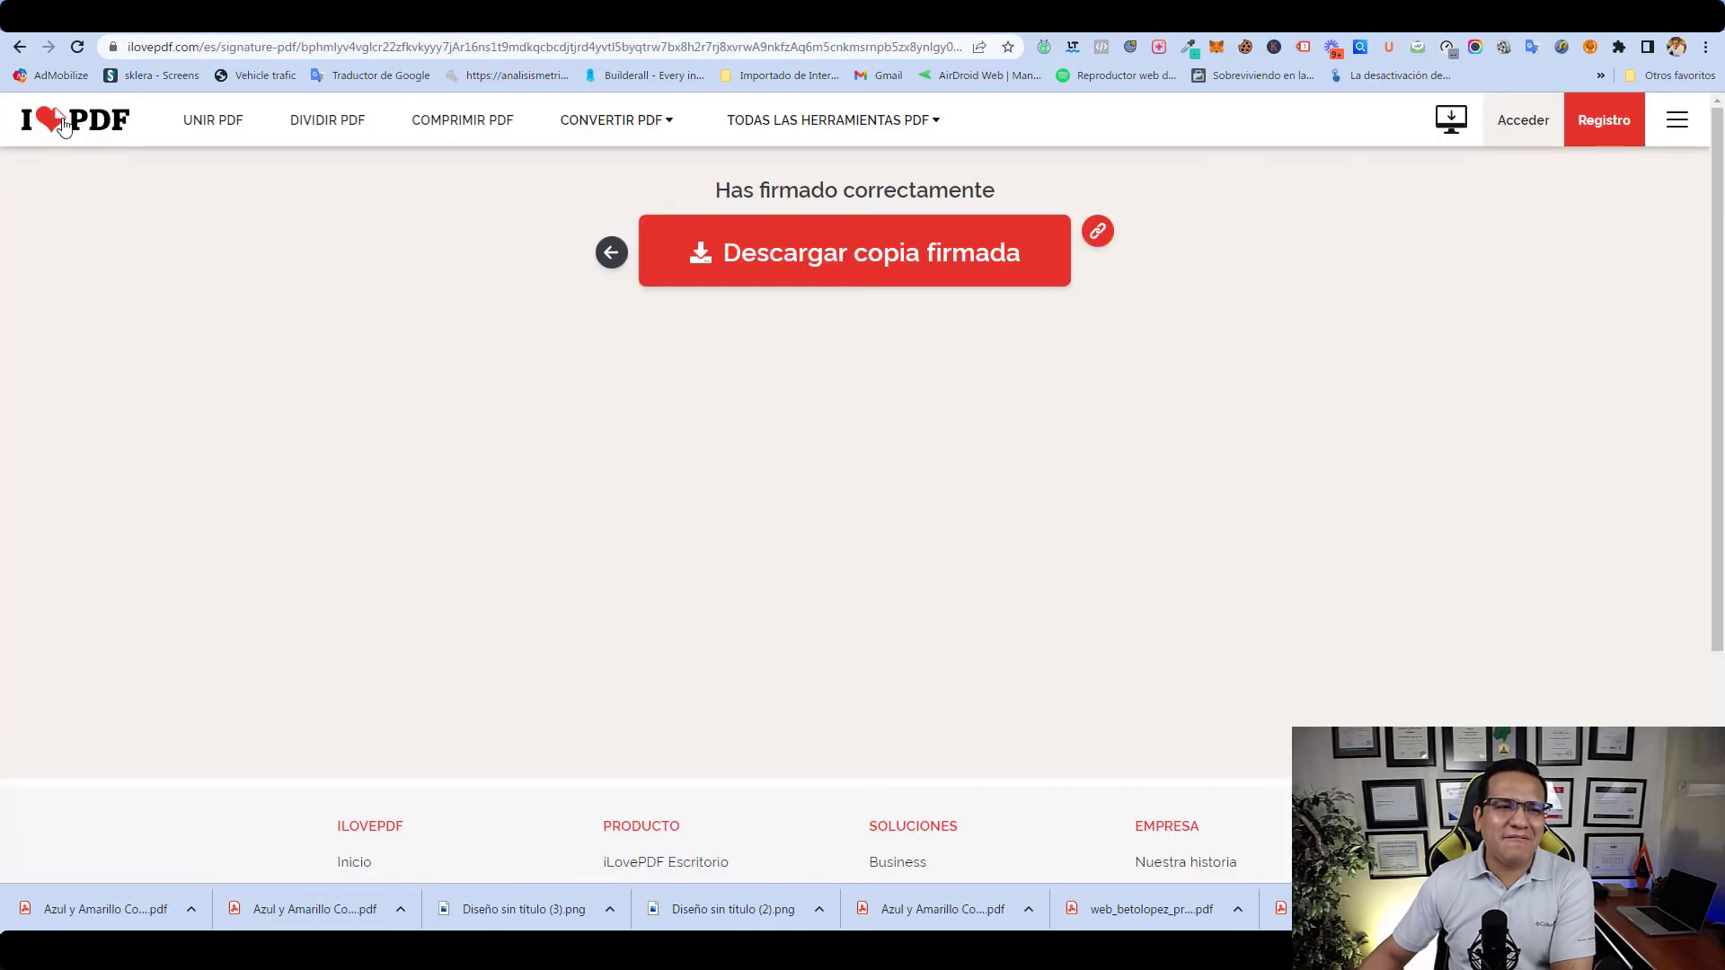
left_click(65, 126)
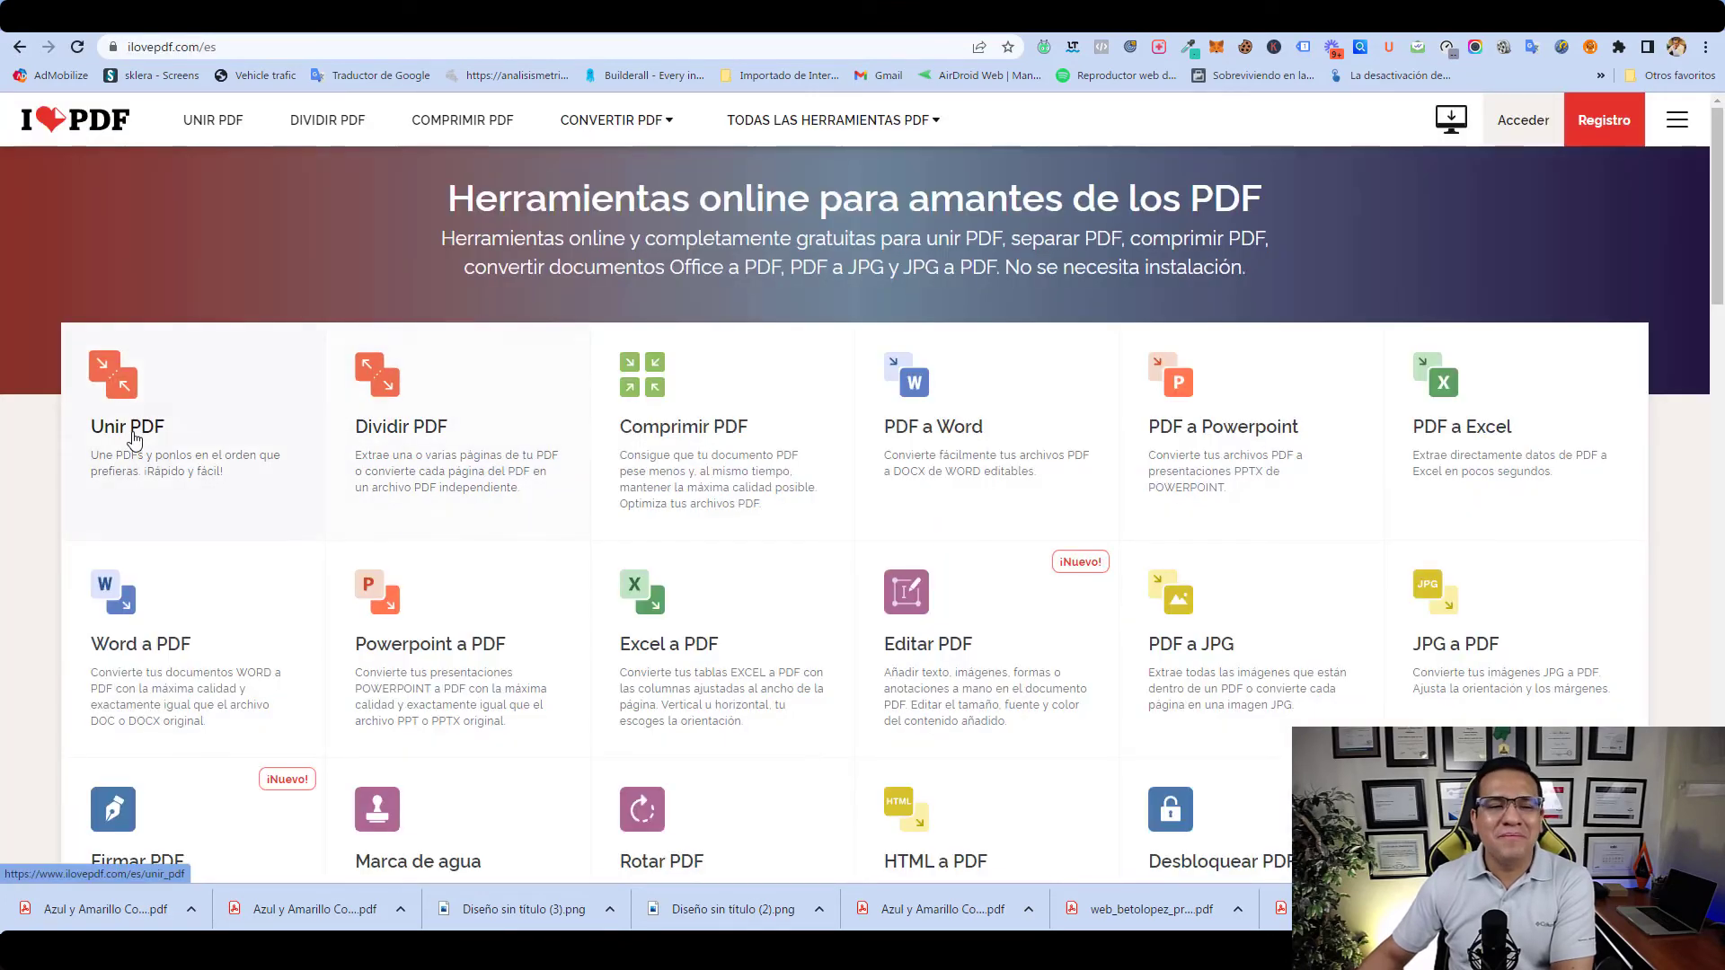